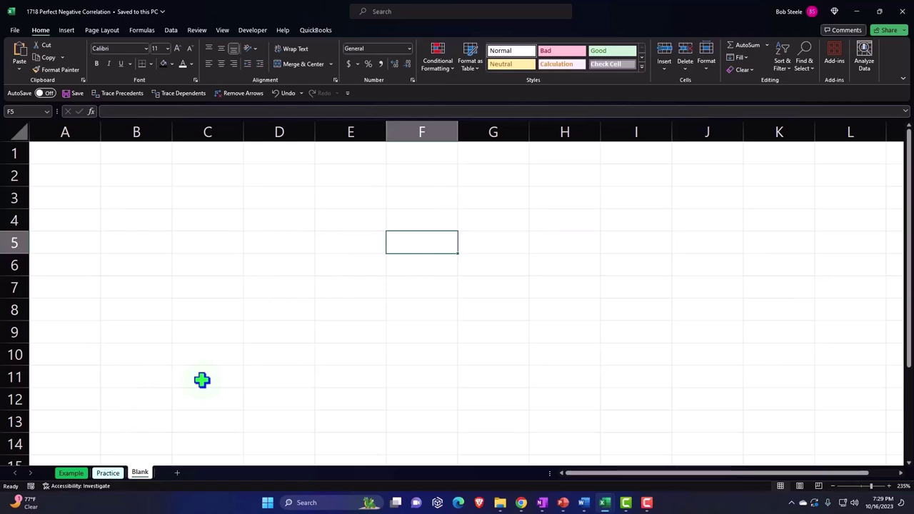
Step: Open the Example sheet, where Distance Traveled and Distance Remaining pairs sum to 100
{"action": "left_click", "coordinate": [70, 473]}
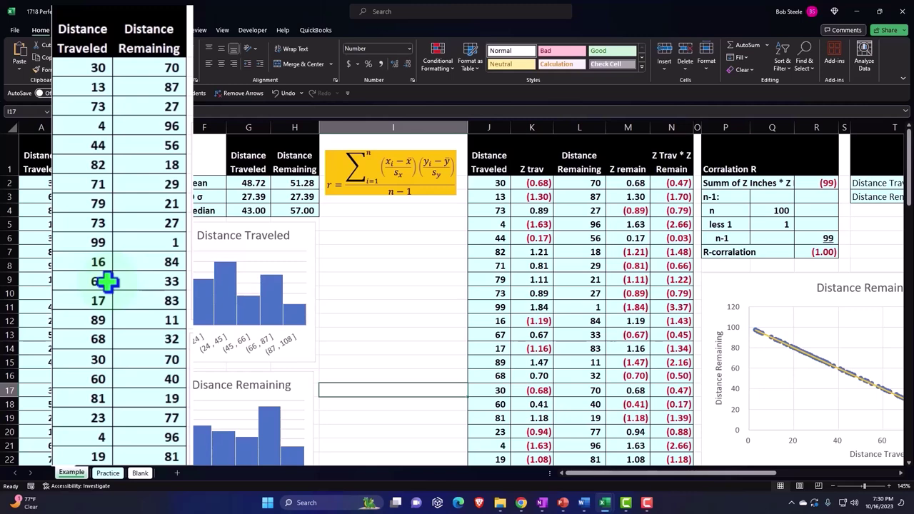
{"action": "left_click", "coordinate": [50, 208]}
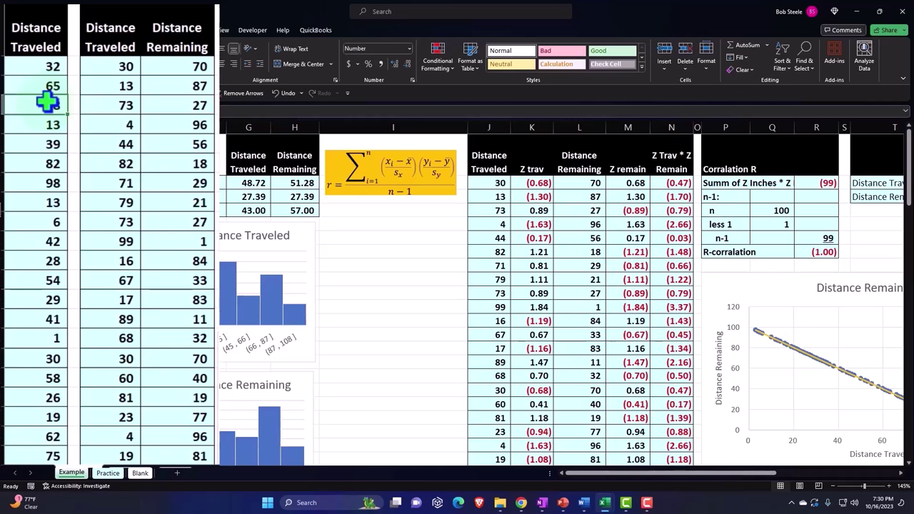
{"action": "left_click", "coordinate": [113, 31]}
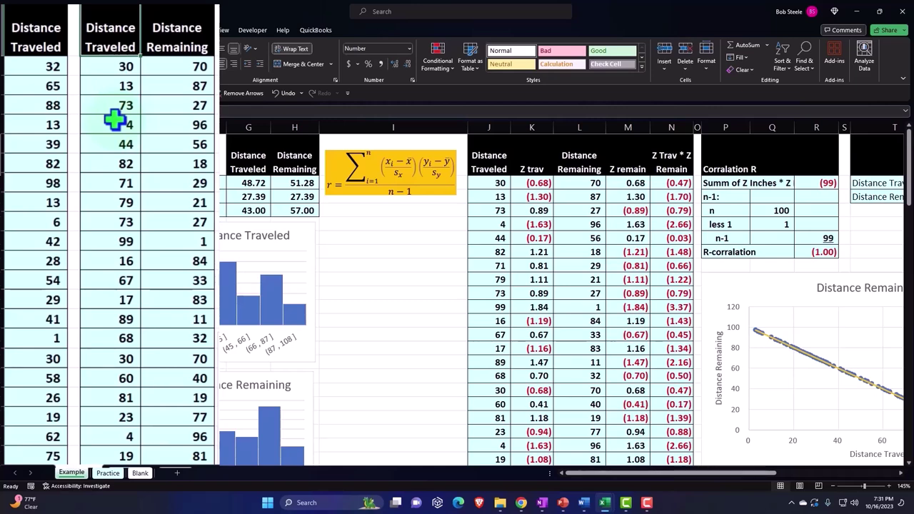
{"action": "left_click", "coordinate": [34, 63]}
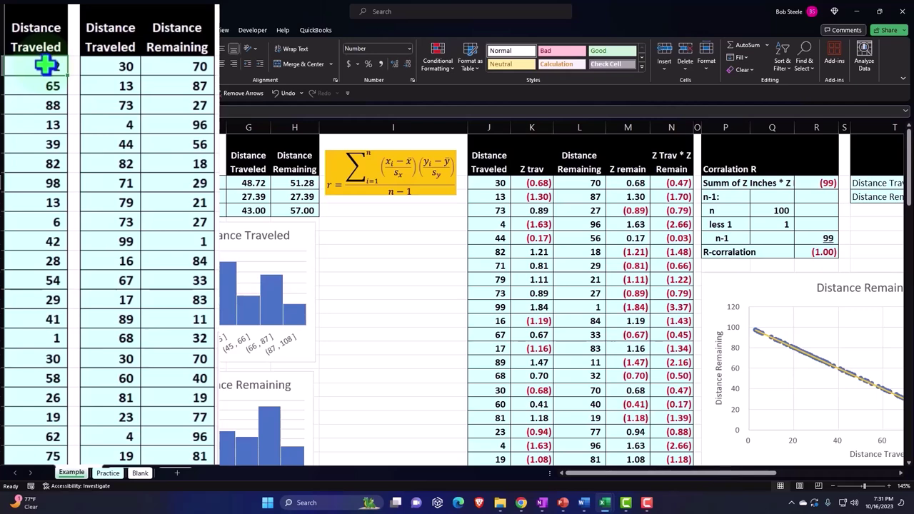
{"action": "left_click", "coordinate": [106, 66]}
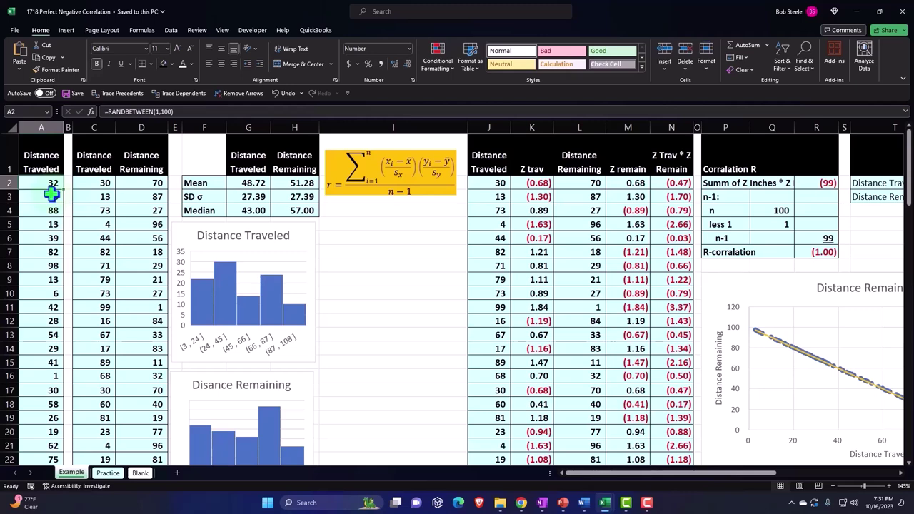
Step: Recommit D2's =100-C2 formula, then select columns C and D to check their totals
{"action": "left_click", "coordinate": [82, 185]}
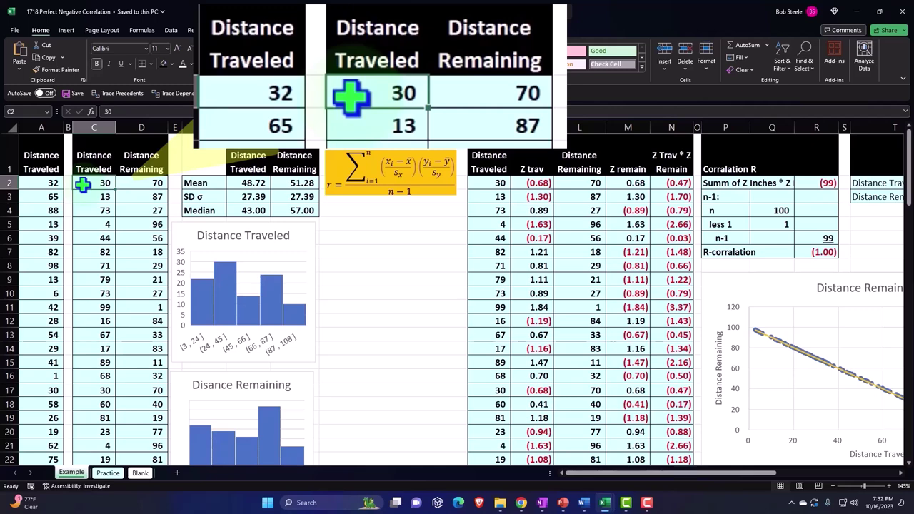
{"action": "double_click", "coordinate": [136, 184]}
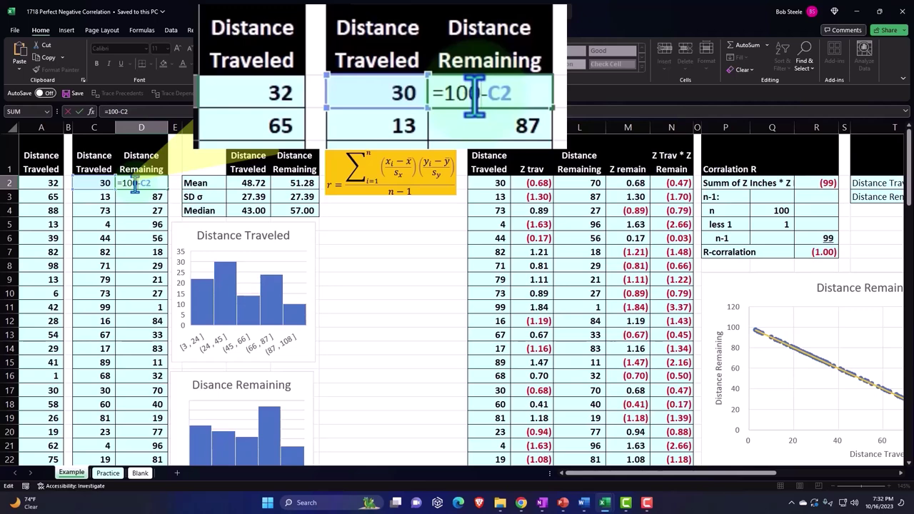
{"action": "key", "text": "Return"}
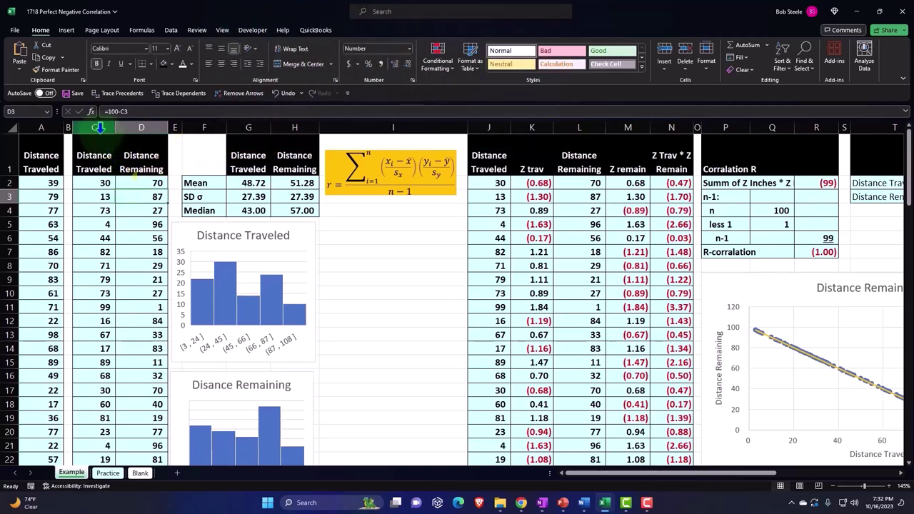
{"action": "left_click_drag", "start_coordinate": [96, 129], "coordinate": [121, 131]}
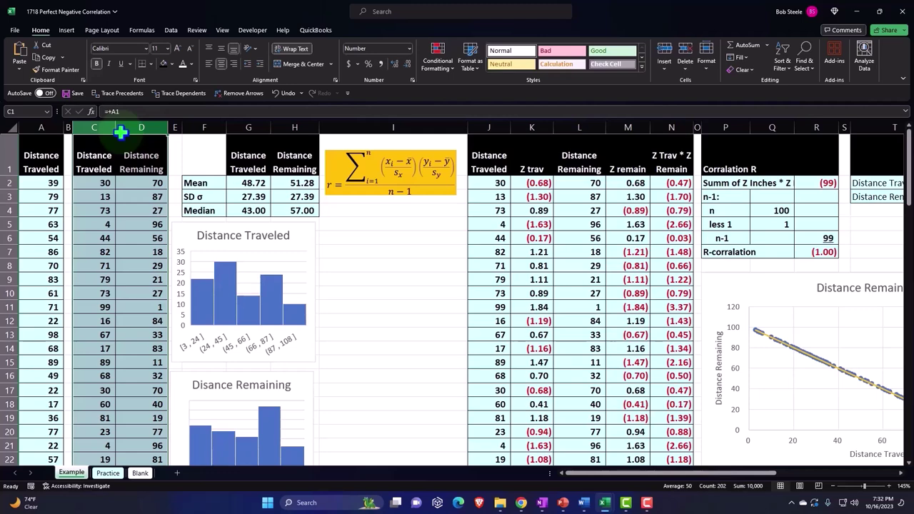
{"action": "left_click", "coordinate": [207, 191]}
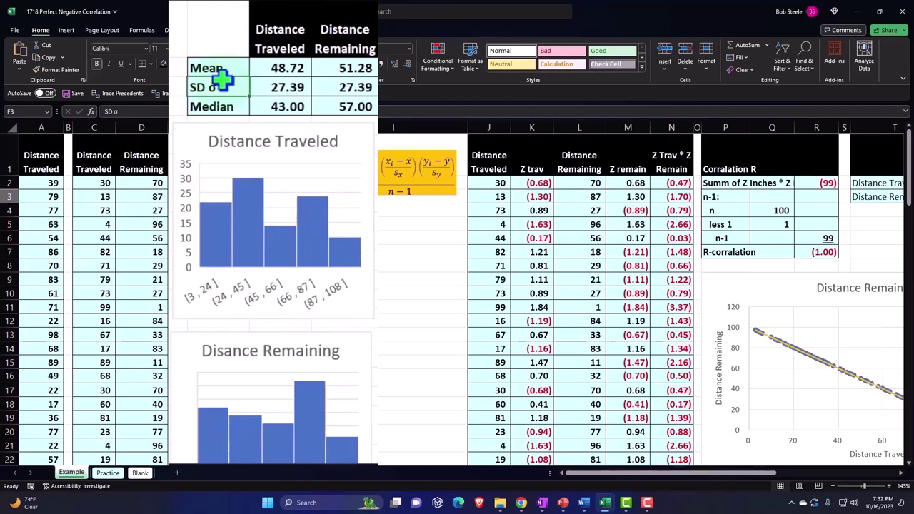
{"action": "scroll", "coordinate": [296, 153], "scroll_direction": "down", "scroll_amount": 1}
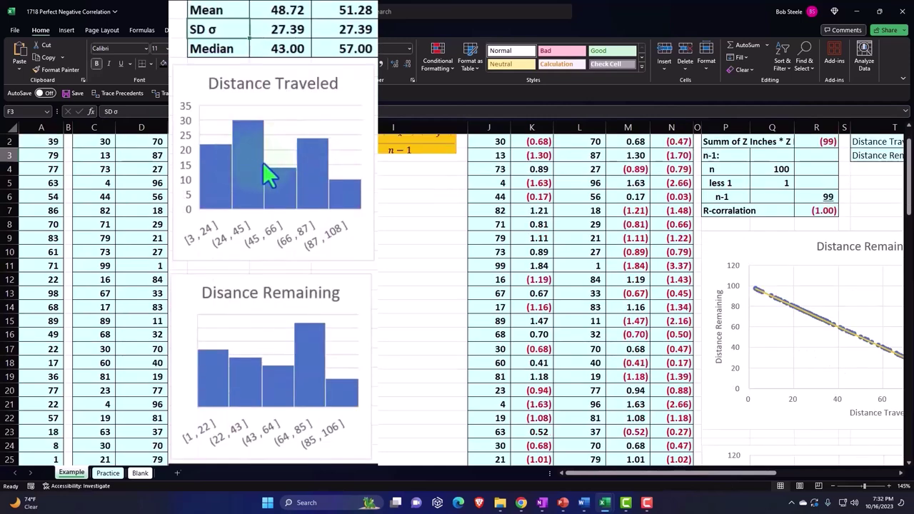
{"action": "mouse_move", "coordinate": [271, 372]}
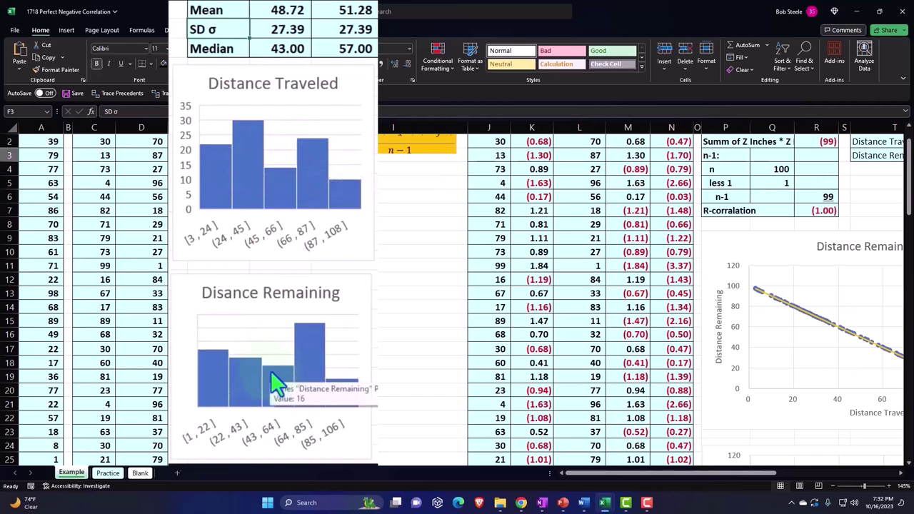
{"action": "scroll", "coordinate": [279, 385], "scroll_direction": "up", "scroll_amount": 1}
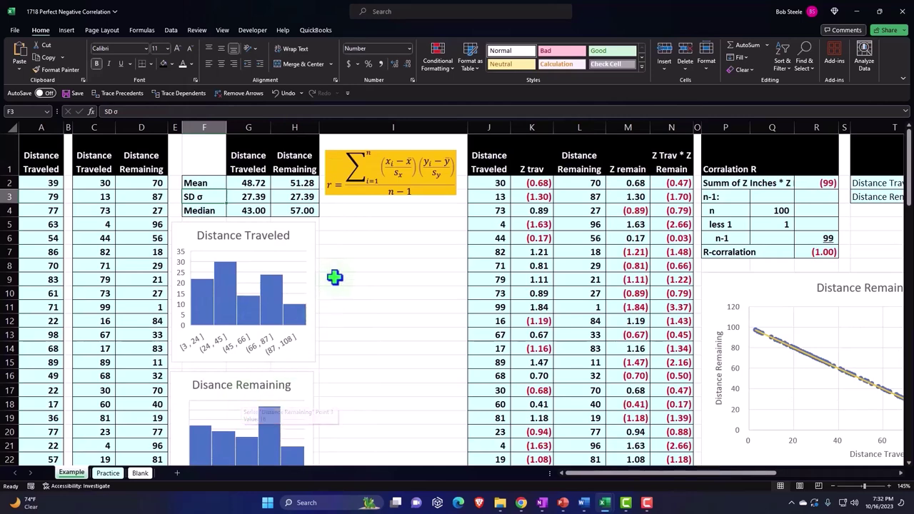
{"action": "left_click", "coordinate": [350, 196]}
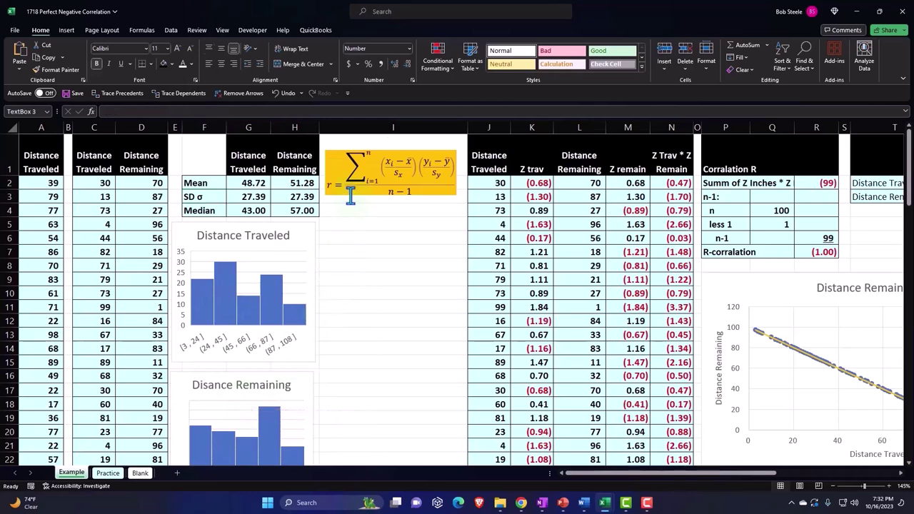
{"action": "left_click", "coordinate": [369, 237]}
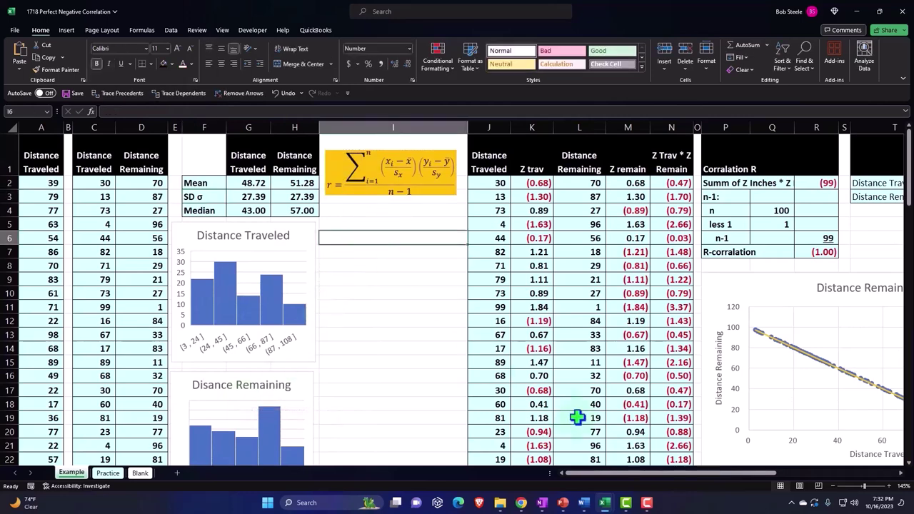
{"action": "left_click_drag", "start_coordinate": [636, 474], "coordinate": [675, 474]}
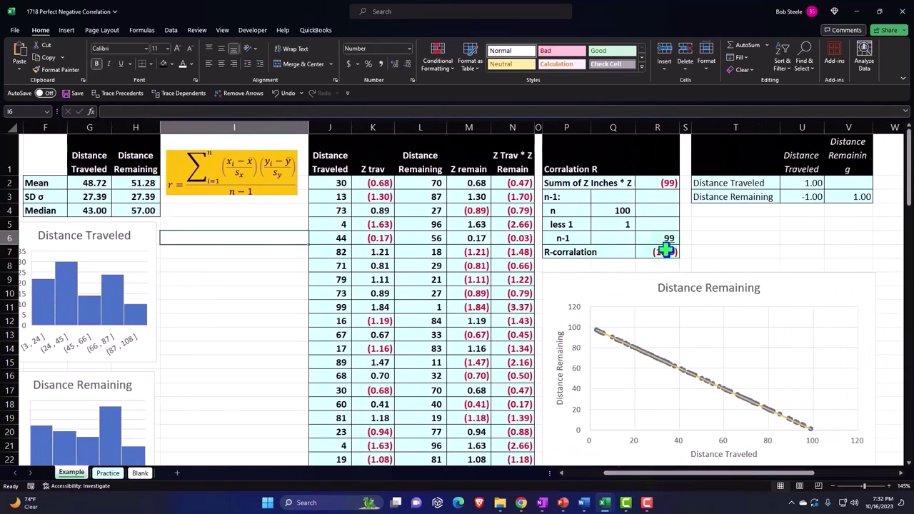
{"action": "left_click", "coordinate": [743, 198]}
{"action": "left_click_drag", "start_coordinate": [742, 476], "coordinate": [789, 477]}
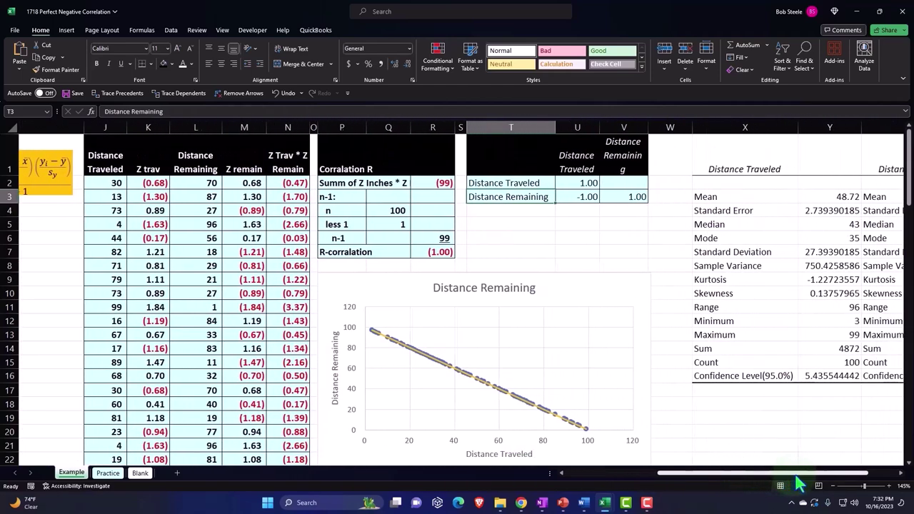
{"action": "left_click_drag", "start_coordinate": [789, 483], "coordinate": [808, 478]}
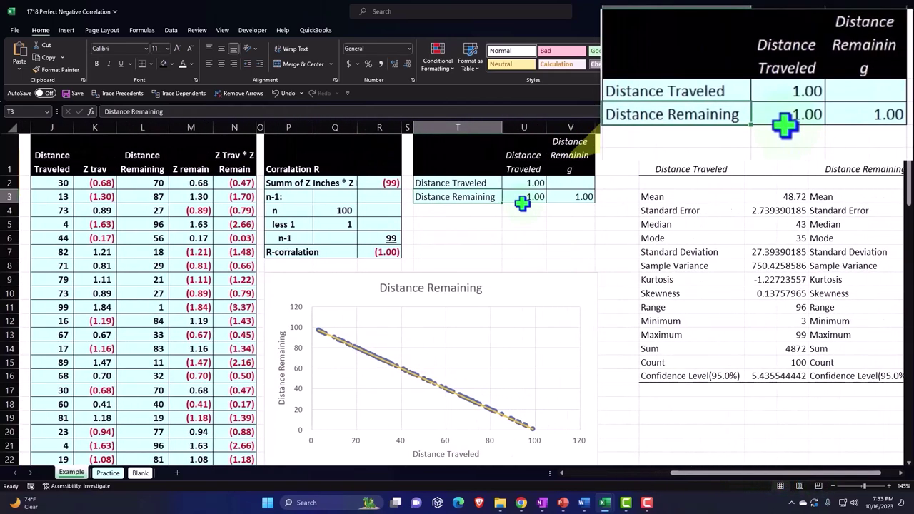
{"action": "left_click_drag", "start_coordinate": [735, 477], "coordinate": [613, 477]}
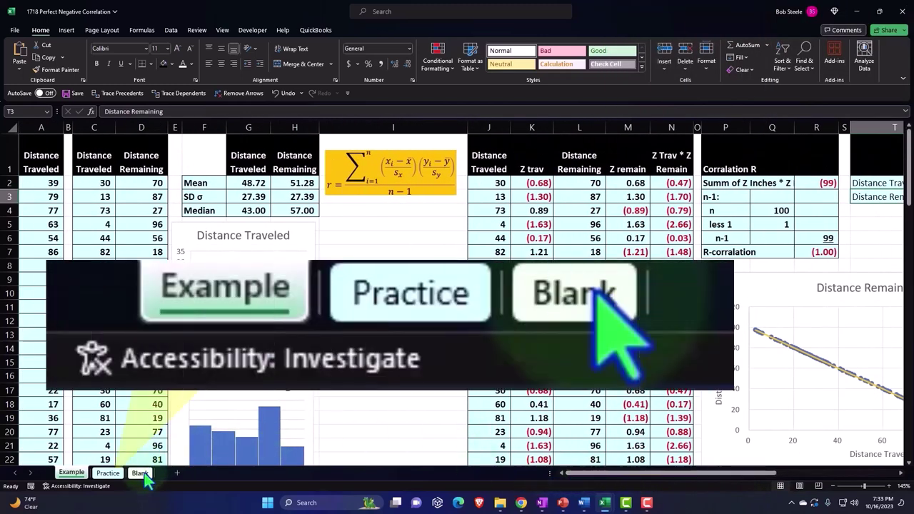
Step: Go to the Blank sheet and select all of its cells
{"action": "left_click", "coordinate": [140, 473]}
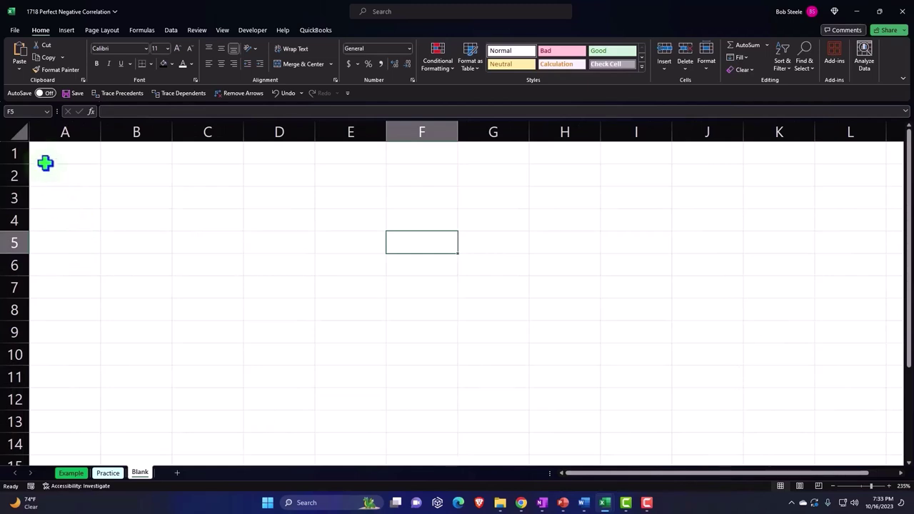
{"action": "left_click", "coordinate": [20, 133]}
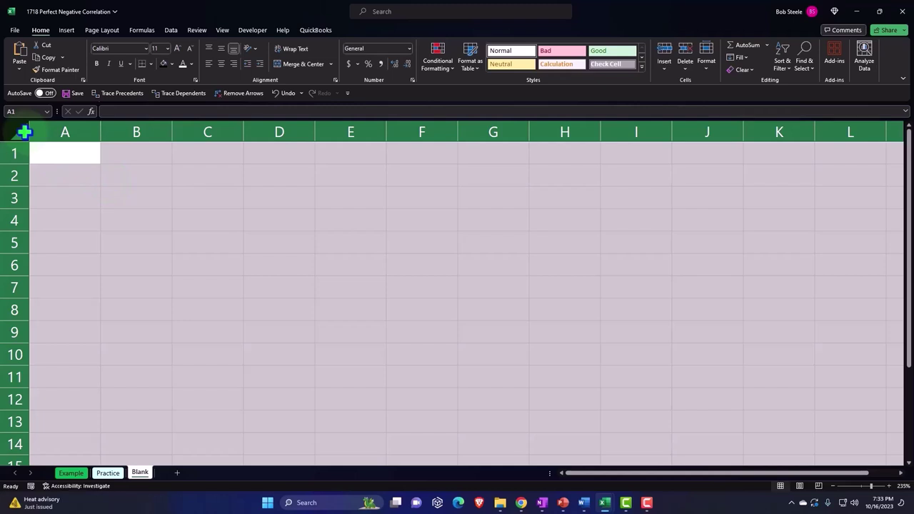
{"action": "right_click", "coordinate": [154, 170]}
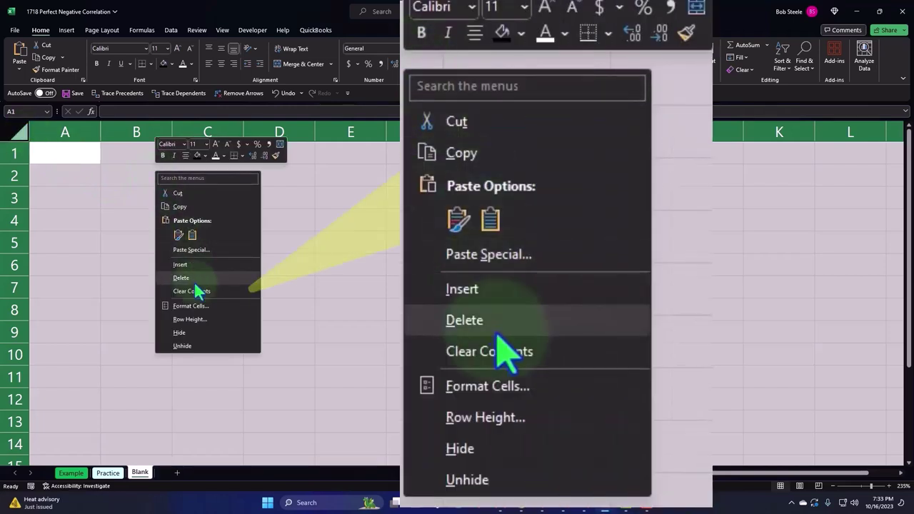
Step: Apply Currency format with symbol None, 0 decimals and red parenthesized negatives
{"action": "left_click", "coordinate": [201, 310]}
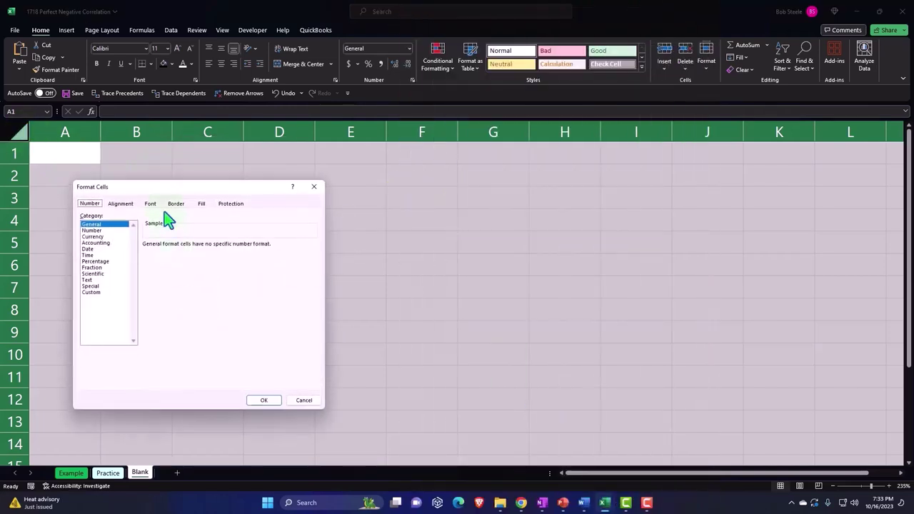
{"action": "left_click_drag", "start_coordinate": [173, 189], "coordinate": [331, 148]}
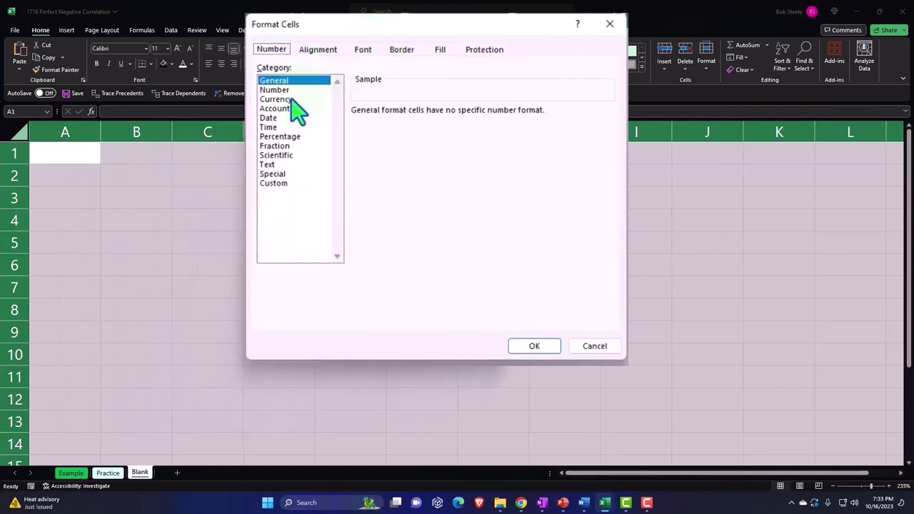
{"action": "left_click", "coordinate": [291, 99]}
{"action": "left_click", "coordinate": [366, 185]}
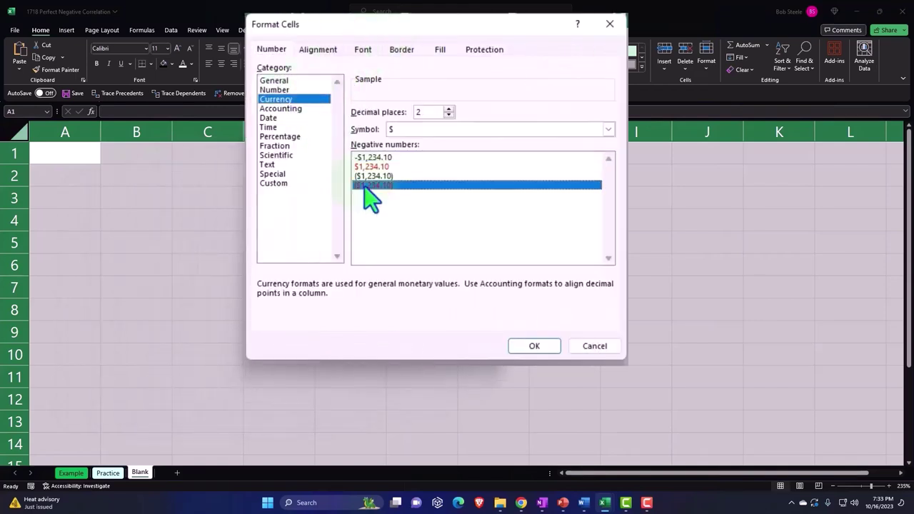
{"action": "left_click", "coordinate": [434, 131]}
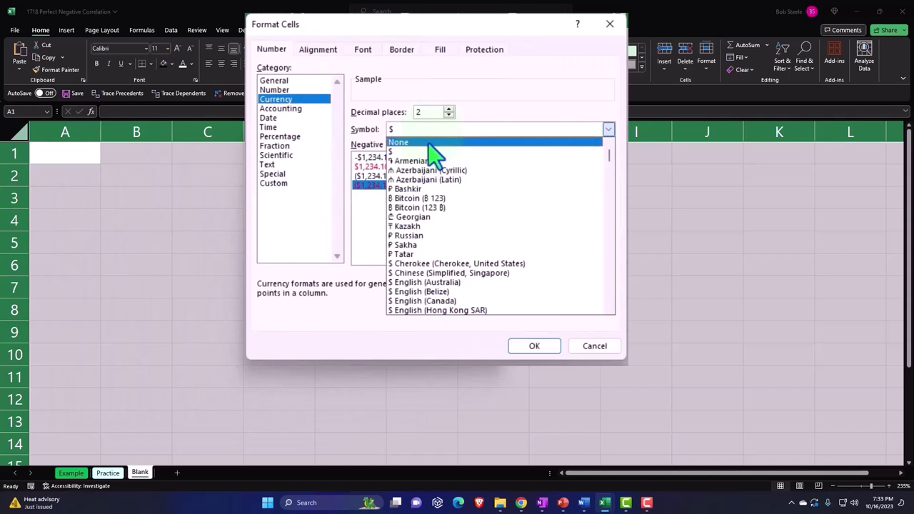
{"action": "left_click", "coordinate": [430, 142]}
{"action": "left_click", "coordinate": [448, 116]}
{"action": "left_click", "coordinate": [448, 116]}
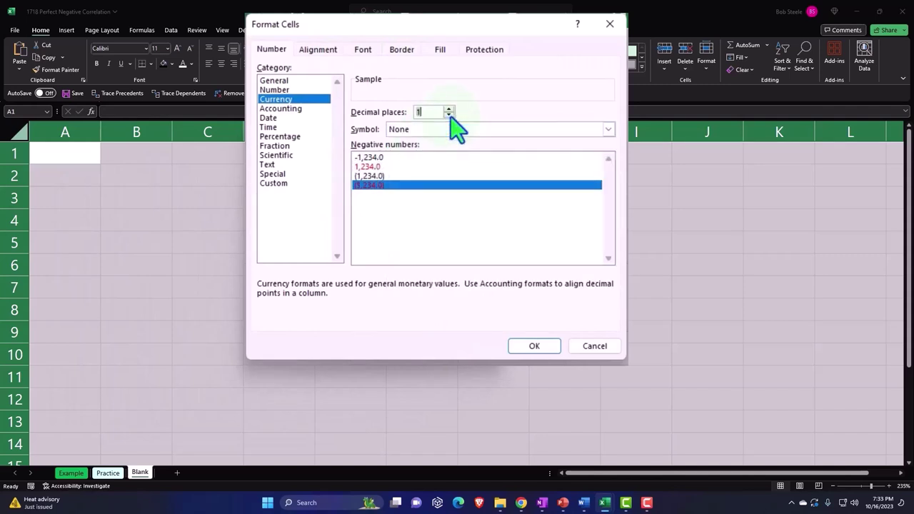
{"action": "left_click", "coordinate": [533, 347]}
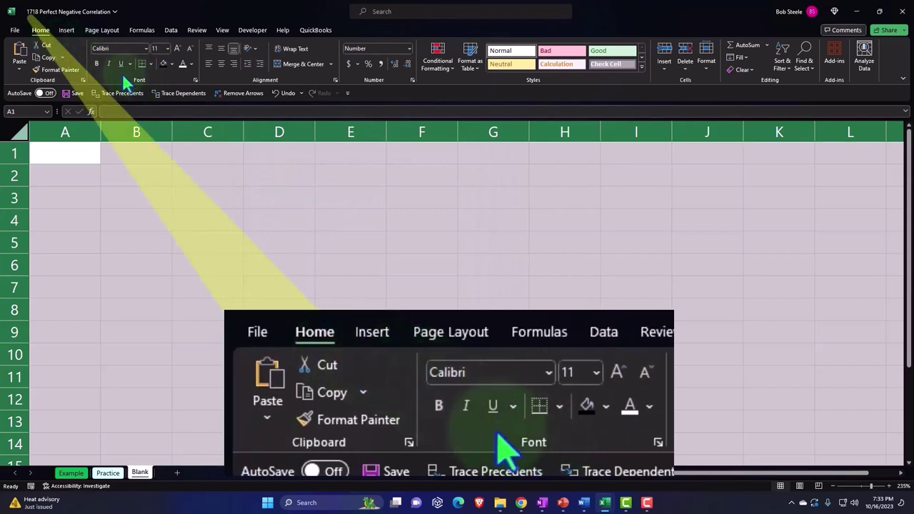
Step: Enter the header 'Distance Traveled' in cell A1
{"action": "left_click", "coordinate": [120, 169]}
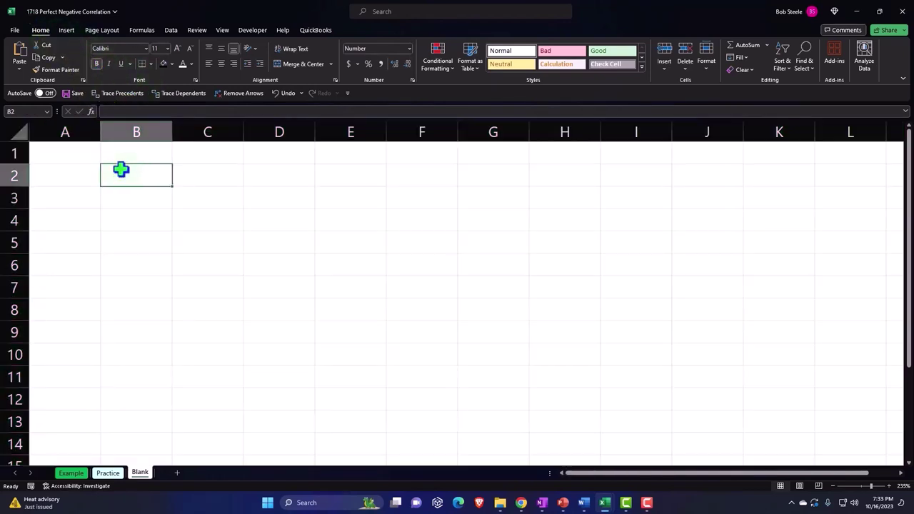
{"action": "left_click", "coordinate": [76, 155]}
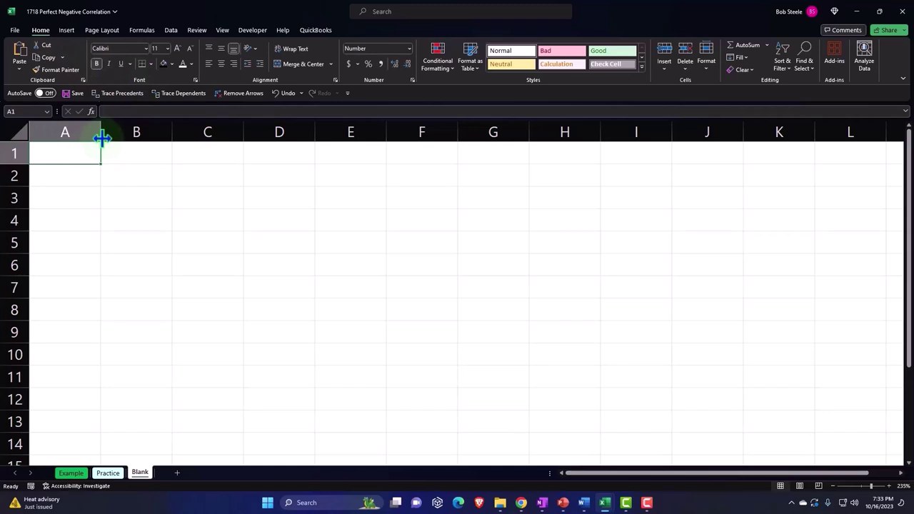
{"action": "left_click_drag", "start_coordinate": [101, 138], "coordinate": [142, 138]}
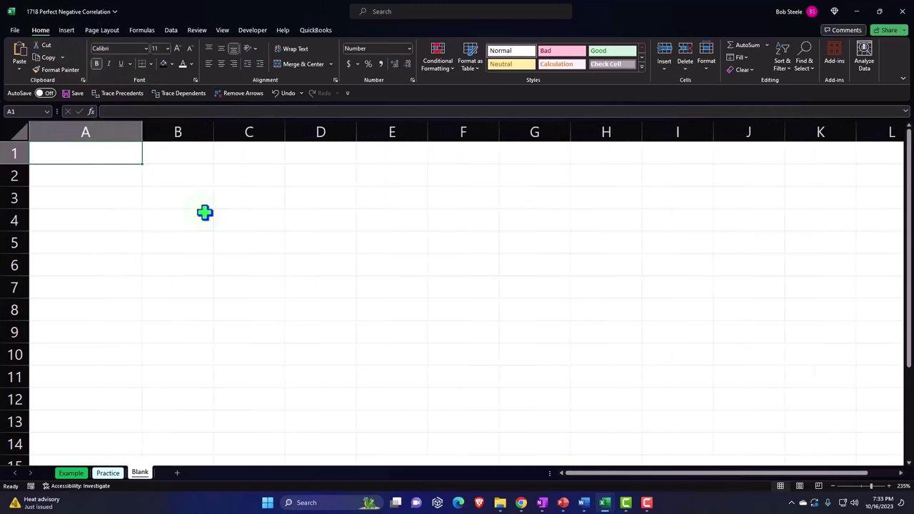
{"action": "left_click_drag", "start_coordinate": [141, 130], "coordinate": [111, 130]}
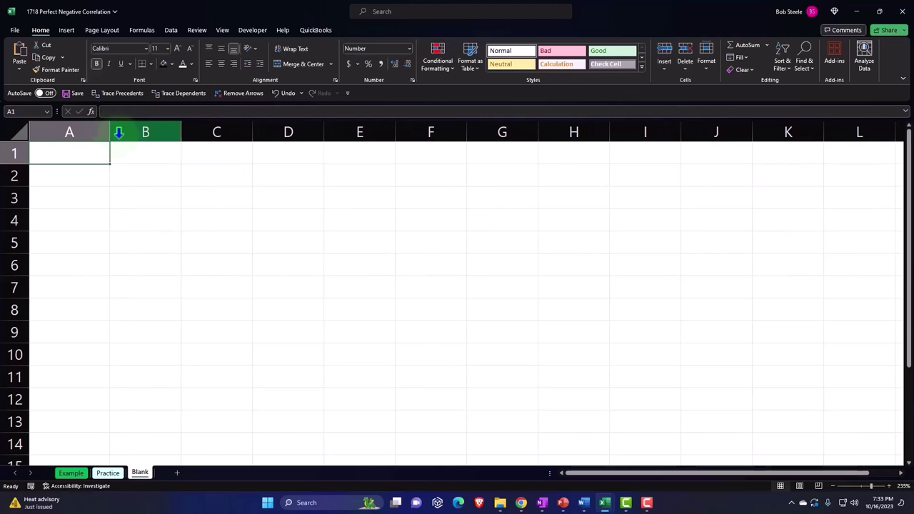
{"action": "type", "text": "Dis"}
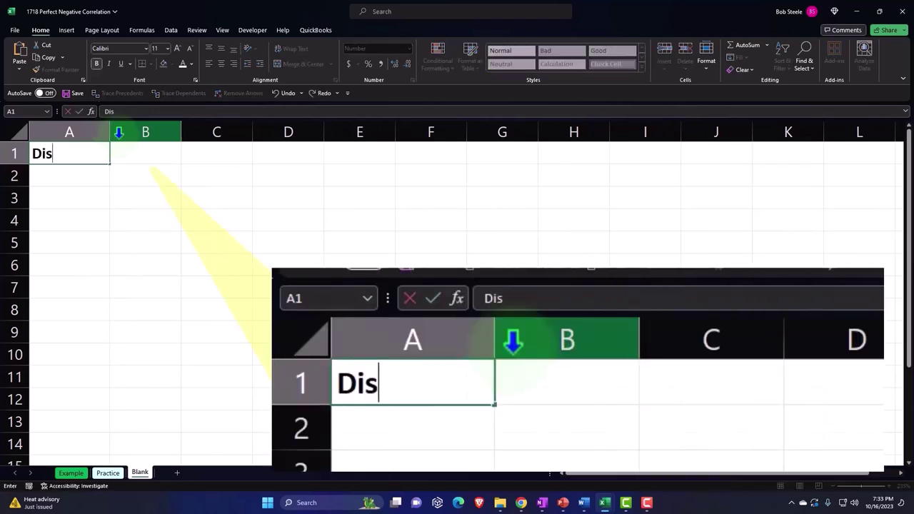
{"action": "type", "text": "tance T"}
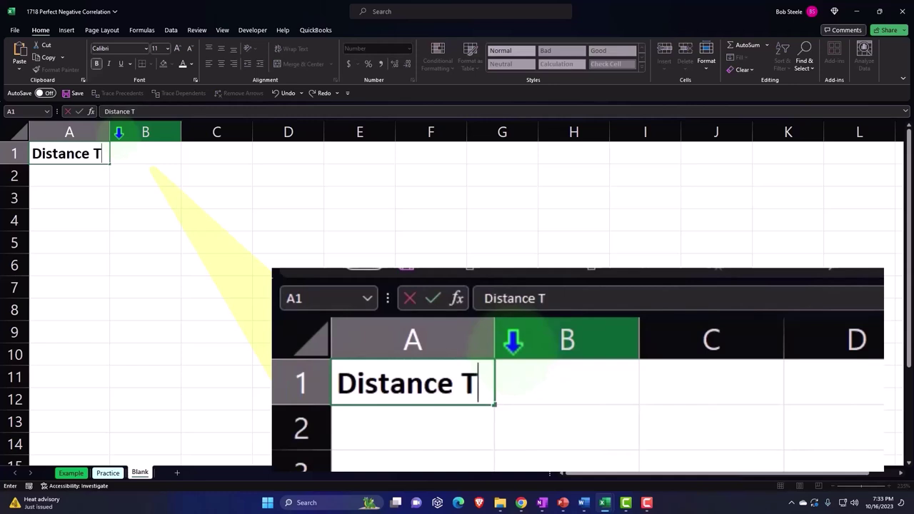
{"action": "type", "text": "raveled"}
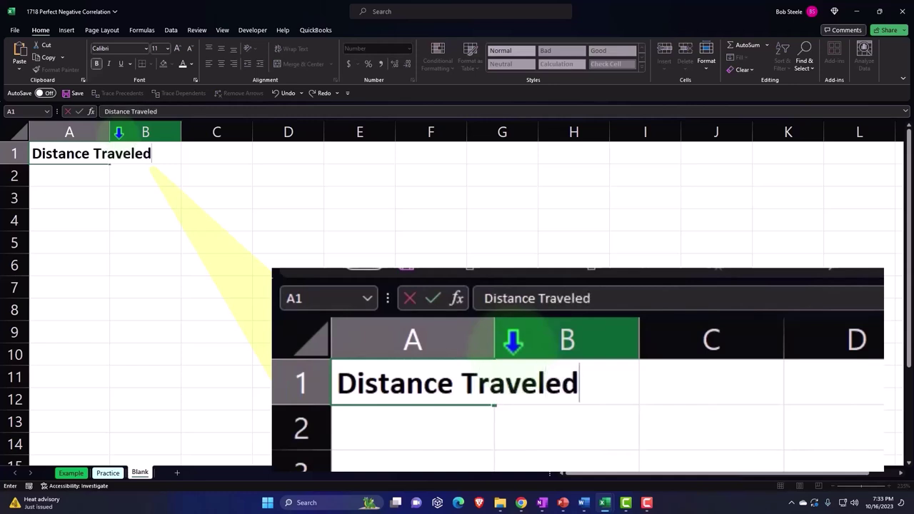
{"action": "key", "text": "Return"}
{"action": "key", "text": "Up"}
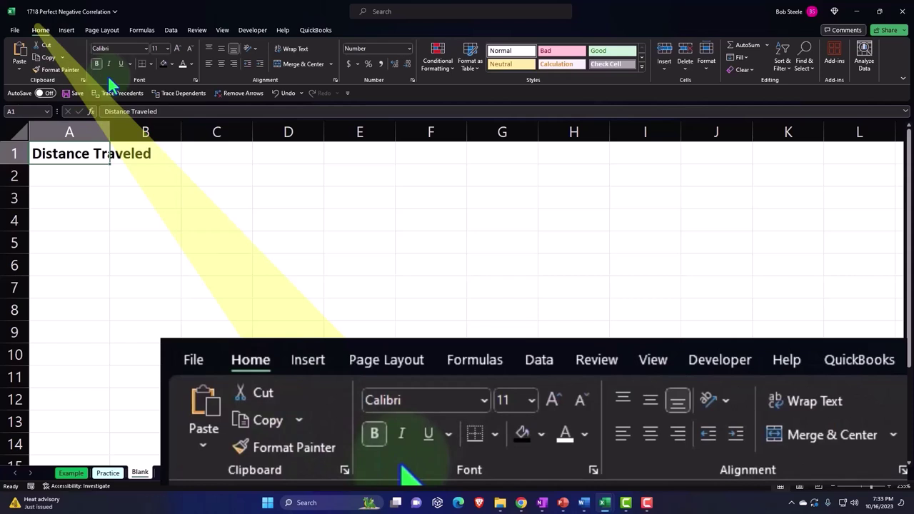
Step: Center and wrap the A1 header, and style it white text on a black fill
{"action": "left_click", "coordinate": [222, 66]}
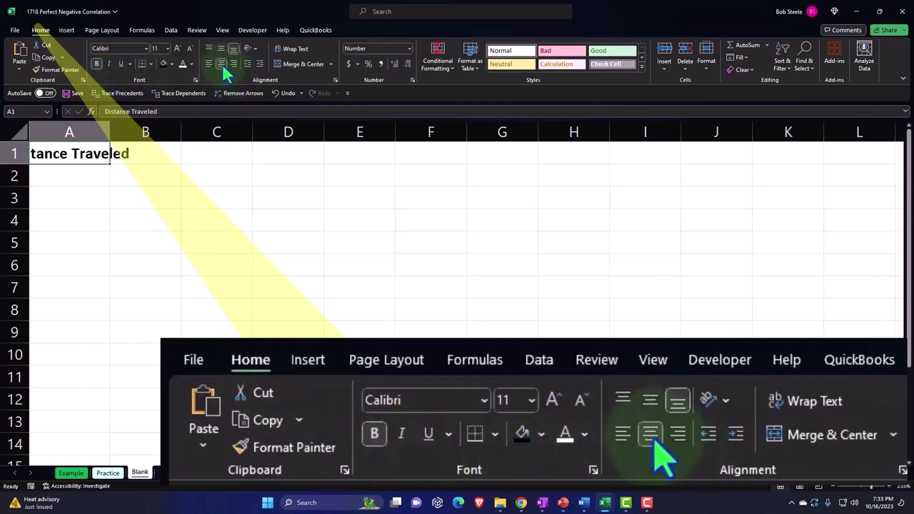
{"action": "left_click", "coordinate": [292, 50]}
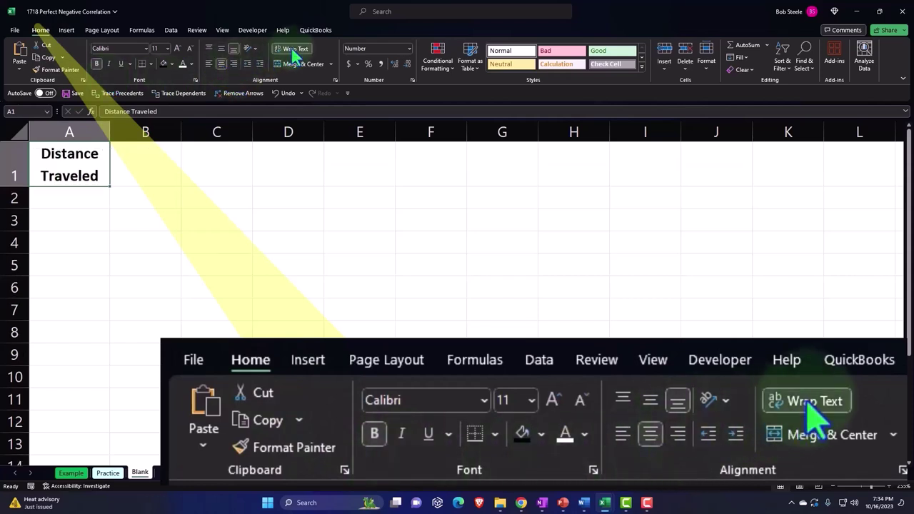
{"action": "left_click", "coordinate": [164, 63]}
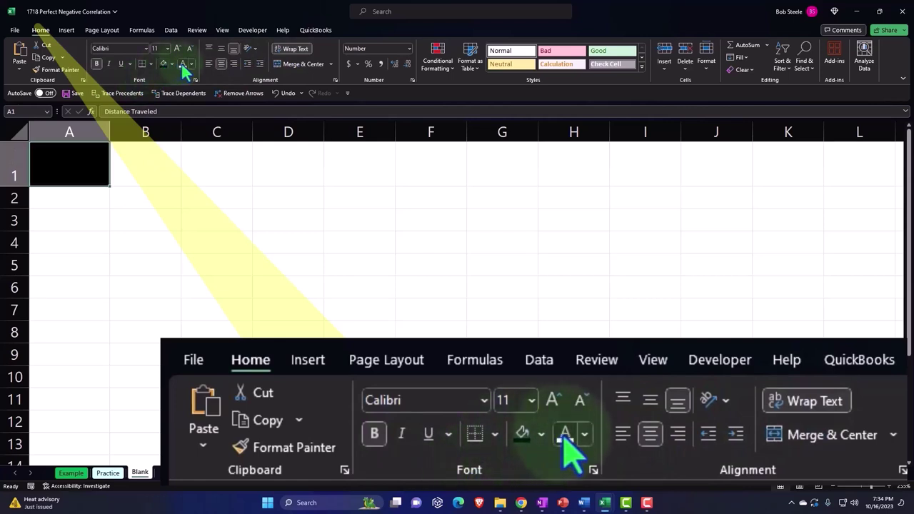
{"action": "left_click", "coordinate": [183, 64]}
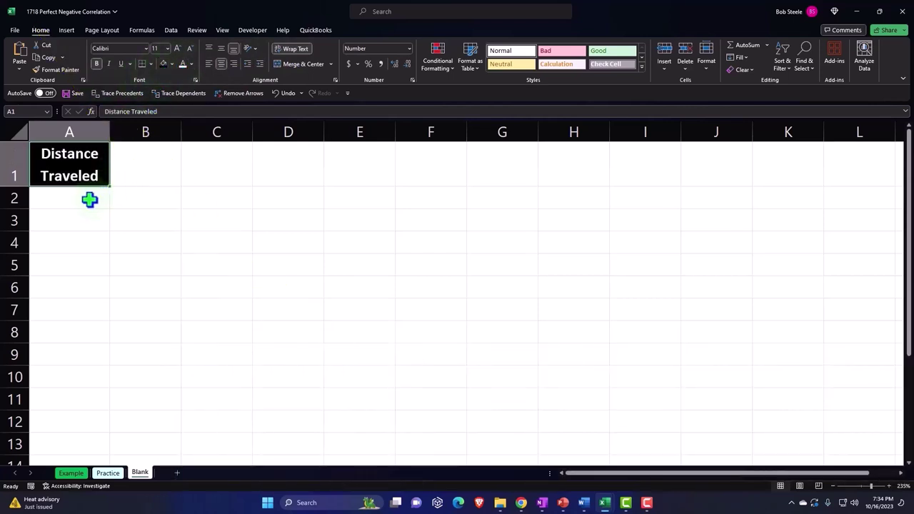
{"action": "left_click", "coordinate": [88, 199]}
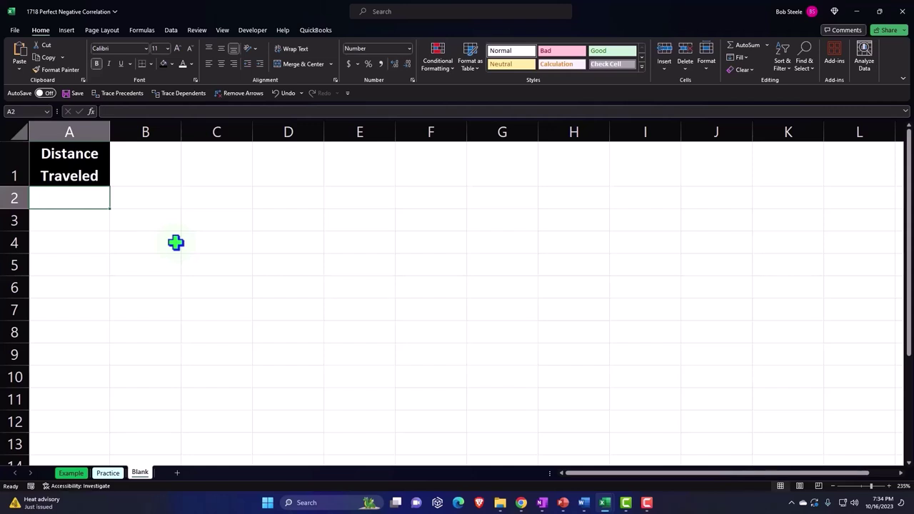
Step: Enter =RANDBETWEEN(0,100) in A2, then reopen the formula for editing
{"action": "type", "text": "="}
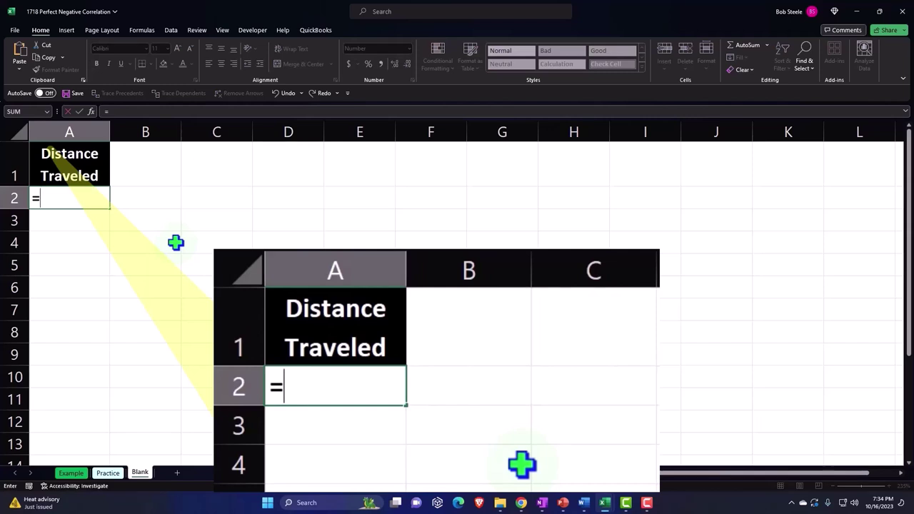
{"action": "type", "text": "ran"}
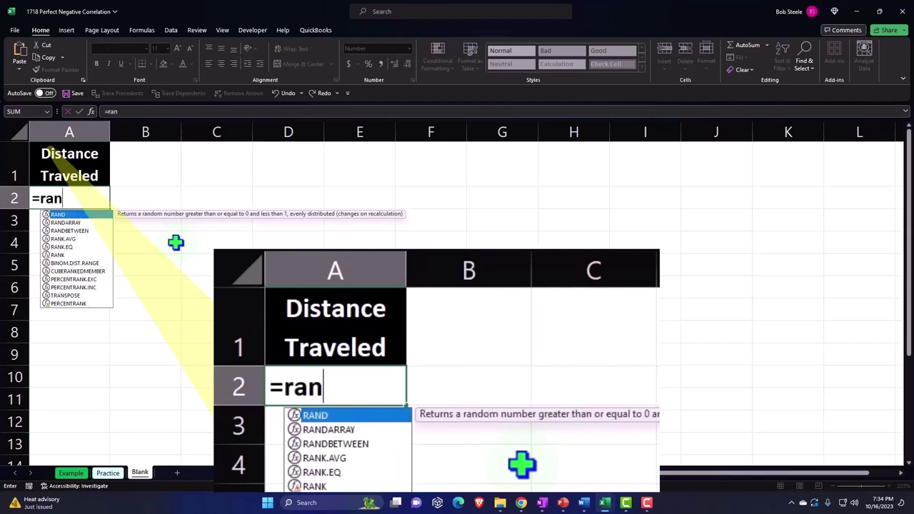
{"action": "type", "text": "be"}
{"action": "key", "text": "BackSpace"}
{"action": "key", "text": "BackSpace"}
{"action": "type", "text": "db"}
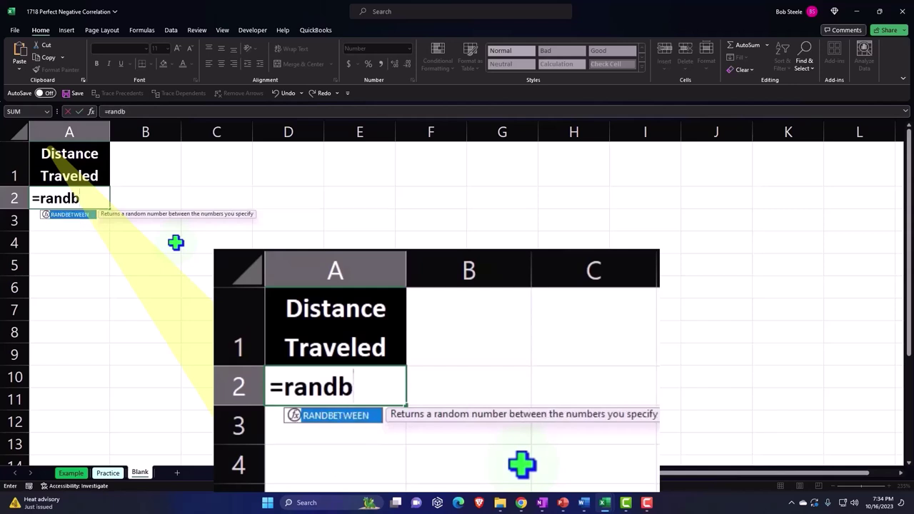
{"action": "key", "text": "Tab"}
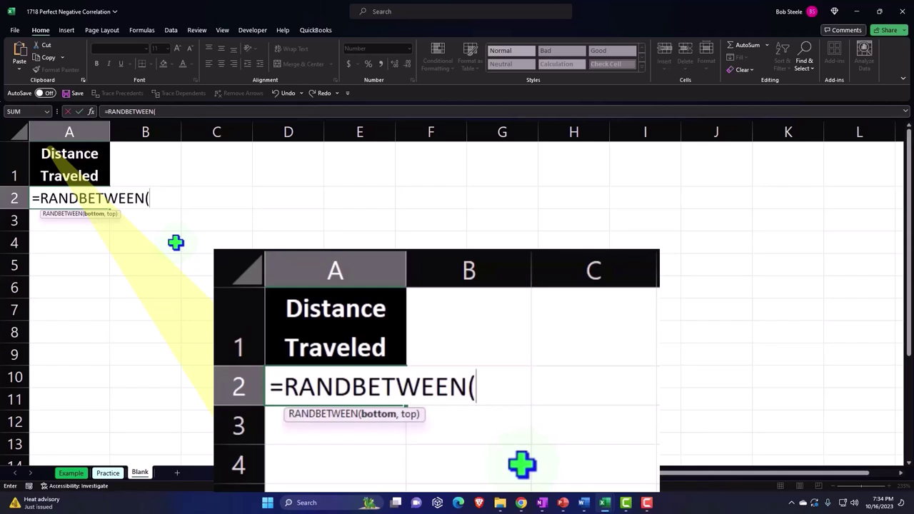
{"action": "type", "text": "0,1"}
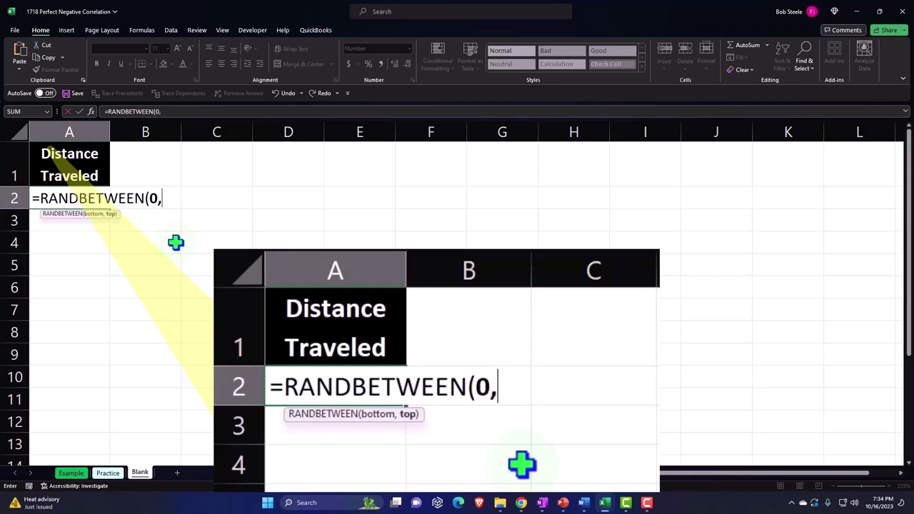
{"action": "type", "text": "0"}
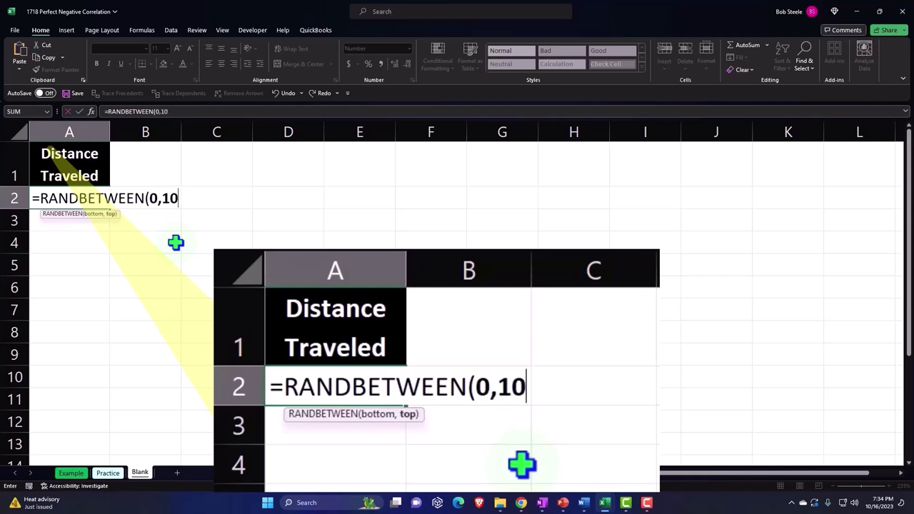
{"action": "type", "text": "0"}
{"action": "type", "text": ")"}
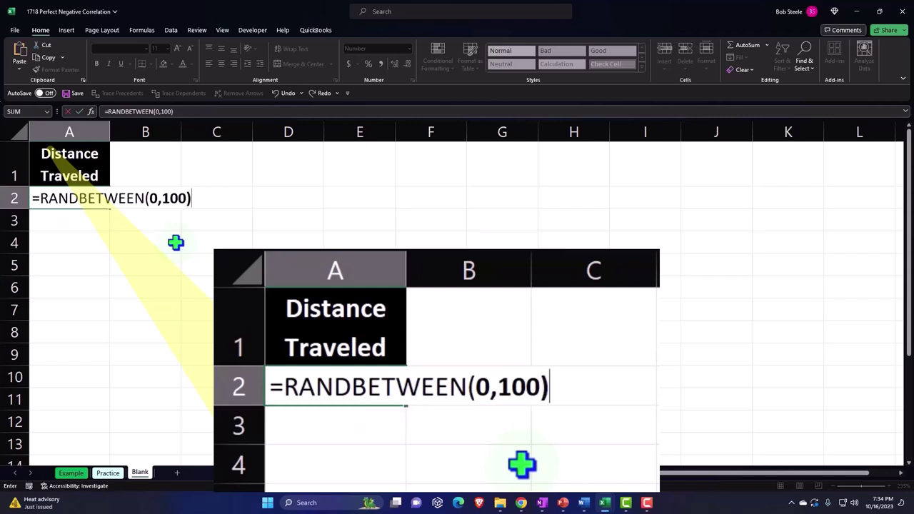
{"action": "key", "text": "Return"}
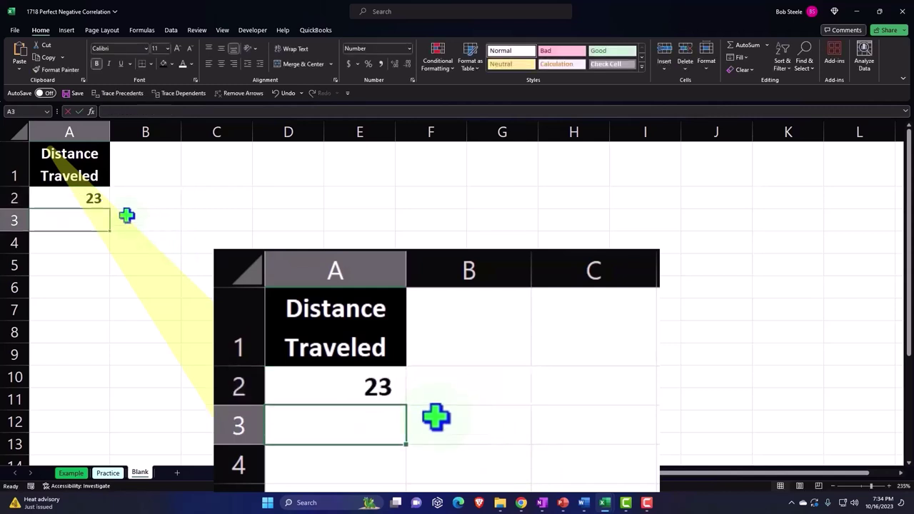
{"action": "left_click", "coordinate": [93, 197]}
{"action": "double_click", "coordinate": [95, 200]}
Step: Copy A2's RANDBETWEEN(0,100) formula down column A to about row 203 and recalculate
{"action": "key", "text": "Return"}
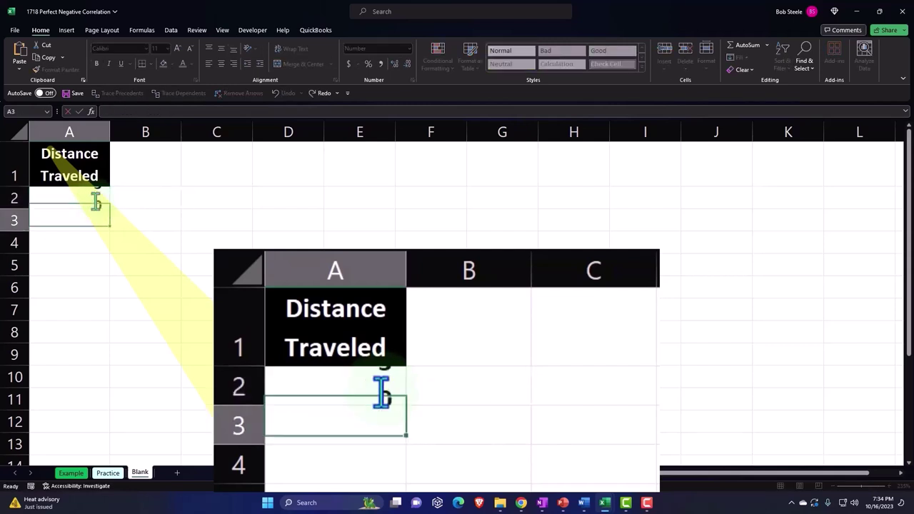
{"action": "left_click", "coordinate": [98, 198]}
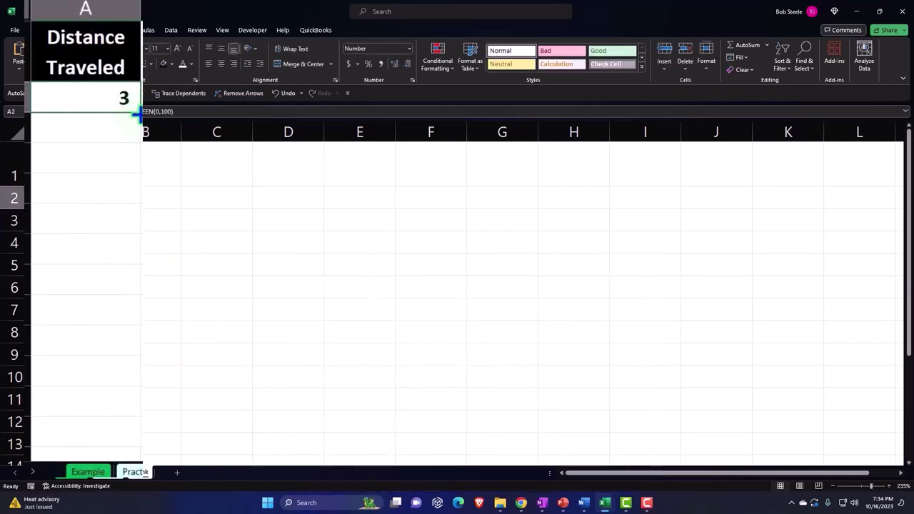
{"action": "mouse_move", "coordinate": [138, 113]}
{"action": "left_mouse_down"}
{"action": "mouse_move", "coordinate": [99, 488]}
{"action": "mouse_move", "coordinate": [113, 423]}
{"action": "left_mouse_up"}
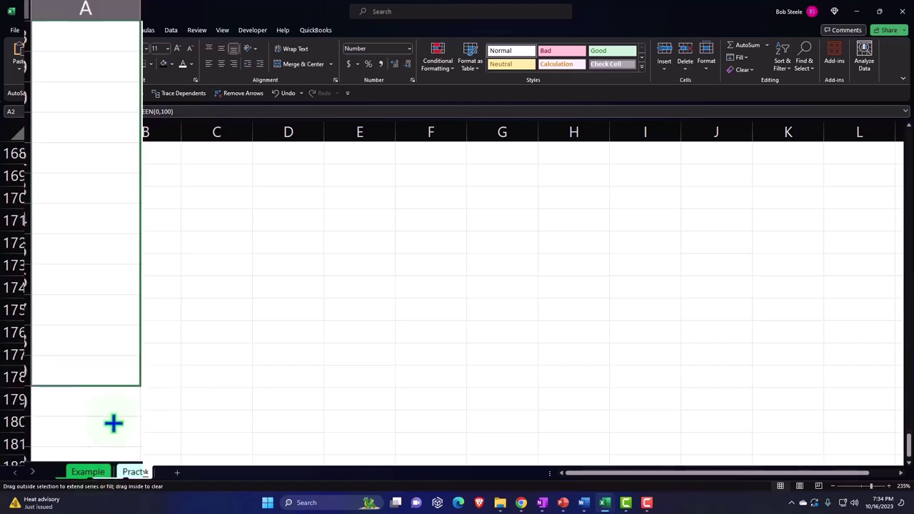
{"action": "mouse_move", "coordinate": [114, 423]}
{"action": "left_mouse_down"}
{"action": "mouse_move", "coordinate": [115, 68]}
{"action": "mouse_move", "coordinate": [78, 118]}
{"action": "mouse_move", "coordinate": [75, 172]}
{"action": "left_mouse_up"}
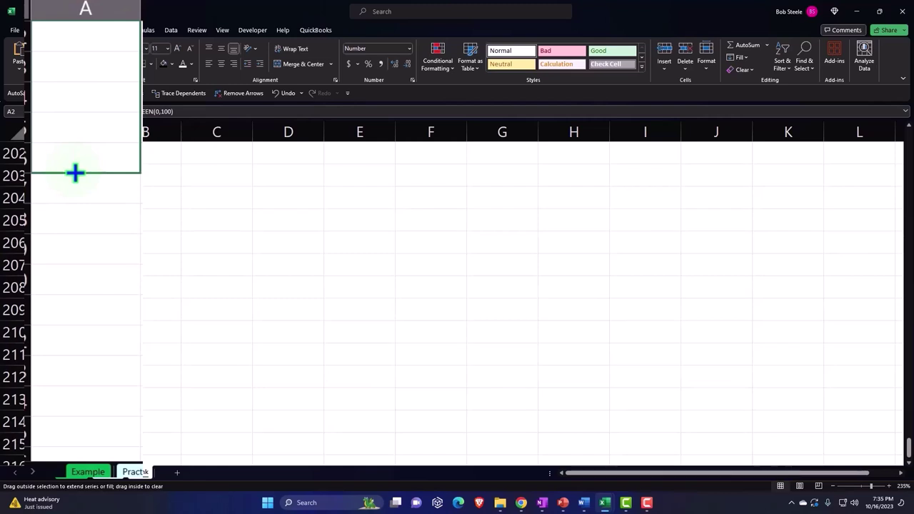
{"action": "left_click_drag", "start_coordinate": [75, 172], "coordinate": [77, 170]}
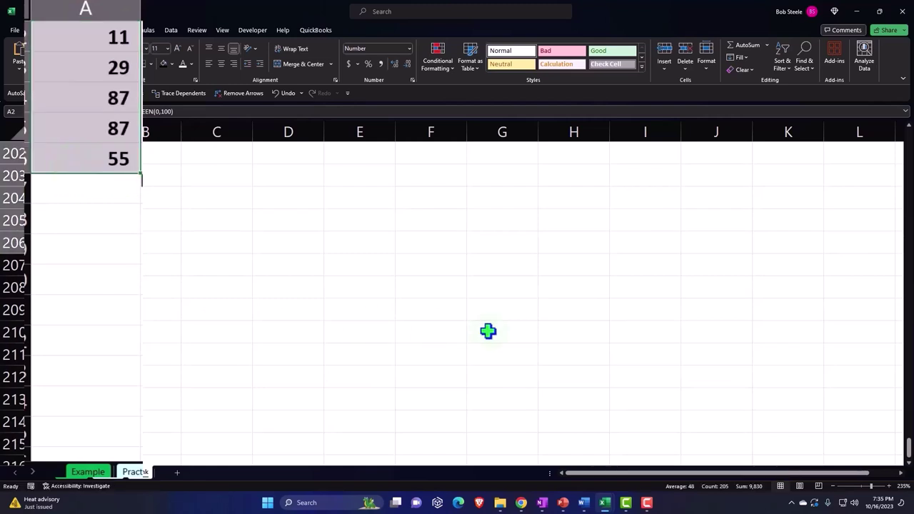
{"action": "left_click_drag", "start_coordinate": [905, 443], "coordinate": [878, 93]}
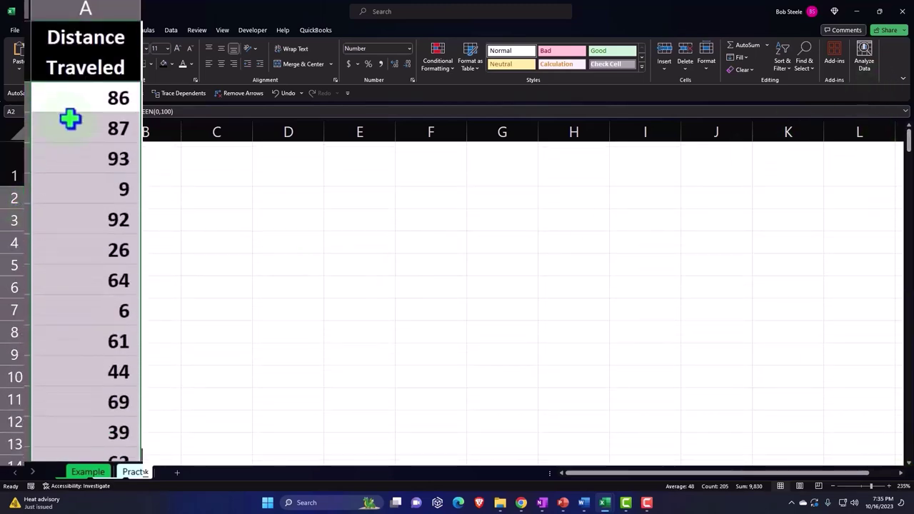
{"action": "double_click", "coordinate": [75, 123]}
{"action": "key", "text": "Return"}
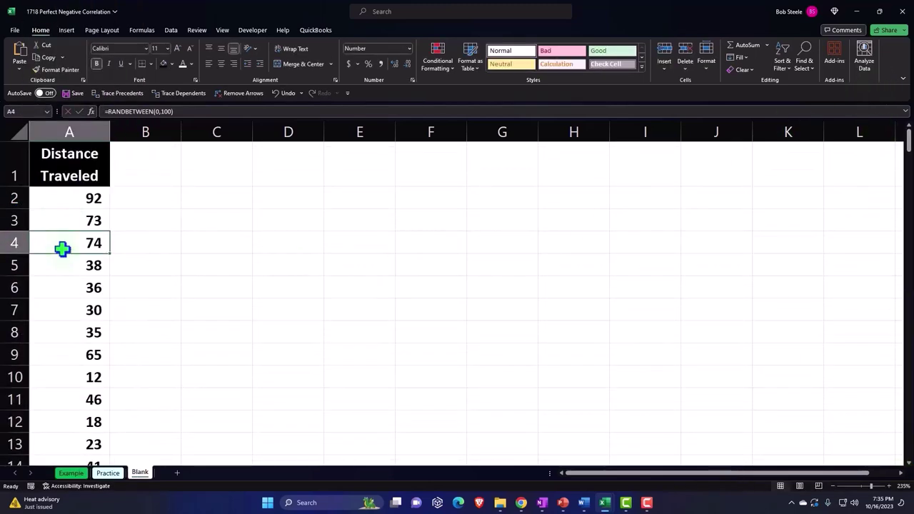
{"action": "double_click", "coordinate": [63, 262]}
{"action": "key", "text": "Return"}
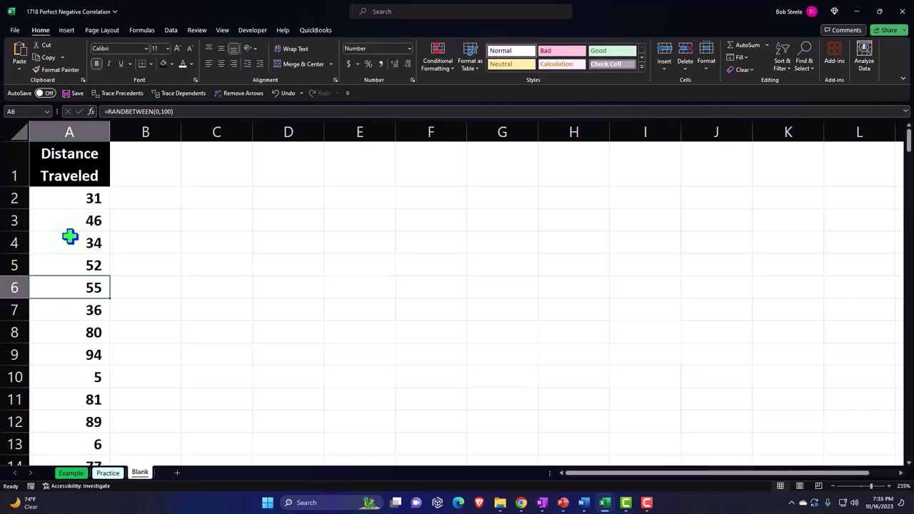
Step: Copy column A and paste it into column C as values
{"action": "left_click", "coordinate": [75, 133]}
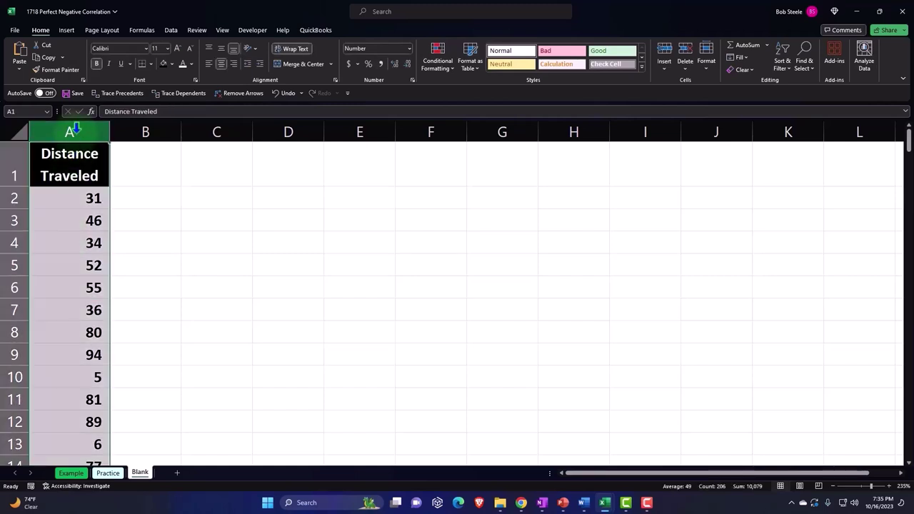
{"action": "key", "text": "ctrl+c"}
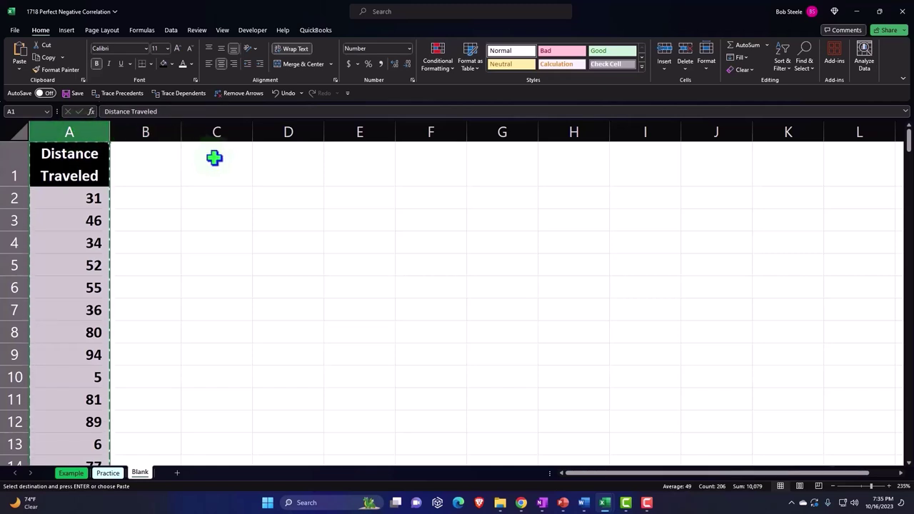
{"action": "left_click", "coordinate": [214, 158]}
{"action": "right_click", "coordinate": [214, 158]}
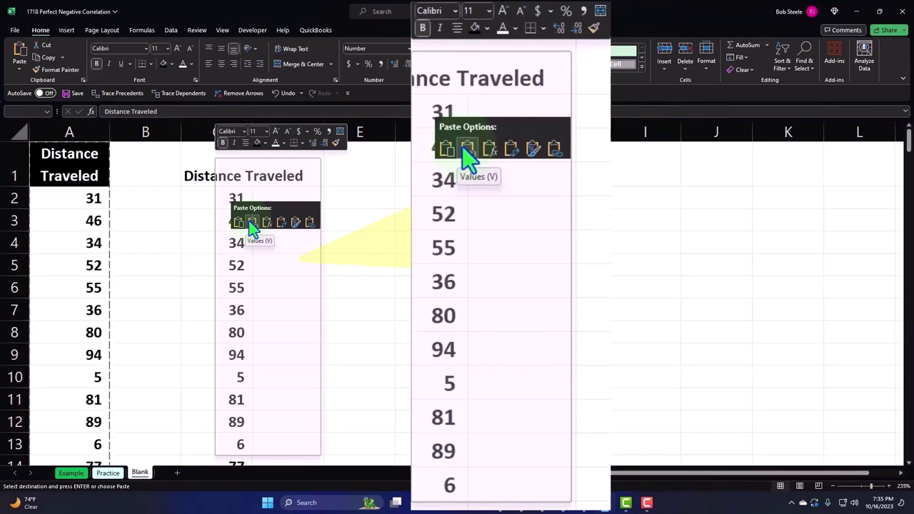
{"action": "left_click", "coordinate": [252, 222]}
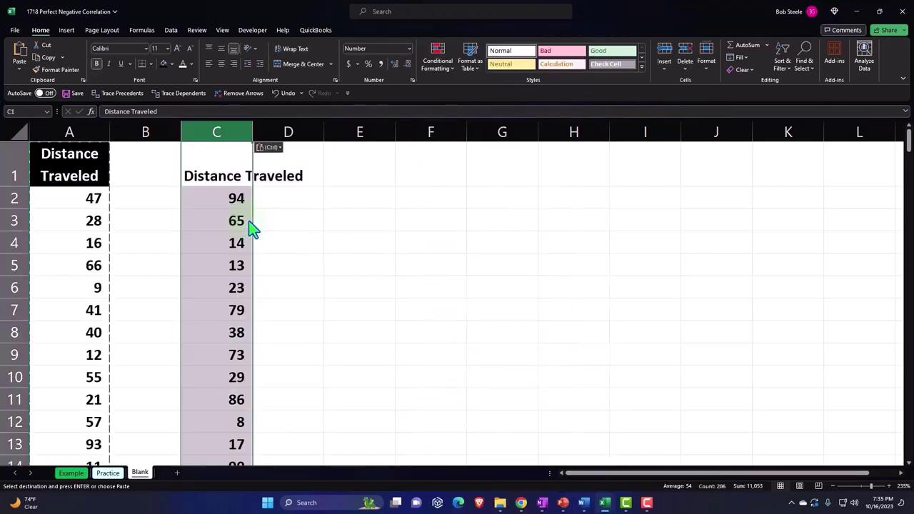
{"action": "left_click", "coordinate": [220, 169]}
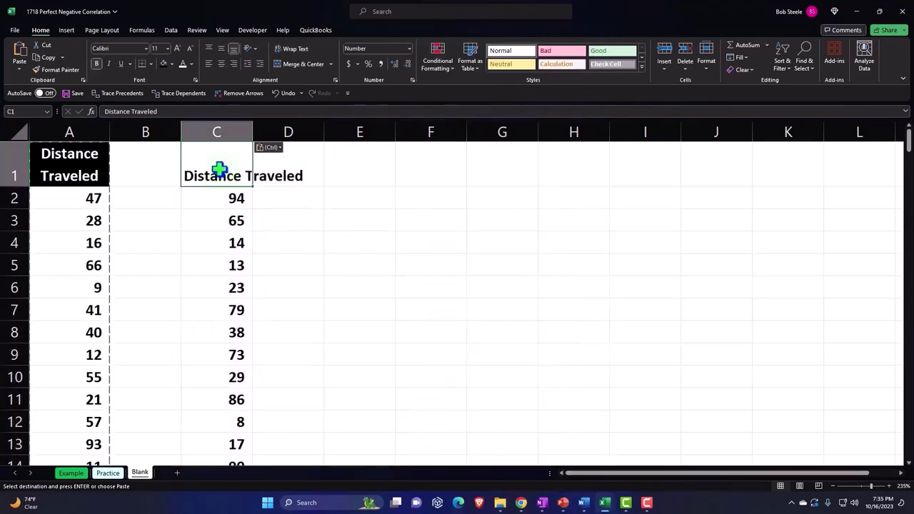
Step: Format Painter A1's header style onto C1, and narrow columns B and C
{"action": "left_click", "coordinate": [92, 173]}
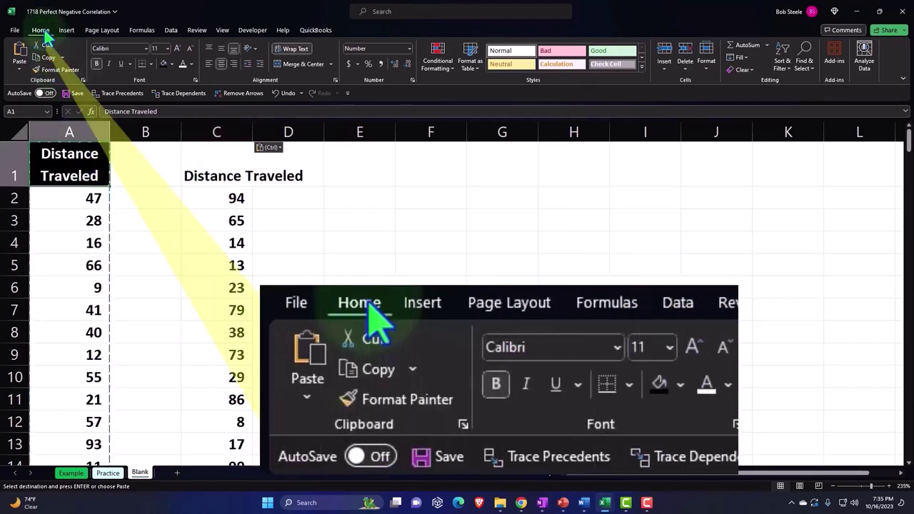
{"action": "left_click", "coordinate": [60, 69]}
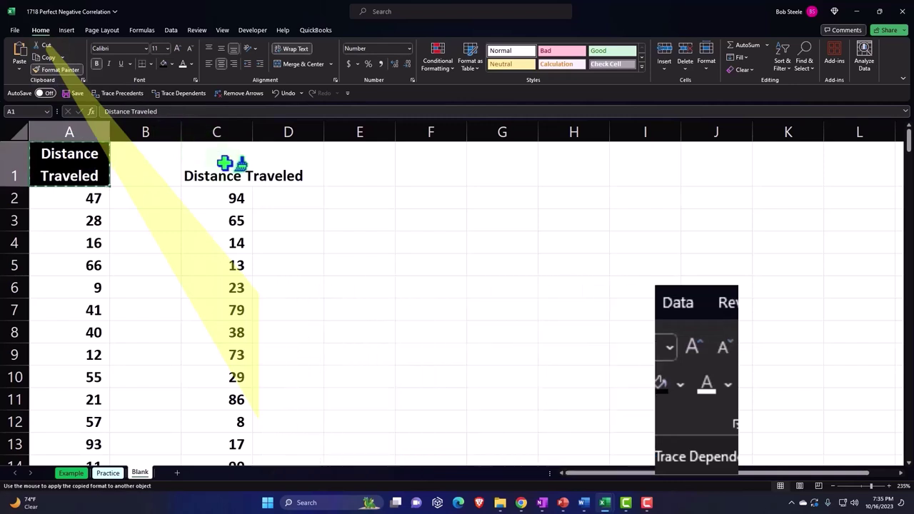
{"action": "left_click", "coordinate": [224, 163]}
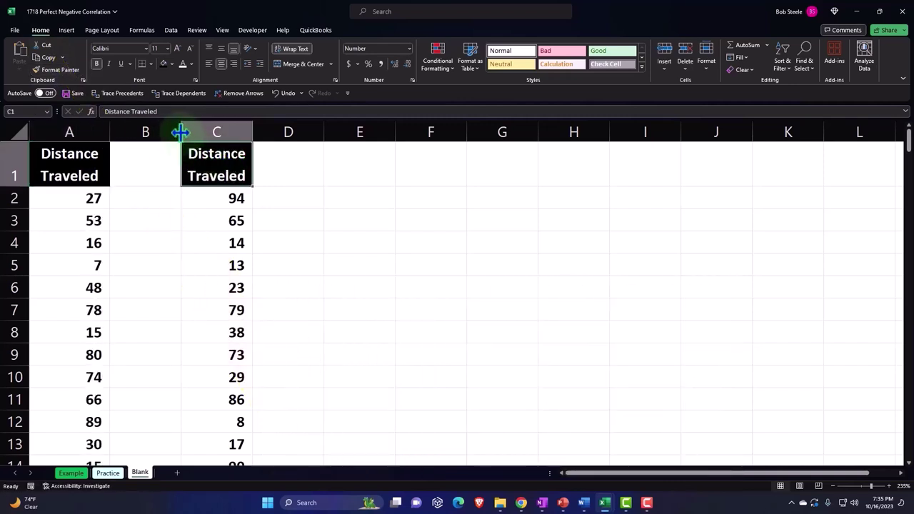
{"action": "left_click_drag", "start_coordinate": [181, 132], "coordinate": [138, 132]}
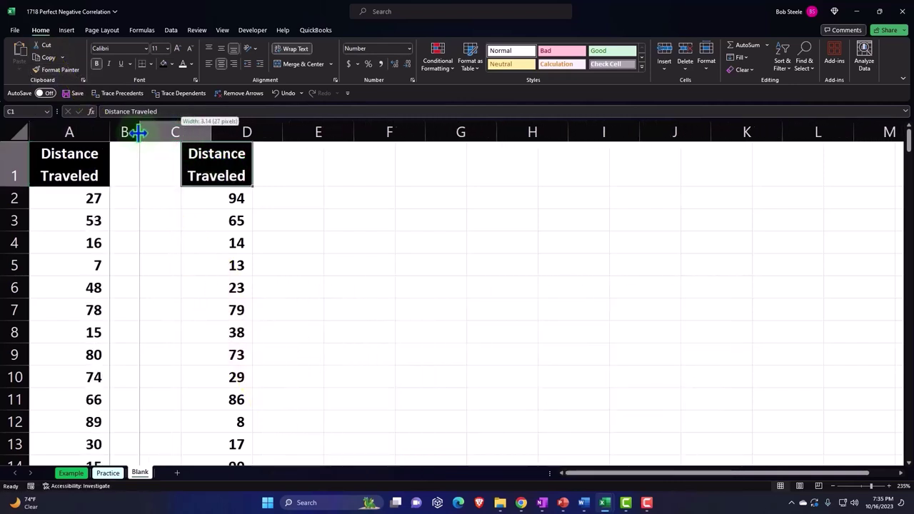
{"action": "left_click_drag", "start_coordinate": [138, 133], "coordinate": [127, 132]}
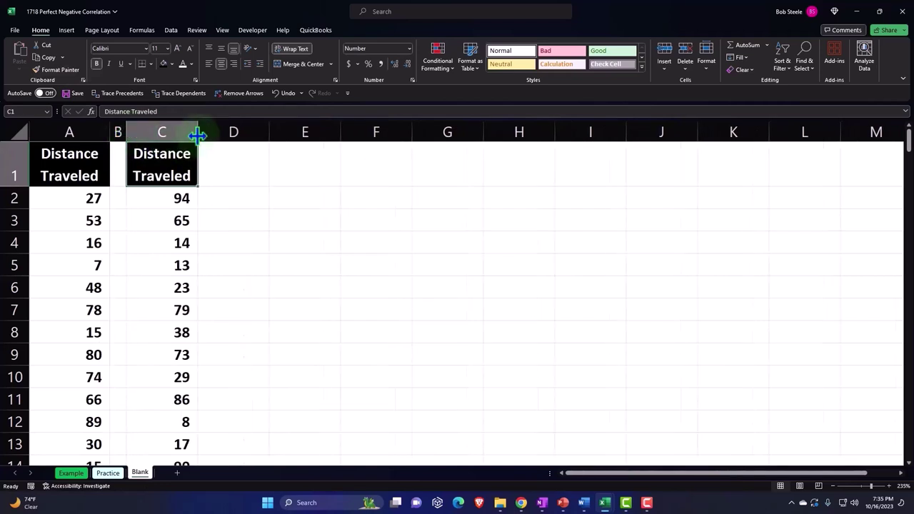
{"action": "left_click_drag", "start_coordinate": [198, 133], "coordinate": [194, 133]}
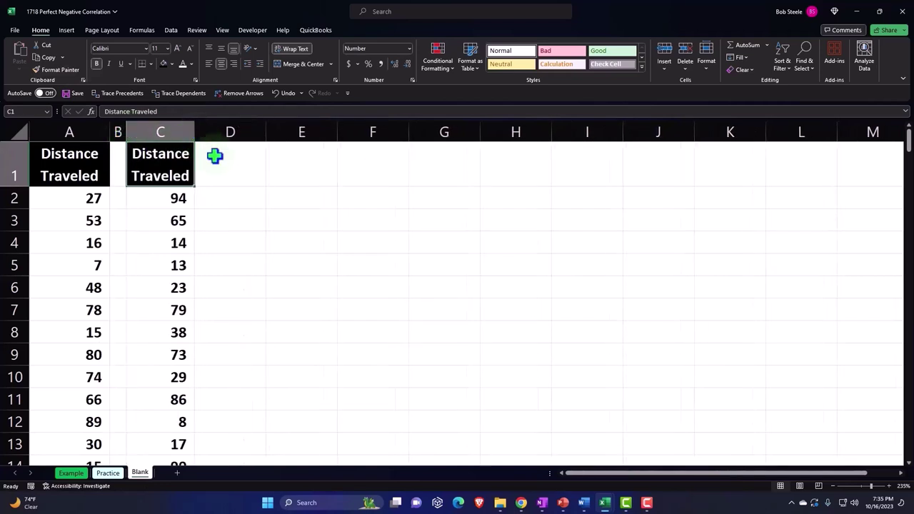
{"action": "left_click", "coordinate": [237, 183]}
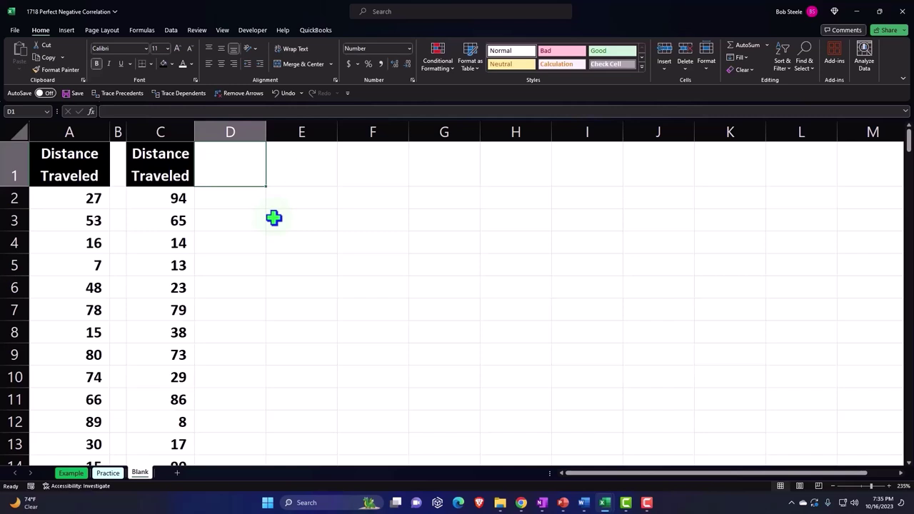
Step: Enter 'Distance Remaining' in D1, give it C1's header format, and widen column D
{"action": "type", "text": "Distance"}
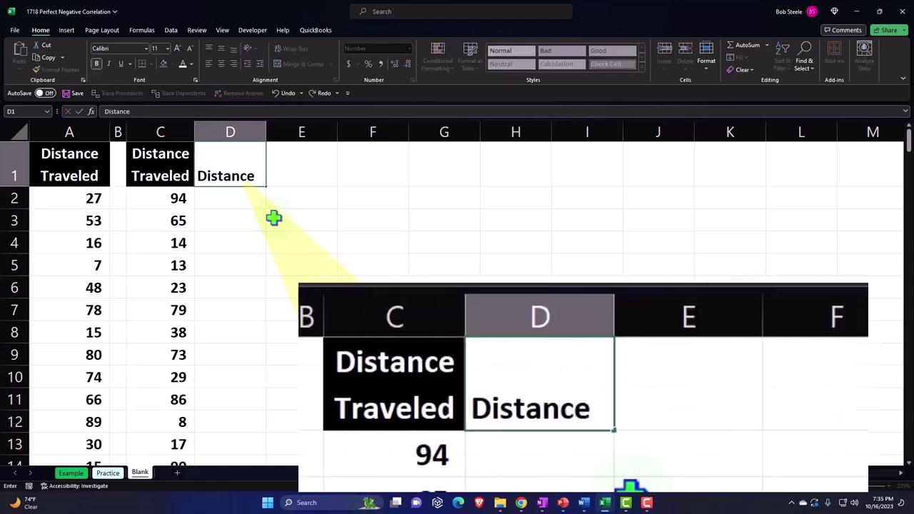
{"action": "type", "text": " Remaining"}
{"action": "key", "text": "Return"}
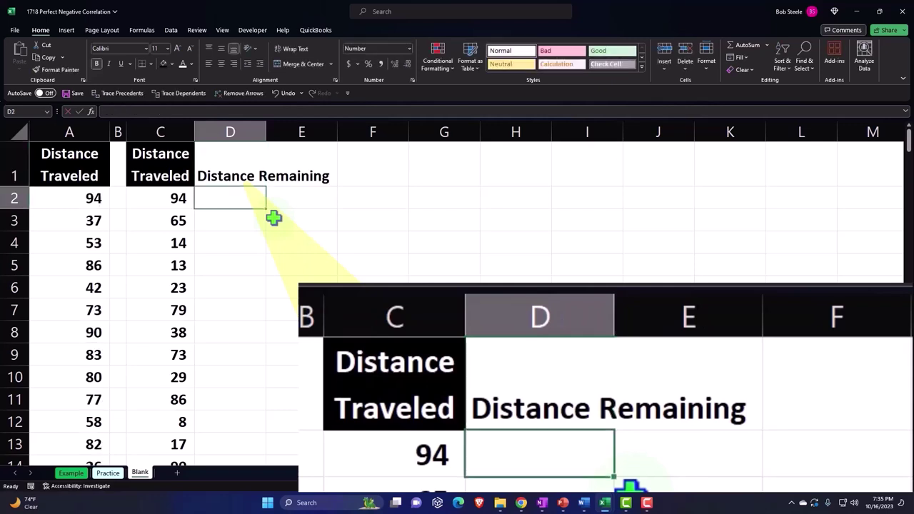
{"action": "left_click", "coordinate": [175, 166]}
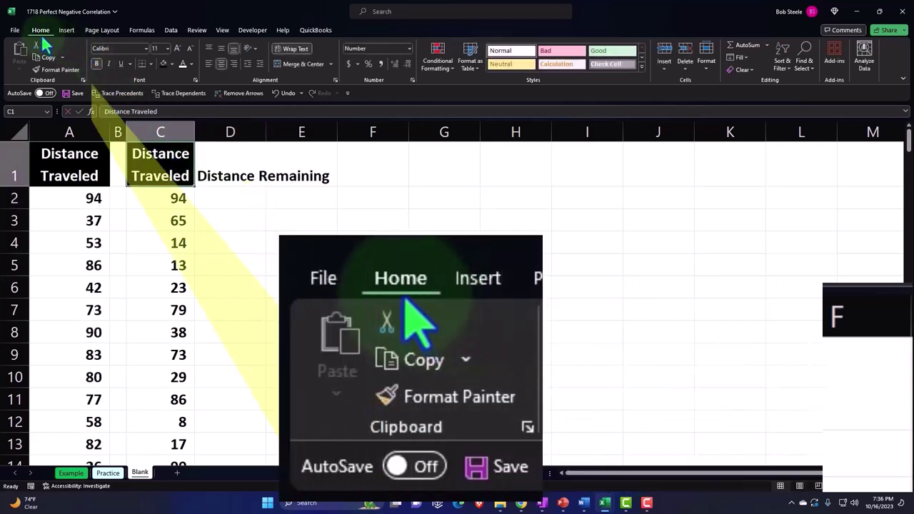
{"action": "left_click", "coordinate": [60, 69]}
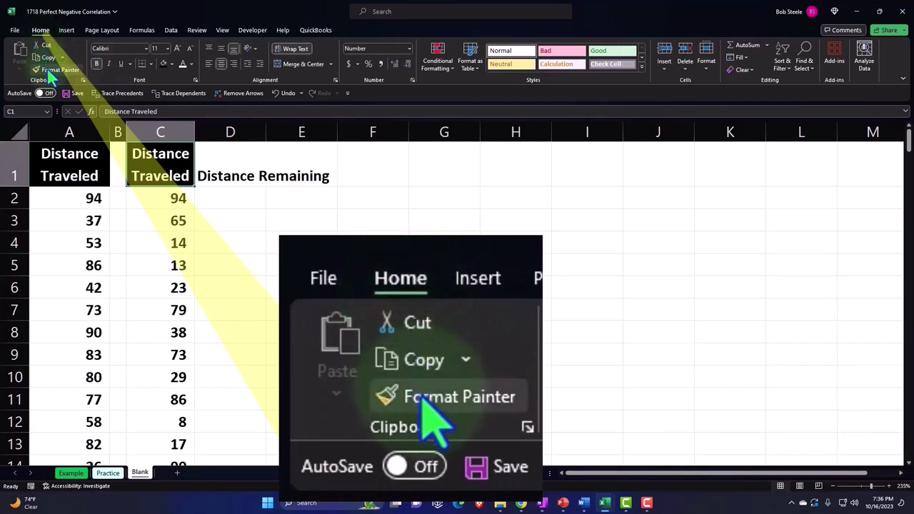
{"action": "left_click", "coordinate": [216, 154]}
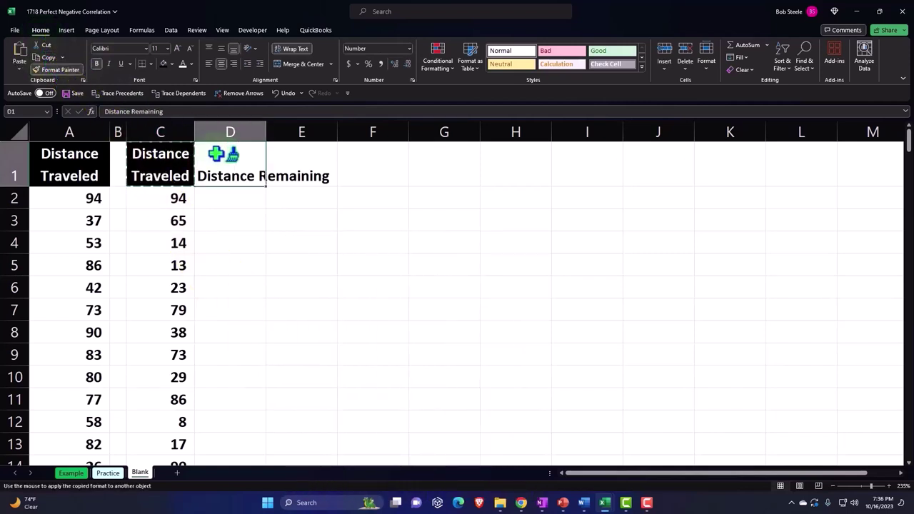
{"action": "left_click_drag", "start_coordinate": [265, 132], "coordinate": [273, 132]}
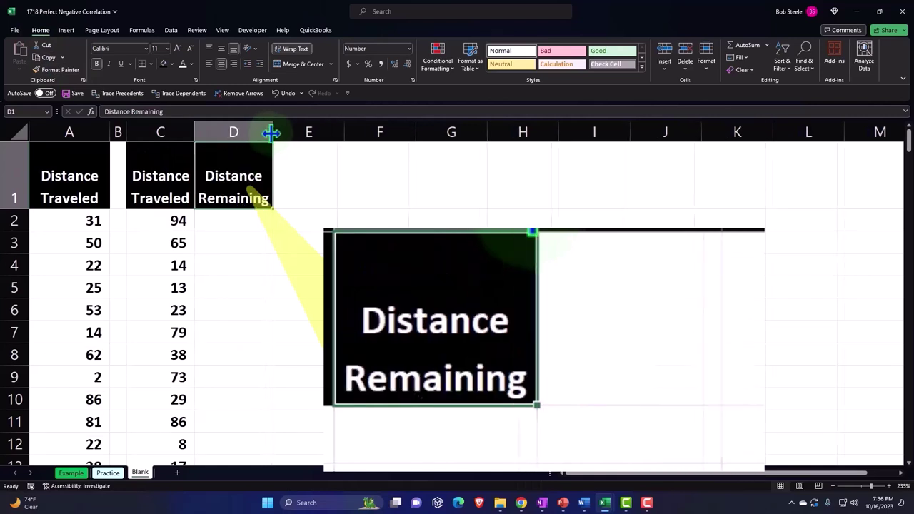
{"action": "left_click", "coordinate": [254, 223]}
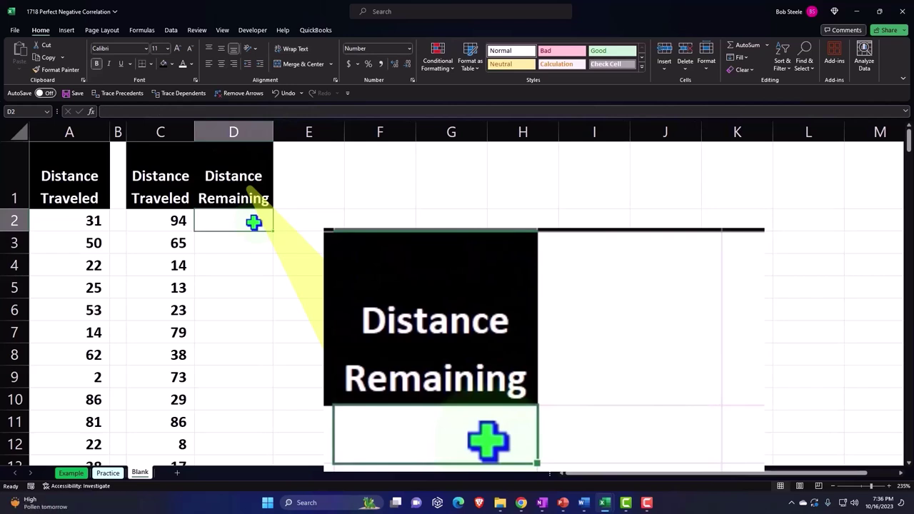
Step: Enter =100-C2 in D2 and fill it down the Distance Remaining column
{"action": "type", "text": "="}
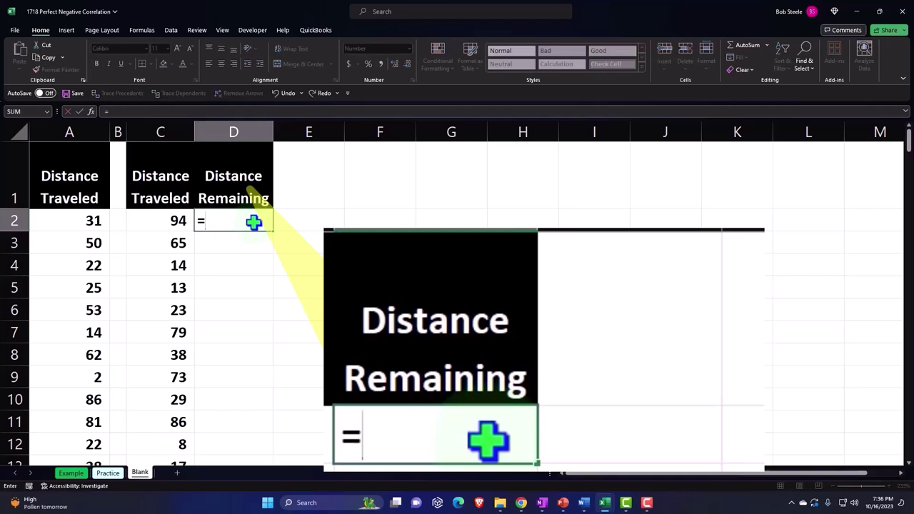
{"action": "type", "text": "100-"}
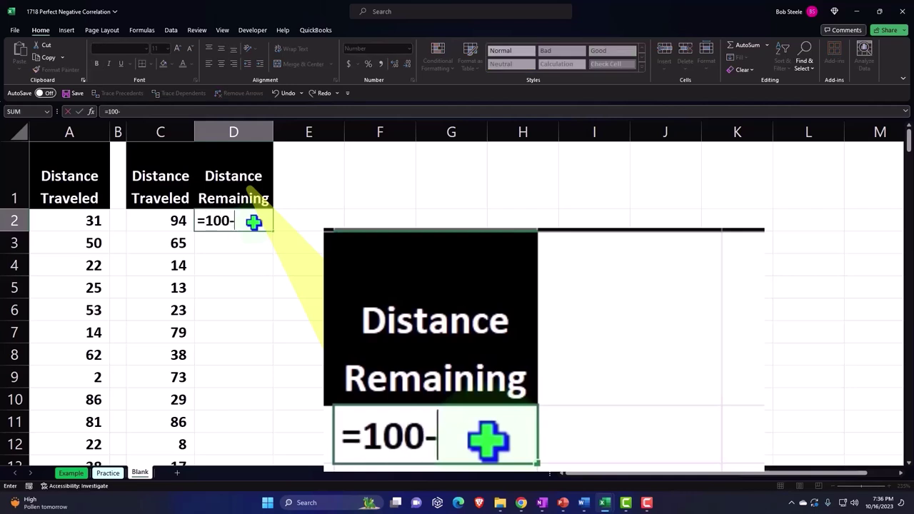
{"action": "key", "text": "Left"}
{"action": "key", "text": "Return"}
{"action": "left_click", "coordinate": [254, 223]}
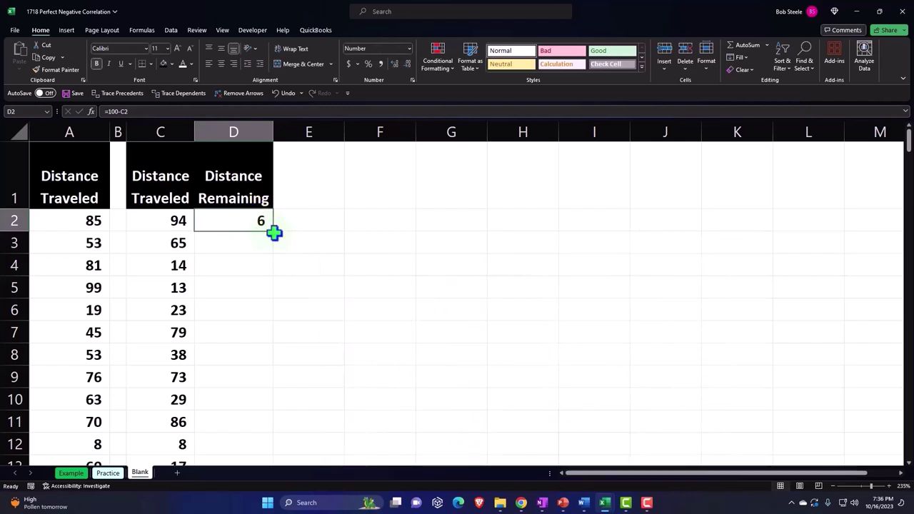
{"action": "double_click", "coordinate": [274, 234]}
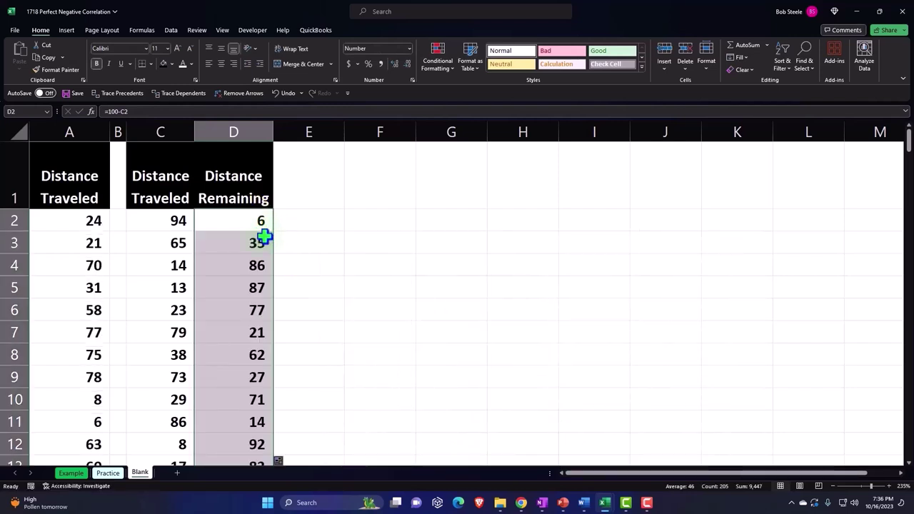
Step: Check the copied values in C3:D4, then narrow column E into a thin spacer
{"action": "left_click", "coordinate": [174, 245]}
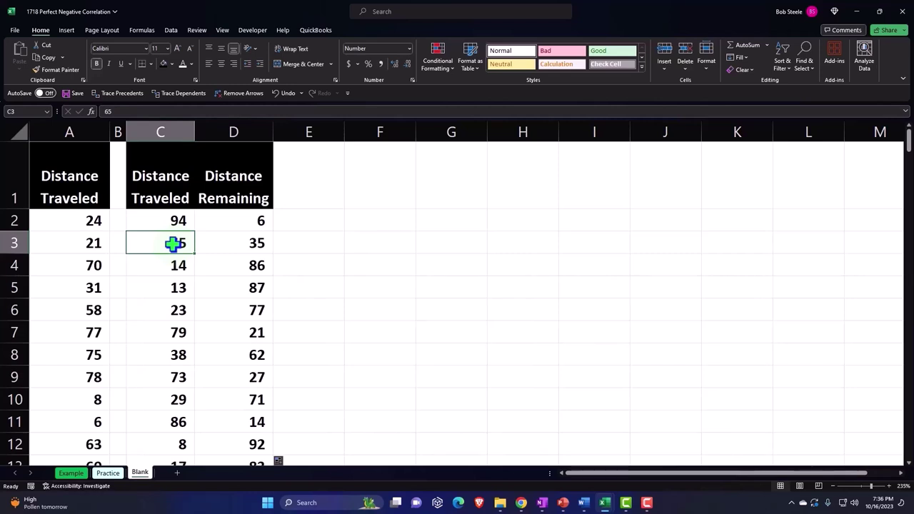
{"action": "left_click", "coordinate": [226, 244]}
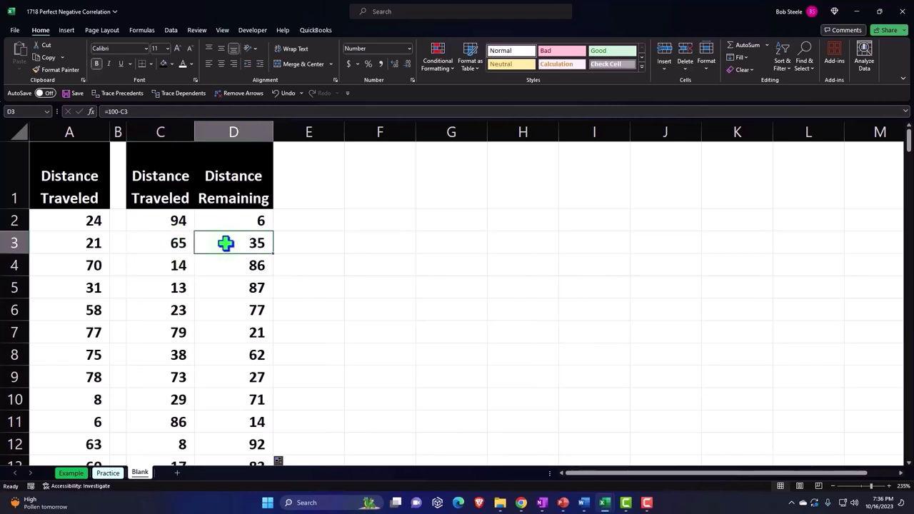
{"action": "left_click", "coordinate": [178, 265]}
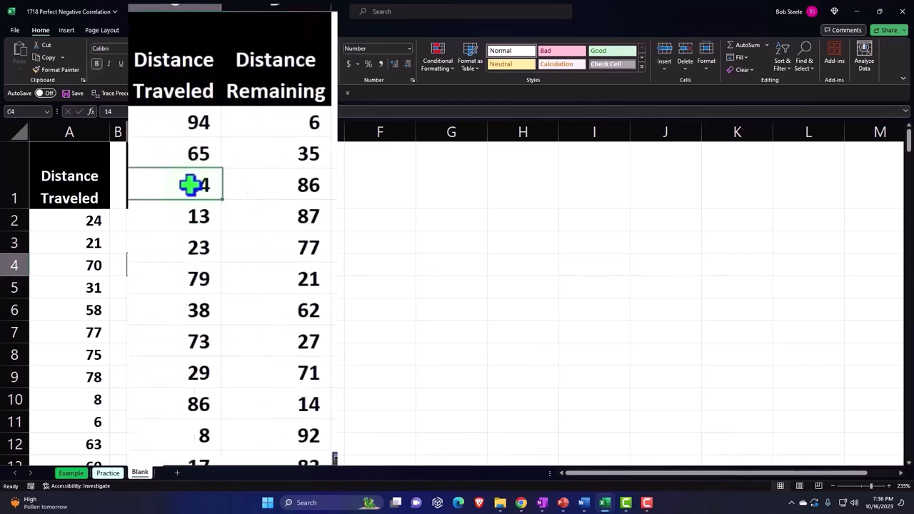
{"action": "left_click", "coordinate": [245, 185]}
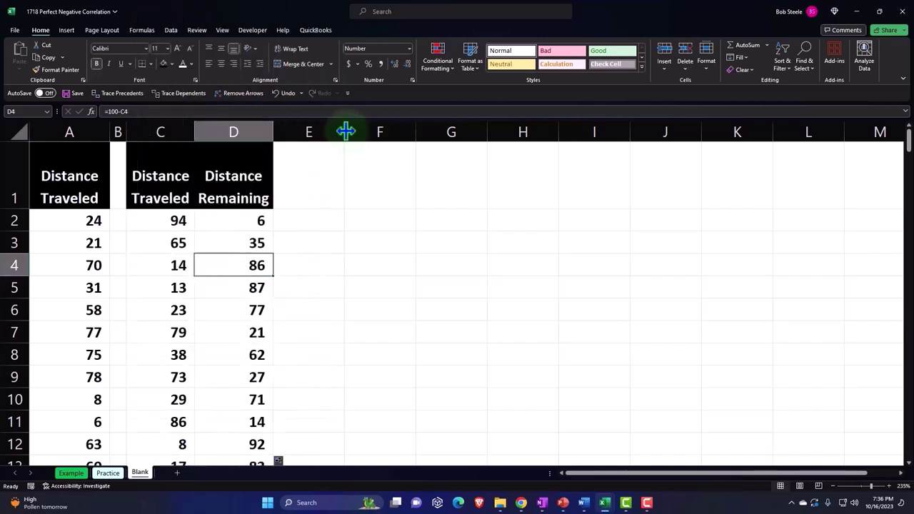
{"action": "left_click_drag", "start_coordinate": [345, 131], "coordinate": [346, 131]}
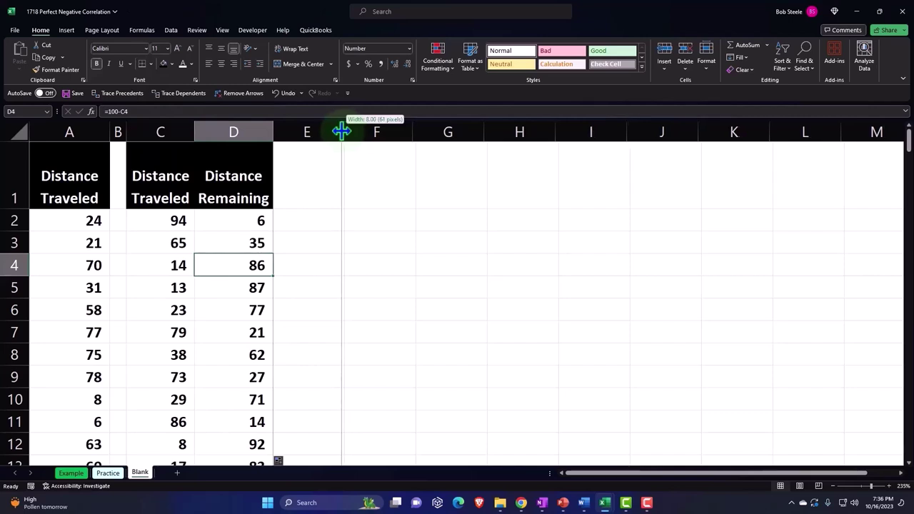
{"action": "left_click_drag", "start_coordinate": [346, 131], "coordinate": [288, 131]}
Step: Link G1 to the Distance Traveled header and H1 to the Distance Remaining header
{"action": "left_click", "coordinate": [376, 178]}
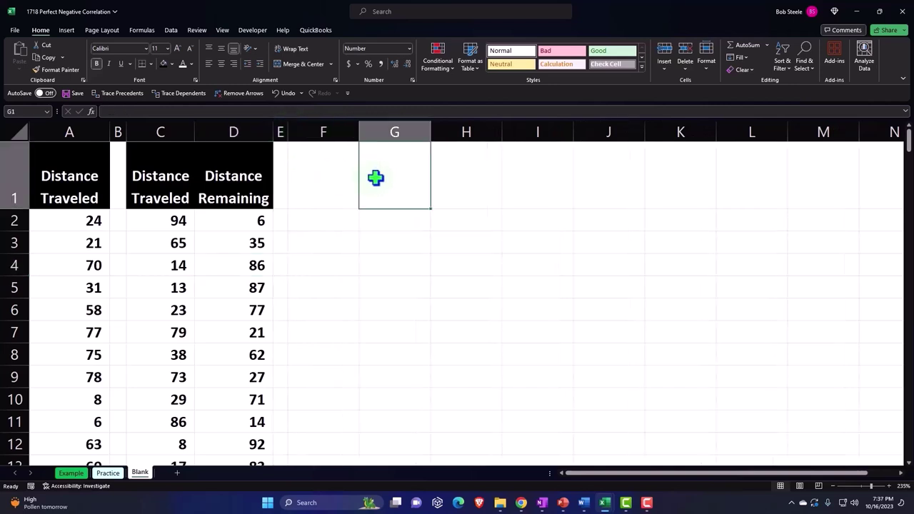
{"action": "type", "text": "="}
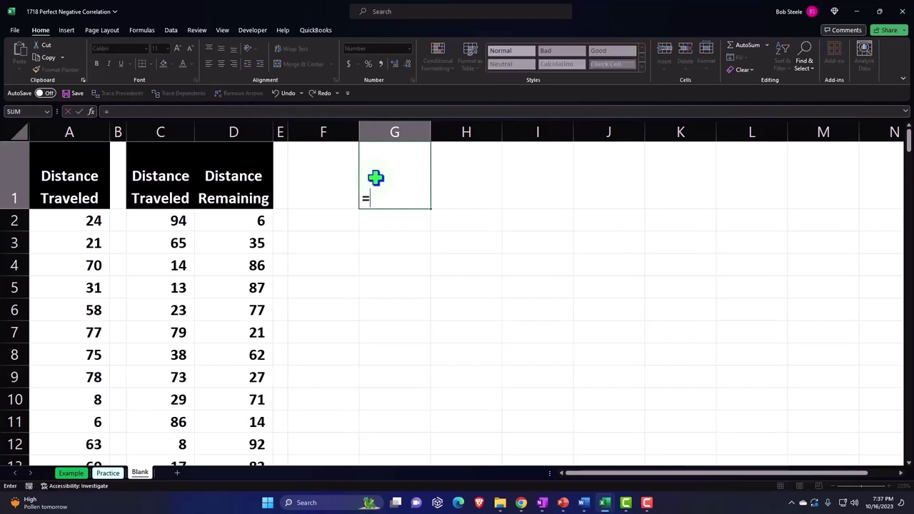
{"action": "key", "text": "Left"}
{"action": "key", "text": "Left"}
{"action": "key", "text": "Left"}
{"action": "key", "text": "Left"}
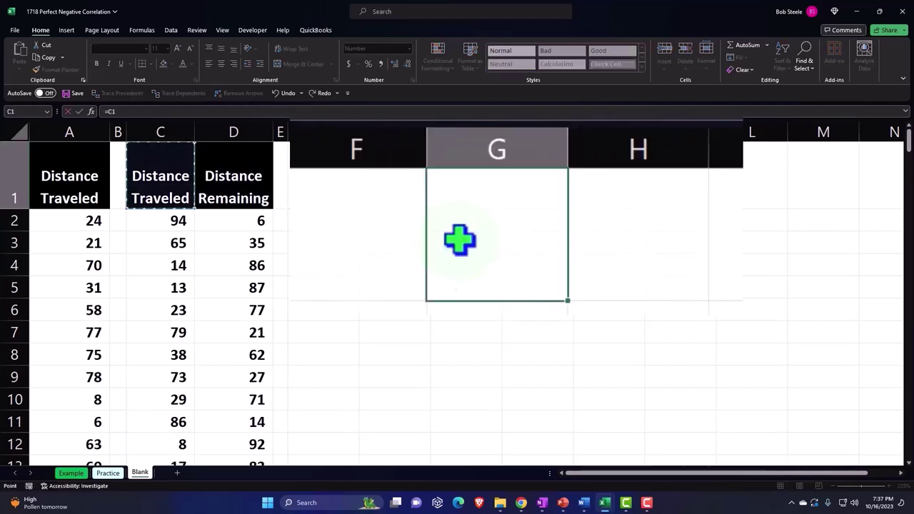
{"action": "key", "text": "Return"}
{"action": "key", "text": "Up"}
{"action": "type", "text": "="}
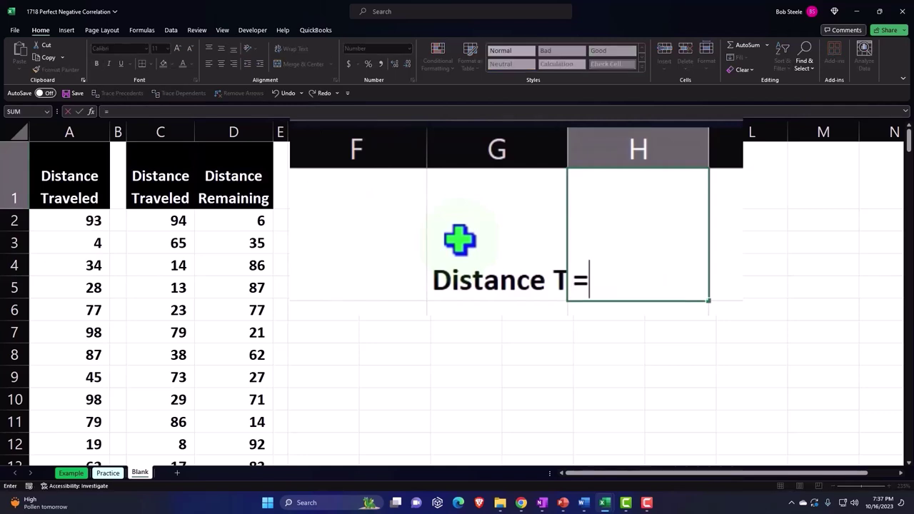
{"action": "key", "text": "Left"}
{"action": "key", "text": "Left"}
{"action": "key", "text": "Left"}
{"action": "key", "text": "Left"}
{"action": "key", "text": "Return"}
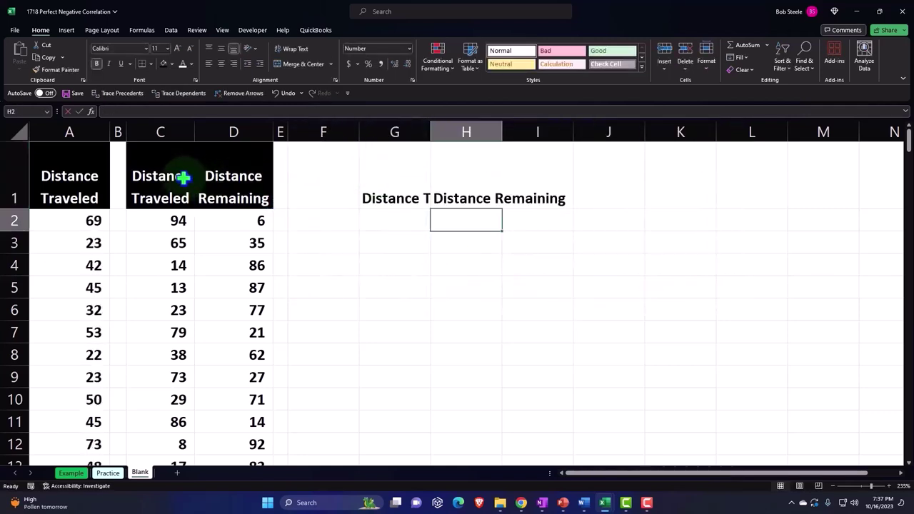
Step: Copy the C1:D1 header formatting onto G1:H1 and widen column H
{"action": "left_click_drag", "start_coordinate": [187, 175], "coordinate": [213, 174]}
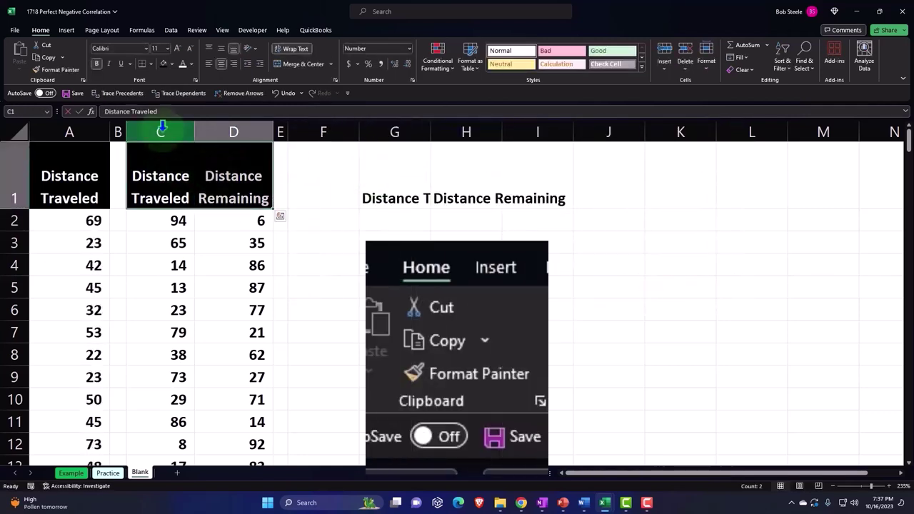
{"action": "left_click", "coordinate": [50, 70]}
{"action": "left_click", "coordinate": [398, 176]}
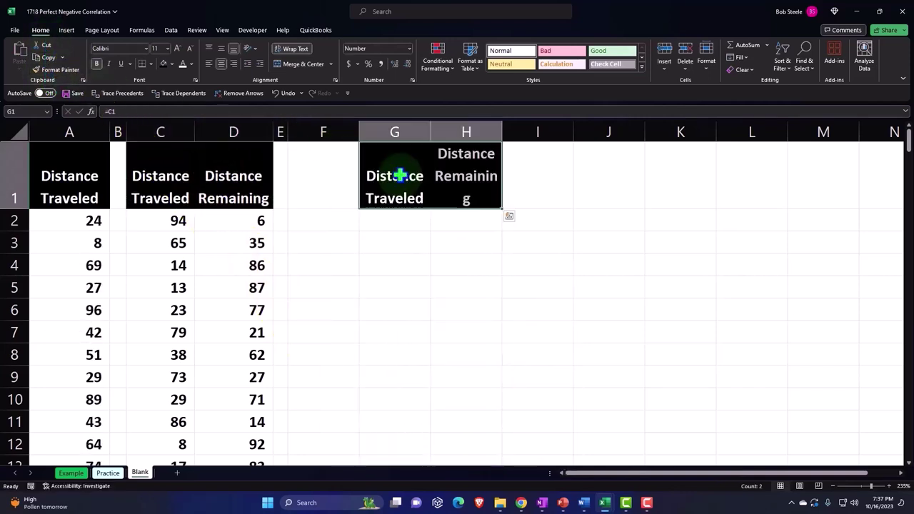
{"action": "left_click_drag", "start_coordinate": [501, 131], "coordinate": [508, 130]}
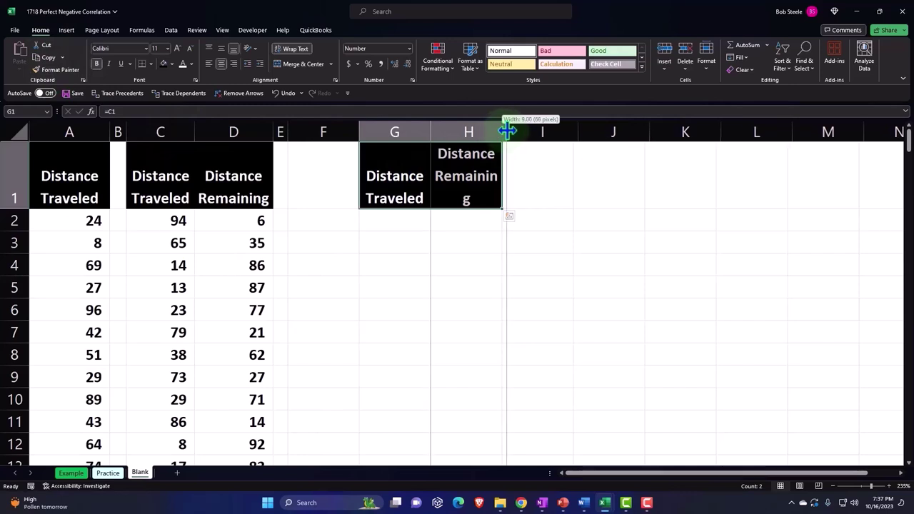
{"action": "left_click", "coordinate": [325, 222]}
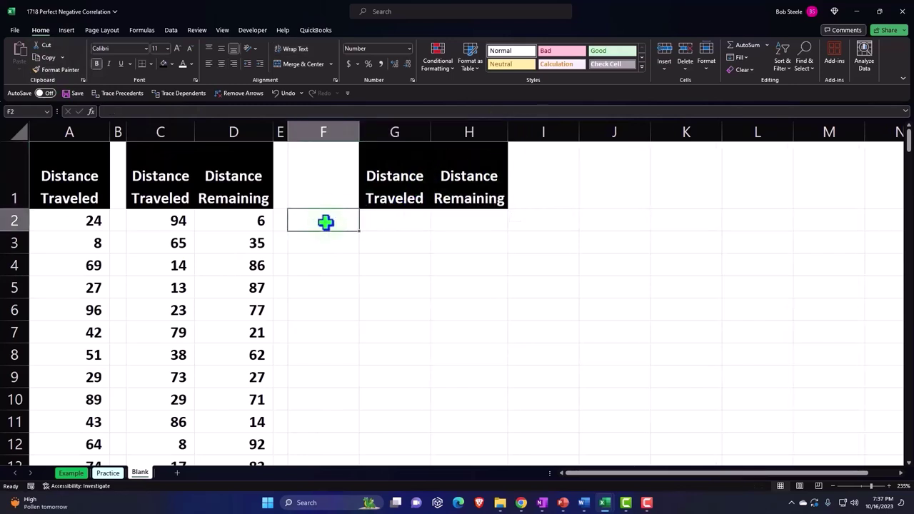
Step: Label F2 'Mean' and enter =AVERAGE(C2:C206) in G2 for Distance Traveled
{"action": "type", "text": "Mean"}
{"action": "key", "text": "Tab"}
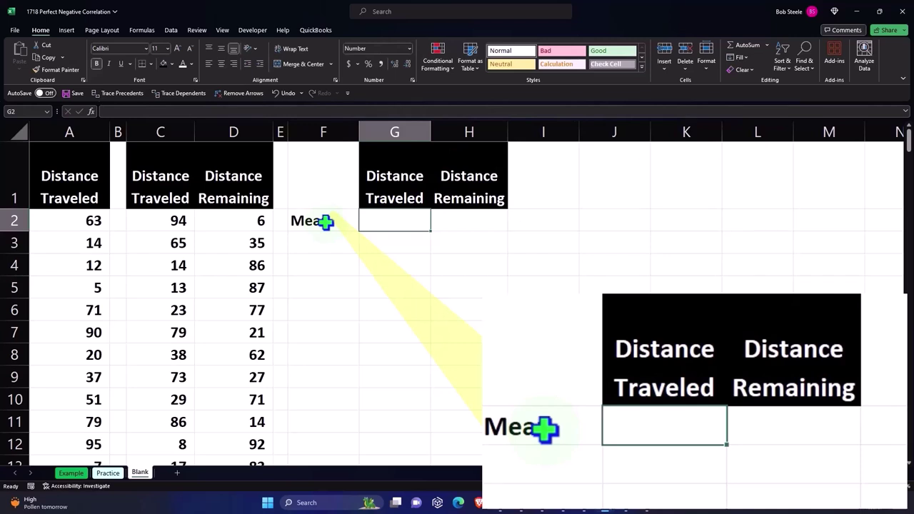
{"action": "type", "text": "=a"}
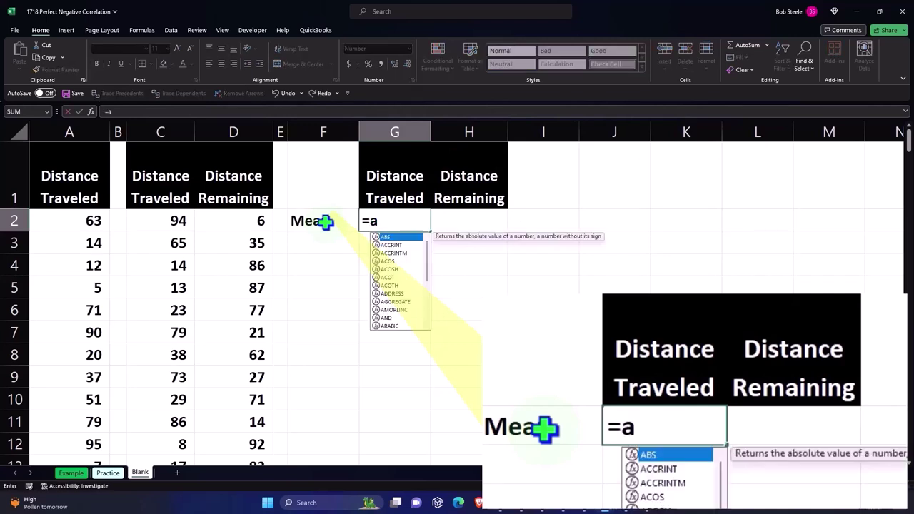
{"action": "type", "text": "vera"}
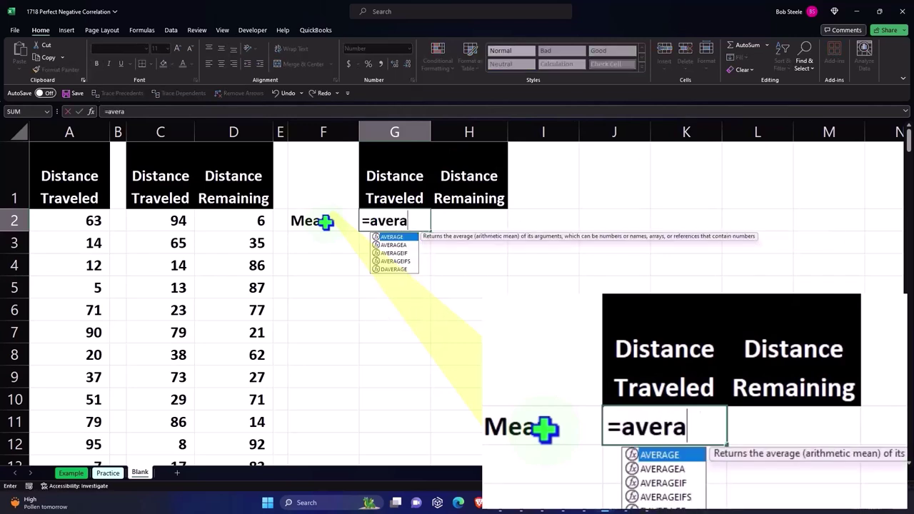
{"action": "type", "text": "ge("}
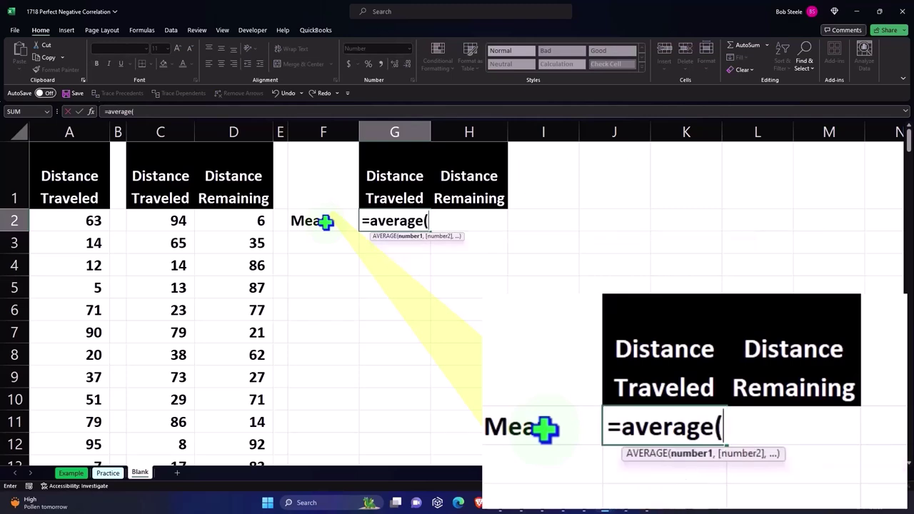
{"action": "key", "text": "Left"}
{"action": "key", "text": "Left"}
{"action": "key", "text": "Left"}
{"action": "key", "text": "Left"}
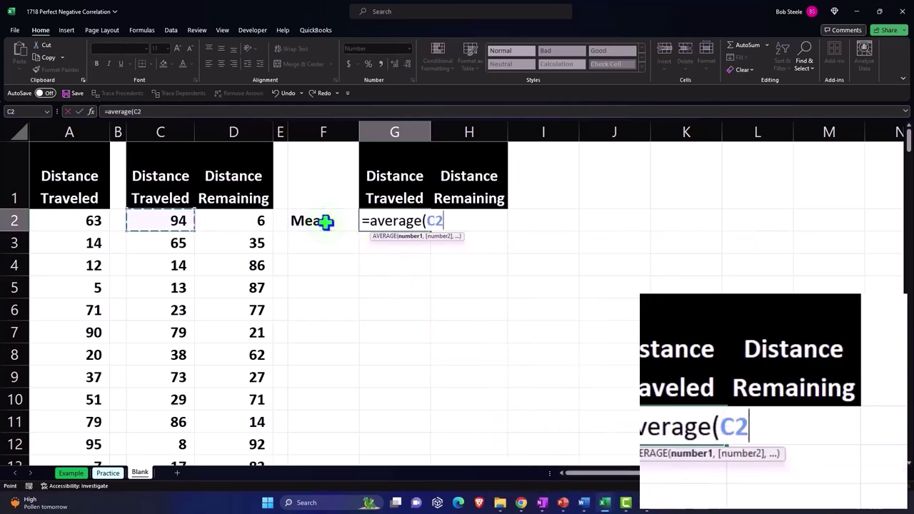
{"action": "key", "text": "ctrl+shift+Down"}
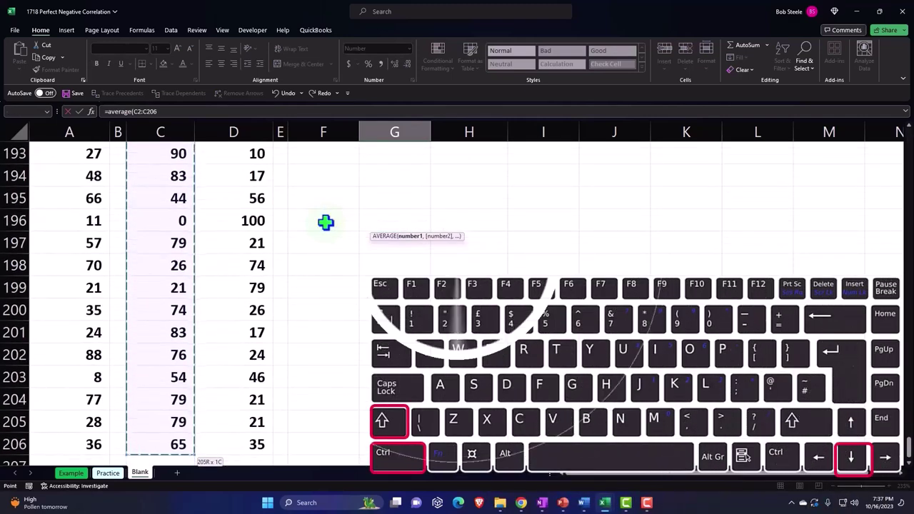
{"action": "key", "text": "Return"}
Step: Re-enter the Mean label in F2 and show G2's average to two decimals, 53.92
{"action": "key", "text": "Left"}
{"action": "key", "text": "Up"}
{"action": "type", "text": "Mean"}
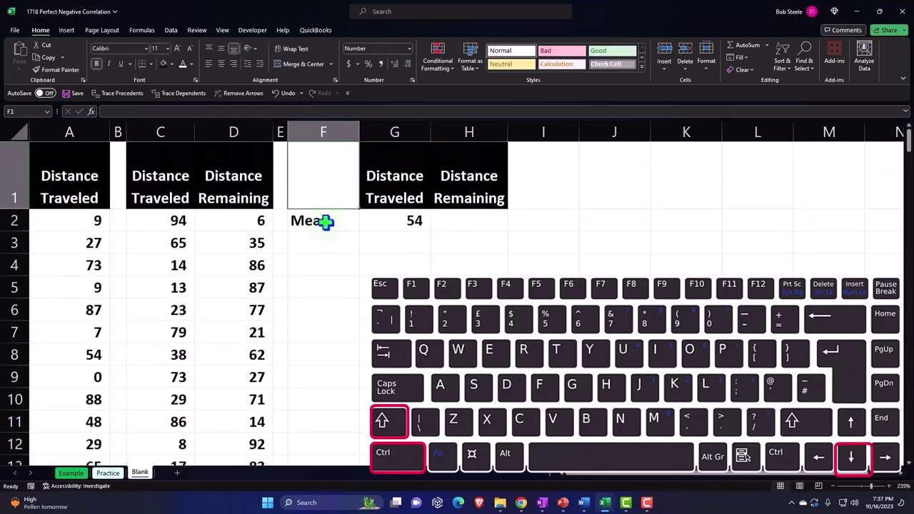
{"action": "key", "text": "Right"}
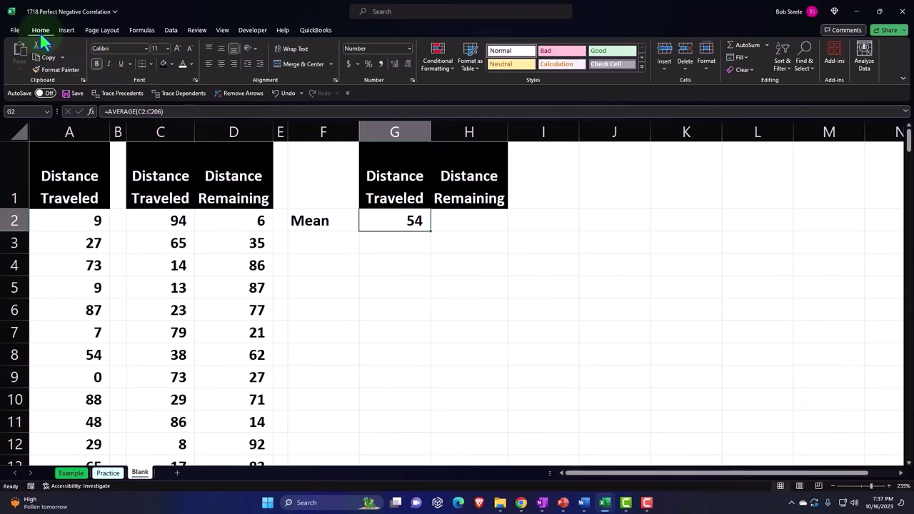
{"action": "left_click", "coordinate": [393, 64]}
{"action": "left_click", "coordinate": [393, 64]}
{"action": "left_click", "coordinate": [350, 240]}
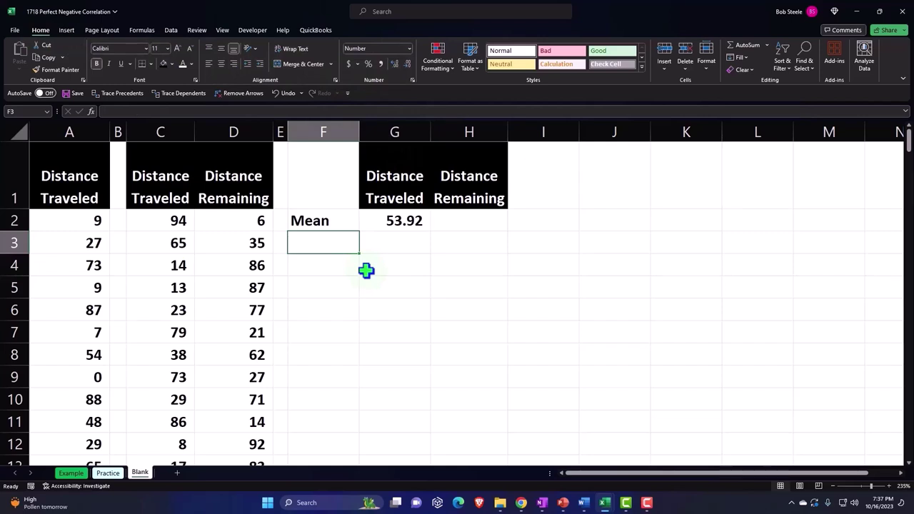
Step: Label F3 'SD' and enter =STDEV.S(C2:C206) in G3
{"action": "type", "text": "S"}
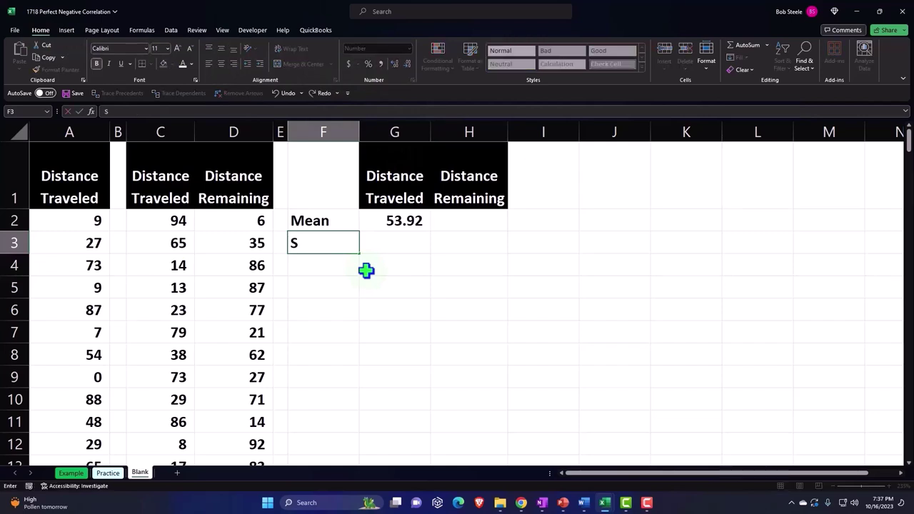
{"action": "type", "text": "D"}
{"action": "key", "text": "Tab"}
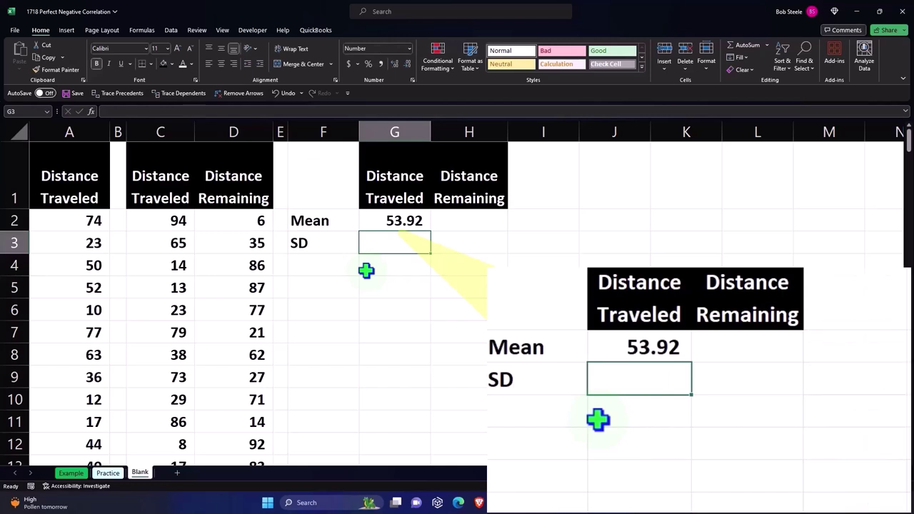
{"action": "type", "text": "="}
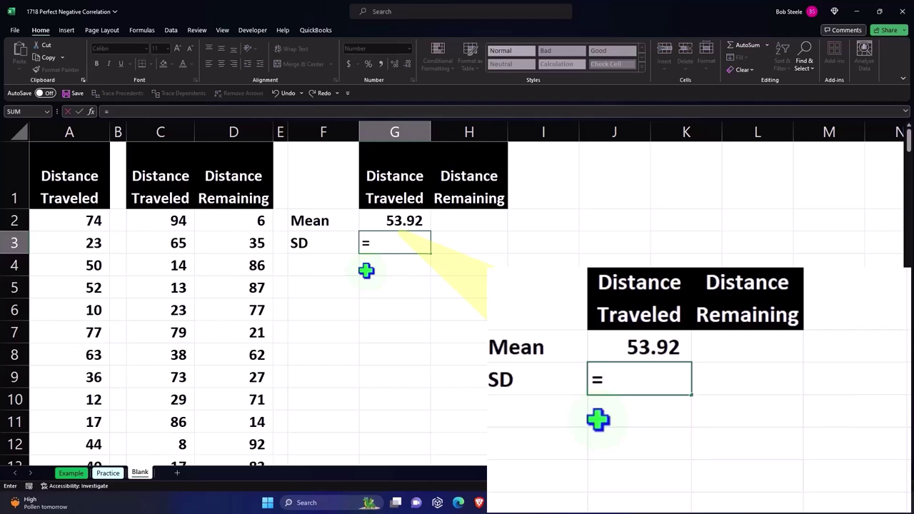
{"action": "type", "text": "st"}
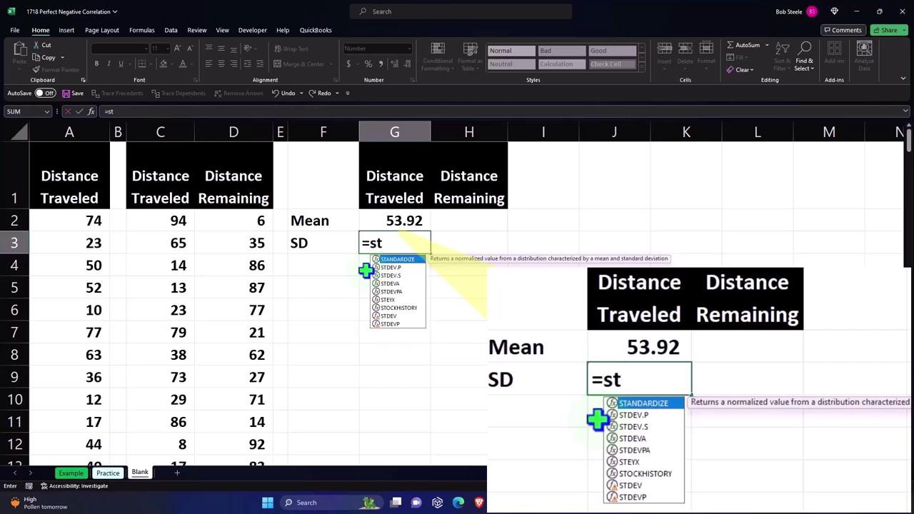
{"action": "key", "text": "Down"}
{"action": "key", "text": "Down"}
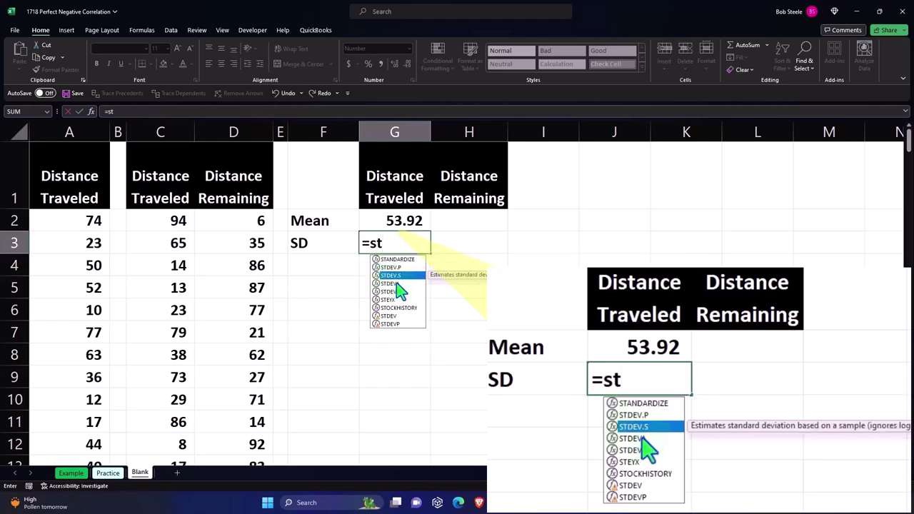
{"action": "key", "text": "Tab"}
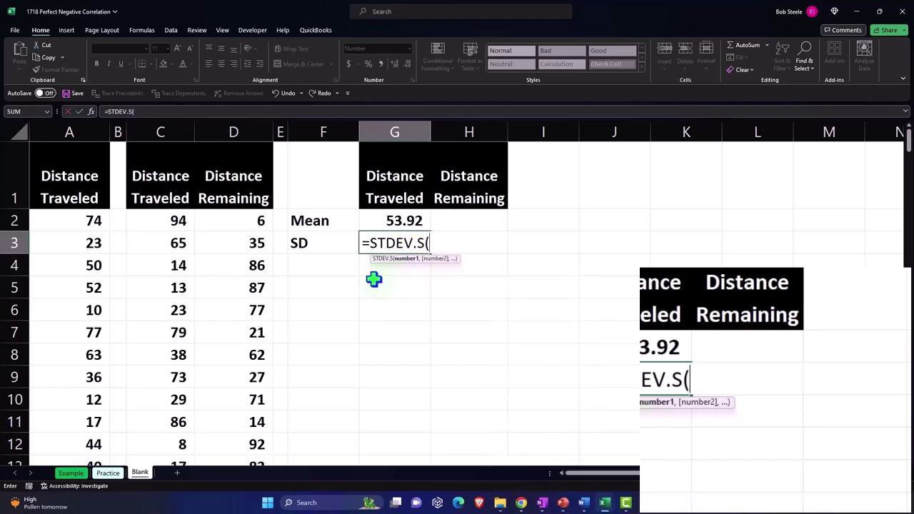
{"action": "left_click", "coordinate": [153, 221]}
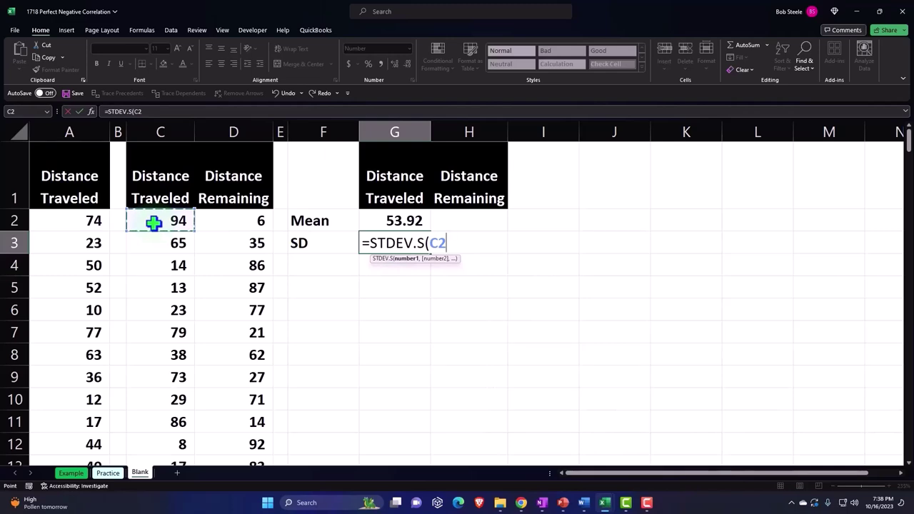
{"action": "key", "text": "ctrl+shift+Down"}
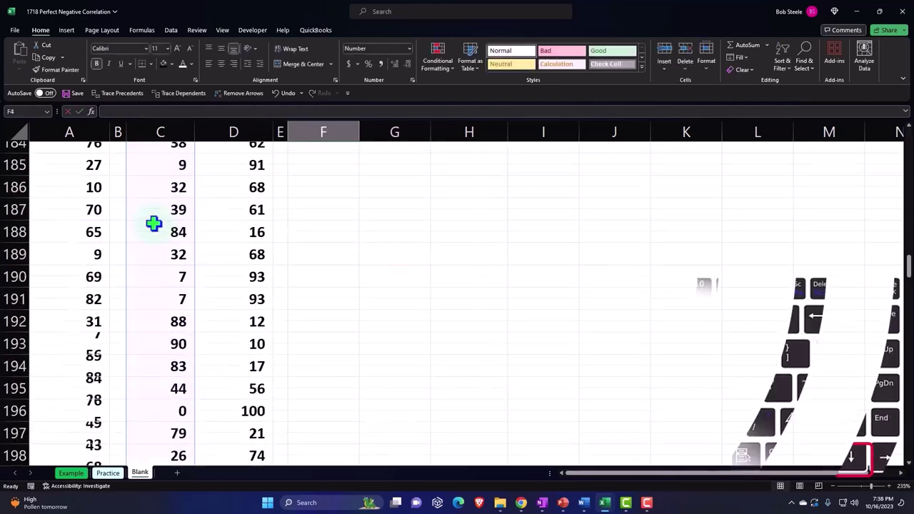
{"action": "scroll", "coordinate": [228, 215], "scroll_direction": "up", "scroll_amount": 1}
Step: Display G3's standard deviation to two decimals as 28.64
{"action": "left_click", "coordinate": [398, 243]}
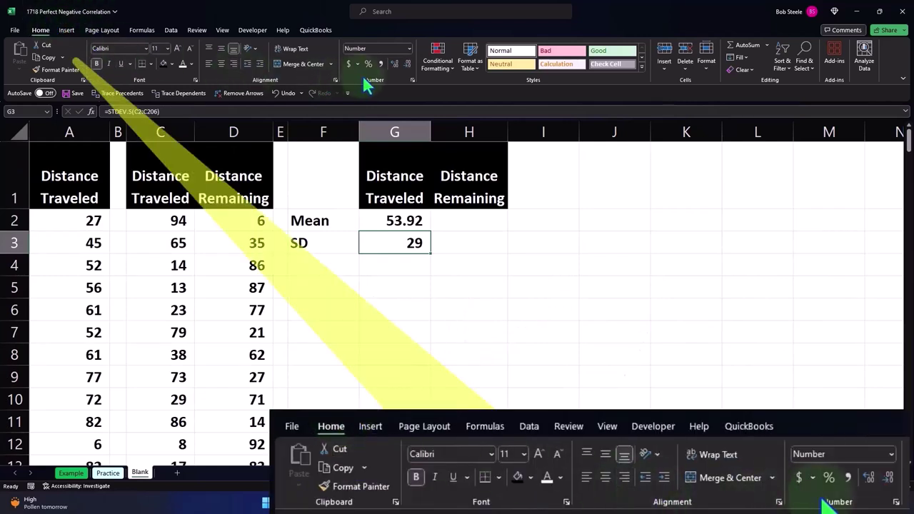
{"action": "left_click", "coordinate": [395, 63]}
{"action": "left_click", "coordinate": [395, 62]}
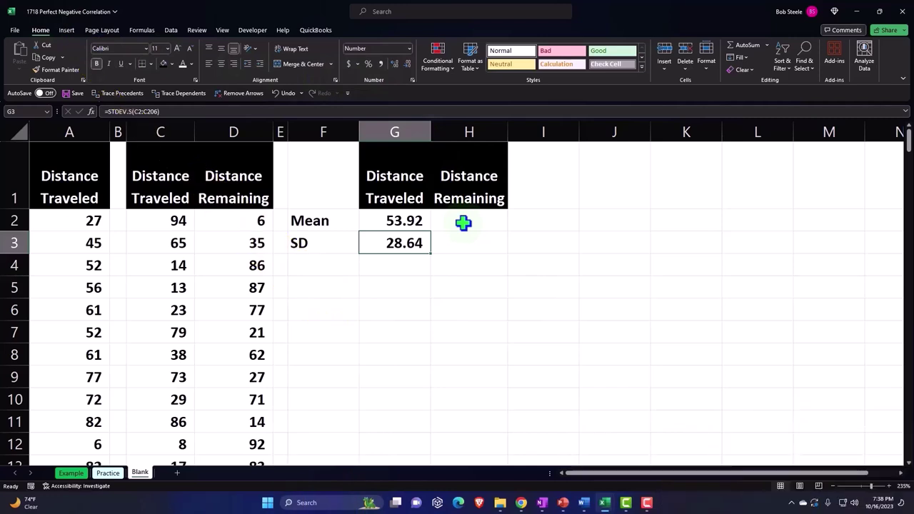
{"action": "left_click", "coordinate": [463, 223]}
Step: Enter =AVERAGE(D2:D206) in H2 and show it to two decimals as 46.08
{"action": "type", "text": "="}
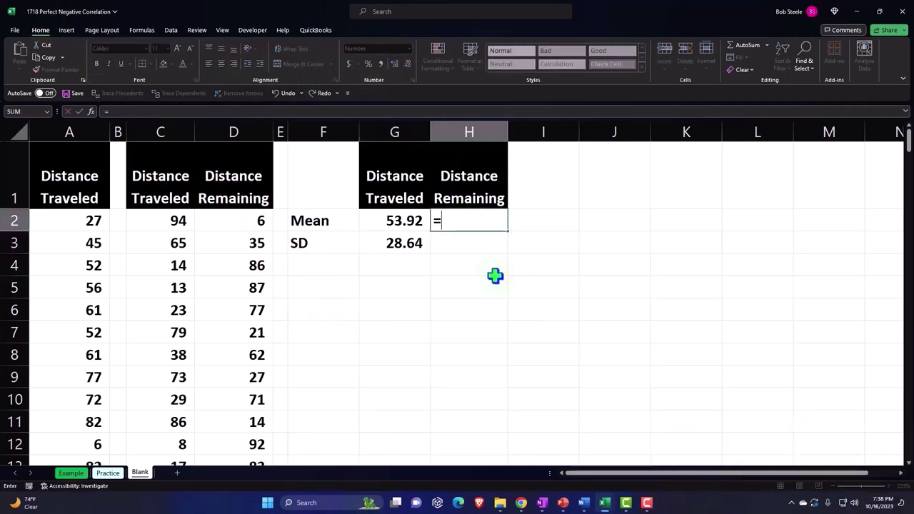
{"action": "type", "text": "a"}
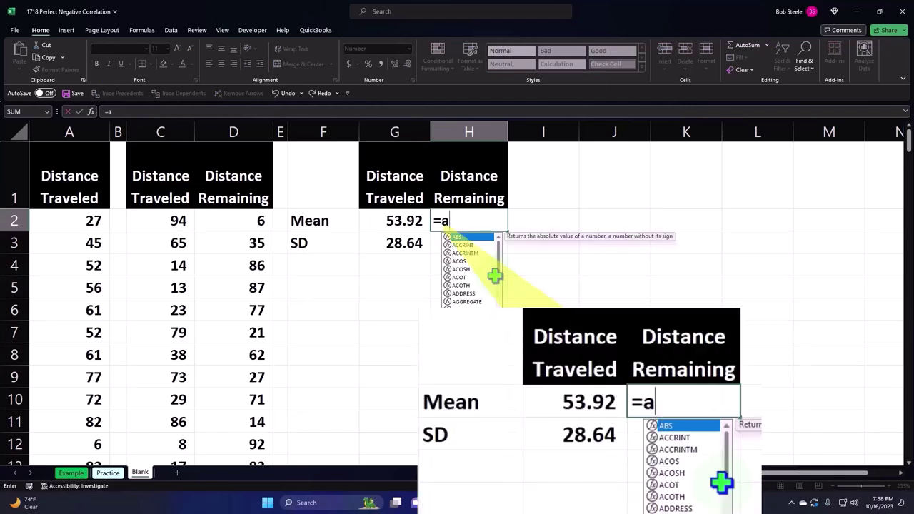
{"action": "type", "text": "ve"}
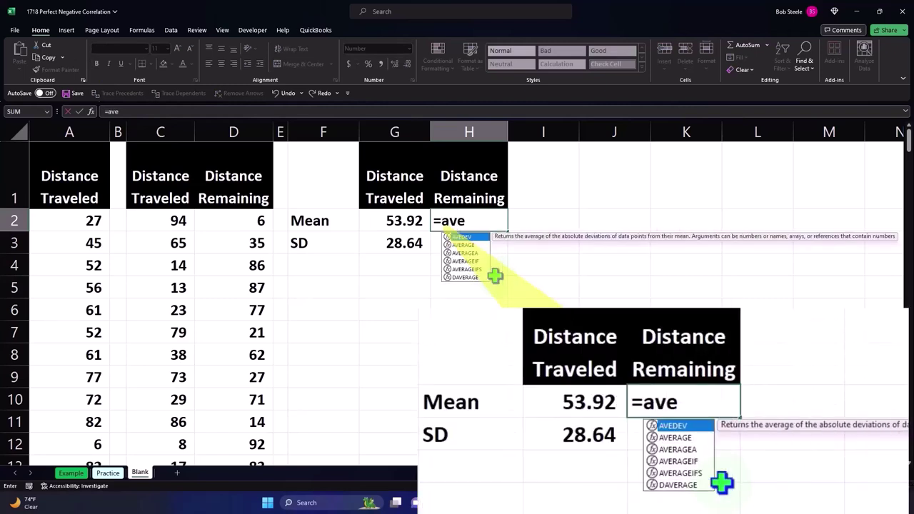
{"action": "type", "text": "r"}
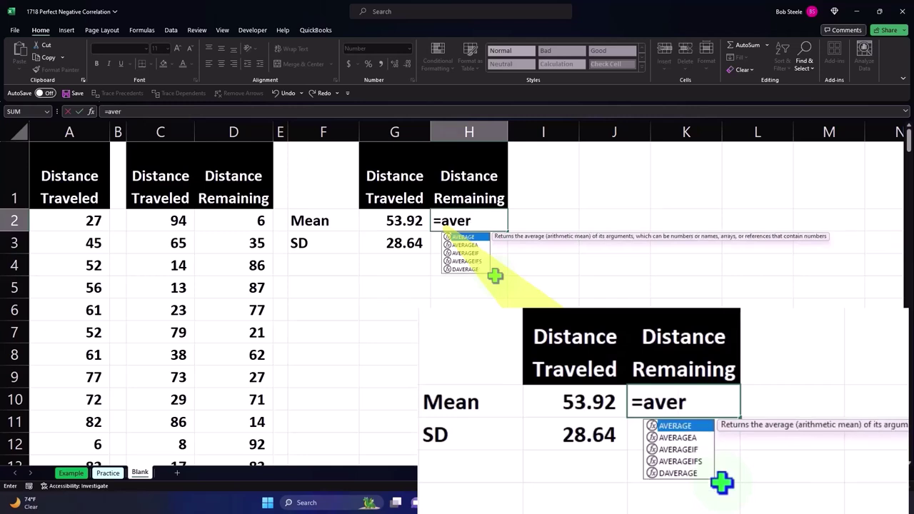
{"action": "key", "text": "Tab"}
{"action": "key", "text": "Left"}
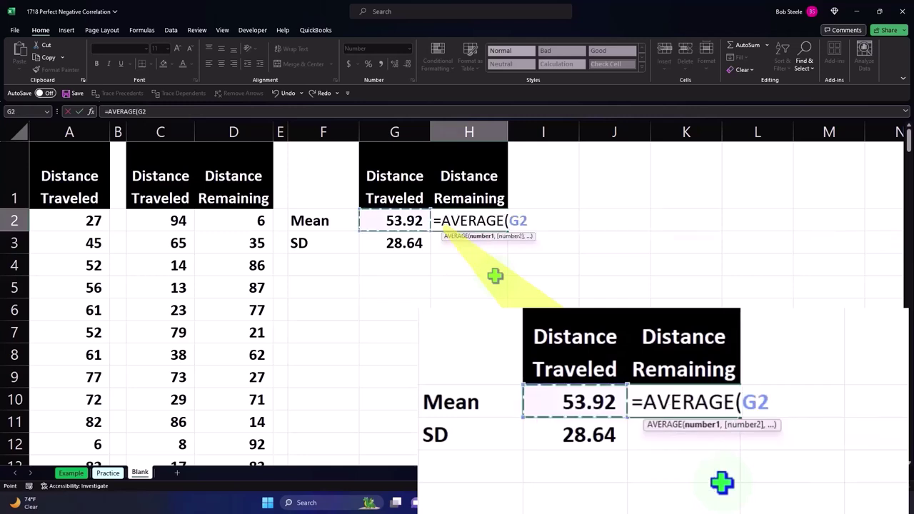
{"action": "key", "text": "Left"}
{"action": "key", "text": "Left"}
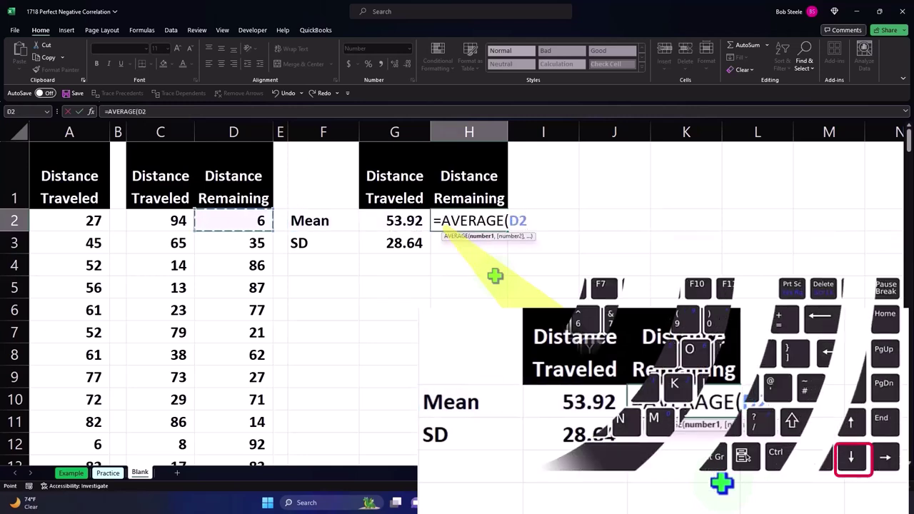
{"action": "key", "text": "ctrl+shift+Down"}
{"action": "key", "text": "Return"}
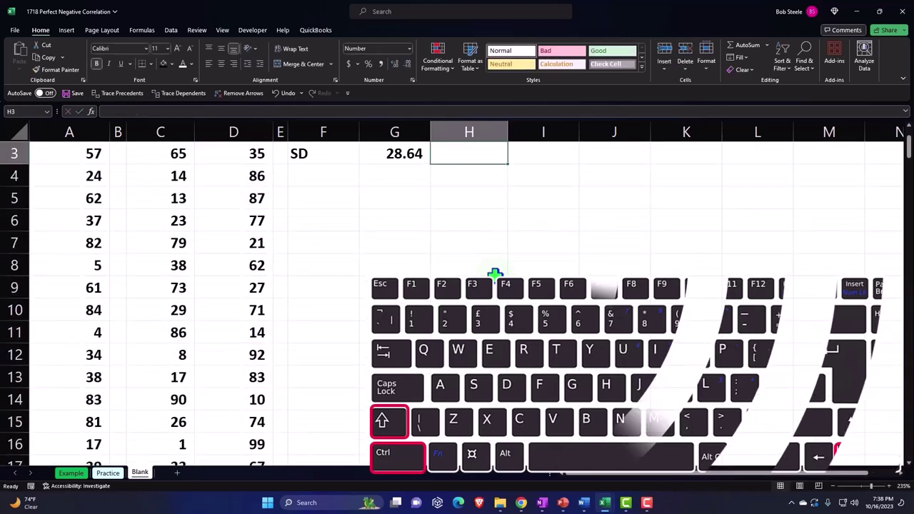
{"action": "left_click", "coordinate": [476, 214]}
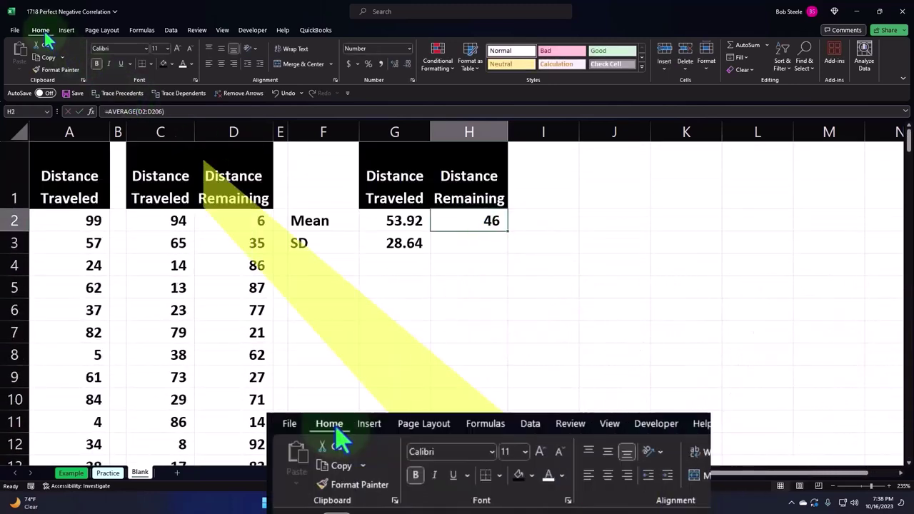
{"action": "left_click", "coordinate": [394, 64]}
{"action": "left_click", "coordinate": [393, 63]}
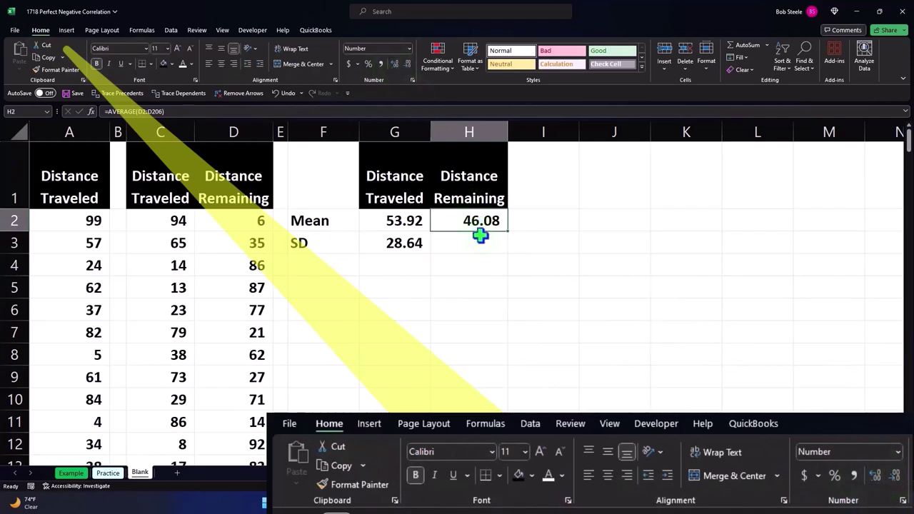
Step: Enter =STDEV.S(D2:D206) in H3 and display it to two decimals as 28.64
{"action": "left_click", "coordinate": [482, 241]}
{"action": "type", "text": "="}
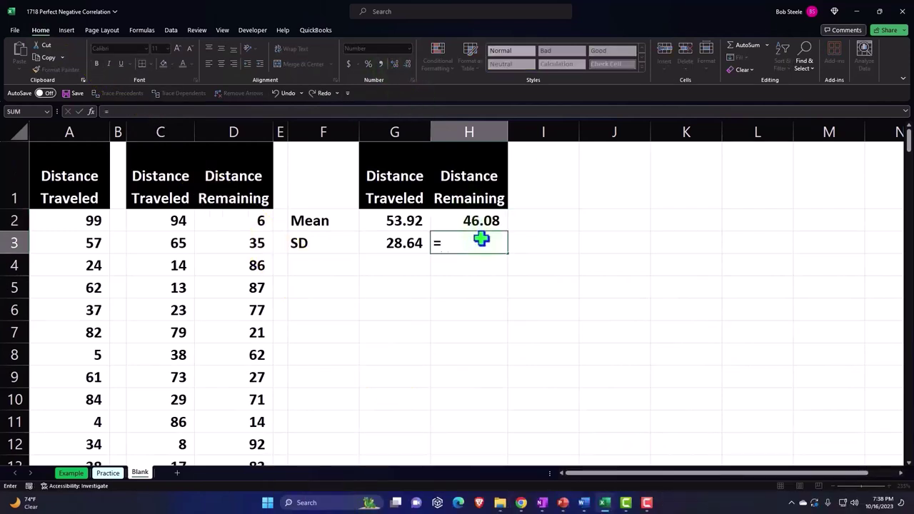
{"action": "type", "text": "st"}
{"action": "key", "text": "Down"}
{"action": "key", "text": "Down"}
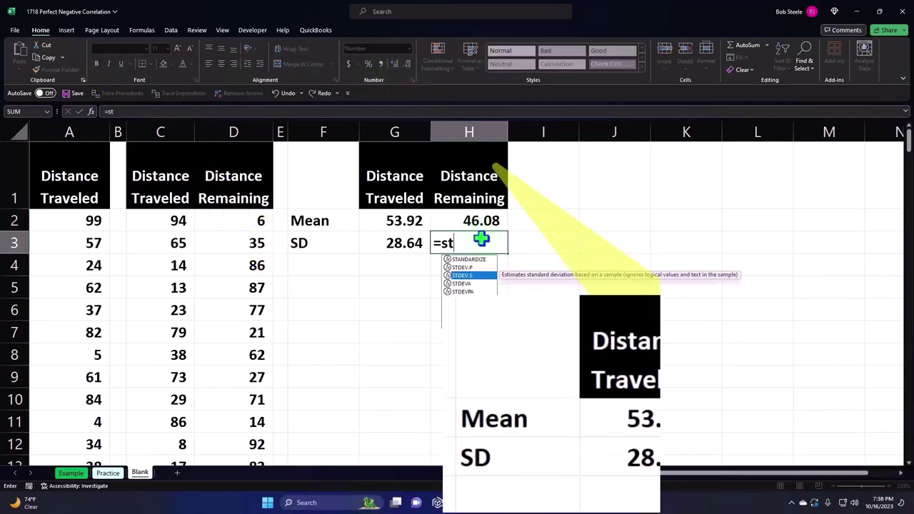
{"action": "key", "text": "Tab"}
{"action": "key", "text": "Left"}
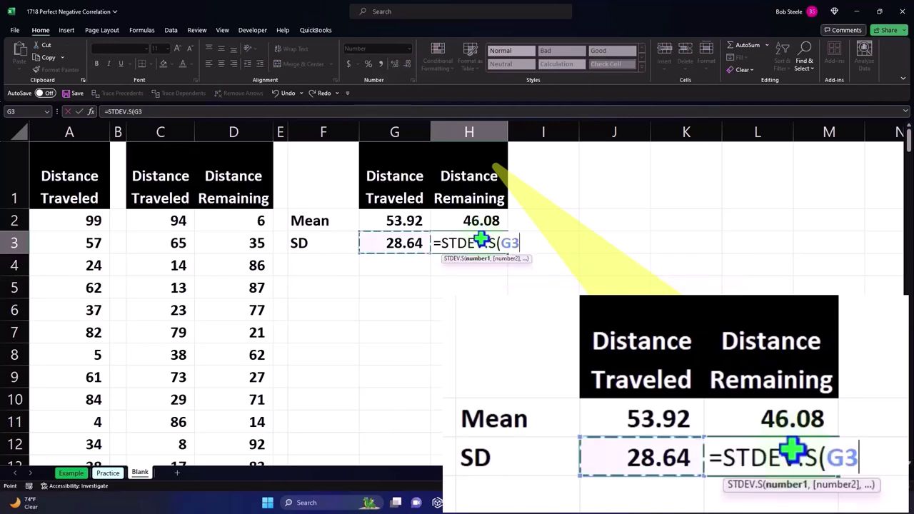
{"action": "key", "text": "Left"}
{"action": "key", "text": "Left"}
{"action": "key", "text": "Left"}
{"action": "key", "text": "Up"}
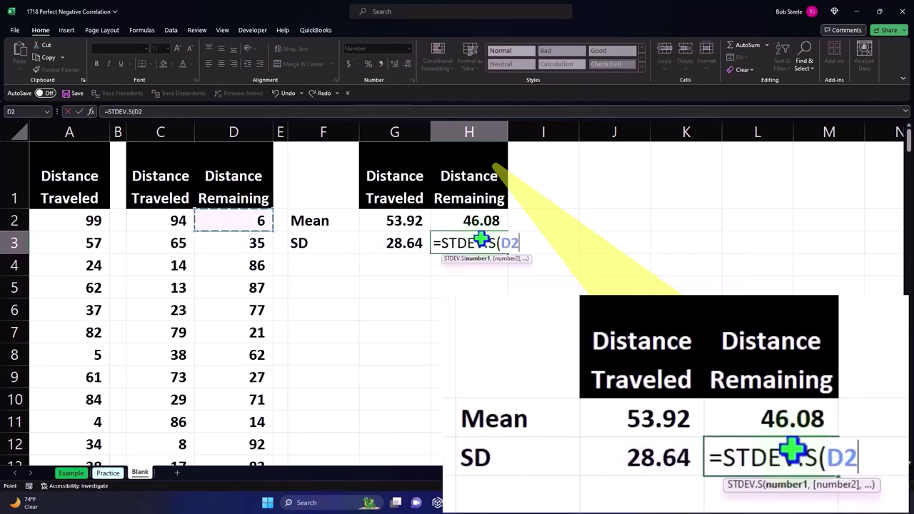
{"action": "key", "text": "ctrl+shift+Down"}
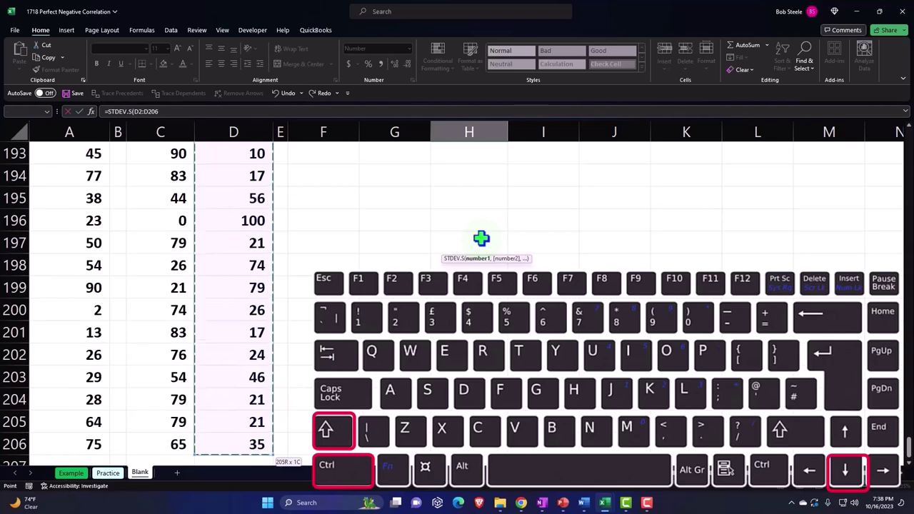
{"action": "key", "text": "Return"}
{"action": "left_click", "coordinate": [481, 239]}
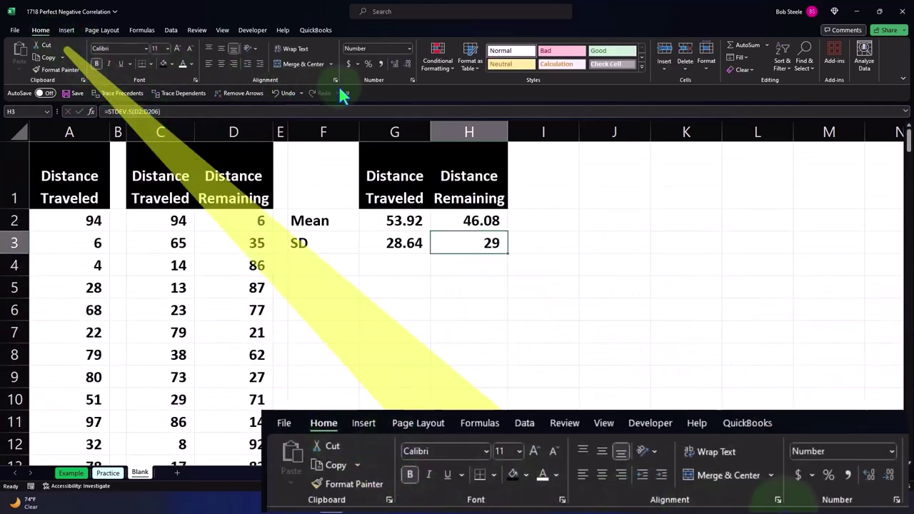
{"action": "left_click", "coordinate": [394, 63]}
{"action": "left_click", "coordinate": [393, 63]}
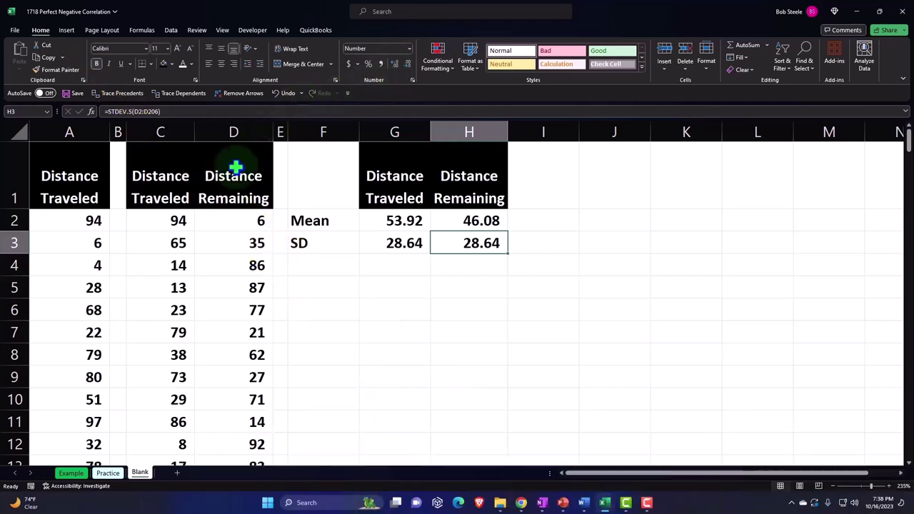
Step: Select the Distance Traveled data from C1 to C206 and bring up the Insert chart options
{"action": "left_click", "coordinate": [179, 193]}
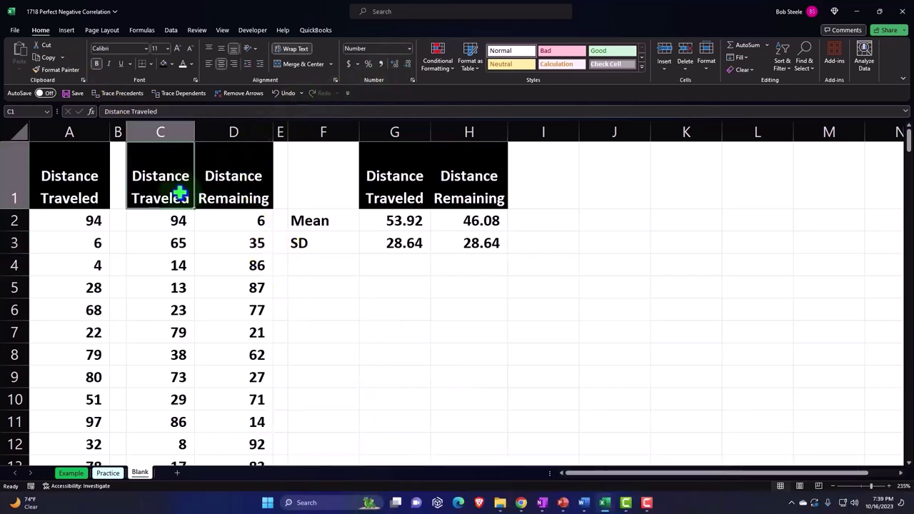
{"action": "key", "text": "ctrl+shift+Down"}
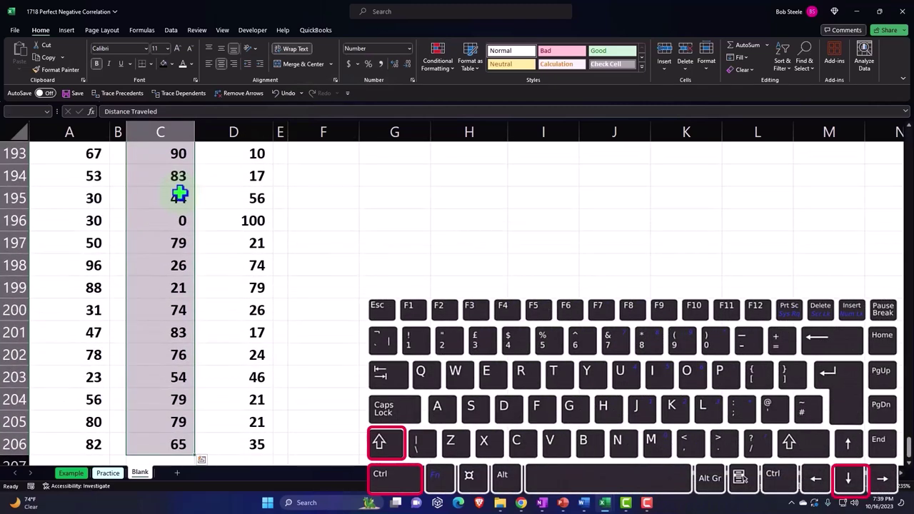
{"action": "key", "text": "ctrl+BackSpace"}
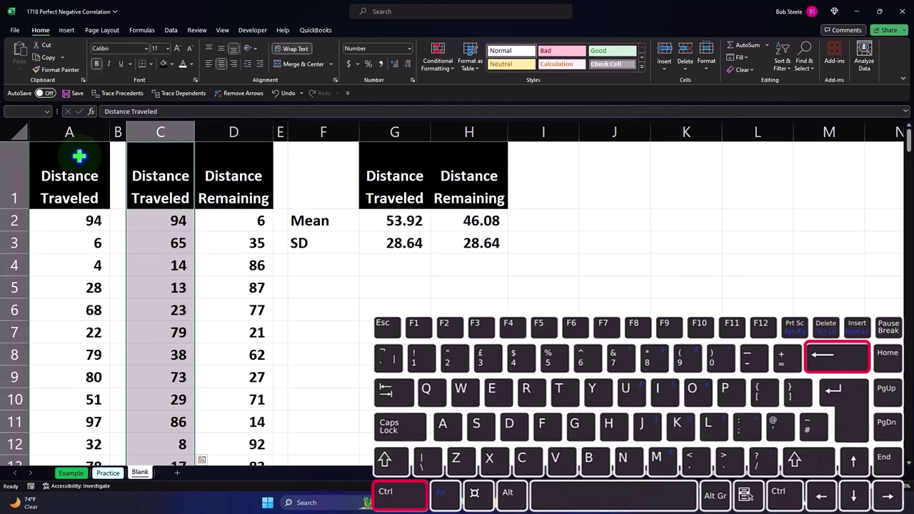
{"action": "left_click", "coordinate": [63, 32]}
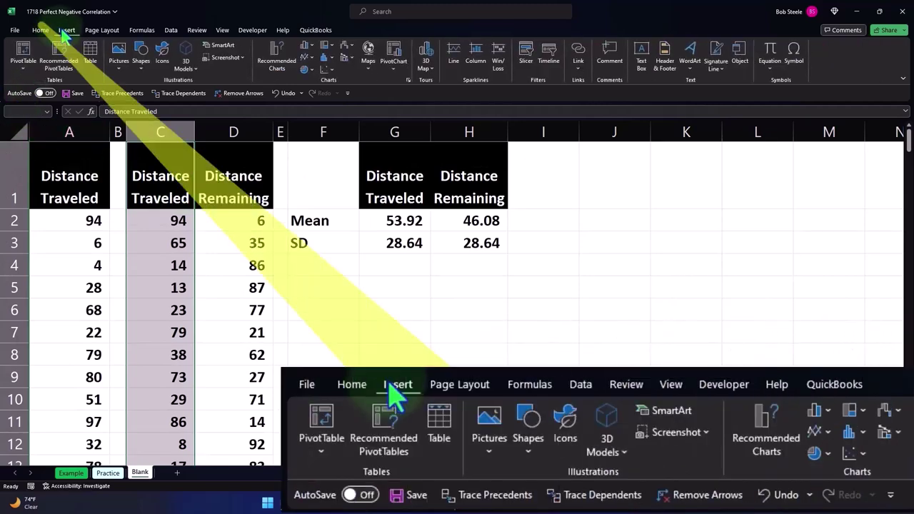
Step: Insert a resized histogram of column C below the statistics, titled 'Distance Traveled'
{"action": "left_click", "coordinate": [327, 62]}
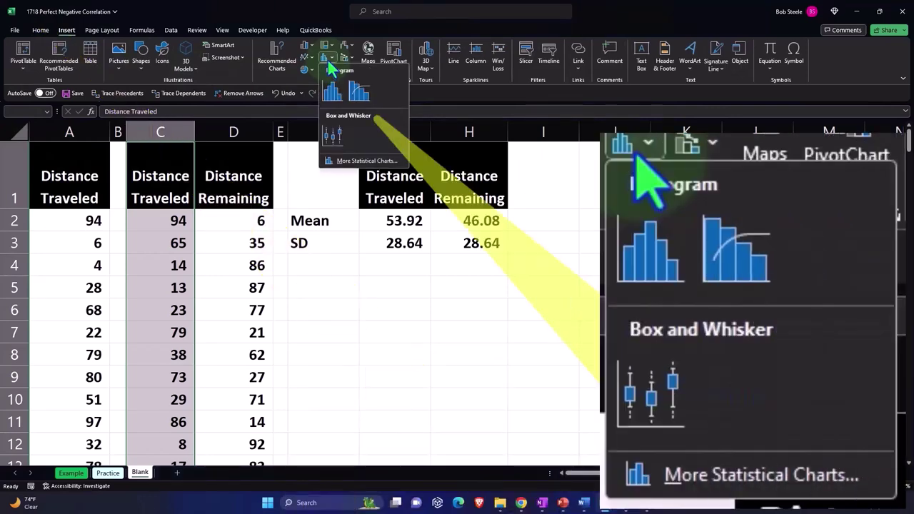
{"action": "left_click", "coordinate": [332, 91]}
{"action": "left_click_drag", "start_coordinate": [264, 168], "coordinate": [357, 259]}
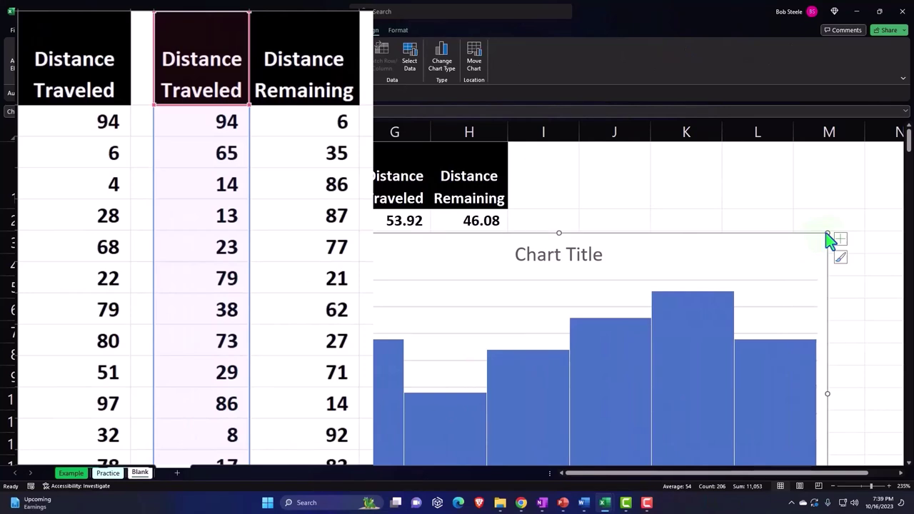
{"action": "left_click_drag", "start_coordinate": [827, 234], "coordinate": [748, 283]}
{"action": "left_click", "coordinate": [504, 314]}
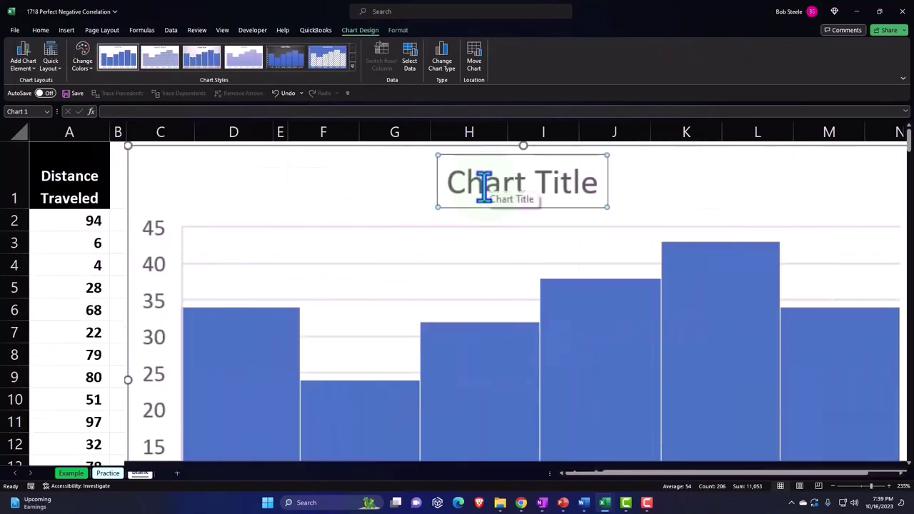
{"action": "type", "text": "D"}
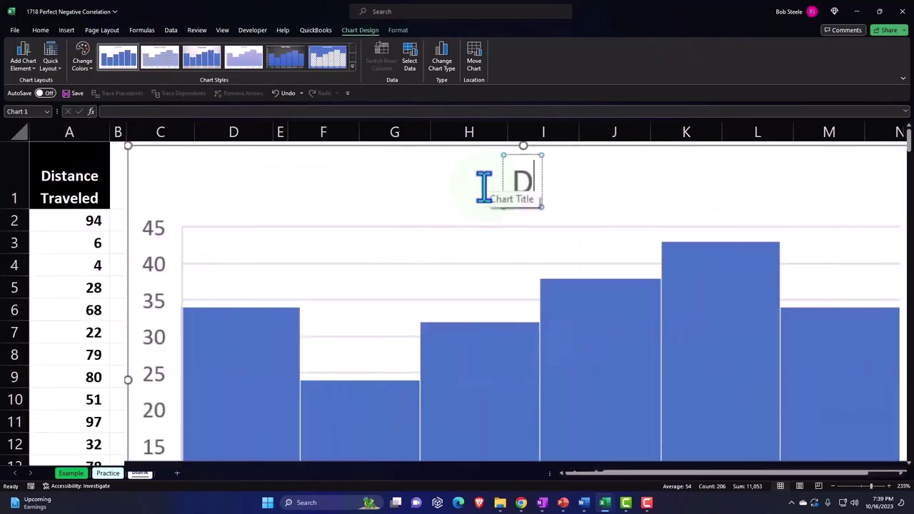
{"action": "type", "text": "istance"}
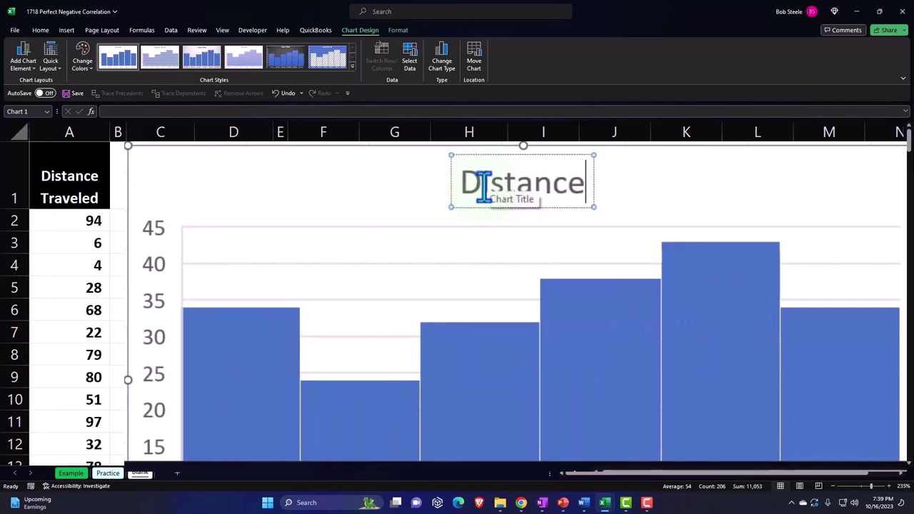
{"action": "type", "text": " Trave"}
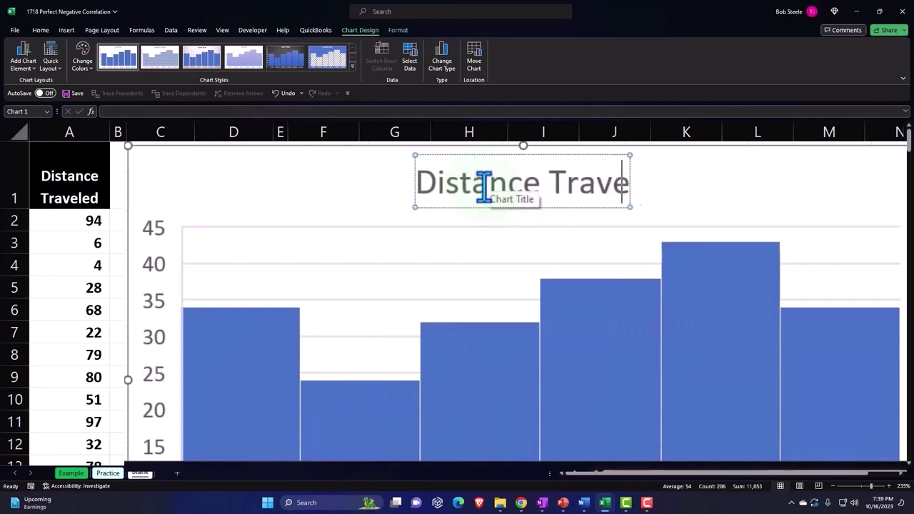
{"action": "type", "text": "led"}
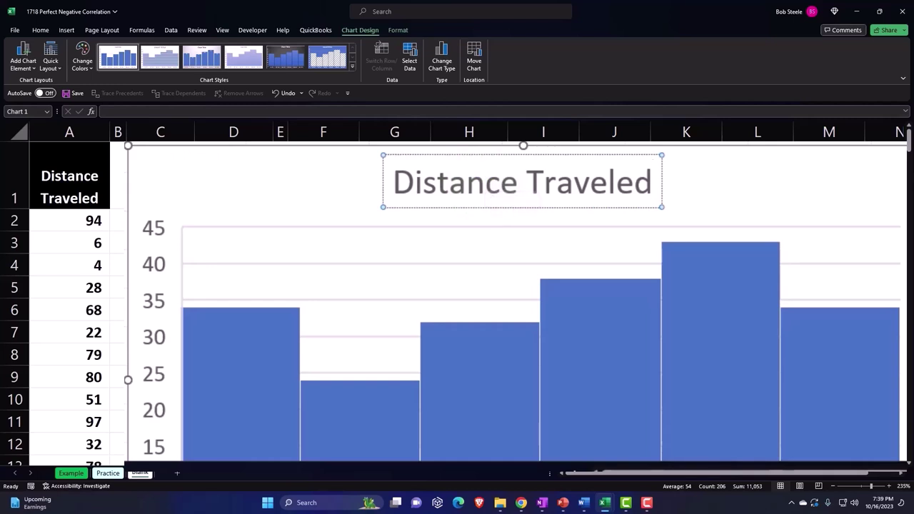
{"action": "key", "text": "Escape"}
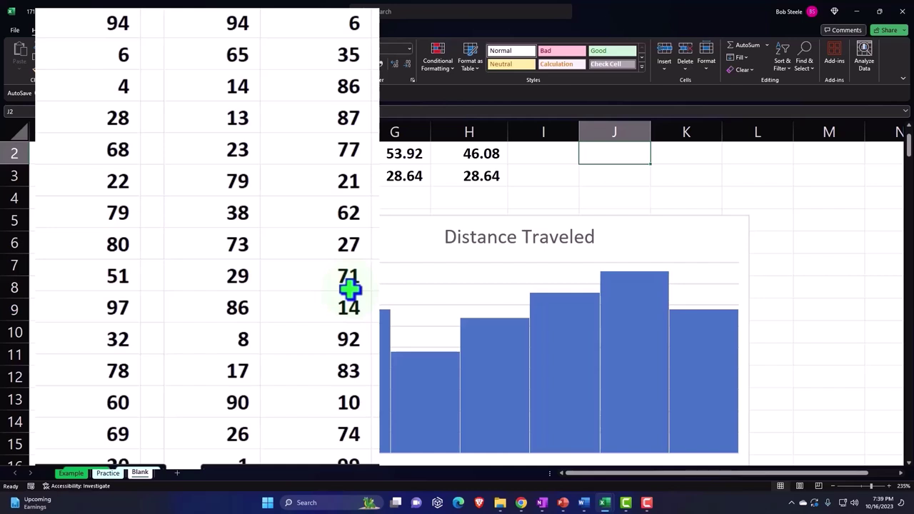
{"action": "left_click", "coordinate": [153, 256]}
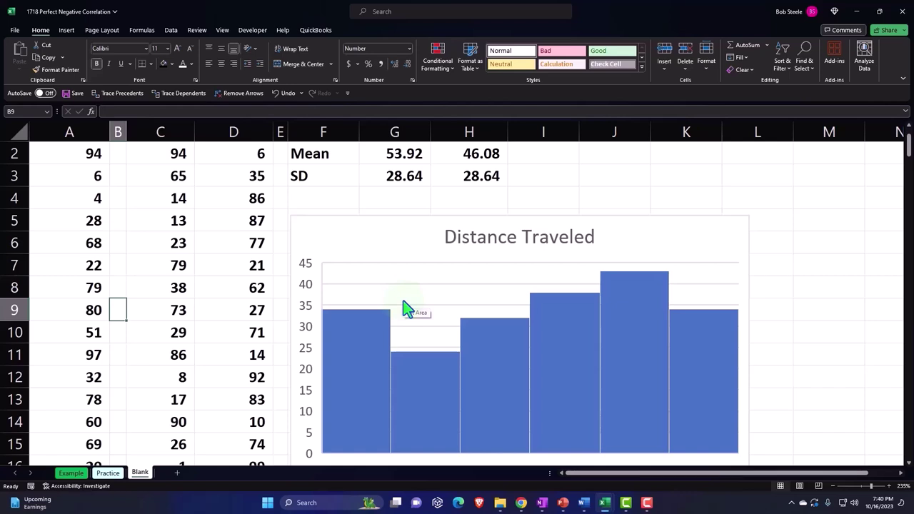
{"action": "scroll", "coordinate": [407, 309], "scroll_direction": "up", "scroll_amount": 1}
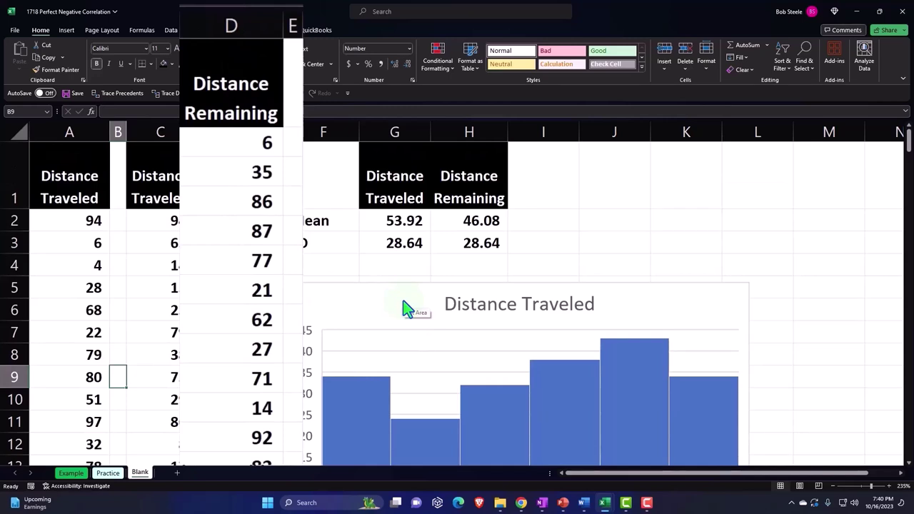
{"action": "left_click", "coordinate": [244, 107]}
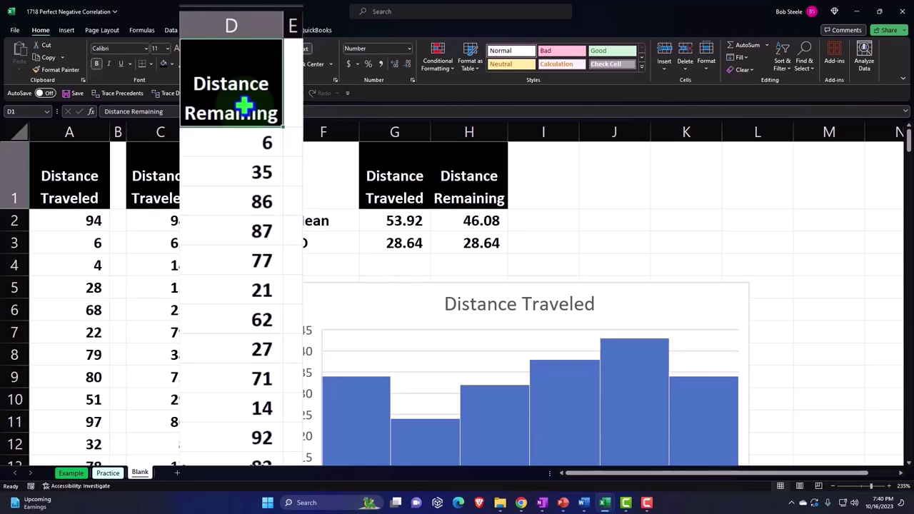
Step: Select D1:D206 and insert a Distance Remaining histogram, placed below the first near row 19
{"action": "key", "text": "ctrl+shift+Down"}
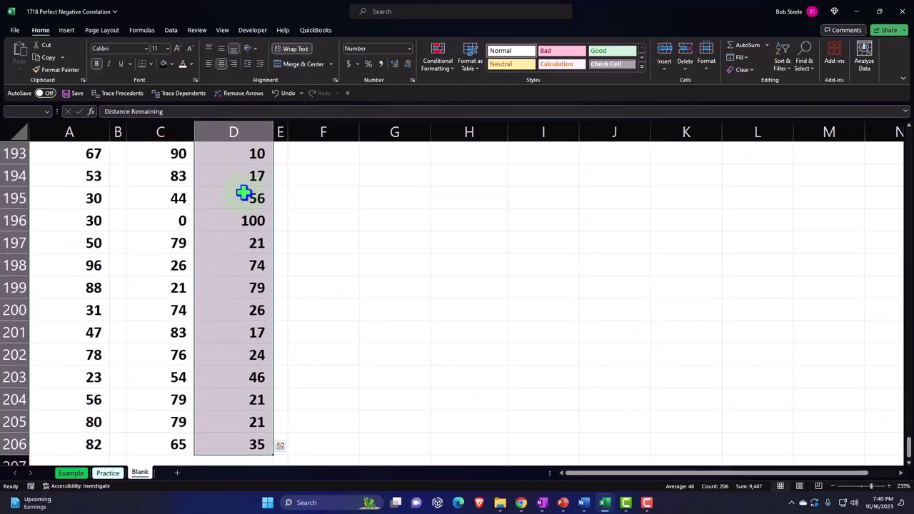
{"action": "left_click", "coordinate": [67, 30]}
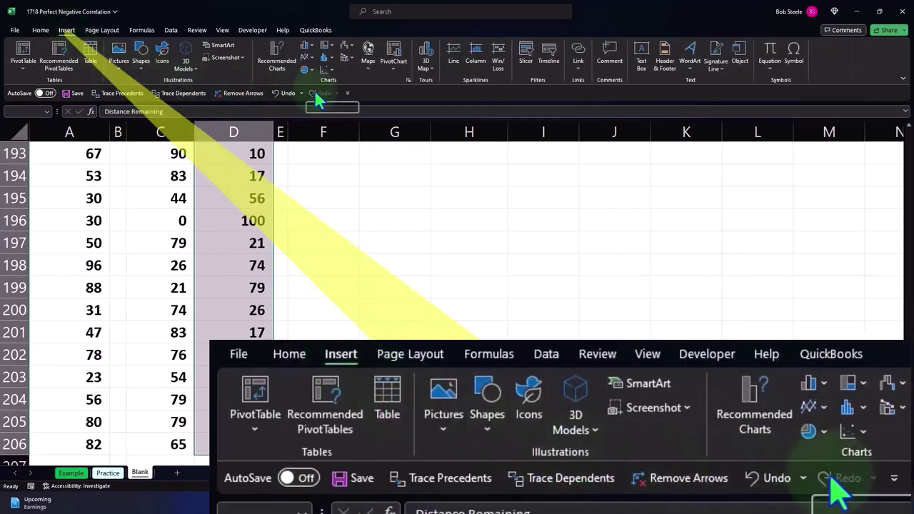
{"action": "left_click", "coordinate": [326, 57]}
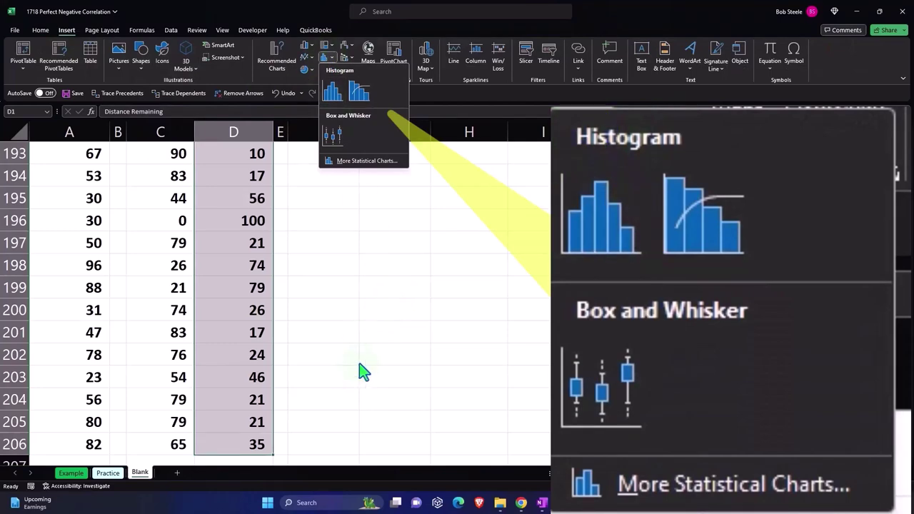
{"action": "left_click", "coordinate": [251, 430]}
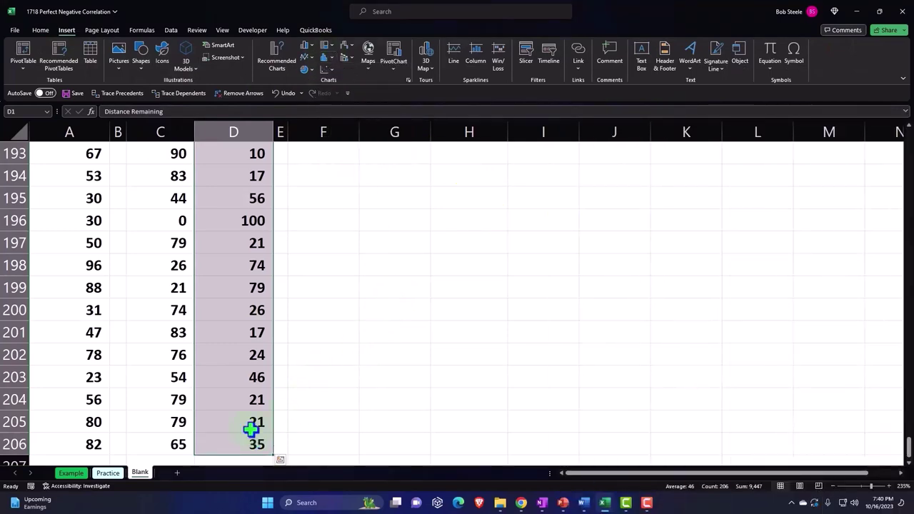
{"action": "key", "text": "ctrl+BackSpace"}
{"action": "scroll", "coordinate": [340, 428], "scroll_direction": "down", "scroll_amount": 2}
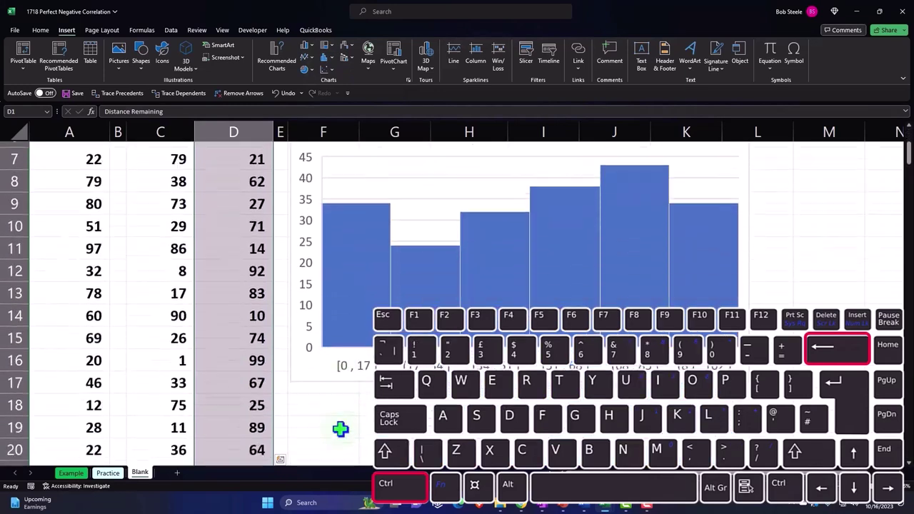
{"action": "scroll", "coordinate": [340, 428], "scroll_direction": "down", "scroll_amount": 2}
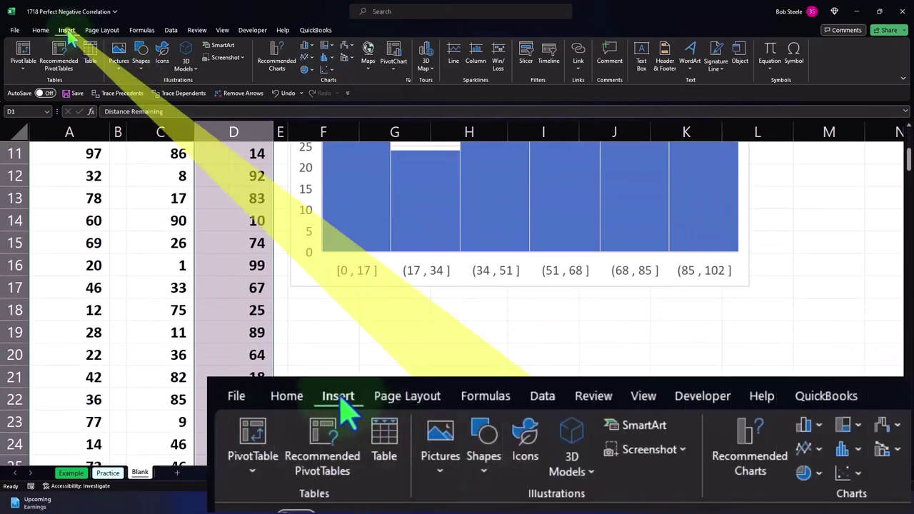
{"action": "left_click", "coordinate": [326, 59]}
{"action": "left_click", "coordinate": [331, 86]}
{"action": "mouse_move", "coordinate": [239, 153]}
{"action": "left_mouse_down"}
{"action": "mouse_move", "coordinate": [305, 348]}
{"action": "mouse_move", "coordinate": [333, 323]}
{"action": "left_mouse_up"}
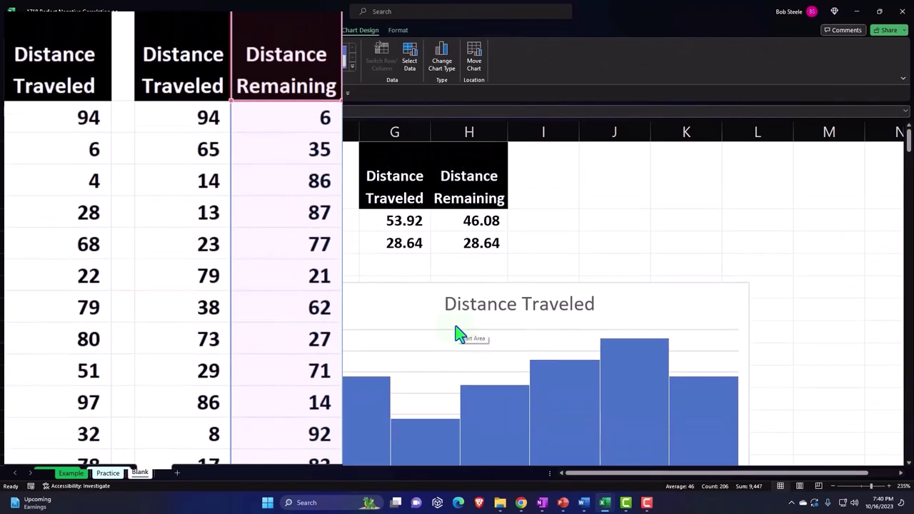
{"action": "scroll", "coordinate": [460, 334], "scroll_direction": "down", "scroll_amount": 2}
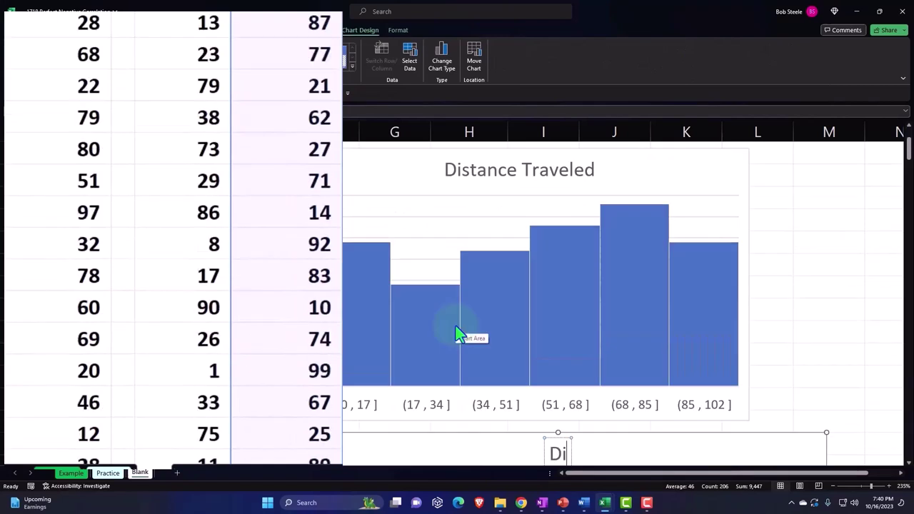
{"action": "scroll", "coordinate": [490, 379], "scroll_direction": "down", "scroll_amount": 1}
{"action": "type", "text": "stan"}
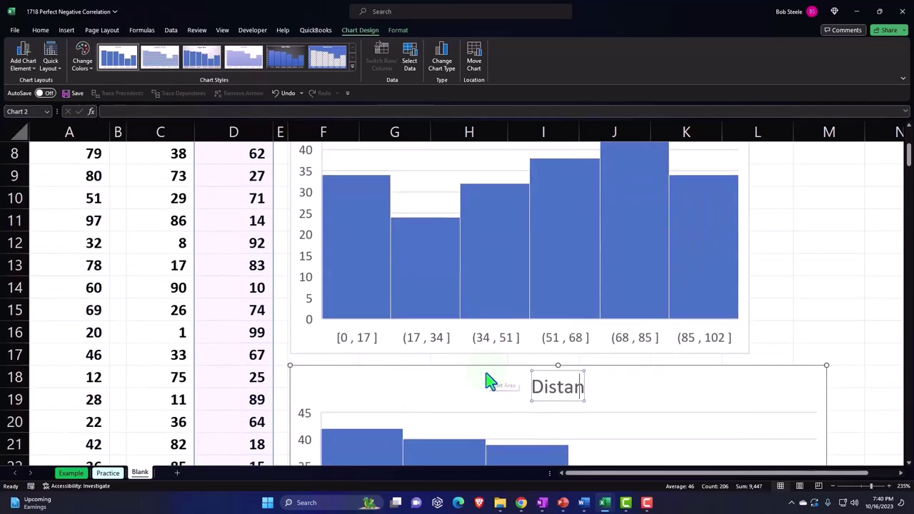
{"action": "type", "text": "ce Remaining"}
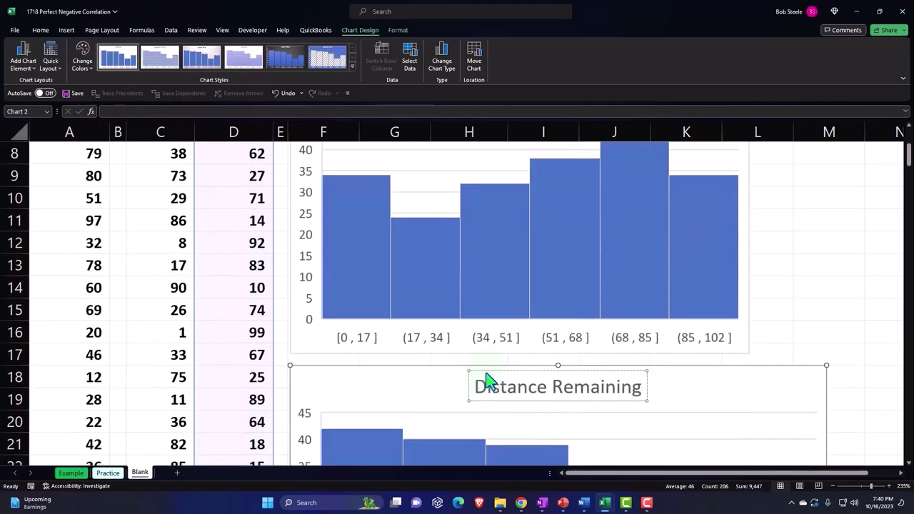
{"action": "left_click", "coordinate": [804, 300]}
{"action": "scroll", "coordinate": [804, 300], "scroll_direction": "down", "scroll_amount": 1}
{"action": "scroll", "coordinate": [804, 300], "scroll_direction": "down", "scroll_amount": 2}
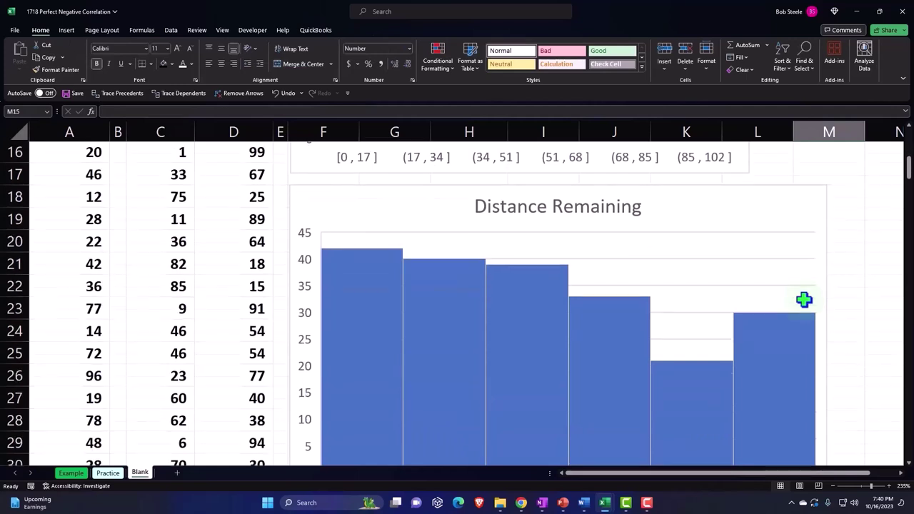
{"action": "scroll", "coordinate": [831, 451], "scroll_direction": "down", "scroll_amount": 1}
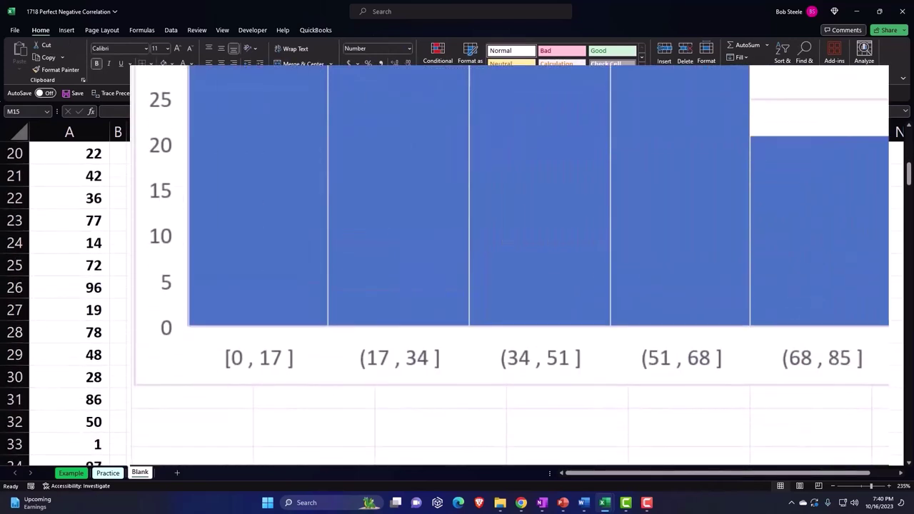
{"action": "left_click", "coordinate": [542, 357]}
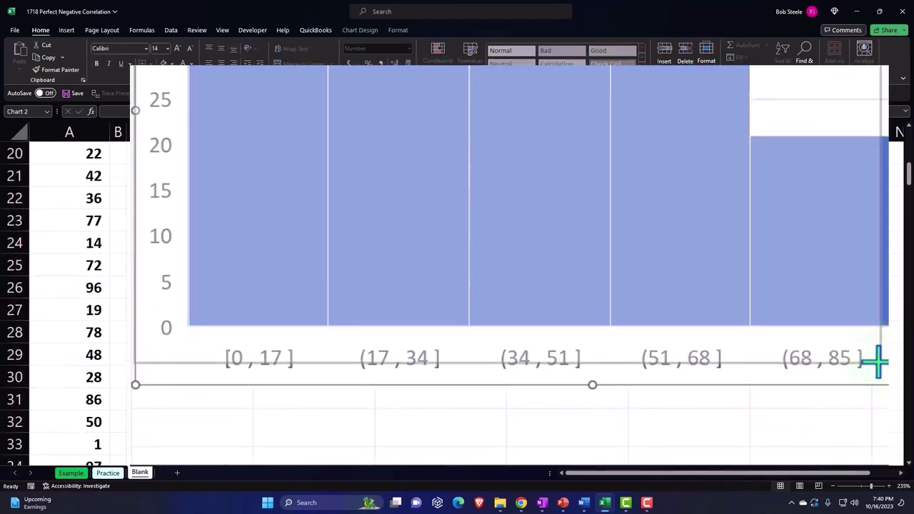
{"action": "left_click_drag", "start_coordinate": [874, 364], "coordinate": [861, 405]}
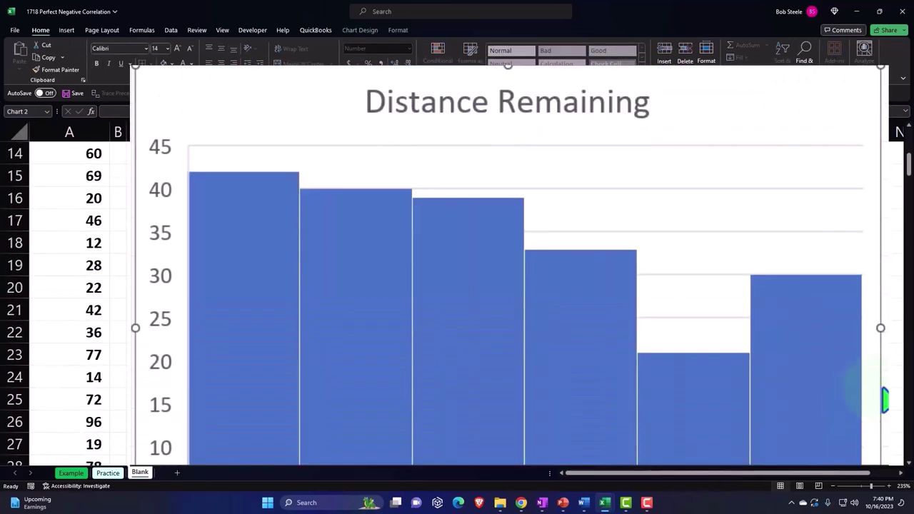
{"action": "scroll", "coordinate": [884, 395], "scroll_direction": "down", "scroll_amount": 2}
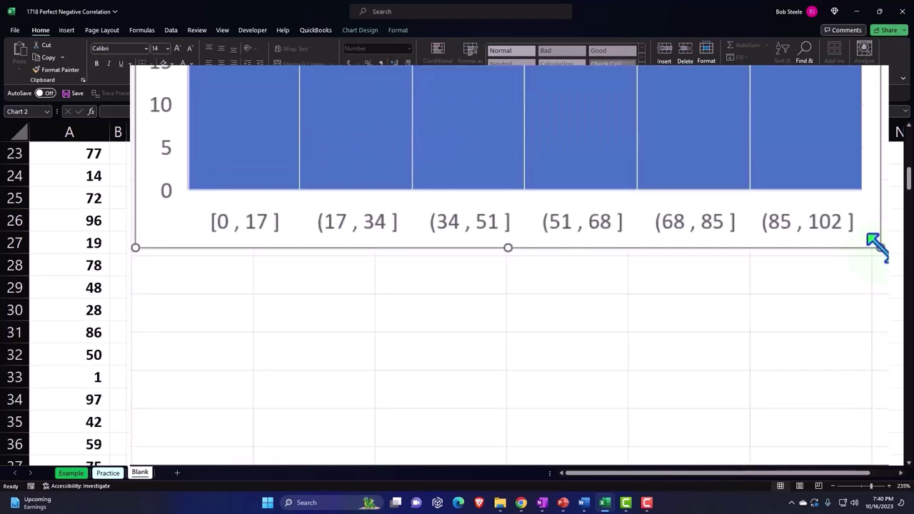
{"action": "scroll", "coordinate": [861, 336], "scroll_direction": "up", "scroll_amount": 3}
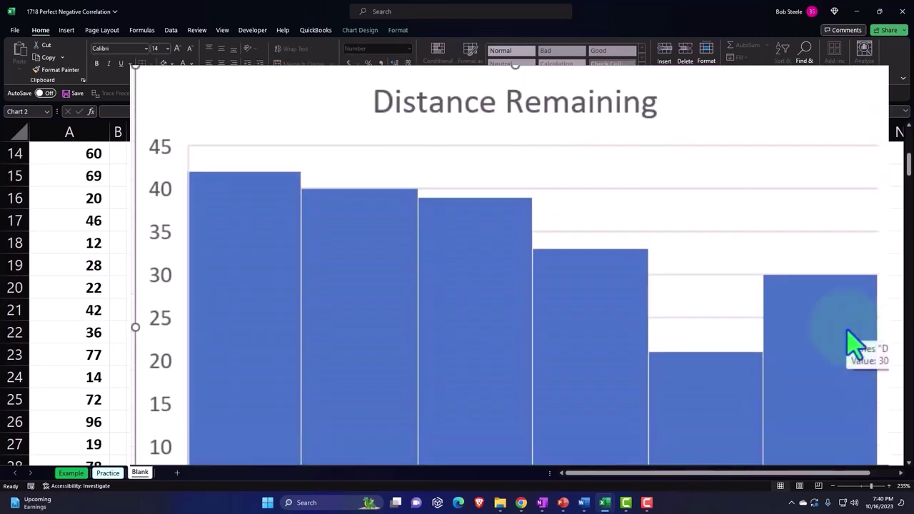
{"action": "left_click_drag", "start_coordinate": [878, 326], "coordinate": [893, 329]}
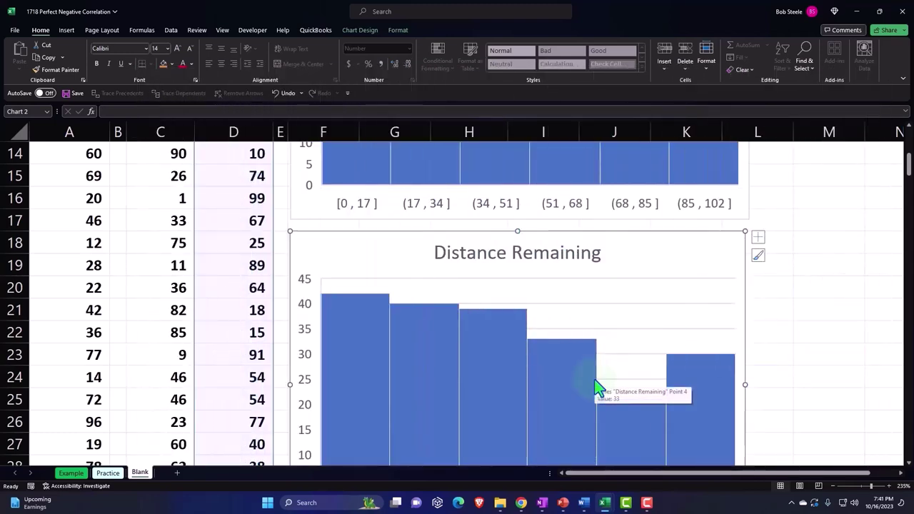
{"action": "scroll", "coordinate": [595, 386], "scroll_direction": "down", "scroll_amount": 2}
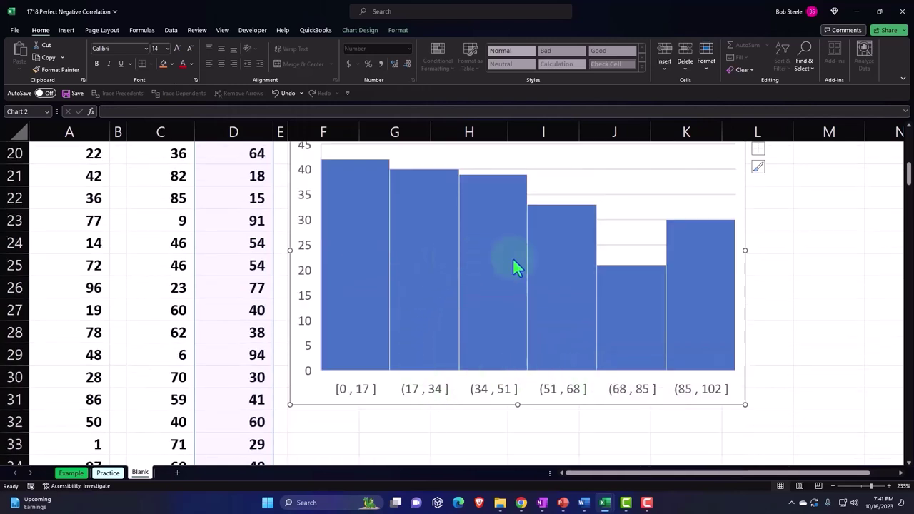
{"action": "mouse_move", "coordinate": [513, 261]}
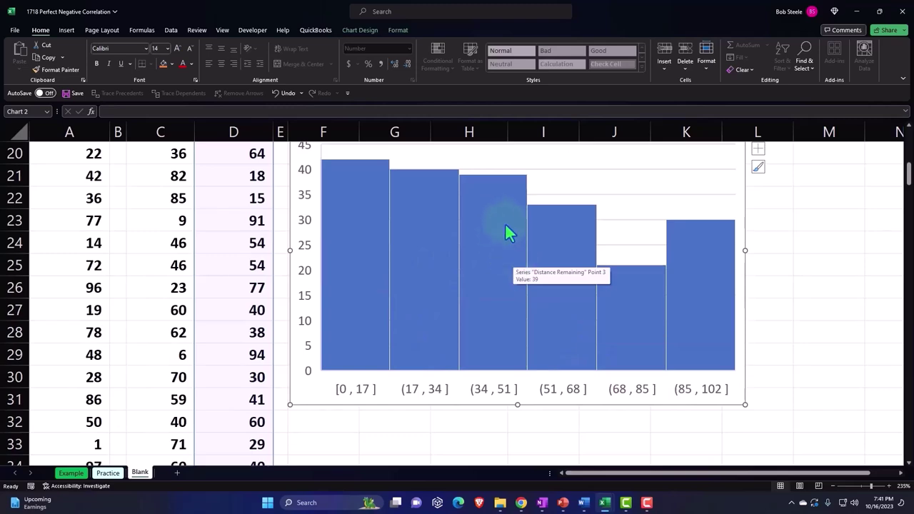
{"action": "scroll", "coordinate": [505, 223], "scroll_direction": "up", "scroll_amount": 2}
{"action": "scroll", "coordinate": [500, 225], "scroll_direction": "up", "scroll_amount": 2}
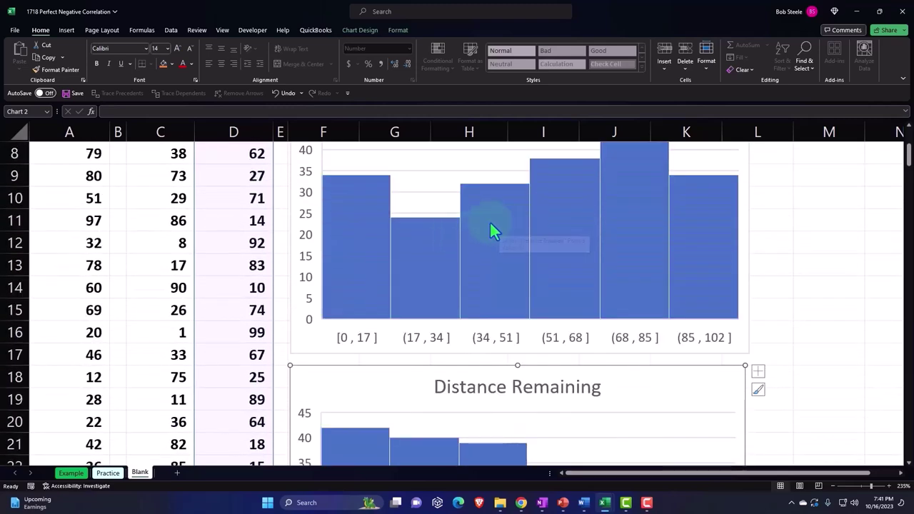
{"action": "mouse_move", "coordinate": [549, 212]}
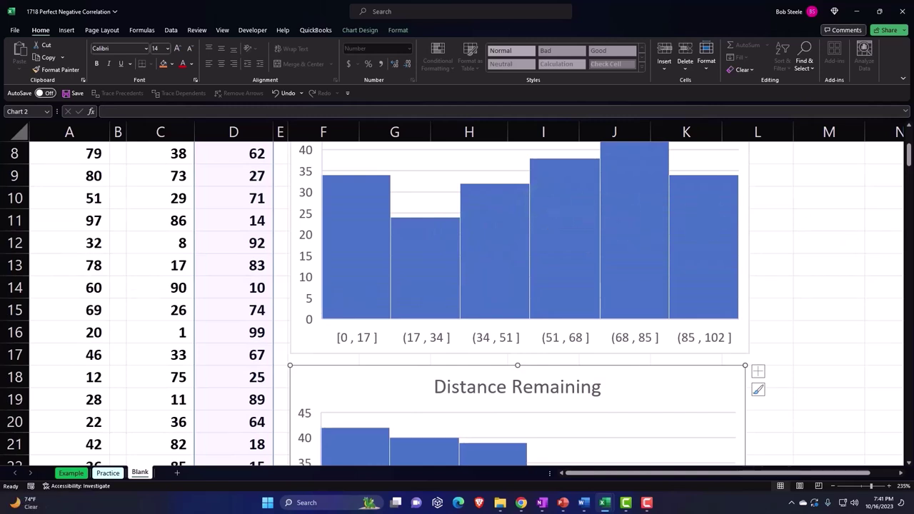
{"action": "scroll", "coordinate": [845, 291], "scroll_direction": "up", "scroll_amount": 3}
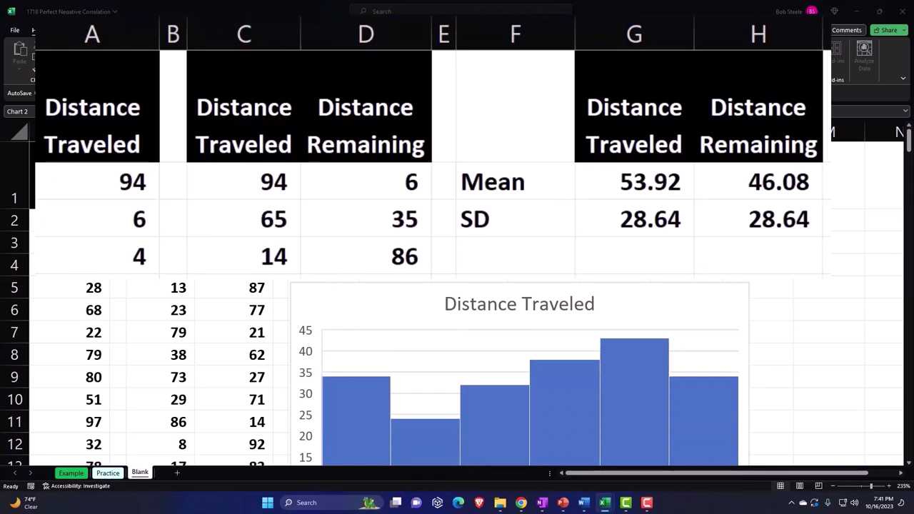
{"action": "left_click", "coordinate": [366, 164]}
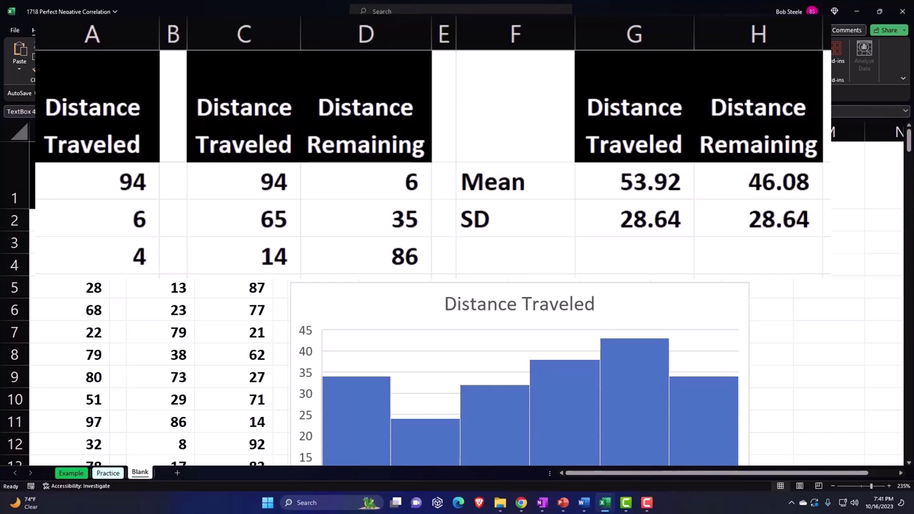
{"action": "scroll", "coordinate": [642, 254], "scroll_direction": "right", "scroll_amount": 3}
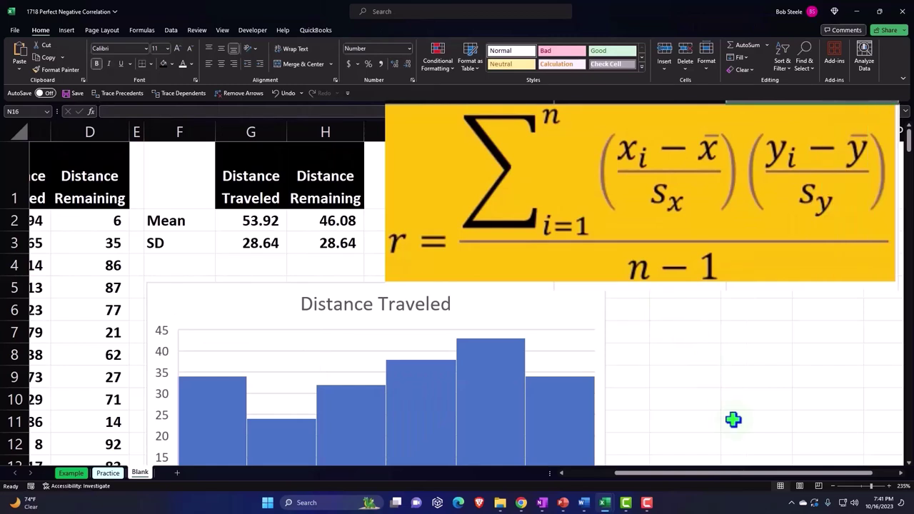
{"action": "left_click_drag", "start_coordinate": [745, 474], "coordinate": [694, 484]}
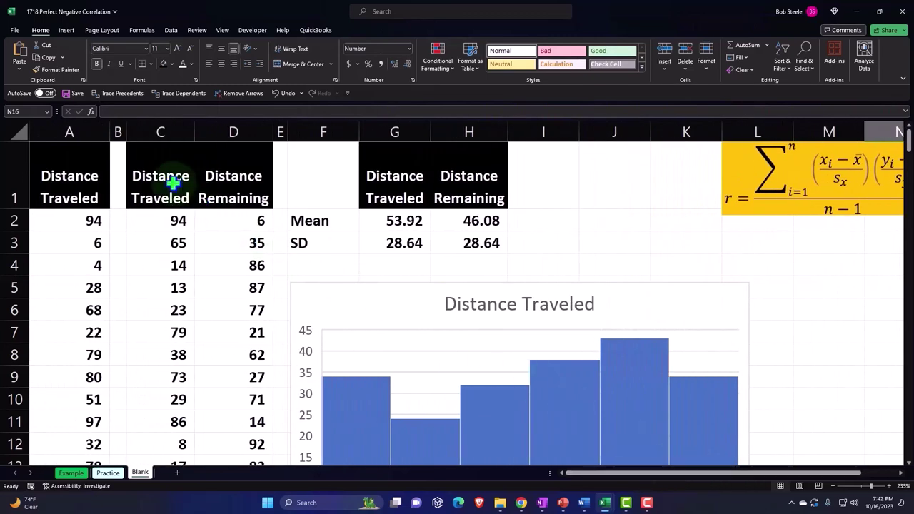
Step: Select C1:D206, both distance columns with headers, ready for chart insertion
{"action": "left_click_drag", "start_coordinate": [173, 184], "coordinate": [204, 183]}
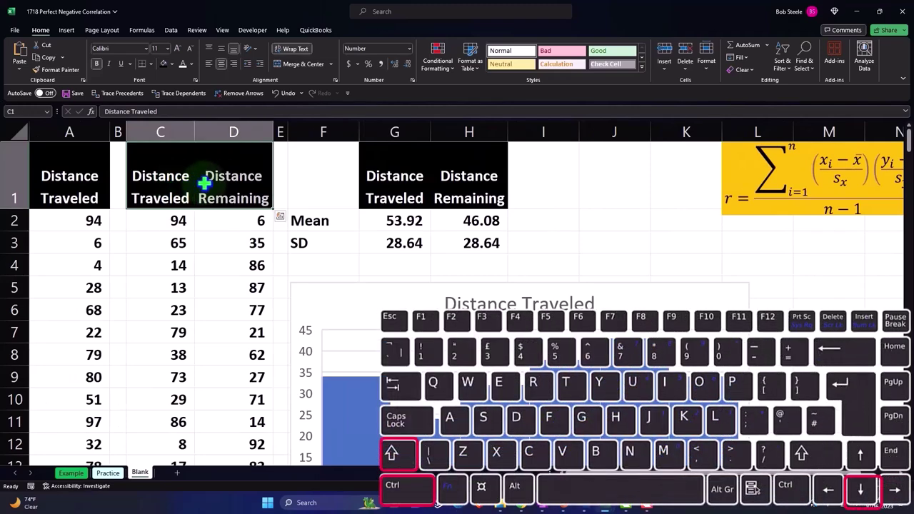
{"action": "key", "text": "ctrl+shift+Down"}
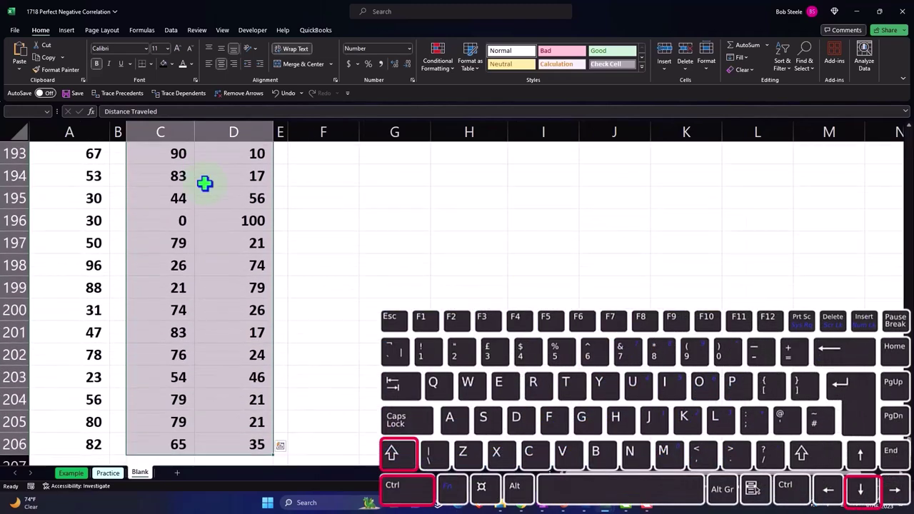
{"action": "key", "text": "ctrl+BackSpace"}
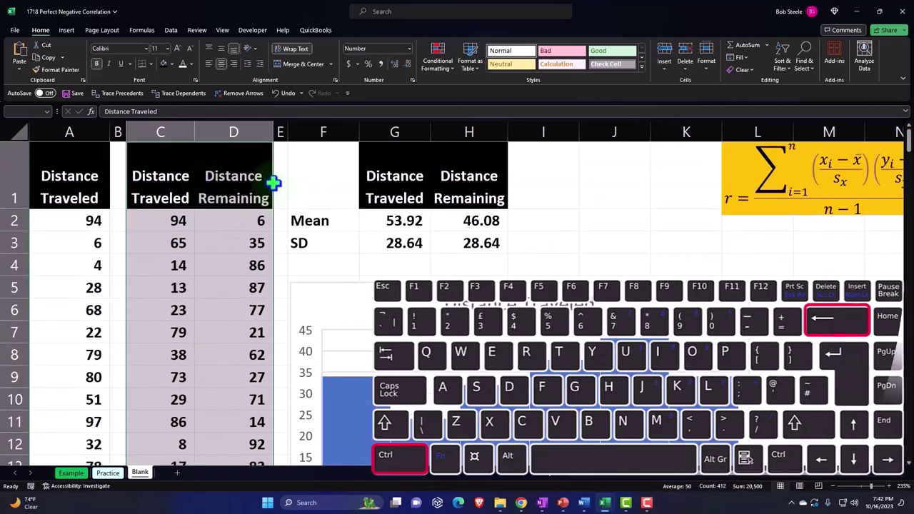
{"action": "left_click", "coordinate": [67, 30]}
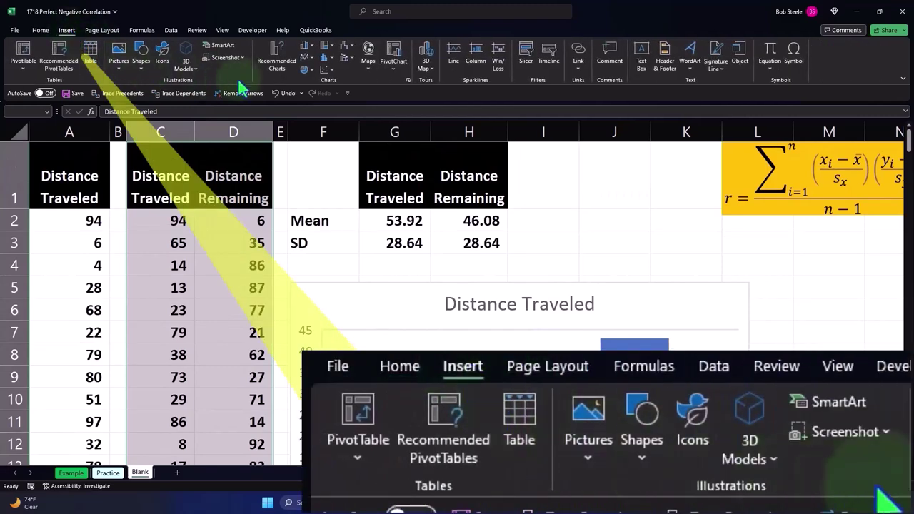
Step: Insert a markers-only scatter chart beside the Mean/SD table and delete its title
{"action": "left_click", "coordinate": [329, 70]}
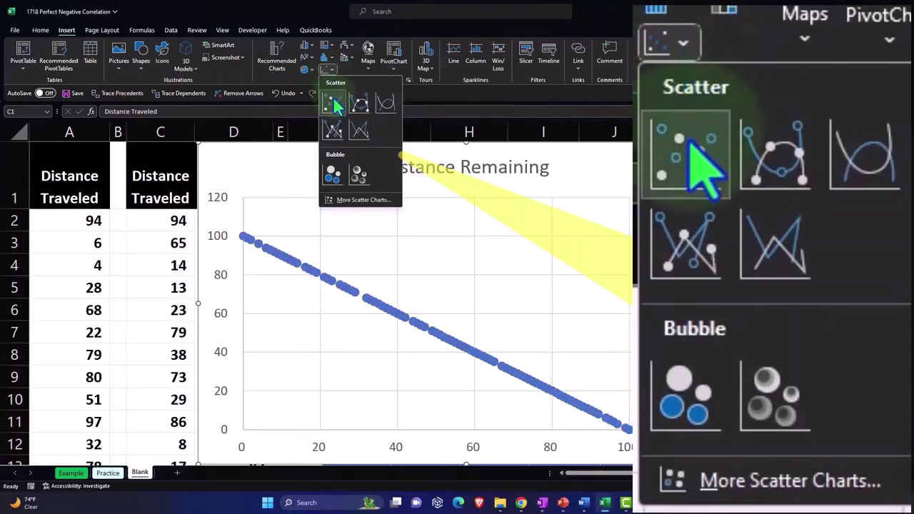
{"action": "left_click", "coordinate": [335, 103]}
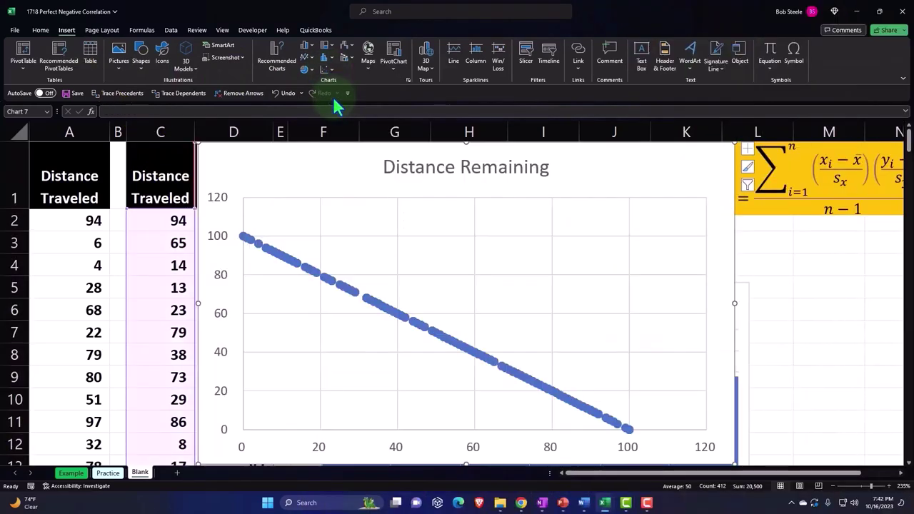
{"action": "left_click_drag", "start_coordinate": [435, 203], "coordinate": [492, 226]}
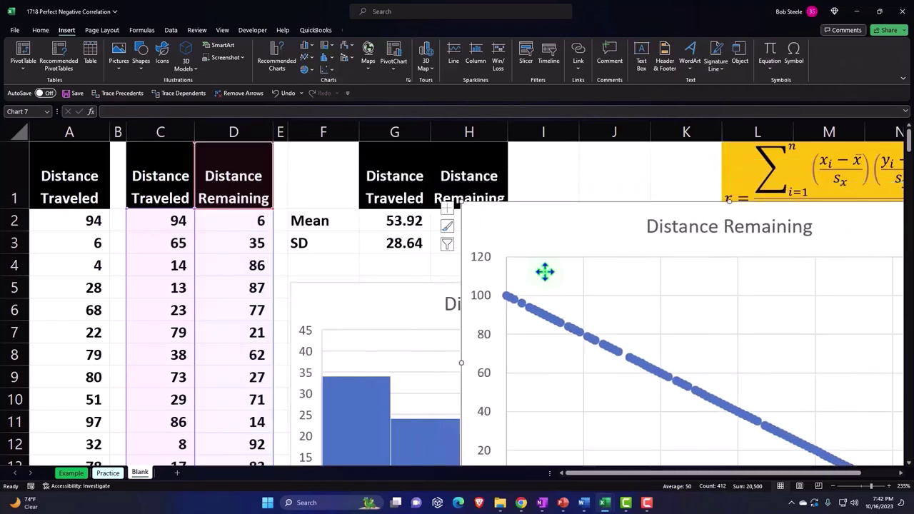
{"action": "left_click_drag", "start_coordinate": [638, 481], "coordinate": [657, 475]}
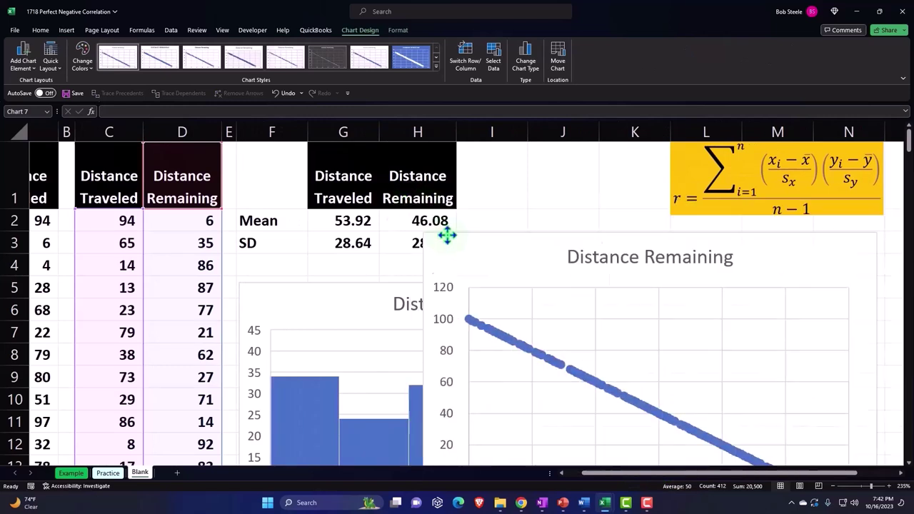
{"action": "left_click_drag", "start_coordinate": [469, 231], "coordinate": [382, 204]}
{"action": "left_click", "coordinate": [480, 217]}
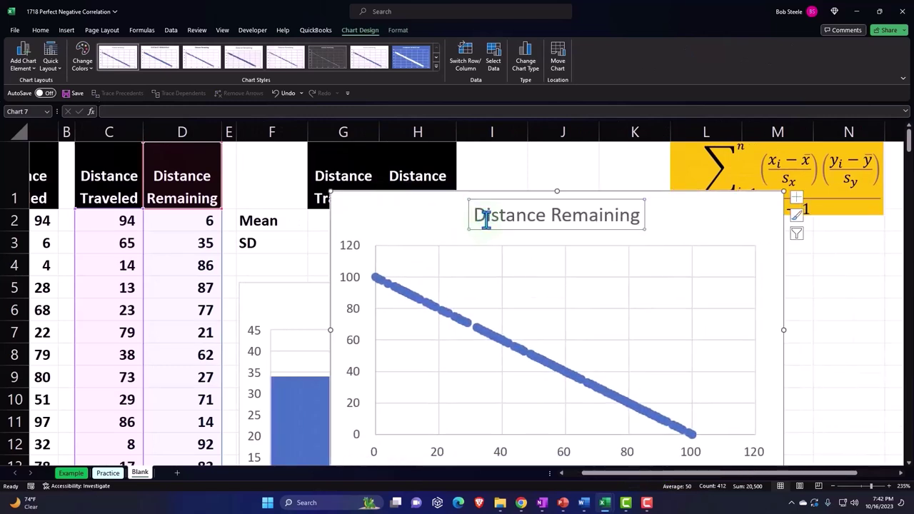
{"action": "key", "text": "Delete"}
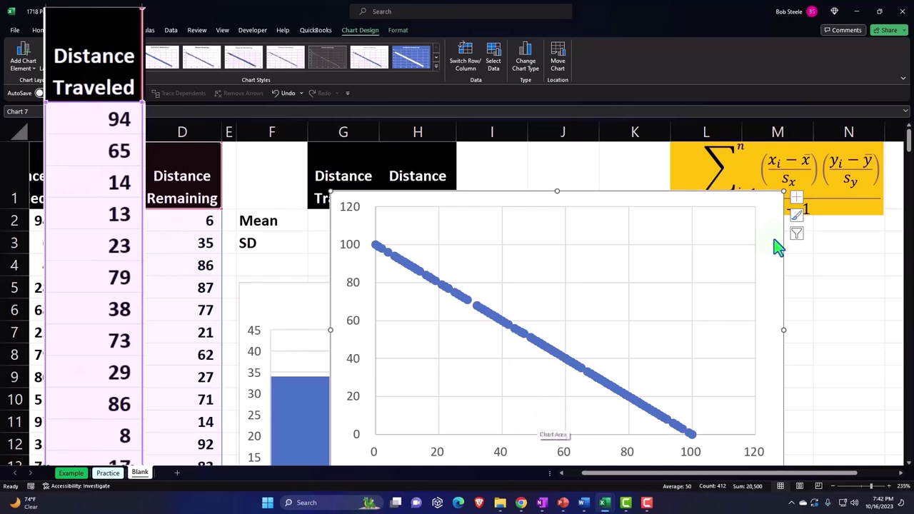
Step: Add axis titles linked to C1 (Distance Traveled, horizontal) and D1 (Distance Remaining, vertical)
{"action": "left_click", "coordinate": [797, 199]}
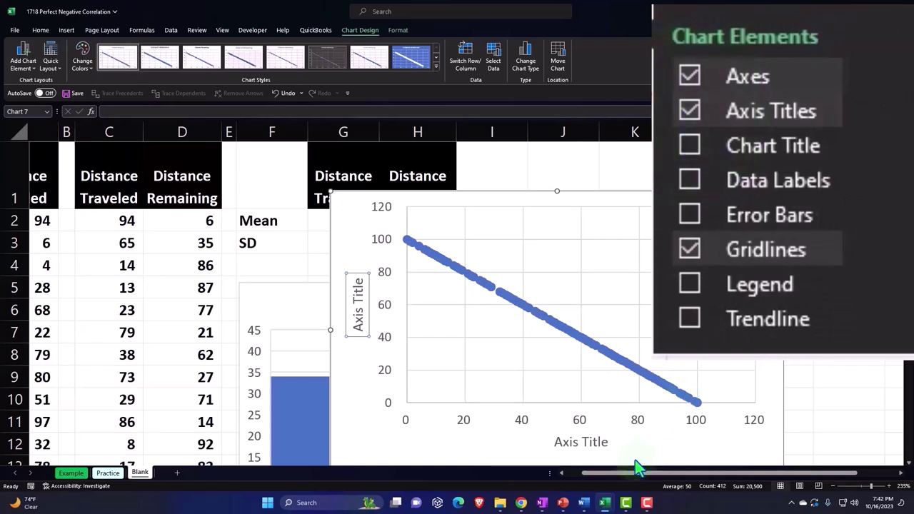
{"action": "left_click", "coordinate": [583, 445]}
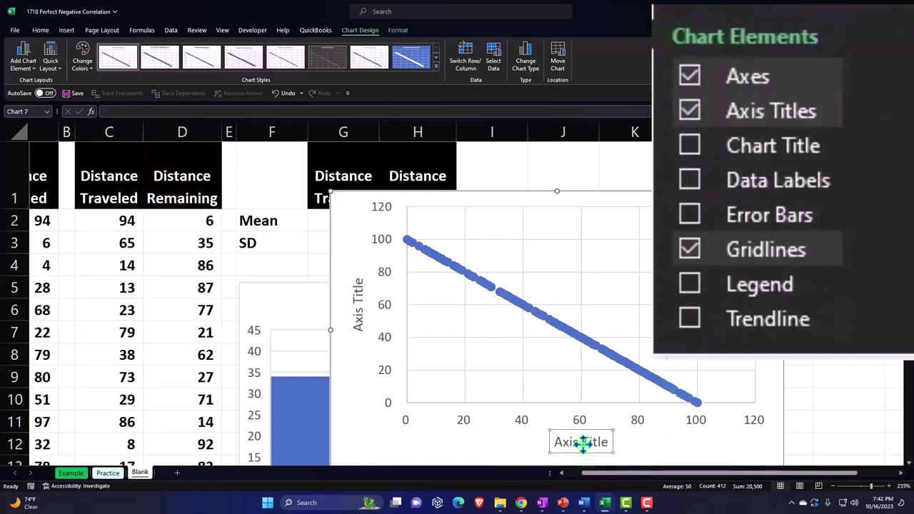
{"action": "type", "text": "="}
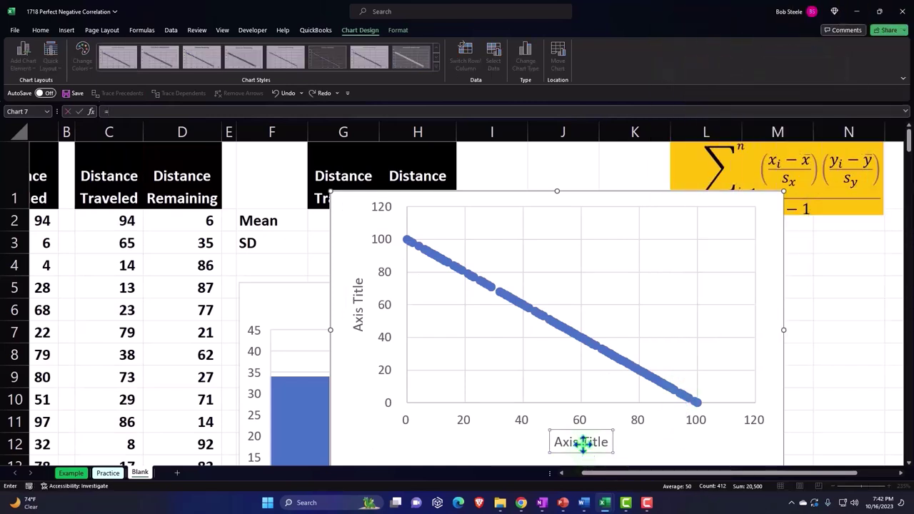
{"action": "left_click", "coordinate": [120, 194]}
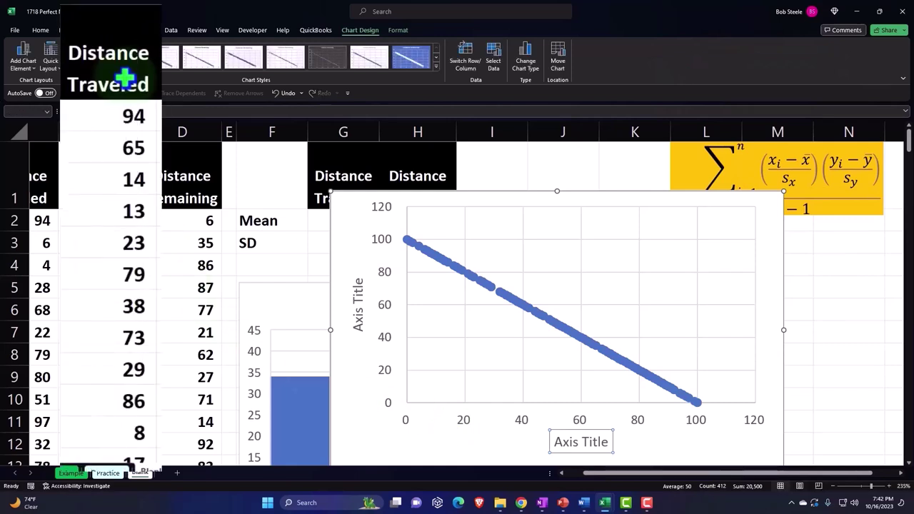
{"action": "key", "text": "Return"}
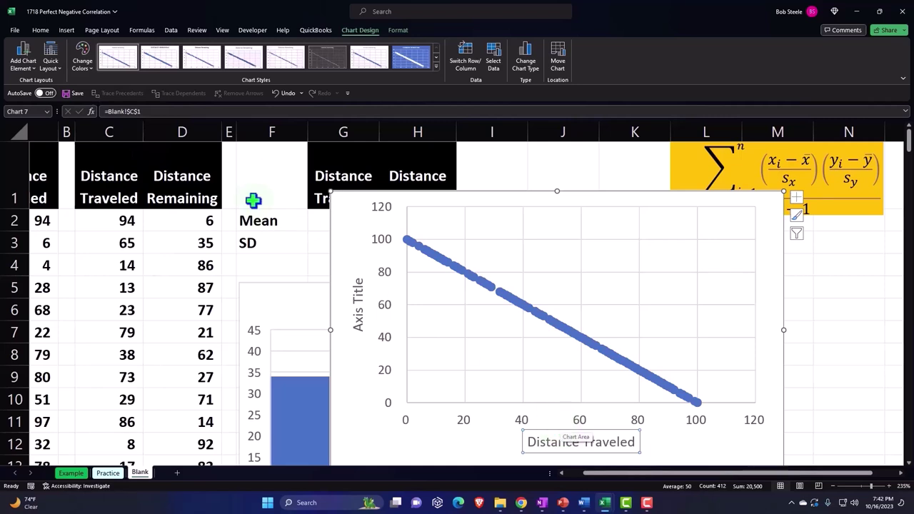
{"action": "left_click", "coordinate": [355, 298]}
{"action": "type", "text": "="}
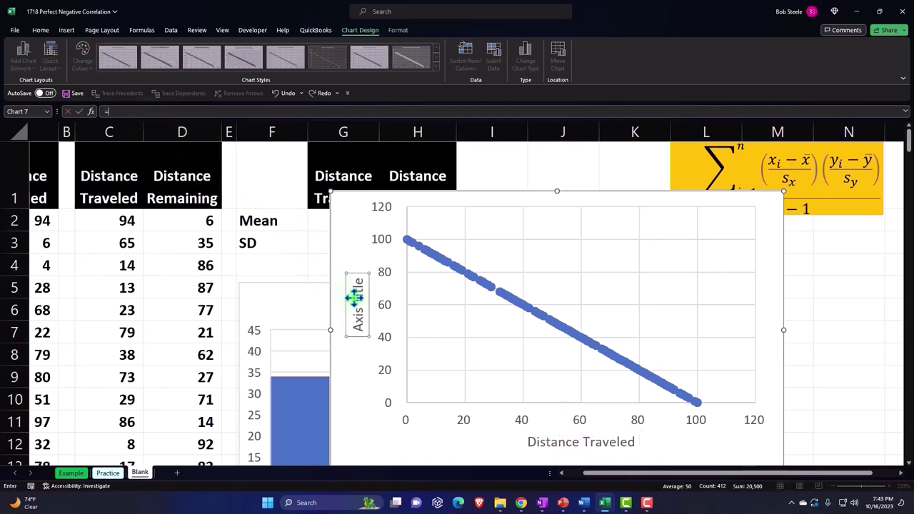
{"action": "left_click", "coordinate": [197, 190]}
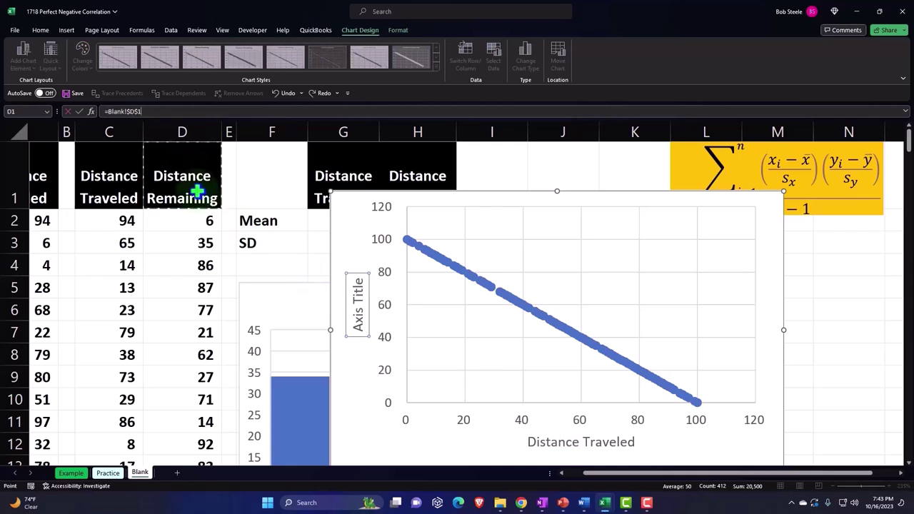
{"action": "key", "text": "Return"}
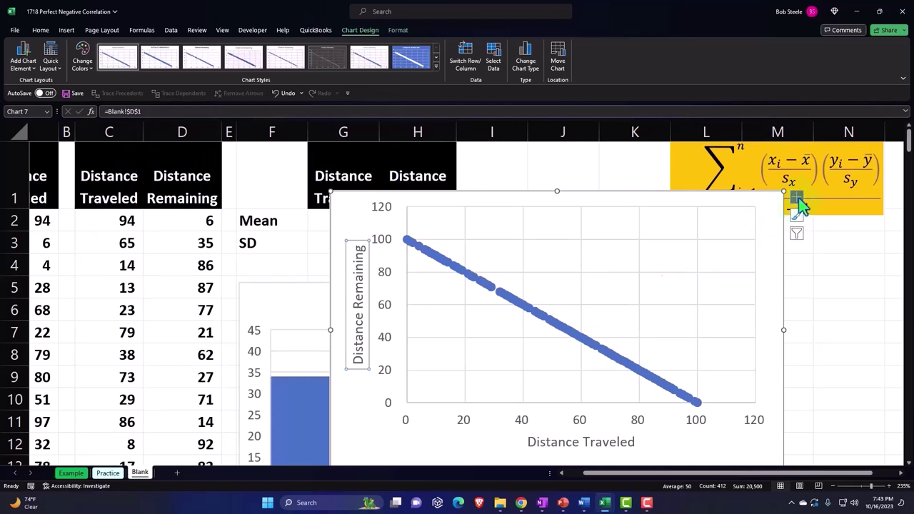
Step: Add a linear trendline to the scatter chart and bring up its formatting settings
{"action": "left_click", "coordinate": [798, 197]}
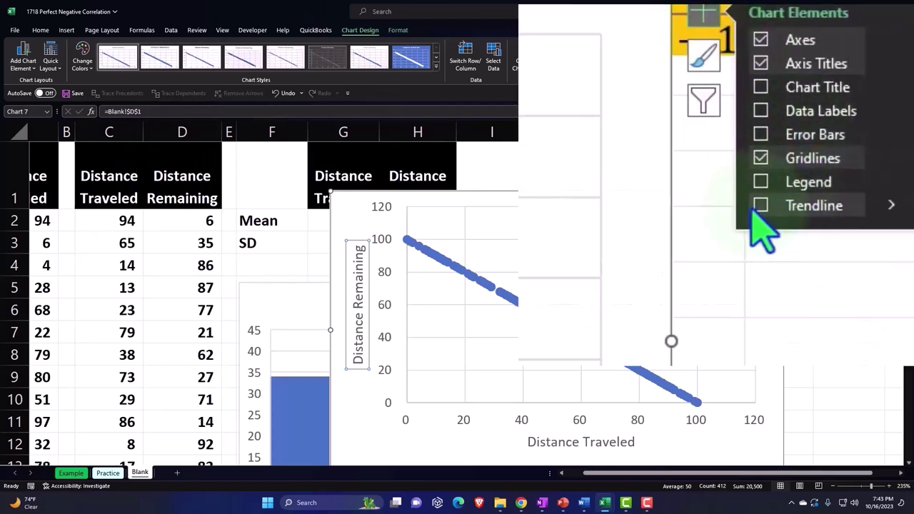
{"action": "left_click", "coordinate": [758, 208]}
{"action": "left_click", "coordinate": [891, 207]}
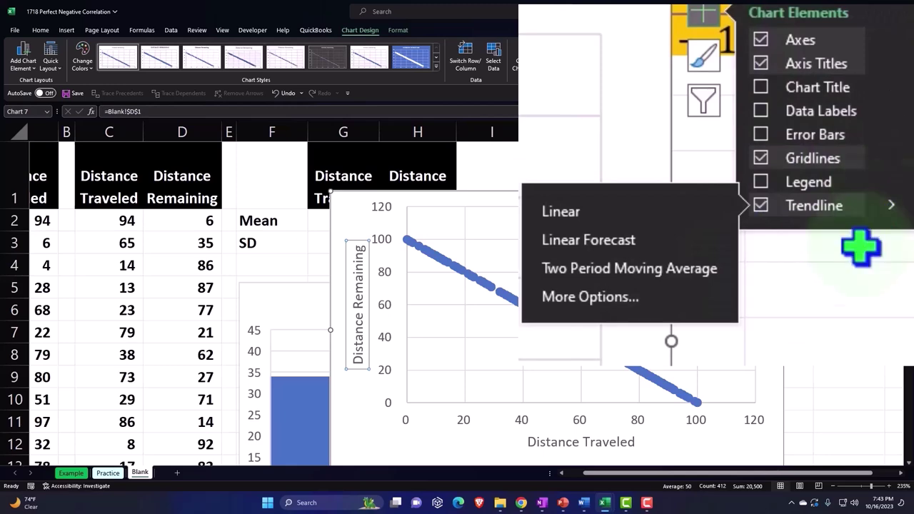
{"action": "left_click", "coordinate": [610, 300]}
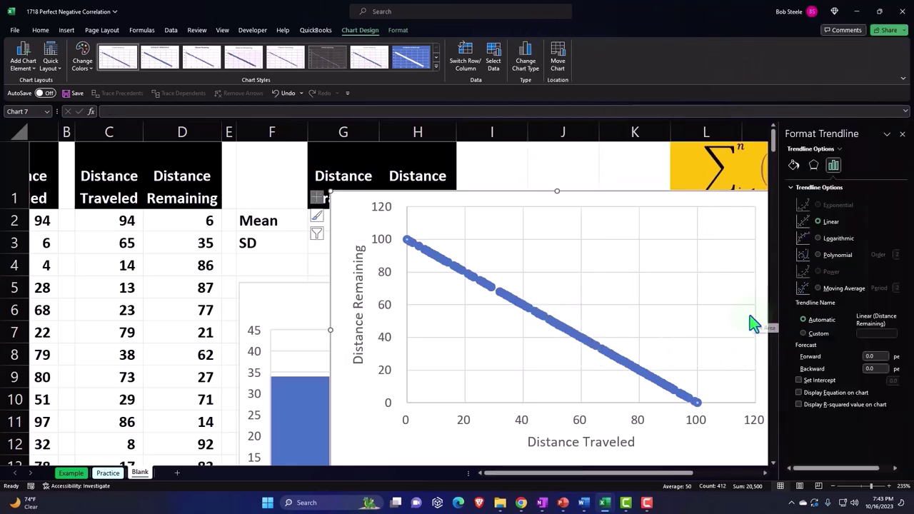
Step: Make the trendline a solid yellow line
{"action": "left_click", "coordinate": [794, 165]}
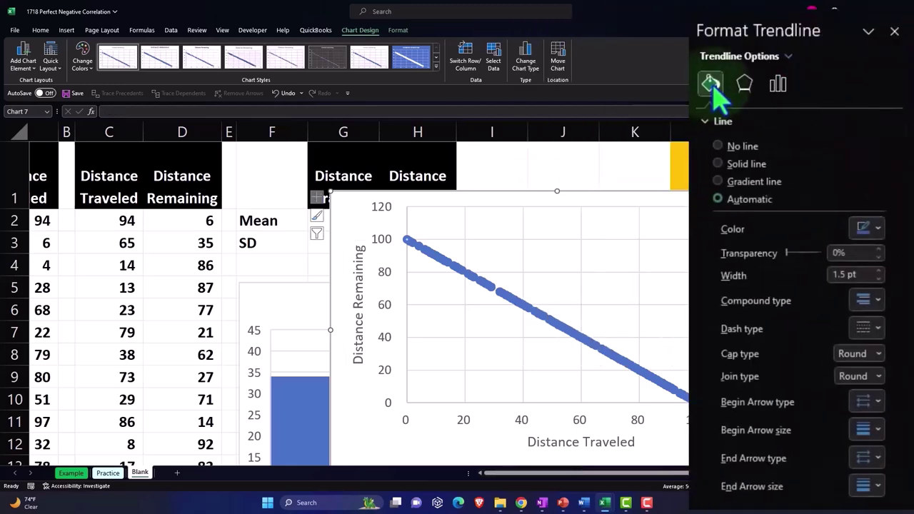
{"action": "left_click", "coordinate": [881, 330]}
{"action": "left_click", "coordinate": [873, 349]}
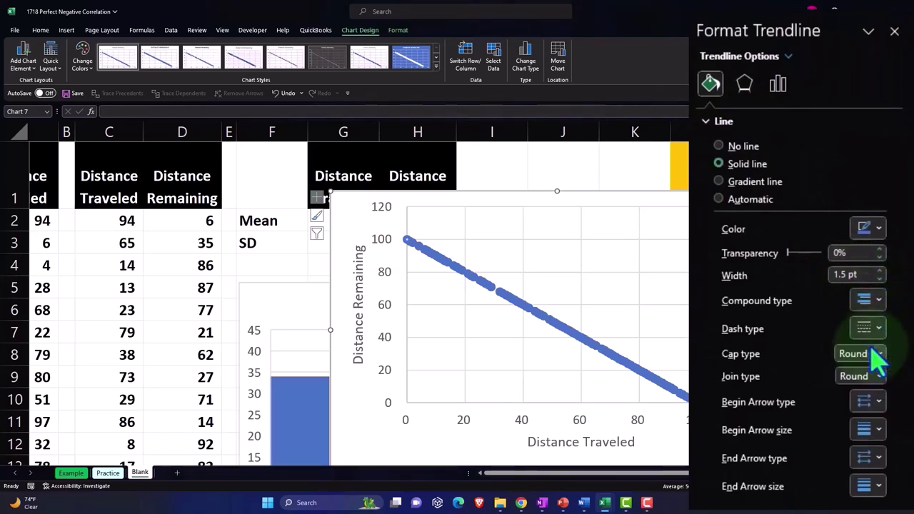
{"action": "left_click", "coordinate": [879, 229]}
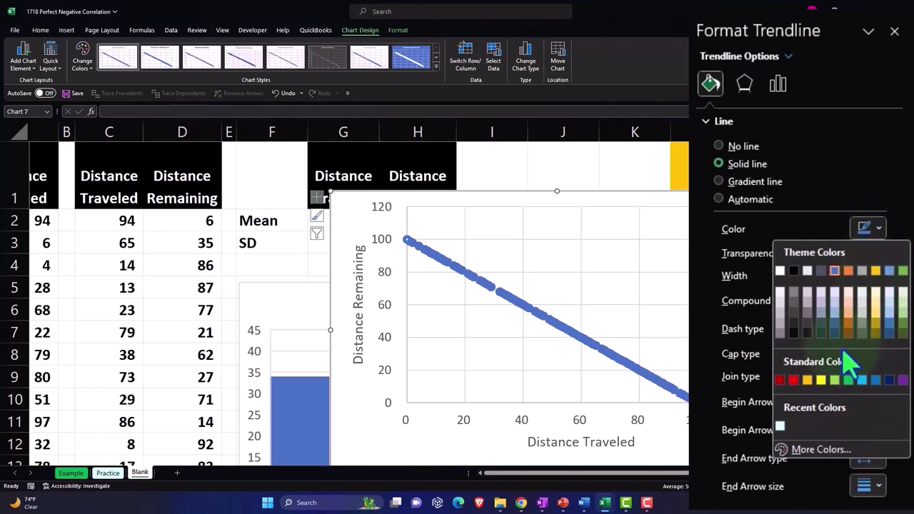
{"action": "left_click", "coordinate": [821, 380]}
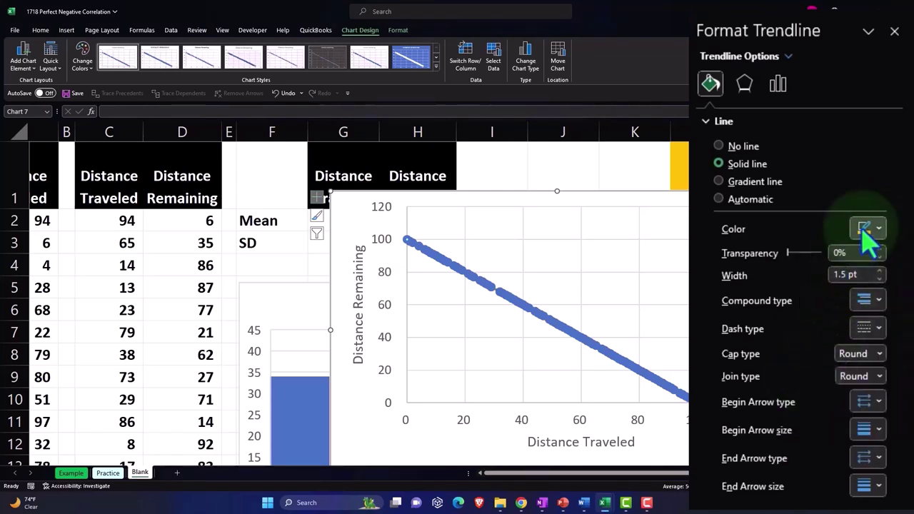
{"action": "left_click", "coordinate": [866, 229]}
{"action": "left_click", "coordinate": [823, 380]}
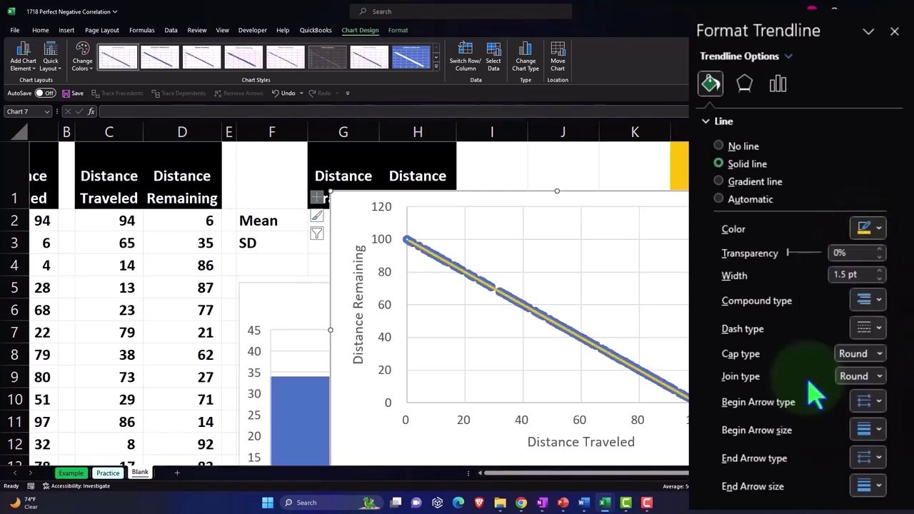
{"action": "left_click", "coordinate": [894, 31]}
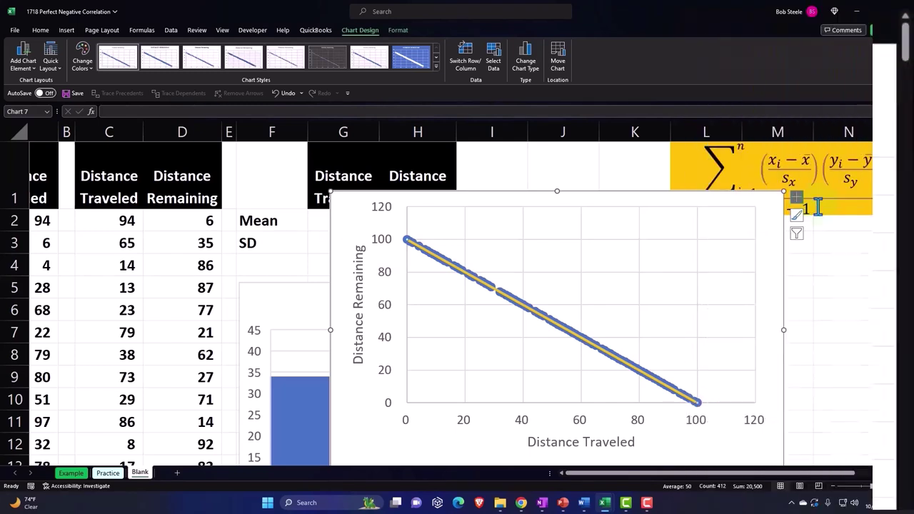
Step: Drag the first scatter chart right and down beside the Distance Traveled histogram, then scroll back
{"action": "left_click_drag", "start_coordinate": [364, 207], "coordinate": [730, 361]}
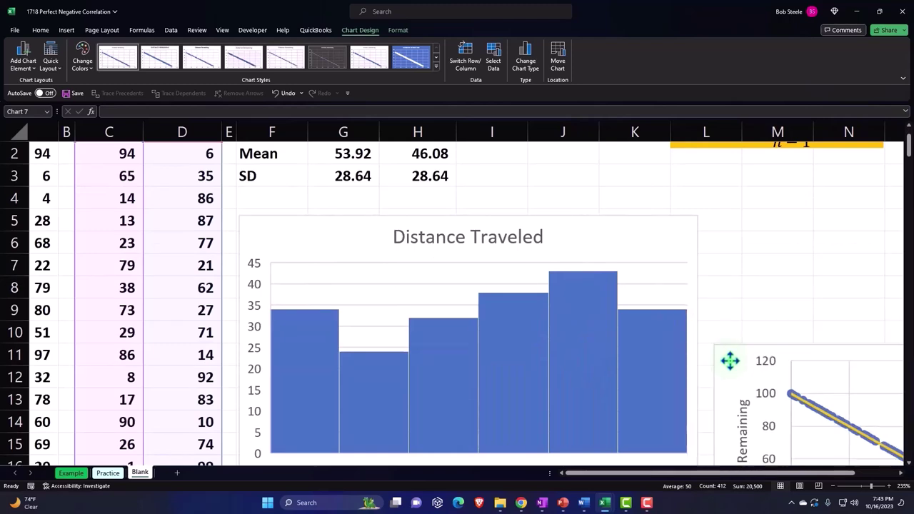
{"action": "scroll", "coordinate": [772, 367], "scroll_direction": "down", "scroll_amount": 2}
{"action": "left_click_drag", "start_coordinate": [771, 475], "coordinate": [885, 475]}
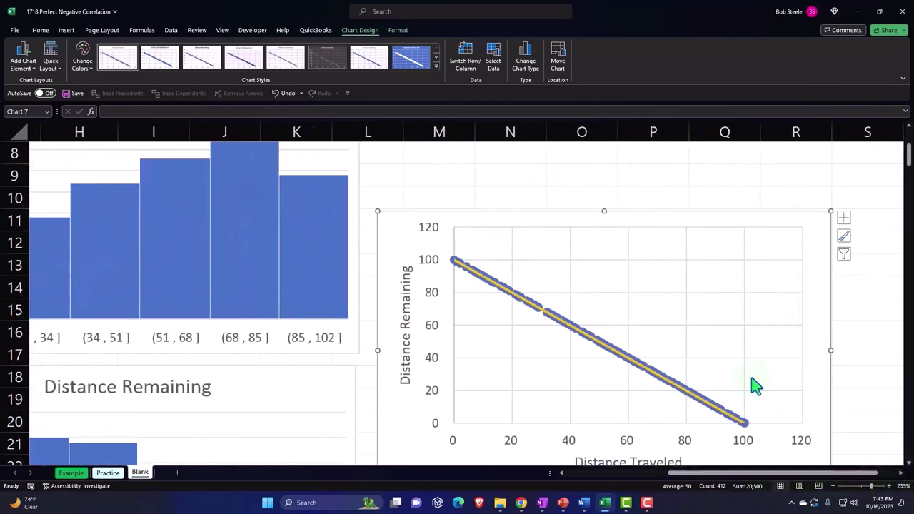
{"action": "scroll", "coordinate": [687, 355], "scroll_direction": "down", "scroll_amount": 1}
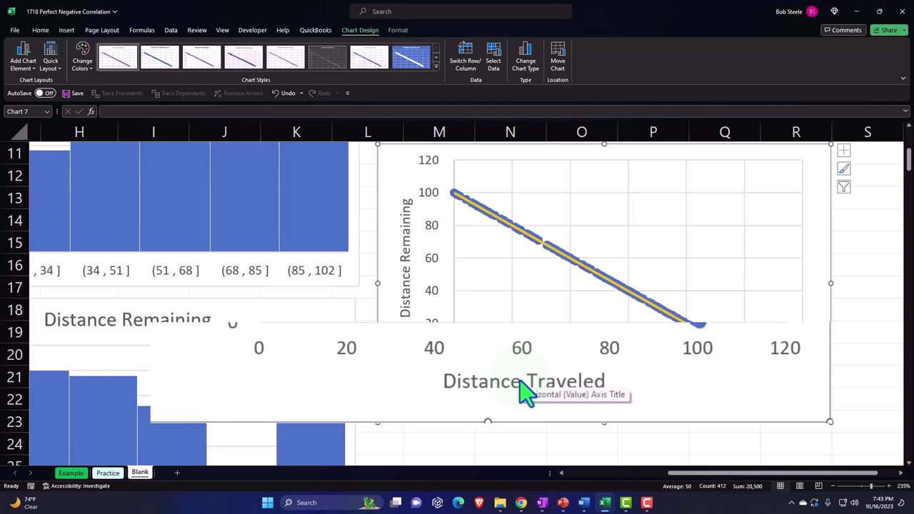
{"action": "left_click_drag", "start_coordinate": [696, 474], "coordinate": [598, 475]}
Step: Select C1:D206, covering both distance headers and every data row below them
{"action": "scroll", "coordinate": [271, 354], "scroll_direction": "up", "scroll_amount": 4}
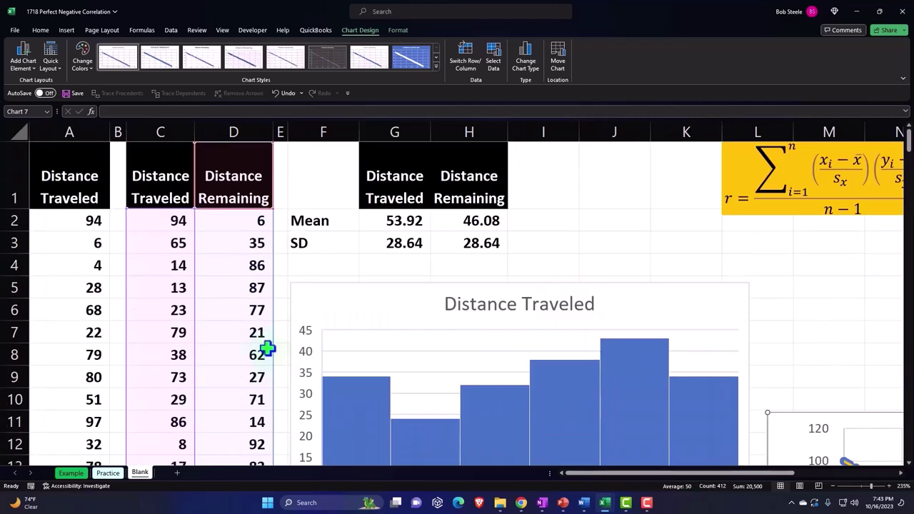
{"action": "left_click", "coordinate": [164, 183]}
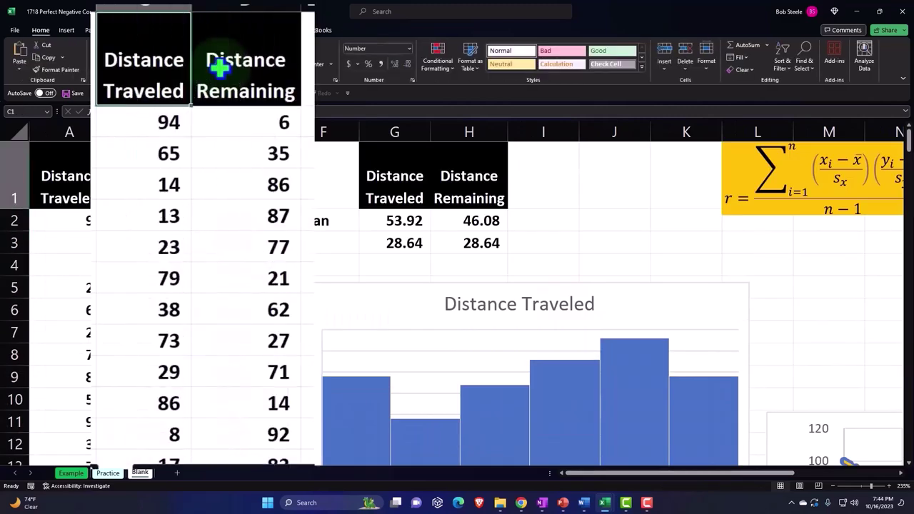
{"action": "left_click_drag", "start_coordinate": [171, 70], "coordinate": [198, 64]}
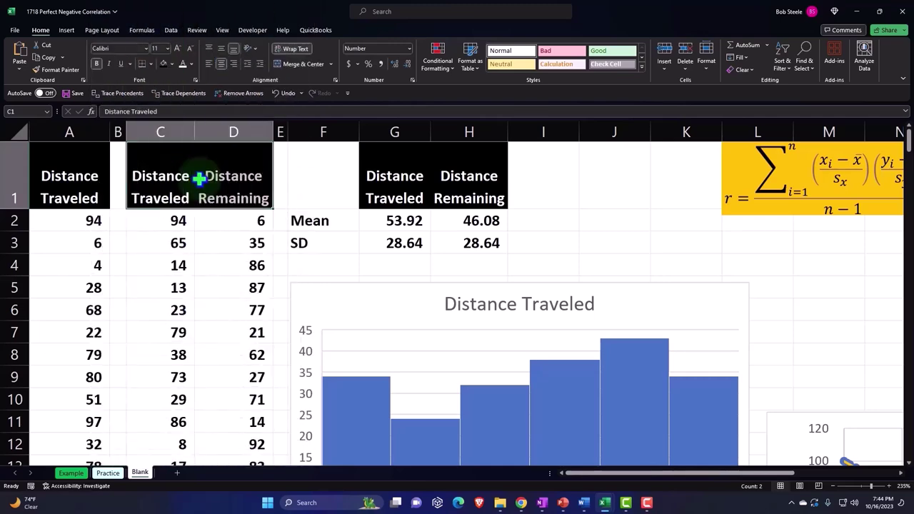
{"action": "key", "text": "ctrl+shift+Down"}
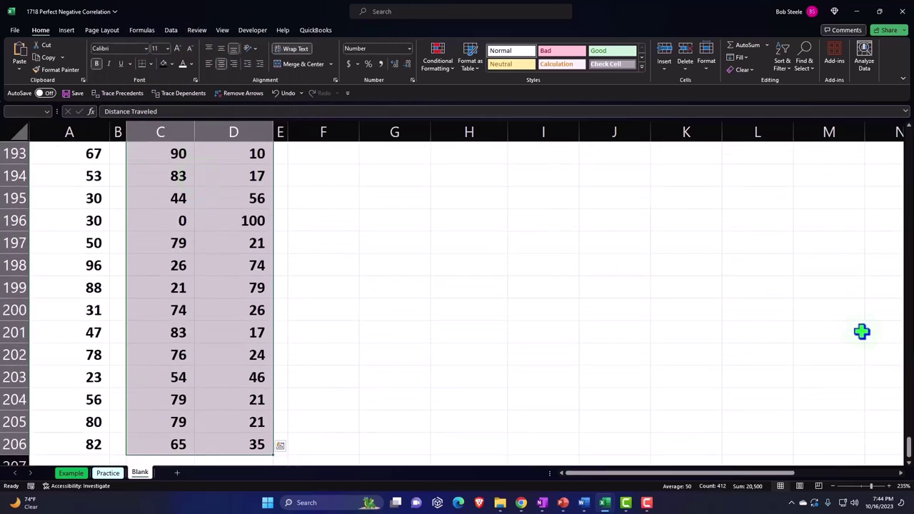
{"action": "left_click_drag", "start_coordinate": [909, 446], "coordinate": [905, 139]}
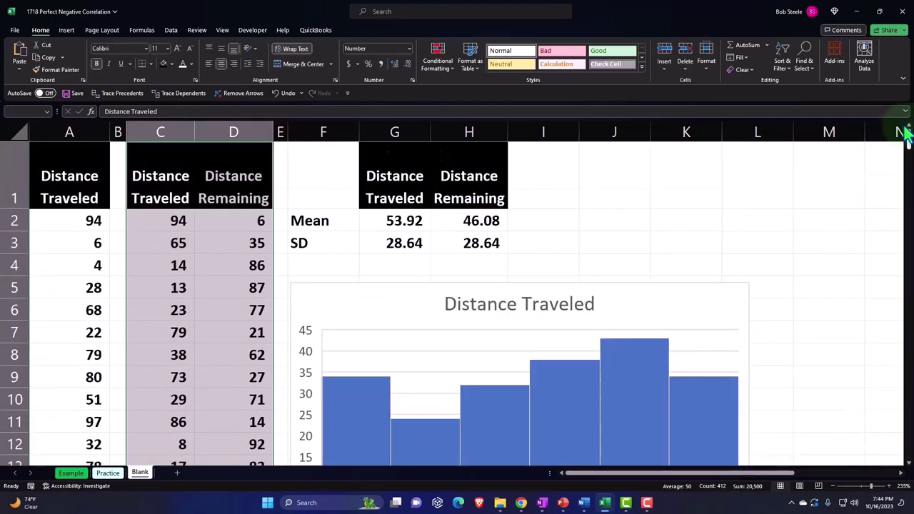
Step: Insert a plain scatter chart of the selected data and delete its Distance Remaining title
{"action": "left_click", "coordinate": [67, 31]}
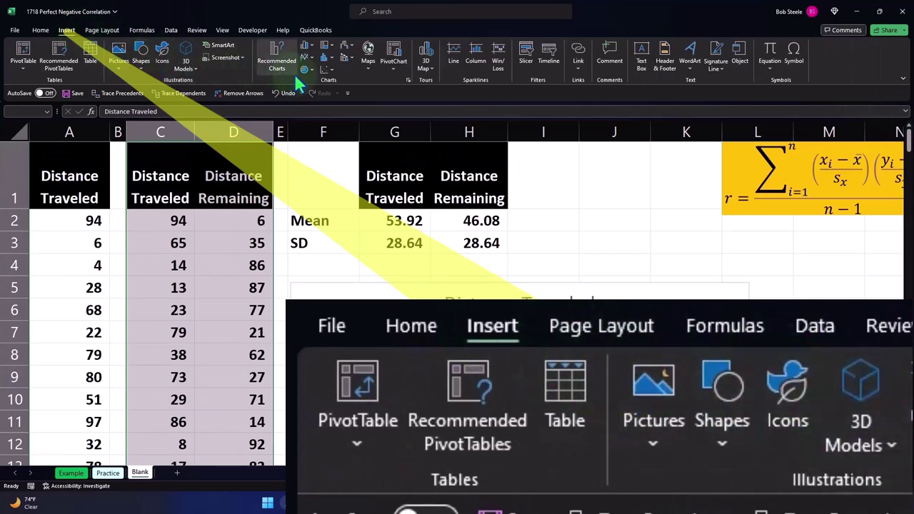
{"action": "left_click", "coordinate": [329, 70]}
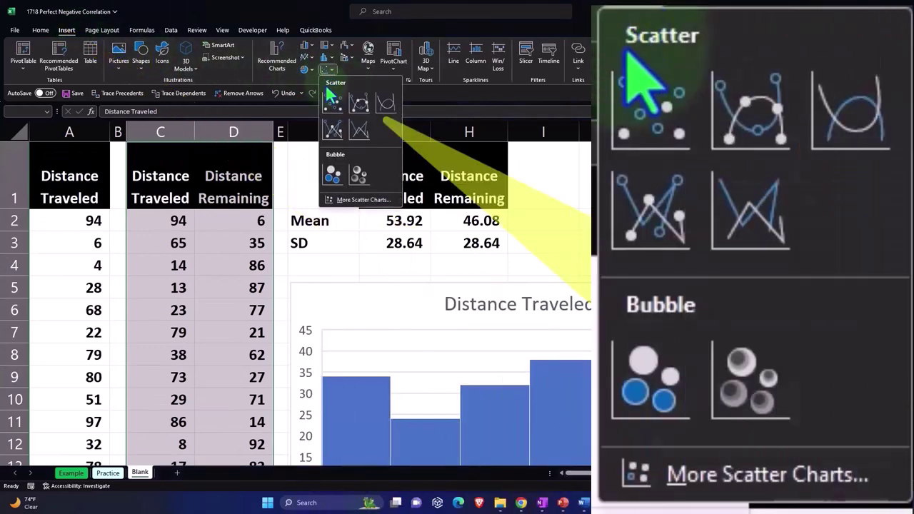
{"action": "left_click", "coordinate": [332, 103]}
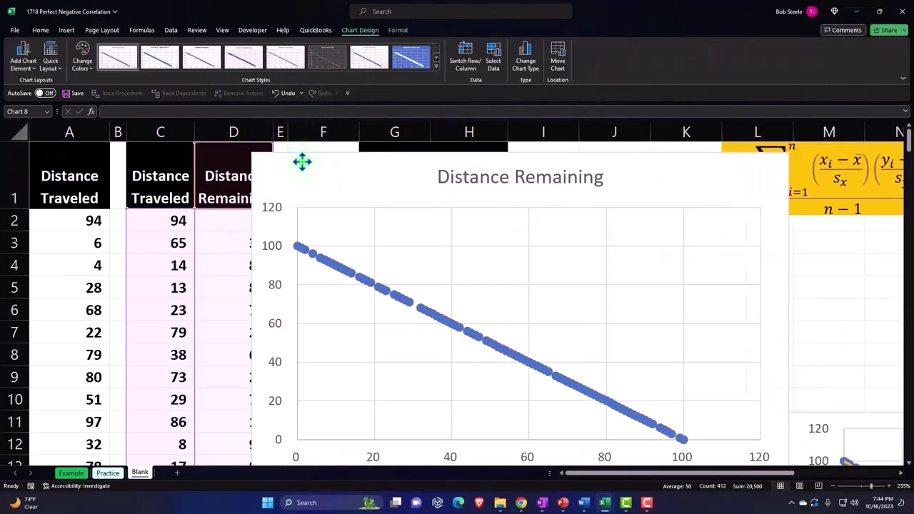
{"action": "left_click_drag", "start_coordinate": [302, 160], "coordinate": [336, 167]}
{"action": "left_click", "coordinate": [485, 187]}
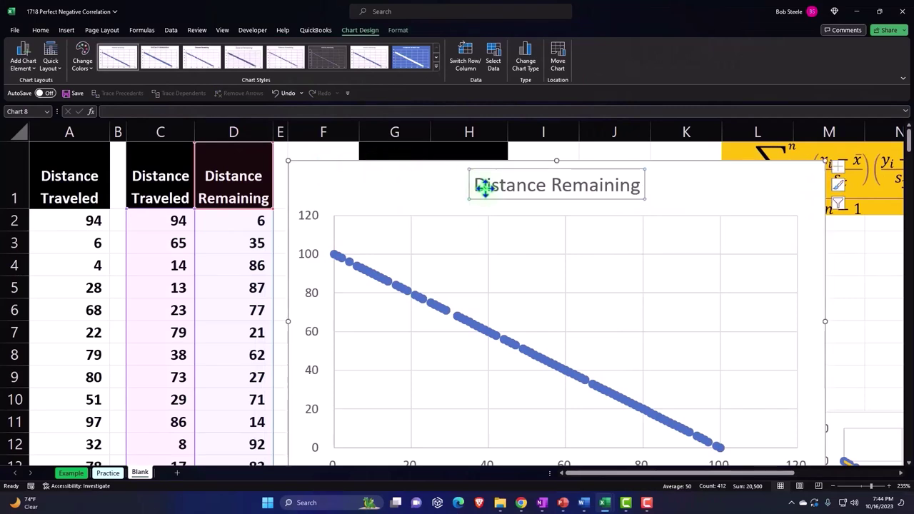
{"action": "key", "text": "Delete"}
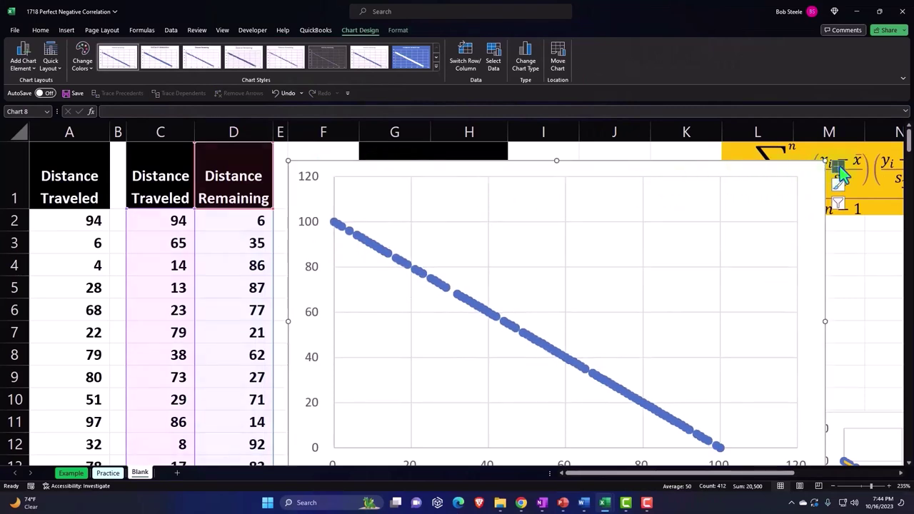
Step: Add axis titles, linking the horizontal one to D1 and the vertical one to C1
{"action": "left_click", "coordinate": [838, 165]}
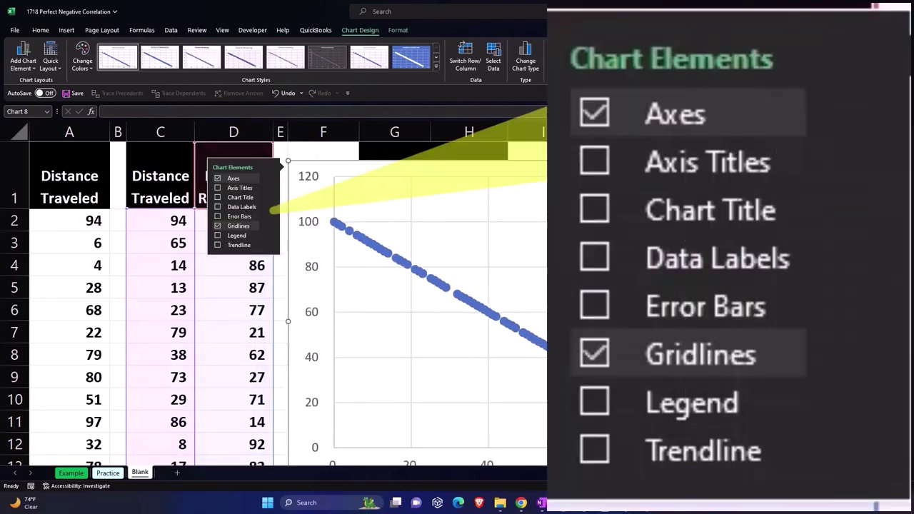
{"action": "left_click", "coordinate": [218, 187]}
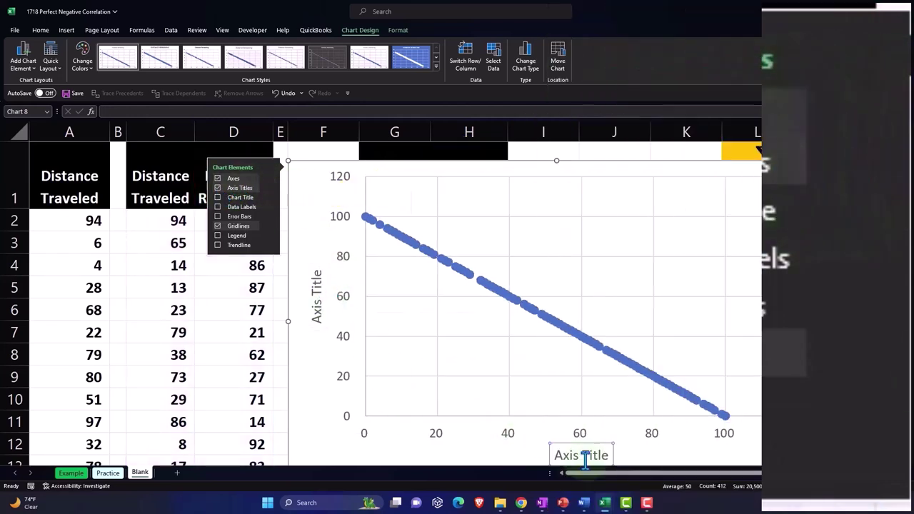
{"action": "left_click", "coordinate": [585, 455]}
{"action": "type", "text": "="}
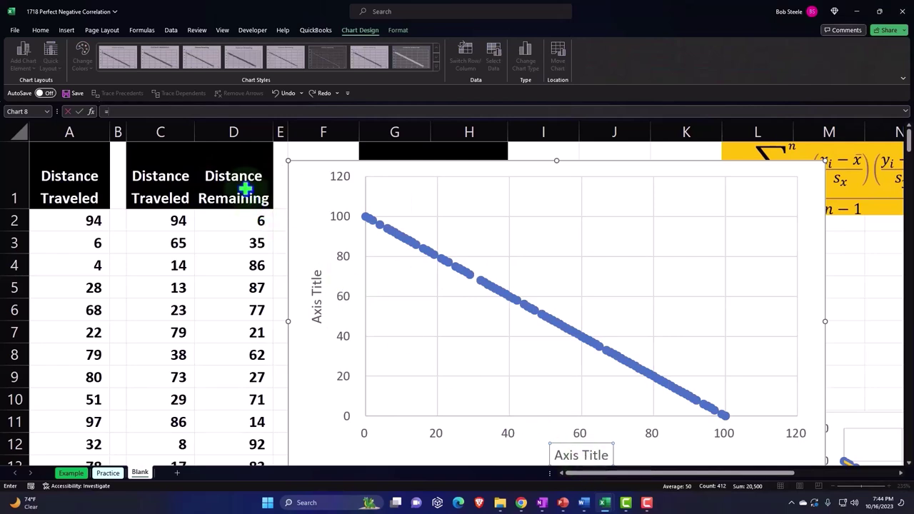
{"action": "left_click", "coordinate": [245, 188]}
{"action": "key", "text": "Return"}
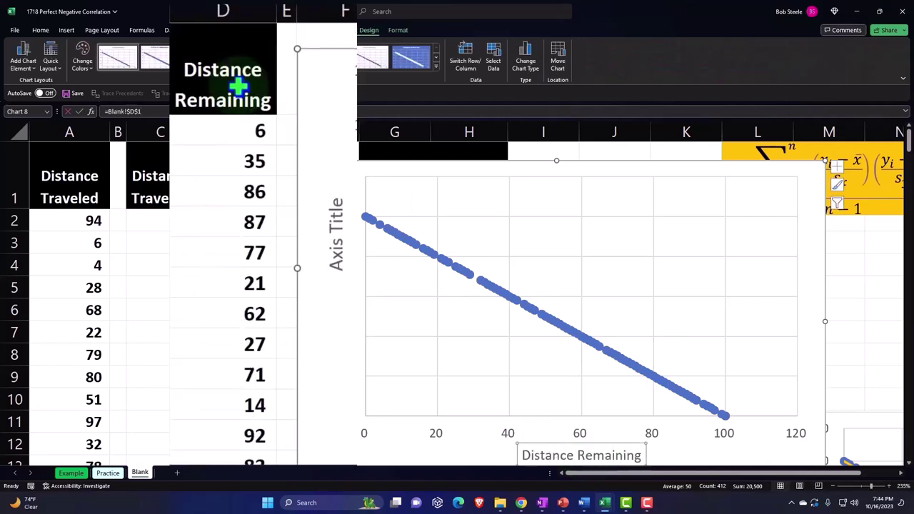
{"action": "left_click", "coordinate": [316, 295]}
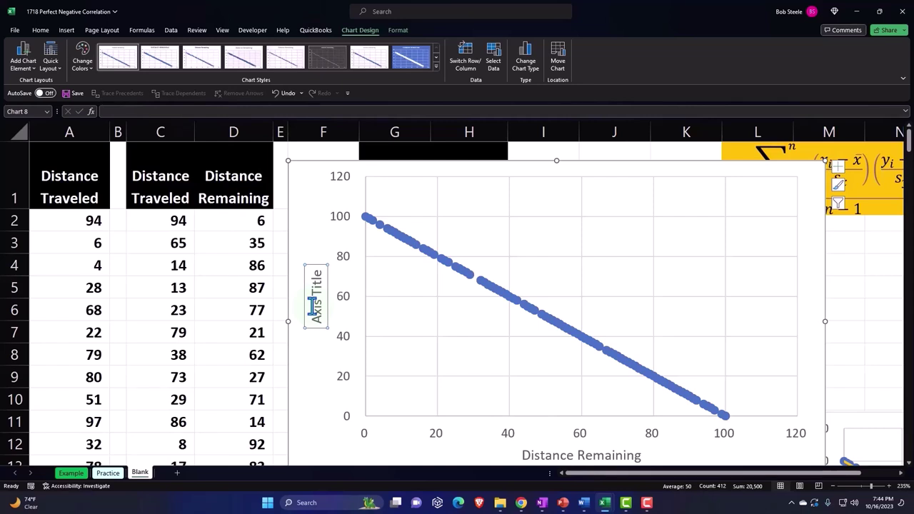
{"action": "type", "text": "="}
{"action": "left_click", "coordinate": [163, 187]}
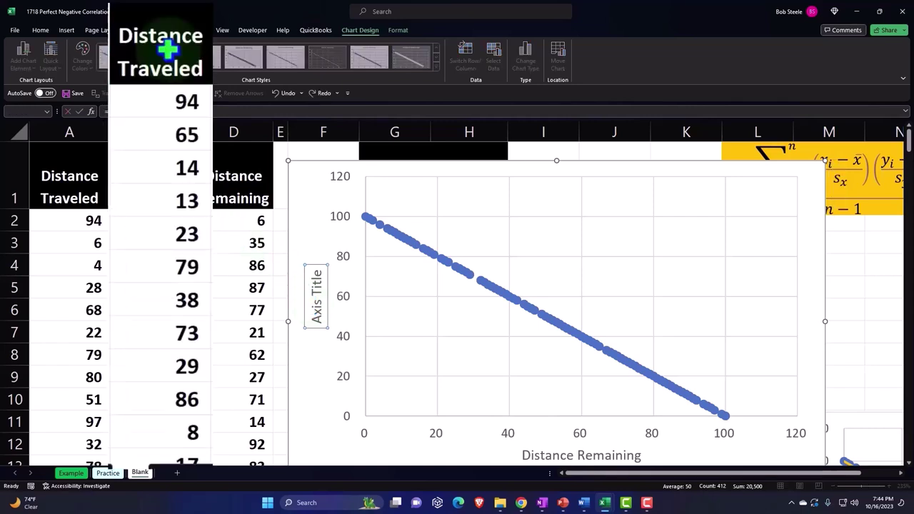
{"action": "key", "text": "Return"}
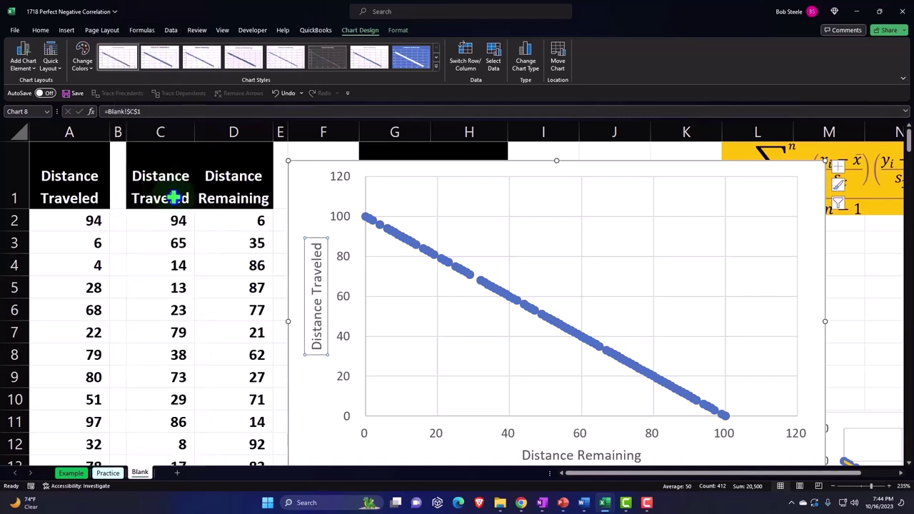
{"action": "left_click", "coordinate": [291, 193]}
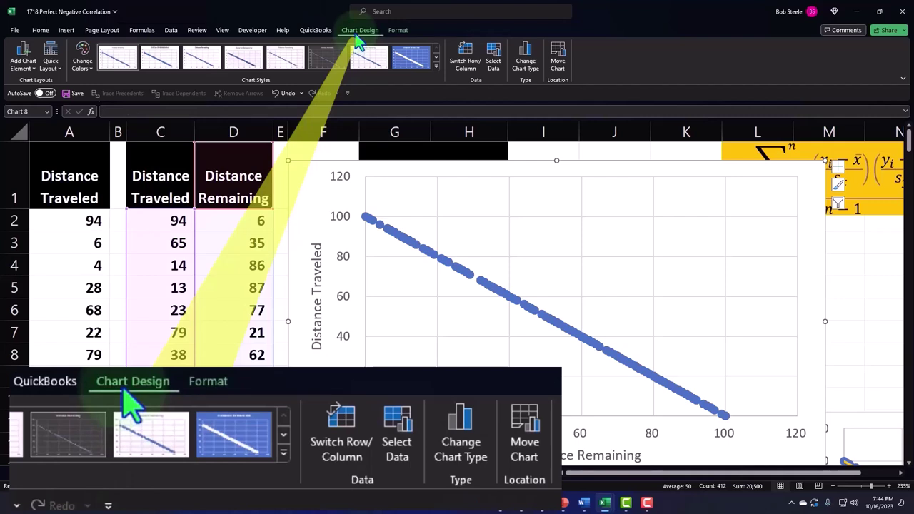
Step: Edit the chart's series so its X values are Distance Remaining, D2:D206
{"action": "left_click", "coordinate": [492, 61]}
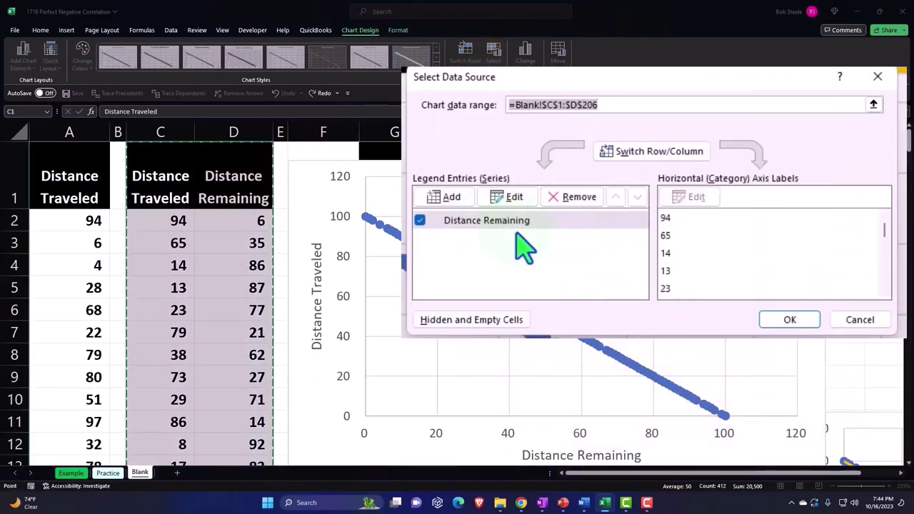
{"action": "left_click", "coordinate": [525, 238]}
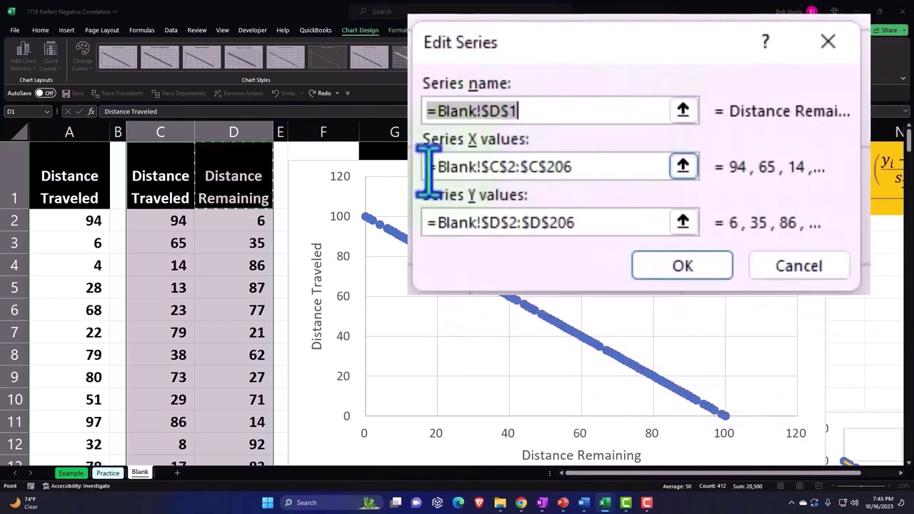
{"action": "left_click", "coordinate": [682, 167]}
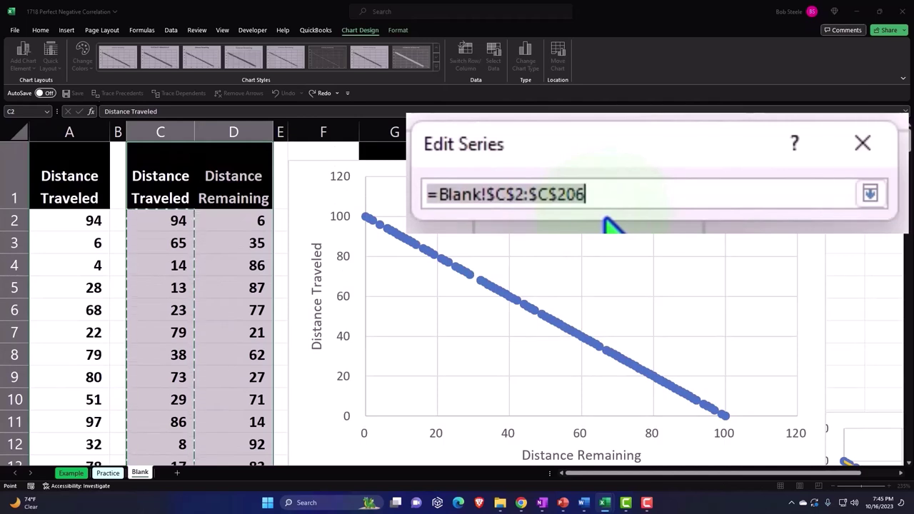
{"action": "key", "text": "BackSpace"}
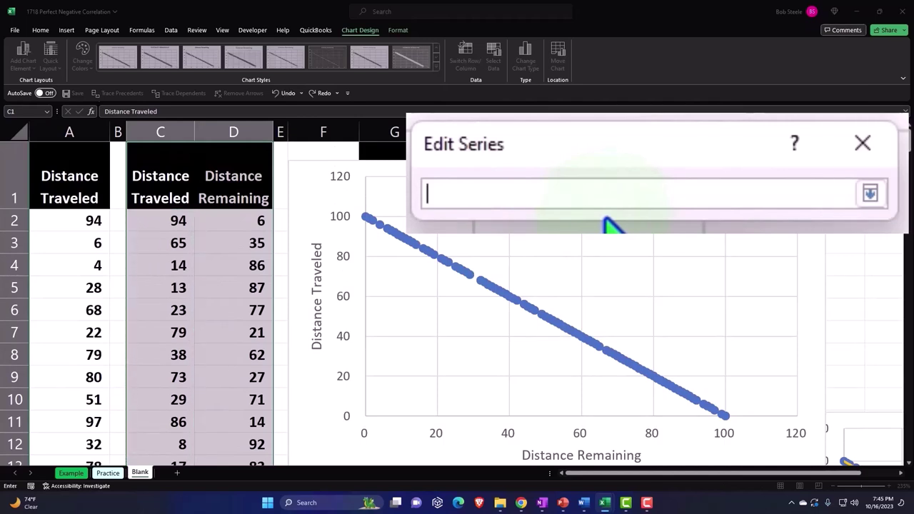
{"action": "left_click", "coordinate": [244, 219]}
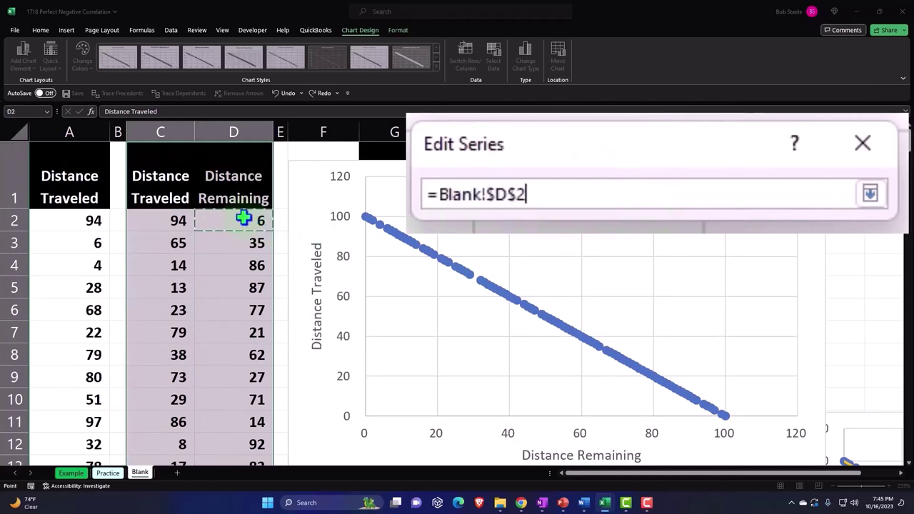
{"action": "key", "text": "ctrl+shift+Down"}
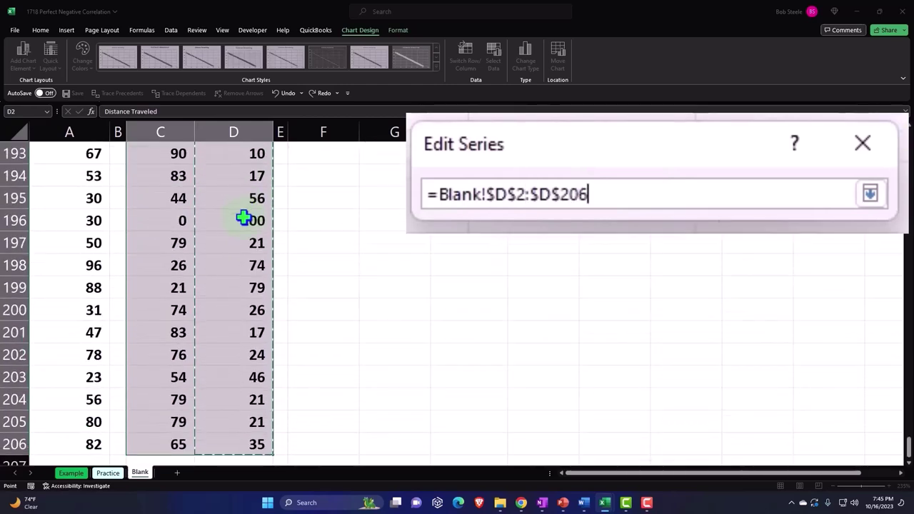
{"action": "key", "text": "ctrl+BackSpace"}
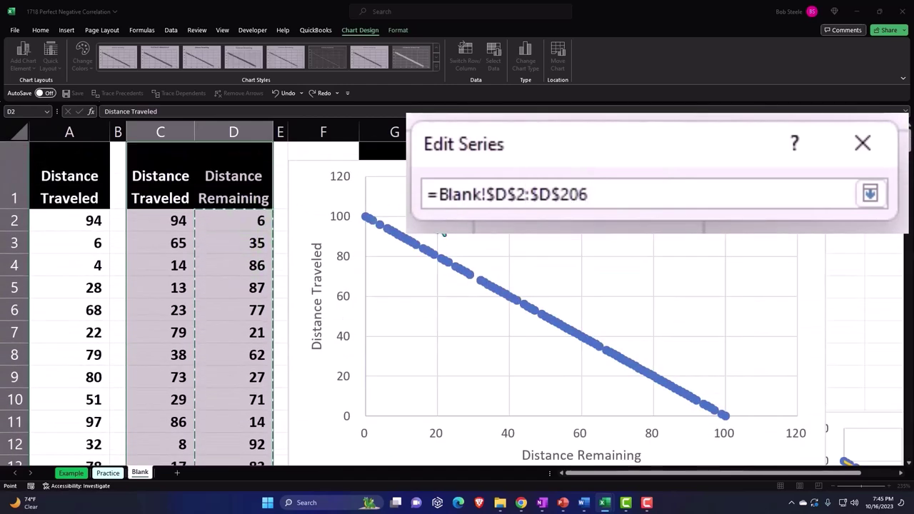
{"action": "left_click", "coordinate": [870, 194]}
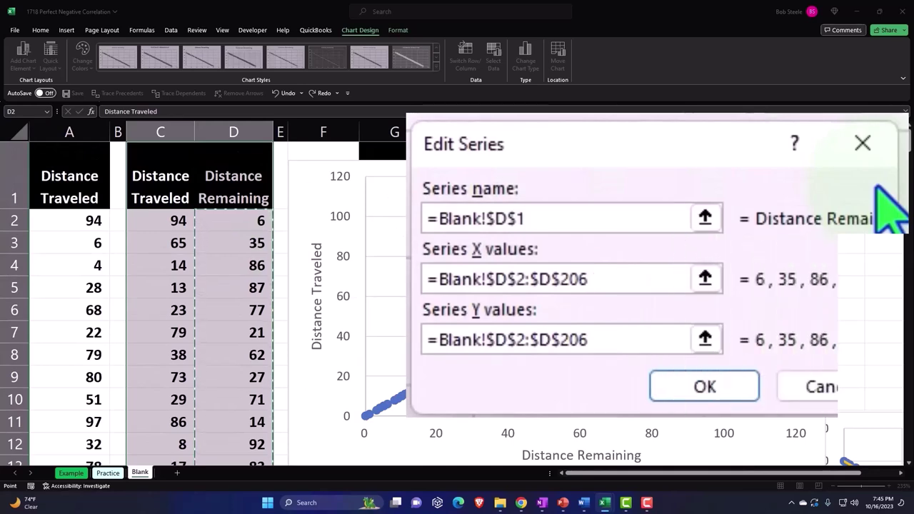
Step: Set the series Y values to Distance Traveled, C2:C206, and apply the data to the chart
{"action": "left_click", "coordinate": [705, 340]}
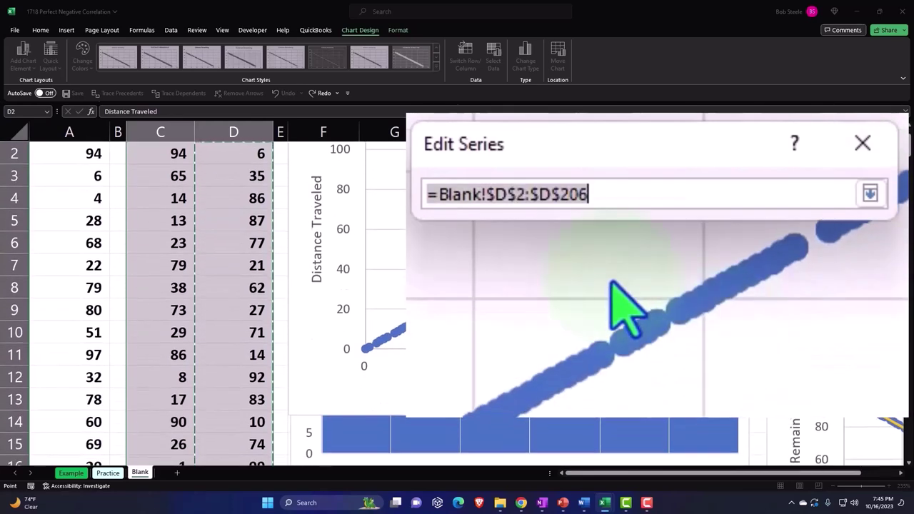
{"action": "key", "text": "ctrl+a"}
{"action": "key", "text": "BackSpace"}
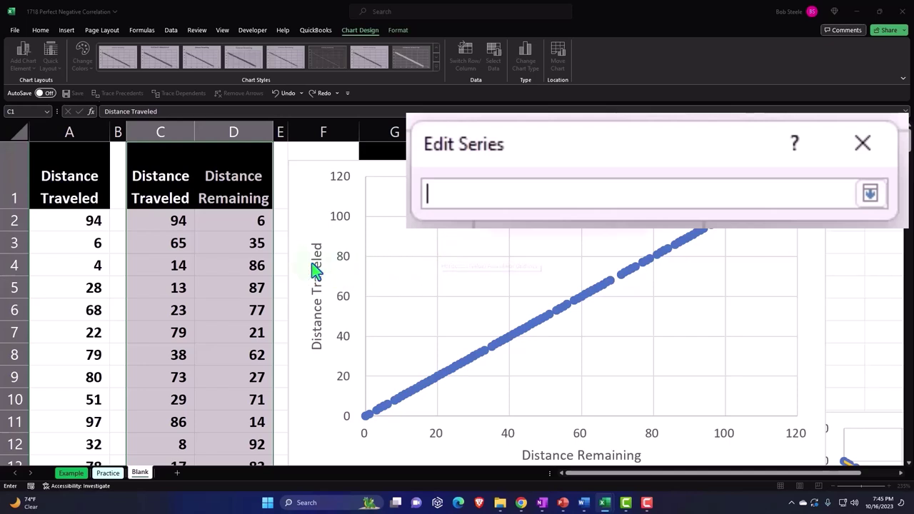
{"action": "left_click", "coordinate": [240, 223]}
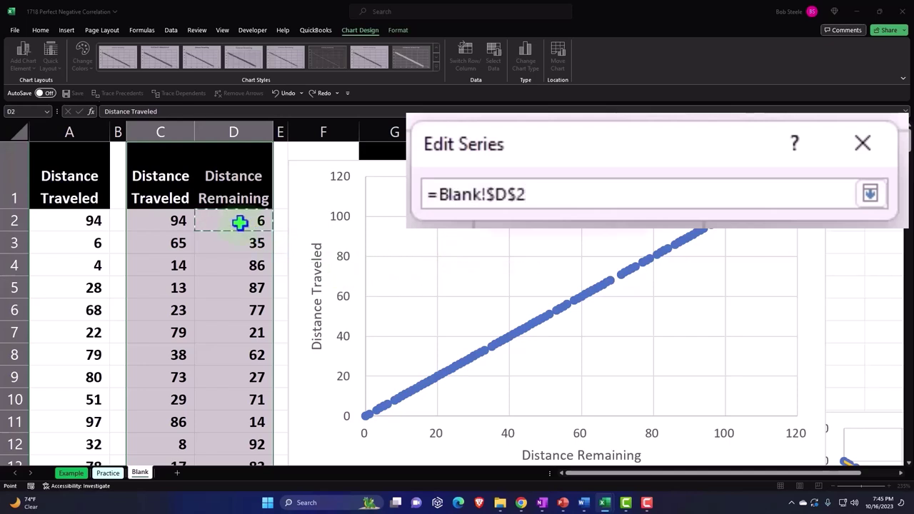
{"action": "left_click", "coordinate": [180, 222]}
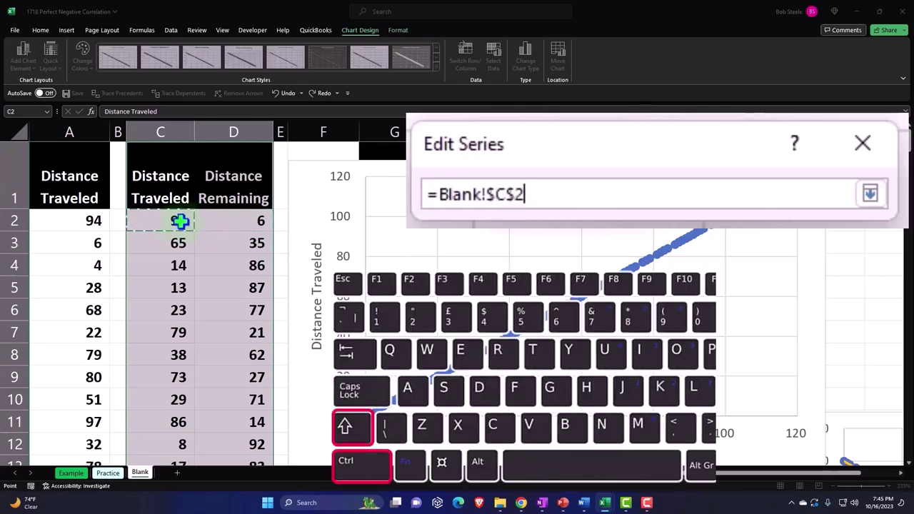
{"action": "key", "text": "ctrl+shift+Down"}
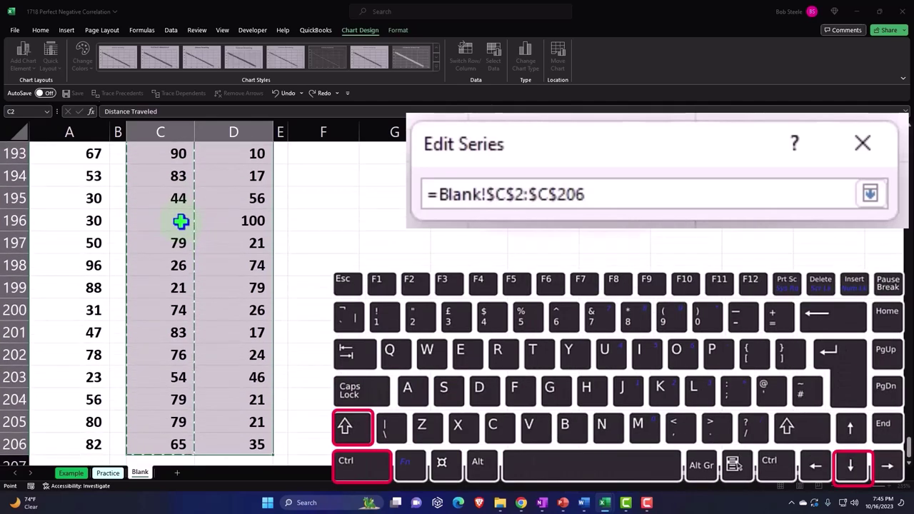
{"action": "key", "text": "ctrl+BackSpace"}
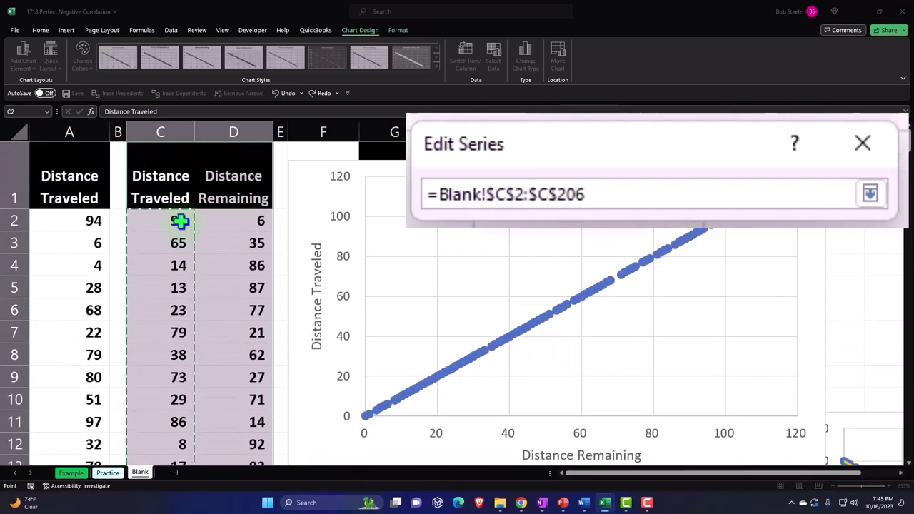
{"action": "left_click", "coordinate": [871, 193]}
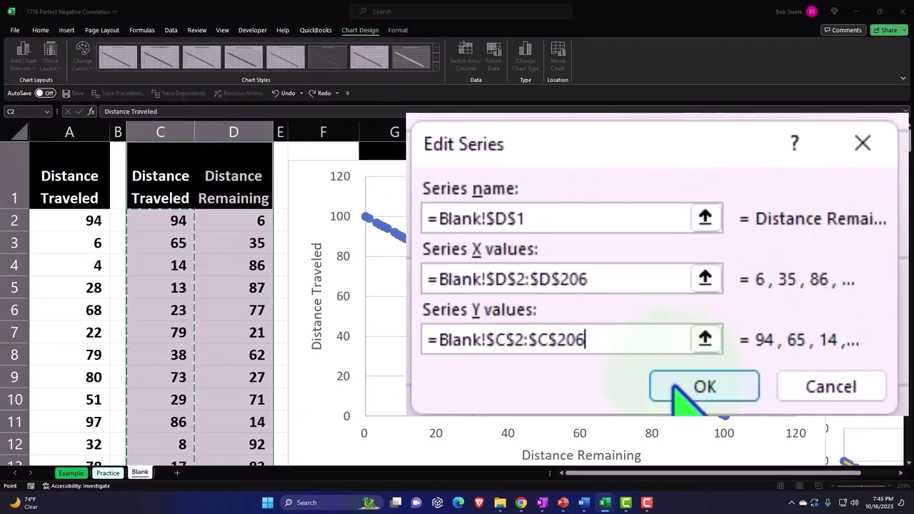
{"action": "left_click", "coordinate": [677, 395]}
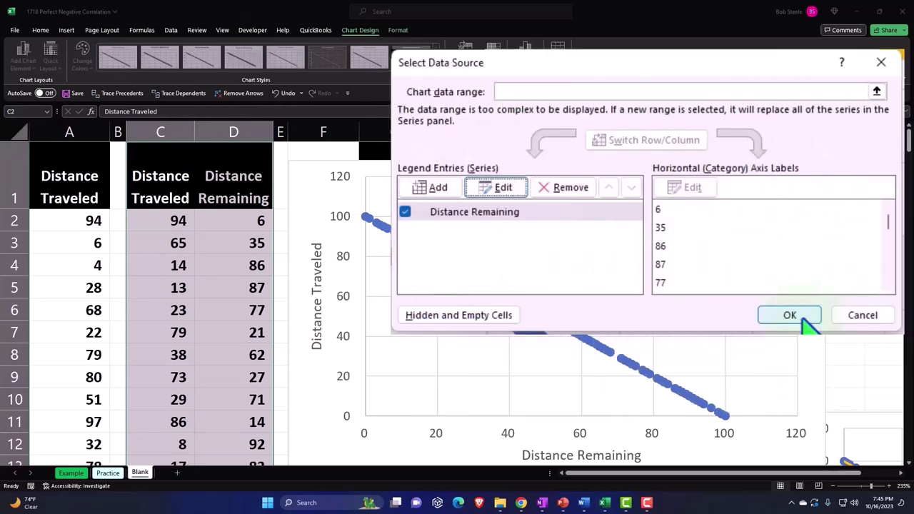
{"action": "left_click", "coordinate": [804, 321]}
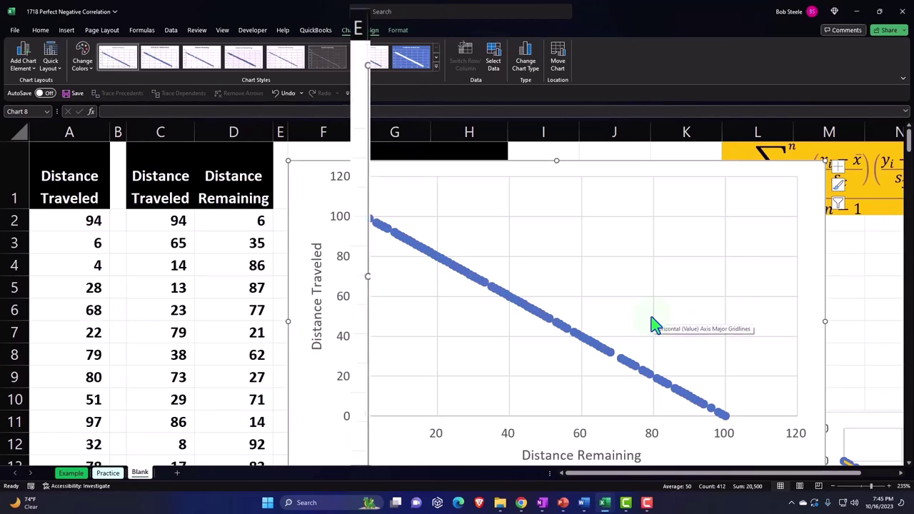
Step: Move the second scatter chart down and right, below the first scatter chart
{"action": "scroll", "coordinate": [654, 325], "scroll_direction": "down", "scroll_amount": 1}
{"action": "scroll", "coordinate": [653, 325], "scroll_direction": "down", "scroll_amount": 1}
{"action": "scroll", "coordinate": [652, 323], "scroll_direction": "down", "scroll_amount": 2}
{"action": "scroll", "coordinate": [651, 323], "scroll_direction": "down", "scroll_amount": 1}
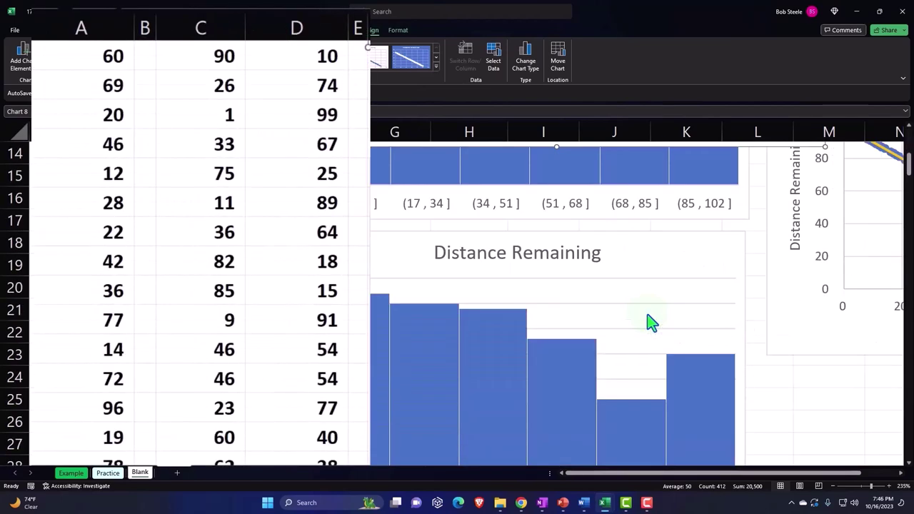
{"action": "scroll", "coordinate": [652, 323], "scroll_direction": "up", "scroll_amount": 4}
{"action": "scroll", "coordinate": [648, 322], "scroll_direction": "up", "scroll_amount": 1}
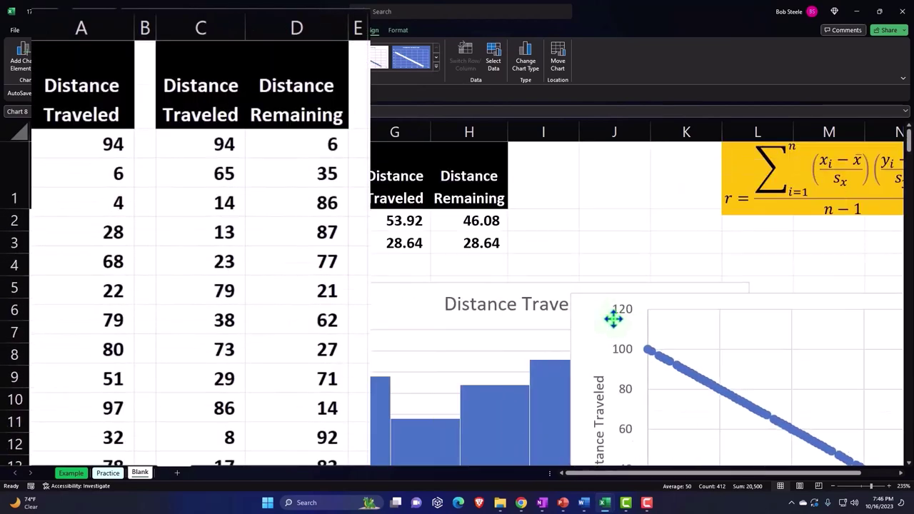
{"action": "left_click_drag", "start_coordinate": [303, 172], "coordinate": [690, 367]}
{"action": "left_click_drag", "start_coordinate": [724, 480], "coordinate": [775, 483]}
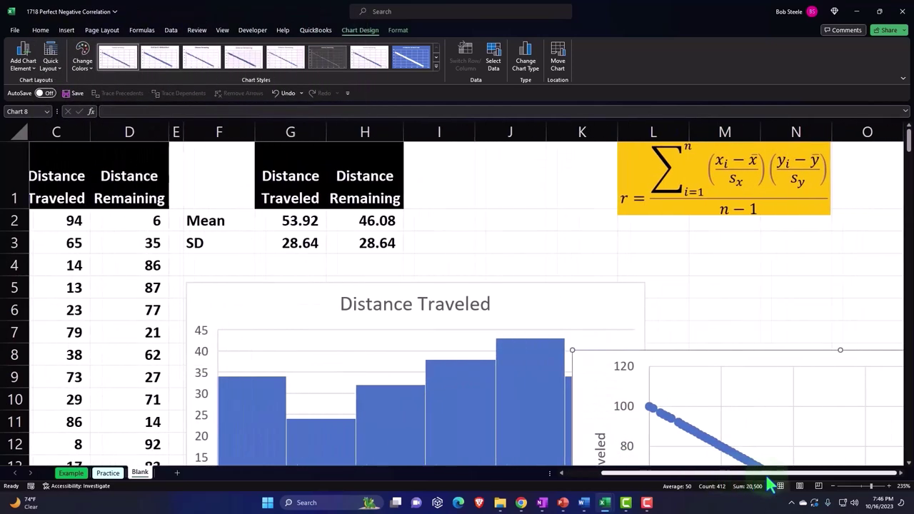
{"action": "scroll", "coordinate": [745, 320], "scroll_direction": "down", "scroll_amount": 2}
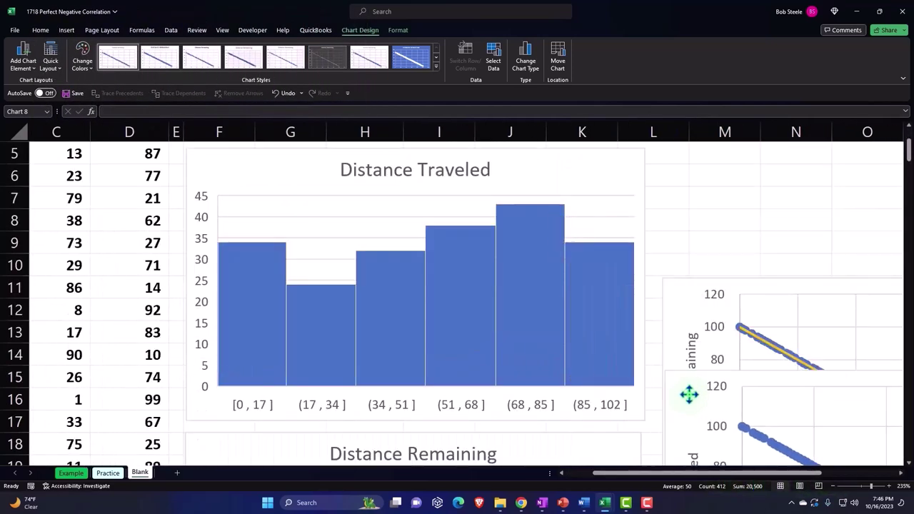
{"action": "left_click_drag", "start_coordinate": [598, 242], "coordinate": [694, 274]}
{"action": "scroll", "coordinate": [706, 287], "scroll_direction": "down", "scroll_amount": 3}
{"action": "left_click_drag", "start_coordinate": [695, 253], "coordinate": [684, 384]}
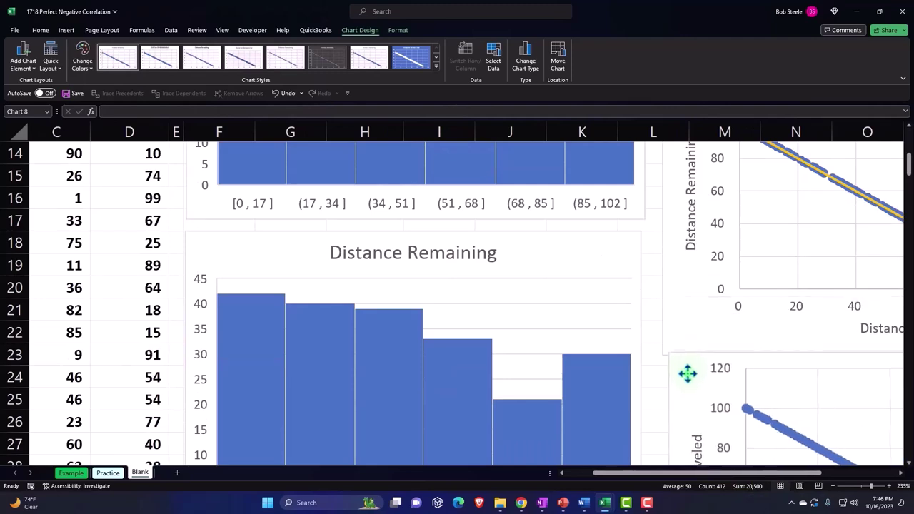
{"action": "left_click_drag", "start_coordinate": [702, 474], "coordinate": [847, 474]}
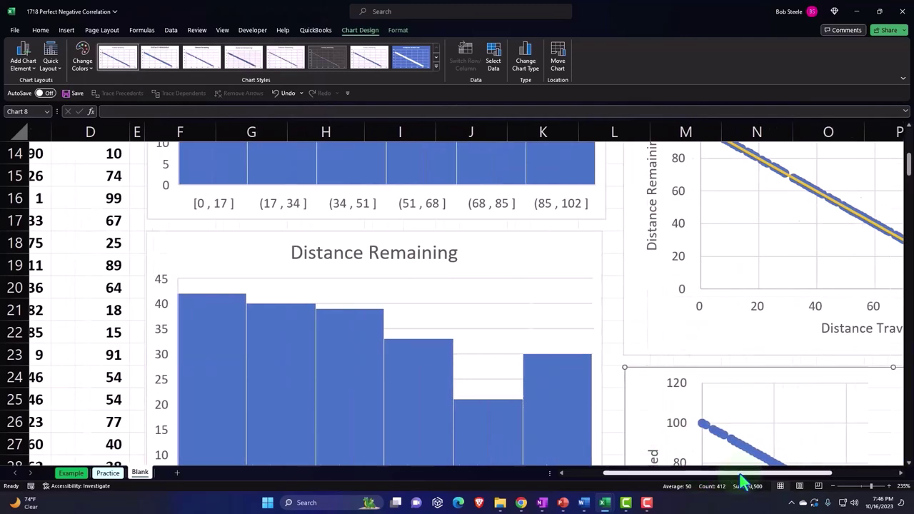
Step: Resize the second scatter chart by dragging its bottom-right corner handle
{"action": "scroll", "coordinate": [822, 355], "scroll_direction": "down", "scroll_amount": 3}
{"action": "scroll", "coordinate": [822, 355], "scroll_direction": "down", "scroll_amount": 1}
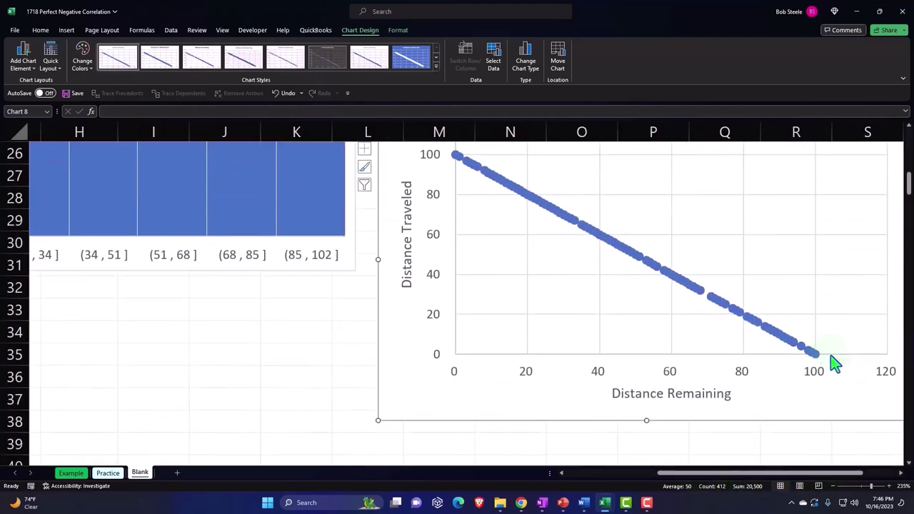
{"action": "scroll", "coordinate": [814, 429], "scroll_direction": "down", "scroll_amount": 1}
{"action": "scroll", "coordinate": [829, 484], "scroll_direction": "right", "scroll_amount": 1}
{"action": "scroll", "coordinate": [832, 484], "scroll_direction": "right", "scroll_amount": 1}
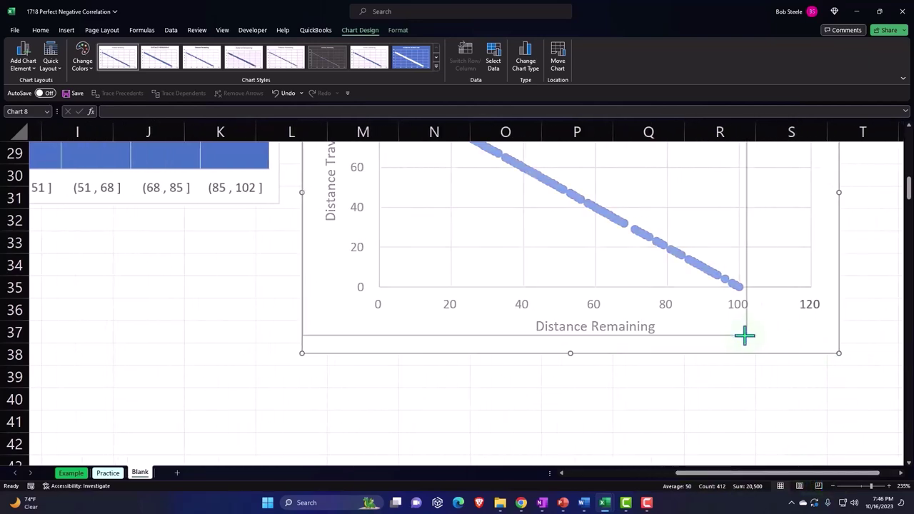
{"action": "left_click_drag", "start_coordinate": [840, 353], "coordinate": [745, 334]}
{"action": "scroll", "coordinate": [663, 357], "scroll_direction": "up", "scroll_amount": 4}
{"action": "scroll", "coordinate": [663, 367], "scroll_direction": "down", "scroll_amount": 3}
{"action": "scroll", "coordinate": [668, 367], "scroll_direction": "down", "scroll_amount": 1}
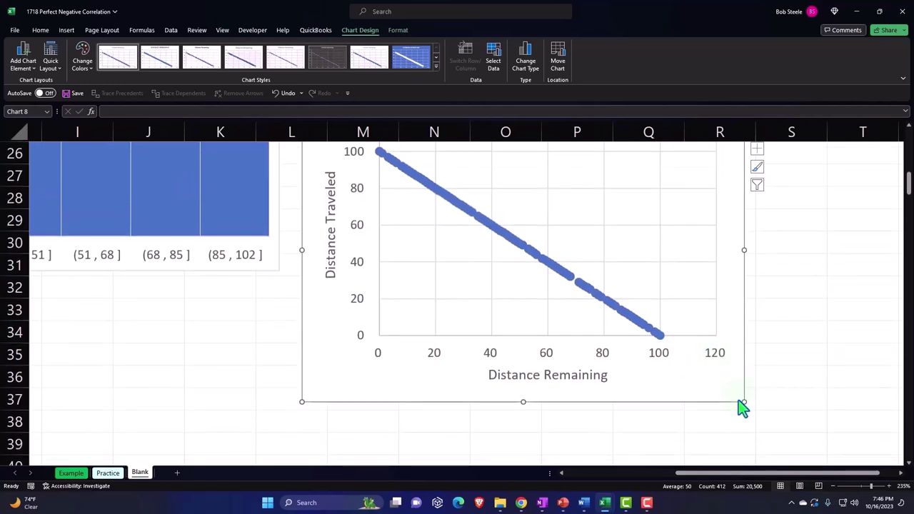
{"action": "left_click_drag", "start_coordinate": [743, 401], "coordinate": [749, 399]}
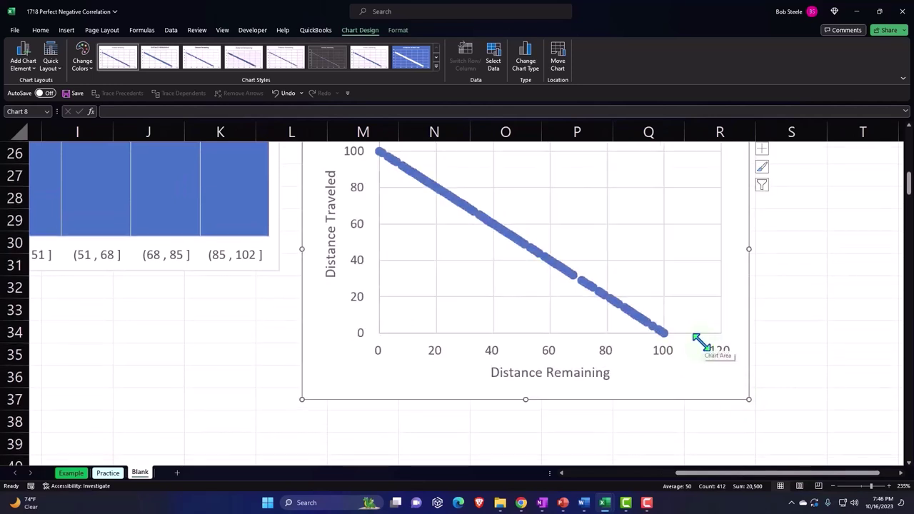
{"action": "scroll", "coordinate": [700, 341], "scroll_direction": "up", "scroll_amount": 3}
Step: Add a trendline to the second scatter chart and format it as a solid yellow line
{"action": "left_click", "coordinate": [762, 172]}
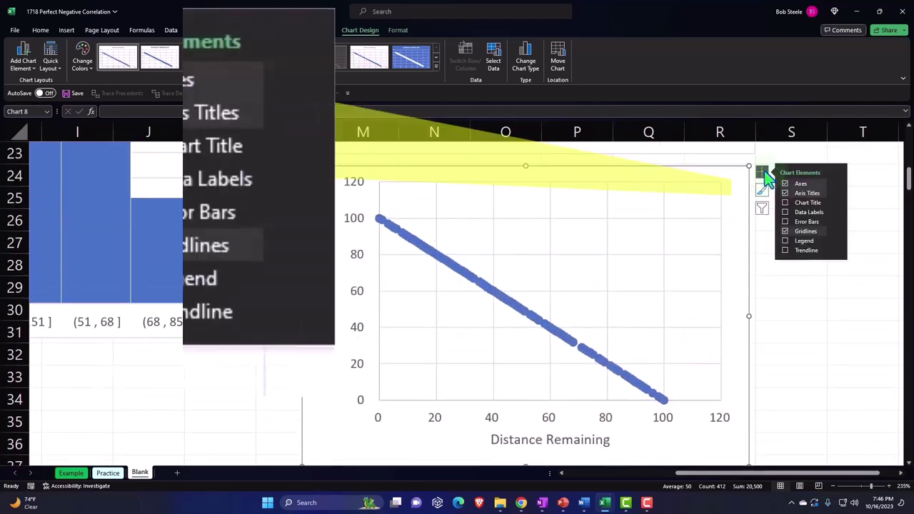
{"action": "left_click", "coordinate": [837, 250]}
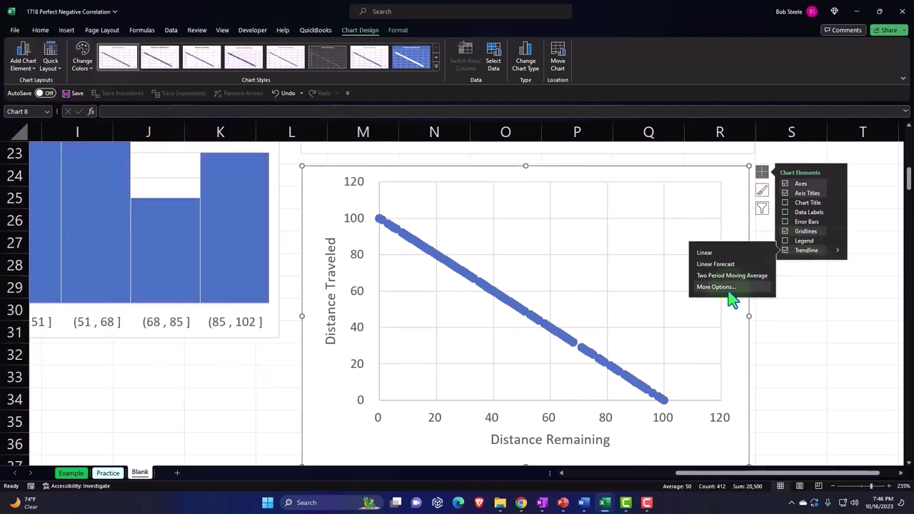
{"action": "left_click", "coordinate": [727, 287]}
{"action": "left_click", "coordinate": [794, 165]}
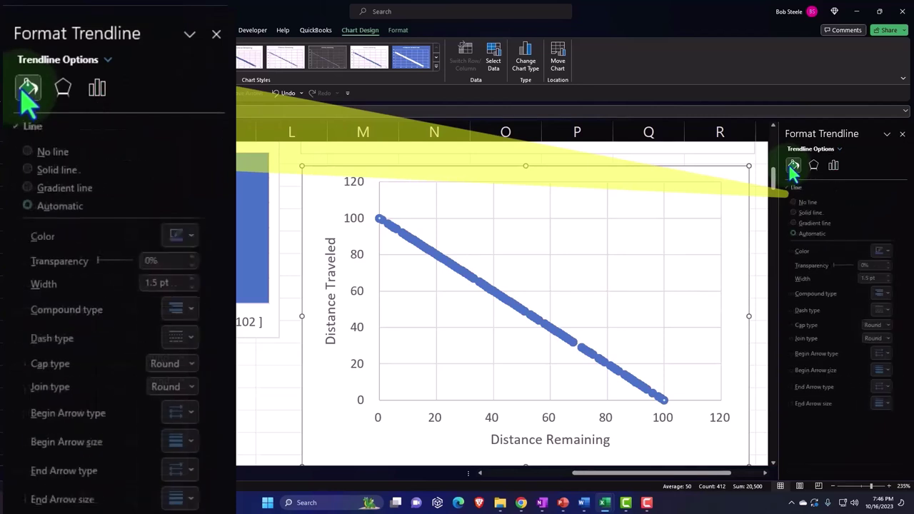
{"action": "left_click", "coordinate": [888, 310]}
{"action": "left_click", "coordinate": [891, 327]}
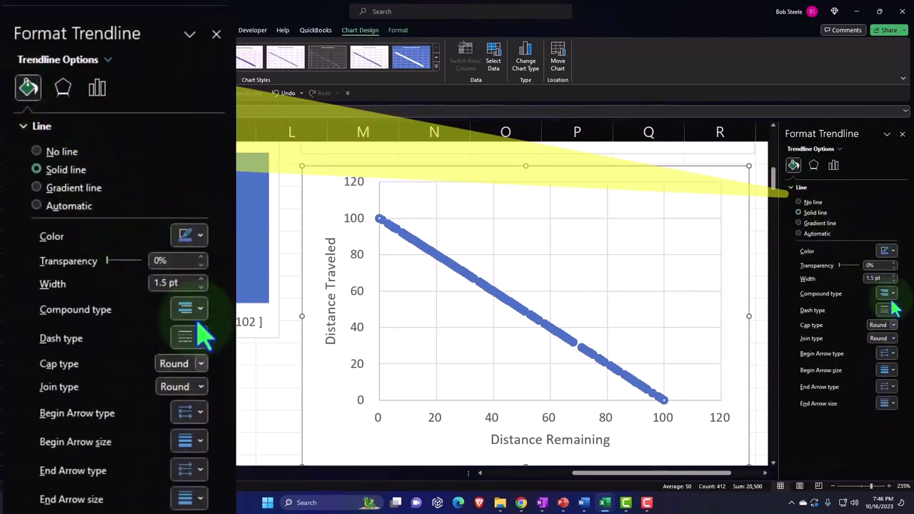
{"action": "left_click", "coordinate": [891, 254]}
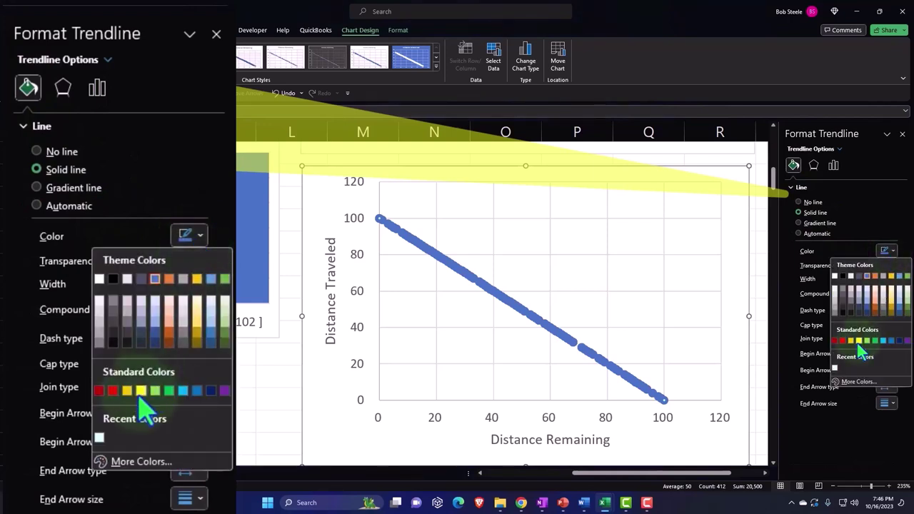
{"action": "left_click", "coordinate": [853, 344]}
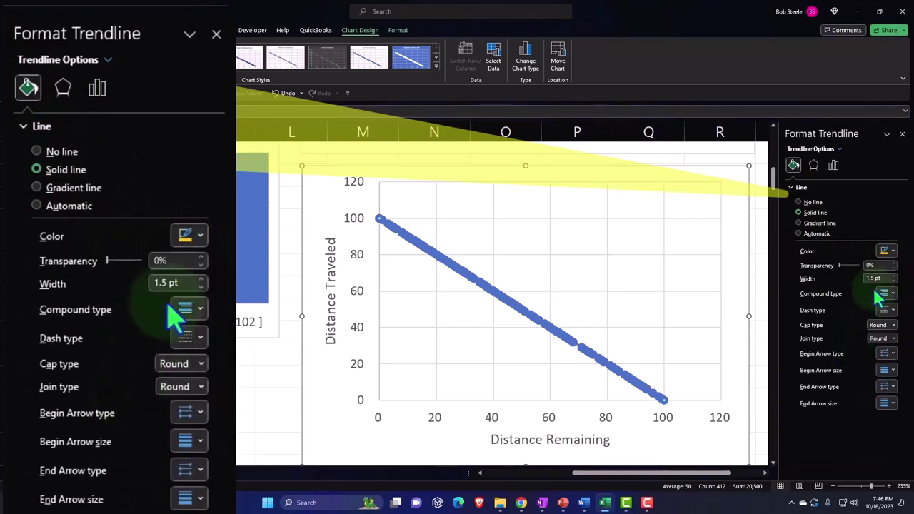
{"action": "left_click", "coordinate": [891, 252]}
{"action": "left_click", "coordinate": [853, 341]}
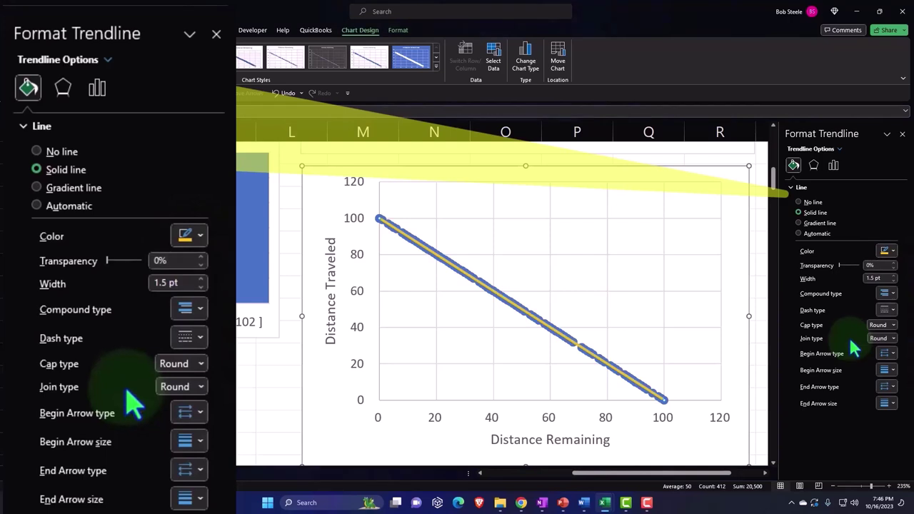
{"action": "left_click", "coordinate": [903, 133]}
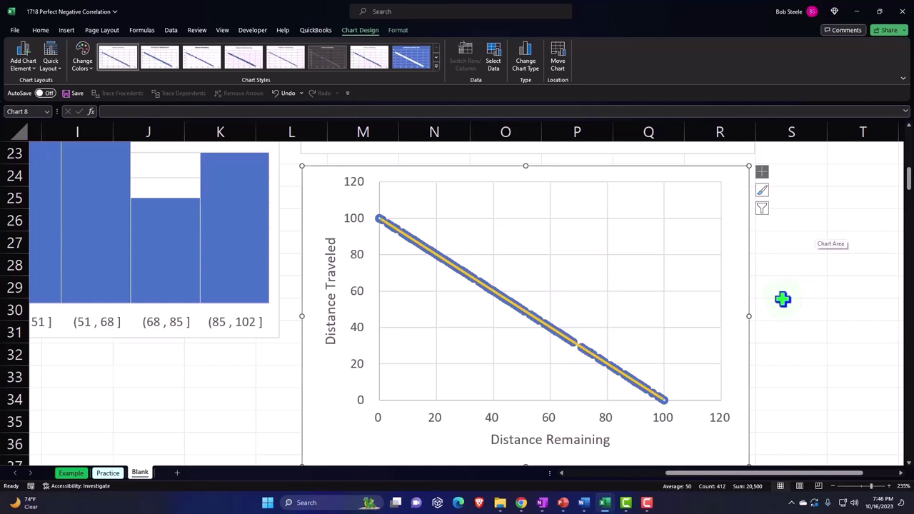
{"action": "key", "text": "Escape"}
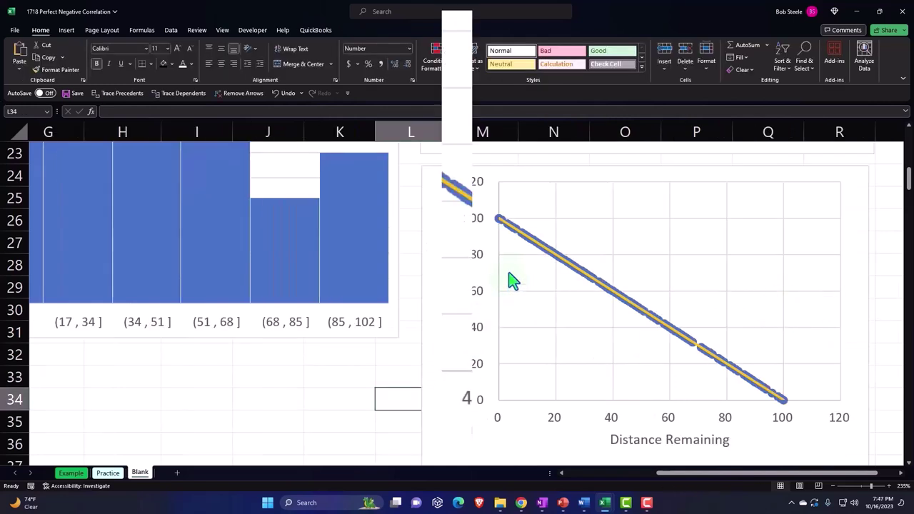
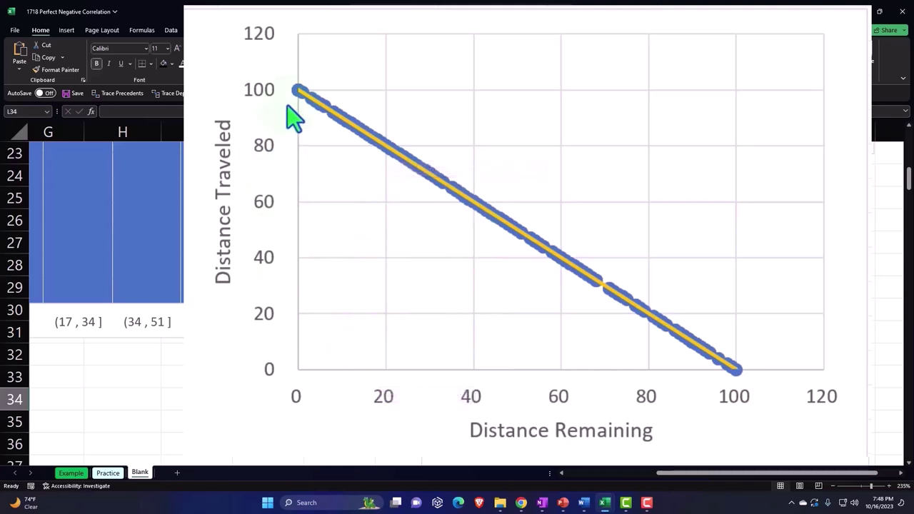
Step: Drag the Distance Remaining scatter chart far to the right, past column T
{"action": "mouse_move", "coordinate": [299, 107]}
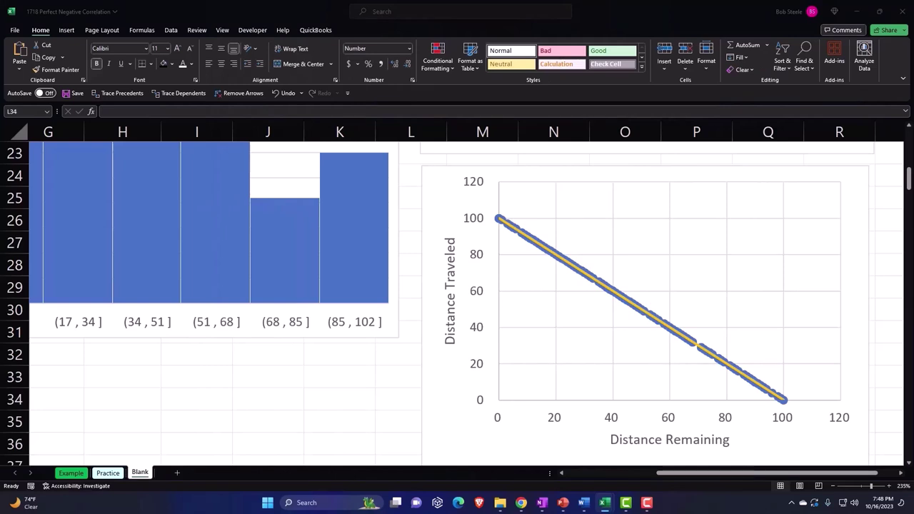
{"action": "left_click", "coordinate": [385, 416]}
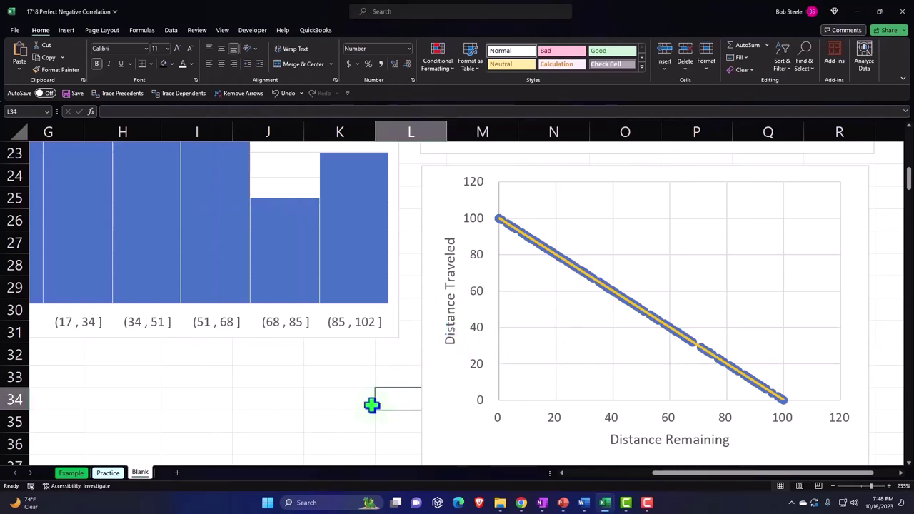
{"action": "scroll", "coordinate": [378, 400], "scroll_direction": "up", "scroll_amount": 7}
{"action": "left_click_drag", "start_coordinate": [421, 343], "coordinate": [799, 320]}
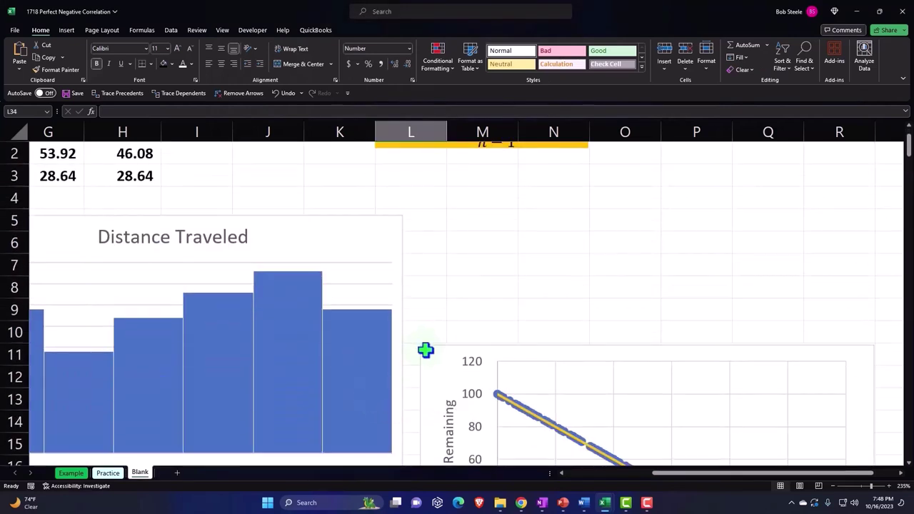
{"action": "scroll", "coordinate": [587, 319], "scroll_direction": "down", "scroll_amount": 3}
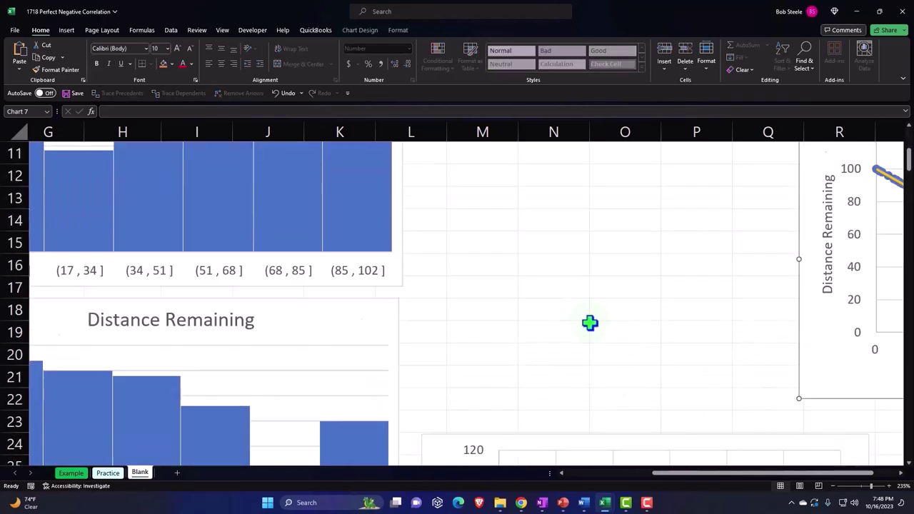
{"action": "scroll", "coordinate": [590, 322], "scroll_direction": "down", "scroll_amount": 2}
{"action": "mouse_move", "coordinate": [551, 312]}
{"action": "left_mouse_down"}
{"action": "mouse_move", "coordinate": [827, 307]}
{"action": "mouse_move", "coordinate": [680, 400]}
{"action": "left_mouse_up"}
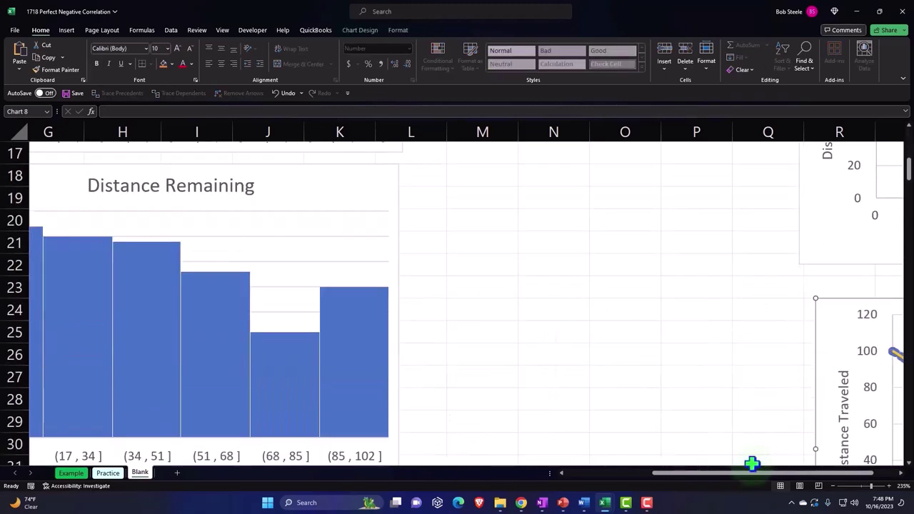
{"action": "scroll", "coordinate": [679, 401], "scroll_direction": "up", "scroll_amount": 3}
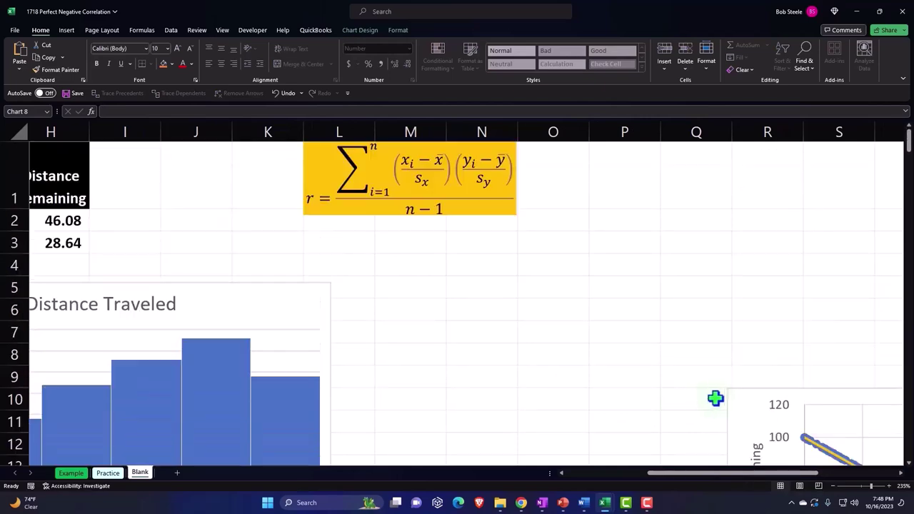
{"action": "left_click_drag", "start_coordinate": [735, 403], "coordinate": [871, 387]}
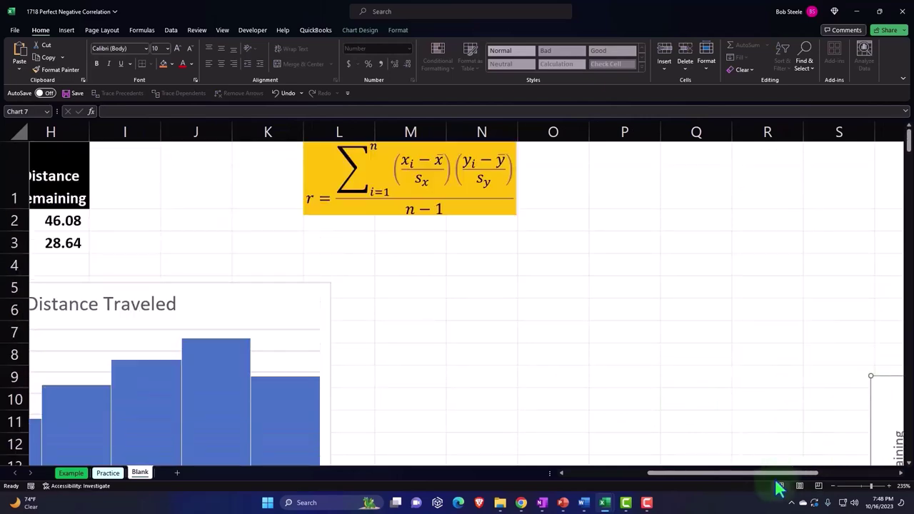
{"action": "left_click_drag", "start_coordinate": [778, 477], "coordinate": [802, 477]}
Step: Move the Distance Traveled scatter chart right beside it, then scroll back to column F
{"action": "scroll", "coordinate": [692, 310], "scroll_direction": "right", "scroll_amount": 2}
{"action": "scroll", "coordinate": [692, 310], "scroll_direction": "down", "scroll_amount": 3}
{"action": "scroll", "coordinate": [692, 310], "scroll_direction": "down", "scroll_amount": 2}
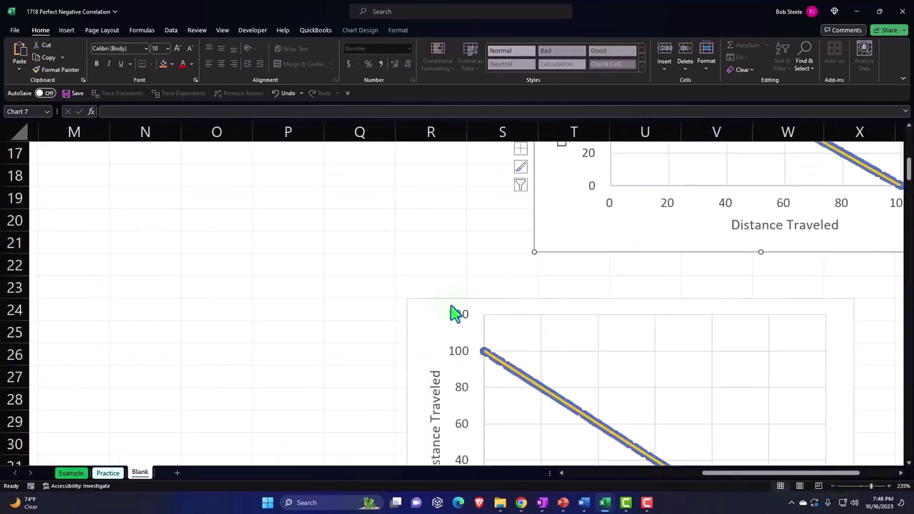
{"action": "left_click_drag", "start_coordinate": [416, 307], "coordinate": [616, 308]}
{"action": "scroll", "coordinate": [522, 339], "scroll_direction": "up", "scroll_amount": 4}
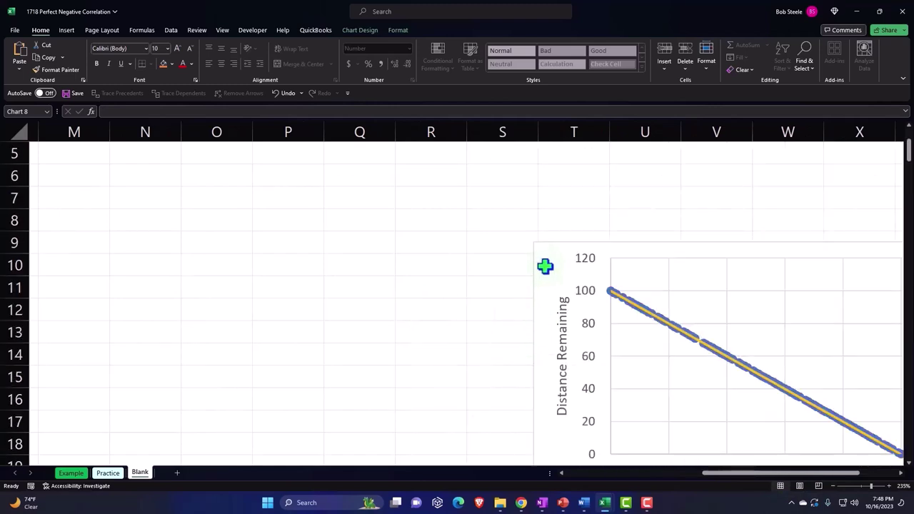
{"action": "left_click_drag", "start_coordinate": [545, 265], "coordinate": [800, 253]}
{"action": "scroll", "coordinate": [684, 273], "scroll_direction": "down", "scroll_amount": 4}
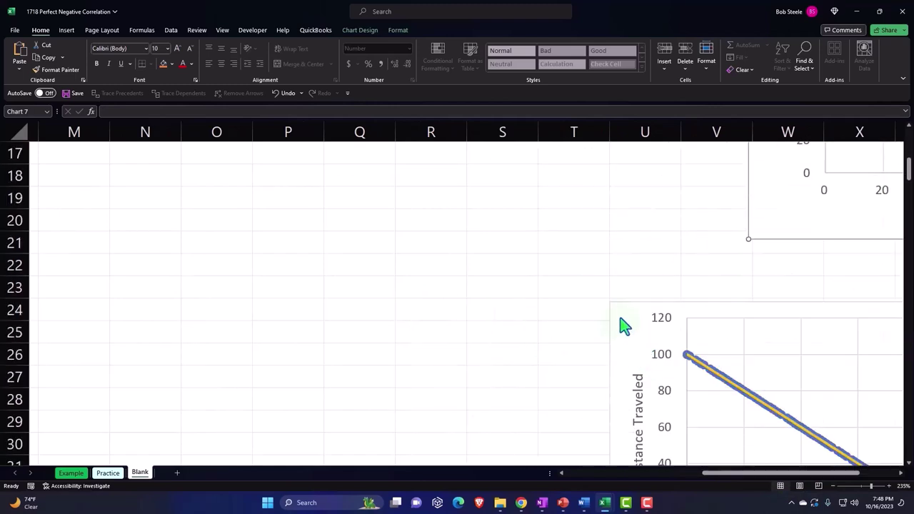
{"action": "left_click_drag", "start_coordinate": [622, 325], "coordinate": [769, 306]}
{"action": "left_click", "coordinate": [540, 337]}
{"action": "scroll", "coordinate": [520, 343], "scroll_direction": "up", "scroll_amount": 4}
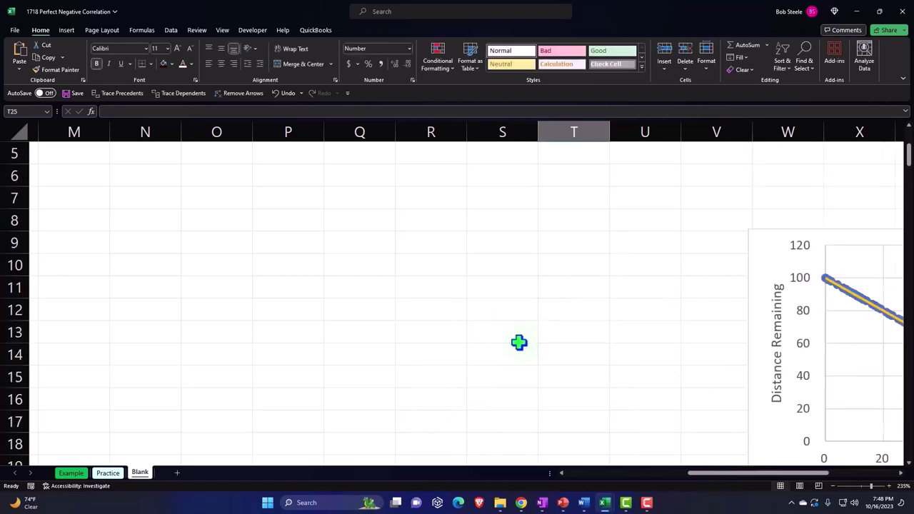
{"action": "scroll", "coordinate": [519, 343], "scroll_direction": "up", "scroll_amount": 2}
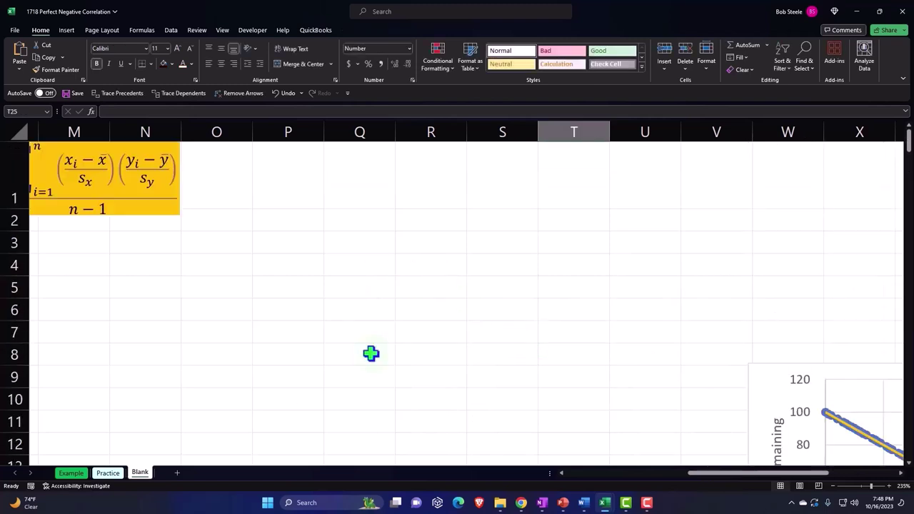
{"action": "left_click_drag", "start_coordinate": [691, 475], "coordinate": [612, 491]}
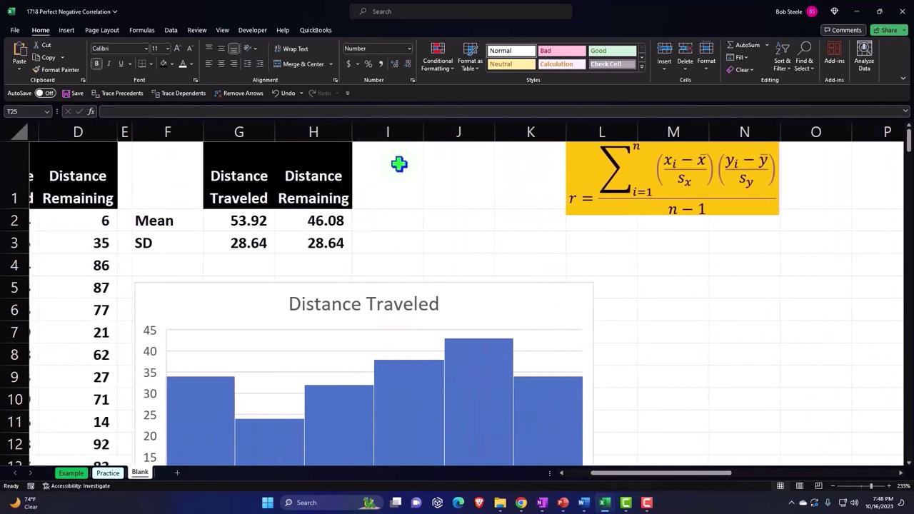
Step: Widen column I to 30 and make the Distance Traveled histogram narrower
{"action": "left_click_drag", "start_coordinate": [421, 129], "coordinate": [597, 127]}
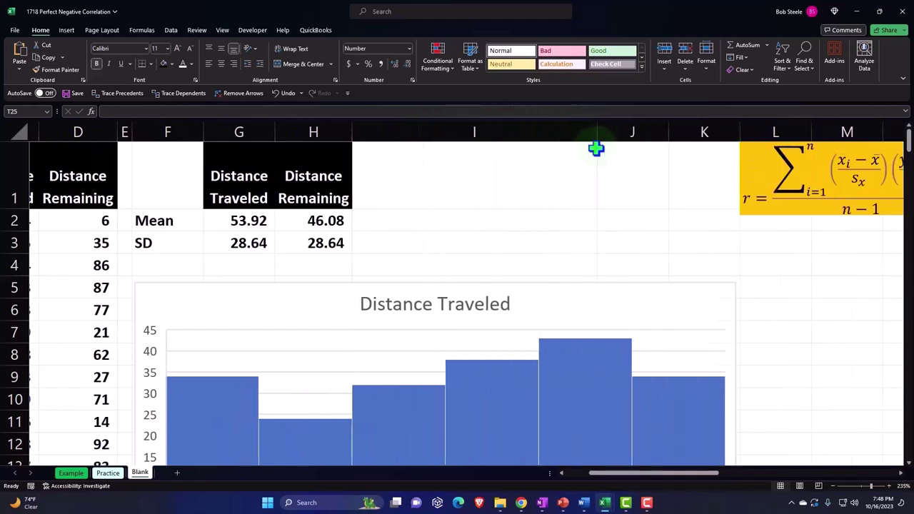
{"action": "left_click", "coordinate": [685, 291]}
{"action": "scroll", "coordinate": [688, 300], "scroll_direction": "down", "scroll_amount": 3}
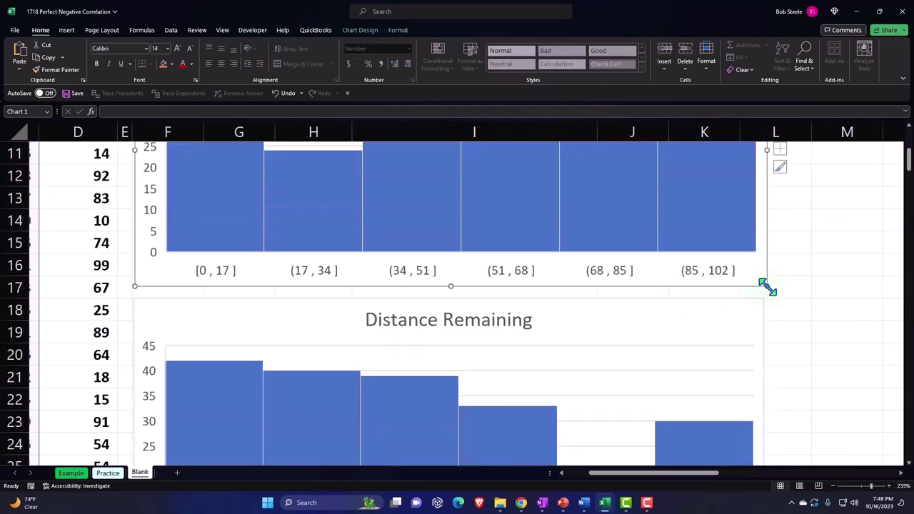
{"action": "left_click_drag", "start_coordinate": [766, 285], "coordinate": [599, 284]}
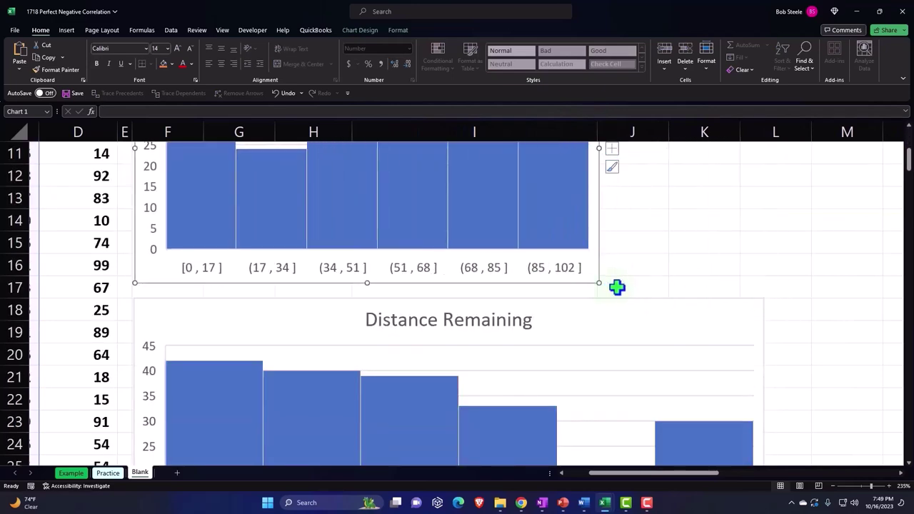
{"action": "scroll", "coordinate": [615, 287], "scroll_direction": "up", "scroll_amount": 3}
{"action": "scroll", "coordinate": [619, 307], "scroll_direction": "down", "scroll_amount": 2}
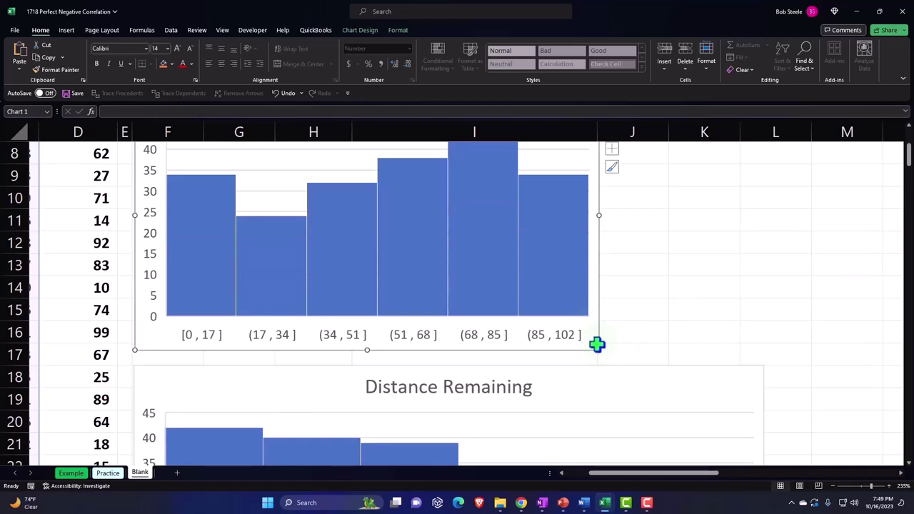
{"action": "left_click_drag", "start_coordinate": [599, 350], "coordinate": [590, 347]}
{"action": "scroll", "coordinate": [659, 339], "scroll_direction": "down", "scroll_amount": 6}
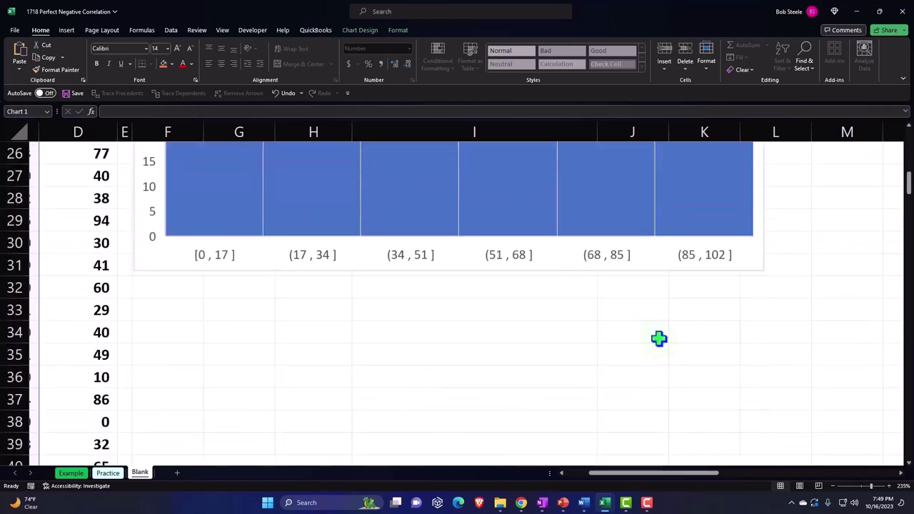
{"action": "left_click", "coordinate": [765, 272]}
Step: Narrow the Distance Remaining histogram so it ends at column J
{"action": "left_click", "coordinate": [763, 268]}
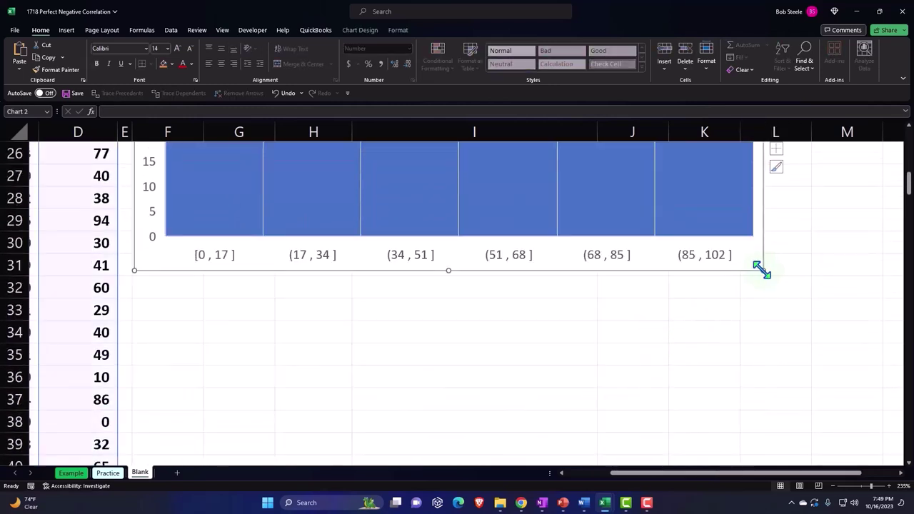
{"action": "left_click_drag", "start_coordinate": [759, 267], "coordinate": [591, 270]}
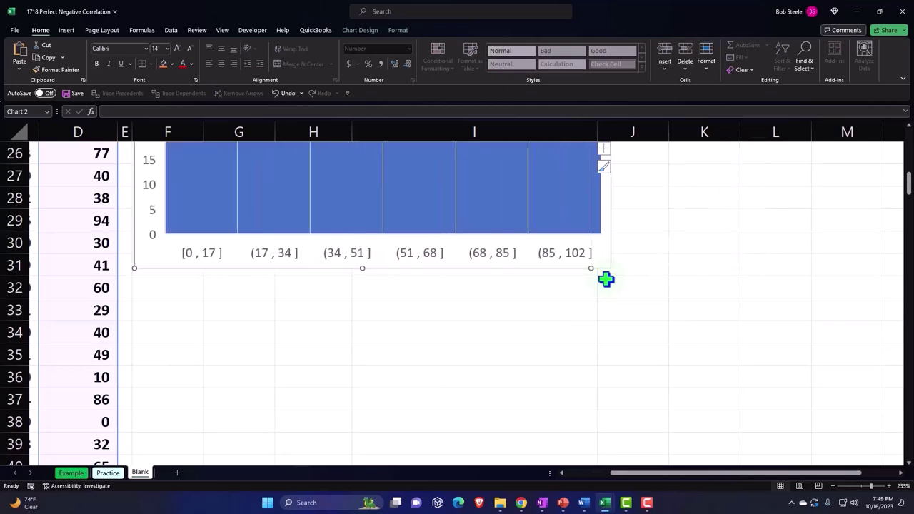
{"action": "scroll", "coordinate": [610, 282], "scroll_direction": "up", "scroll_amount": 4}
{"action": "scroll", "coordinate": [610, 280], "scroll_direction": "up", "scroll_amount": 3}
{"action": "scroll", "coordinate": [612, 281], "scroll_direction": "up", "scroll_amount": 2}
{"action": "left_click", "coordinate": [662, 226]}
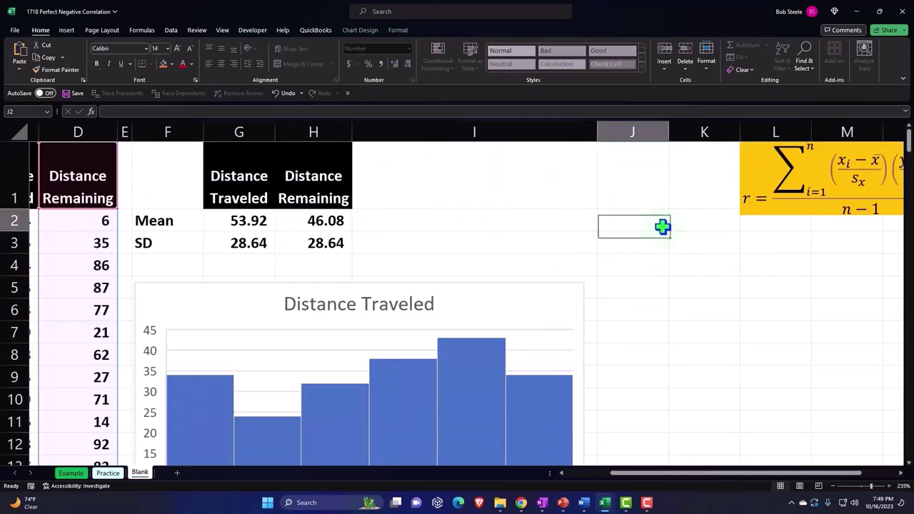
Step: Place the yellow correlation formula box in column I beside the Mean/SD table
{"action": "left_click", "coordinate": [739, 159]}
{"action": "left_click_drag", "start_coordinate": [739, 158], "coordinate": [602, 164]}
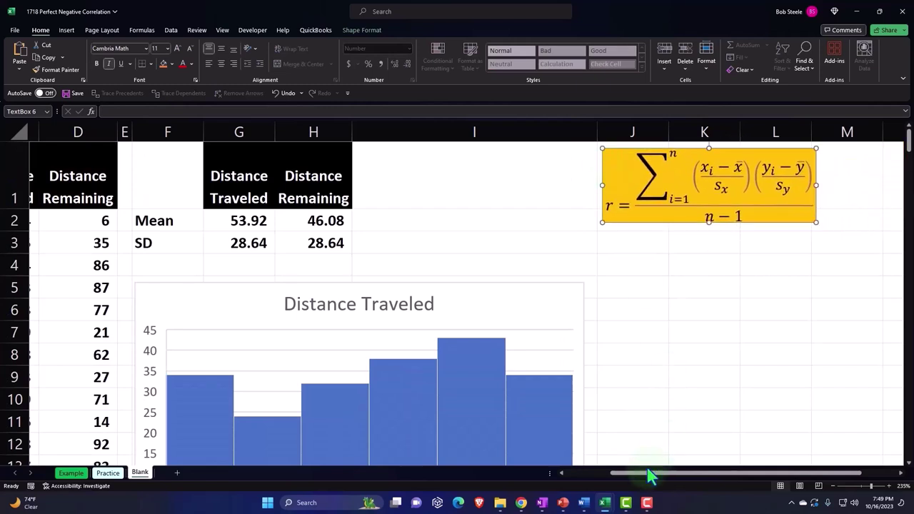
{"action": "scroll", "coordinate": [645, 478], "scroll_direction": "right", "scroll_amount": 2}
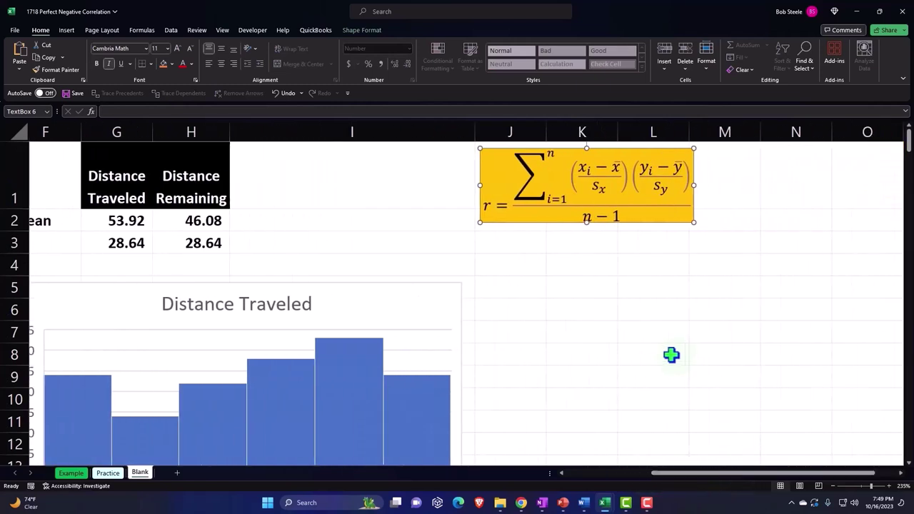
{"action": "left_click_drag", "start_coordinate": [481, 159], "coordinate": [243, 158]}
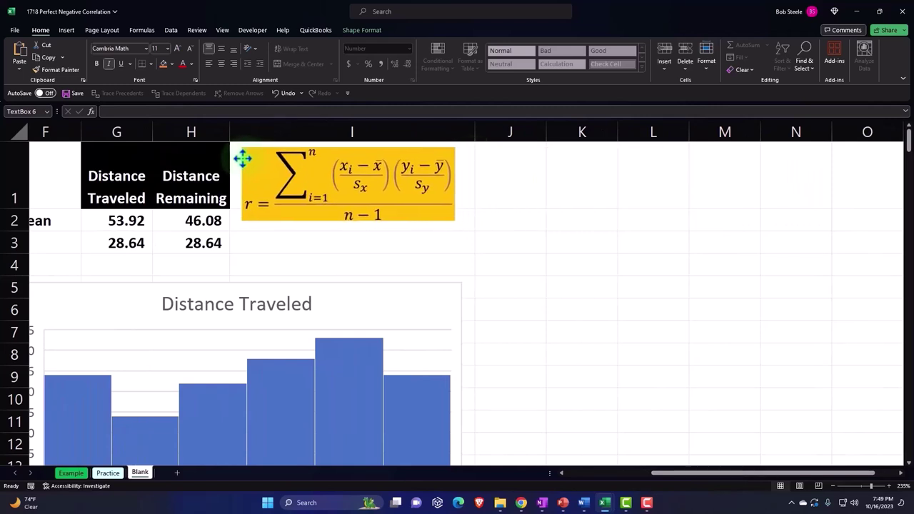
{"action": "left_click_drag", "start_coordinate": [657, 474], "coordinate": [693, 476]}
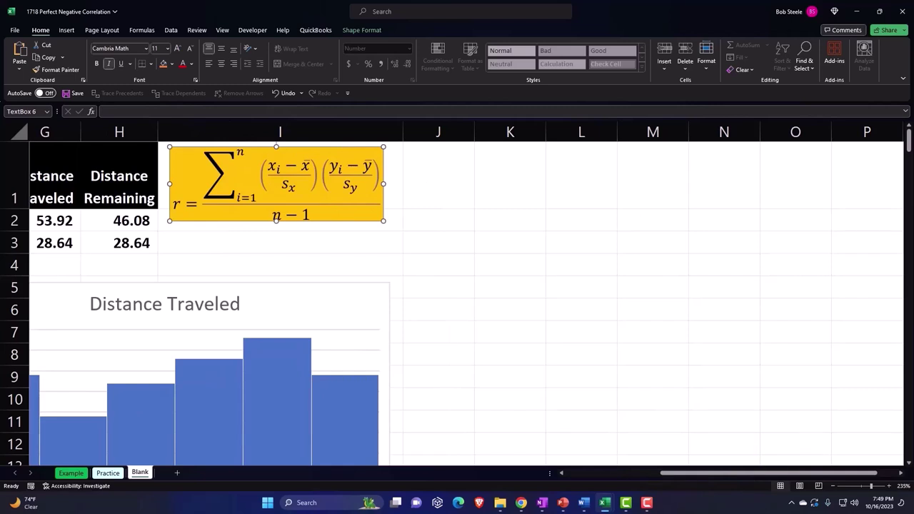
{"action": "left_click", "coordinate": [412, 175]}
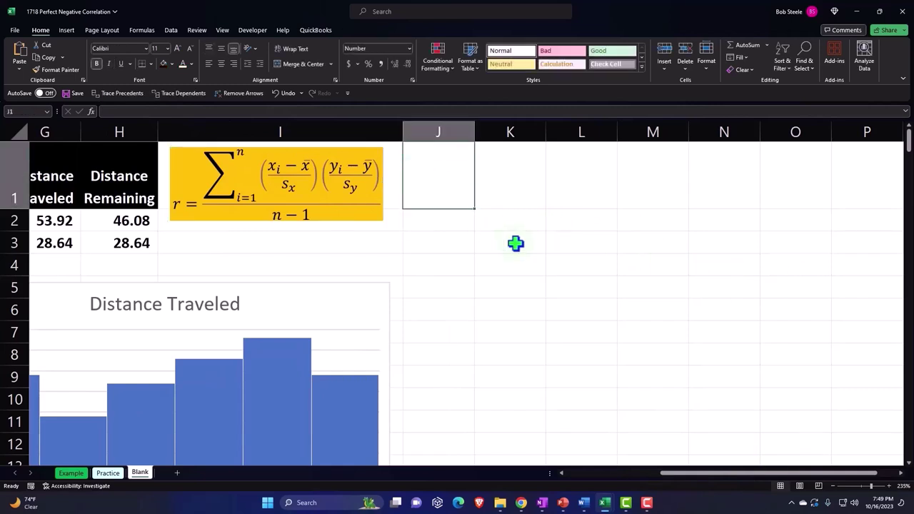
Step: Copy the Distance Traveled and Distance Remaining data in columns C:D, headers included
{"action": "key", "text": "Left"}
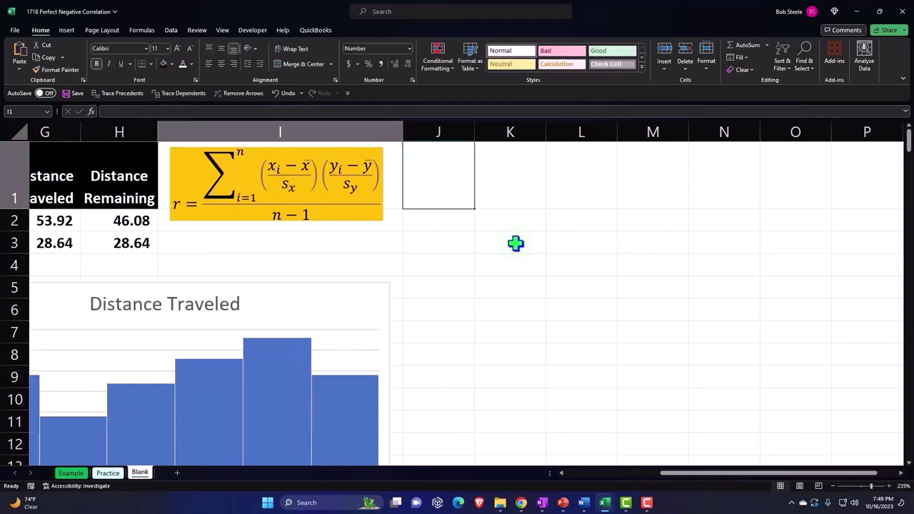
{"action": "key", "text": "Left"}
{"action": "key", "text": "Left"}
{"action": "key", "text": "Left"}
{"action": "key", "text": "Left"}
{"action": "key", "text": "Left"}
{"action": "key", "text": "Right"}
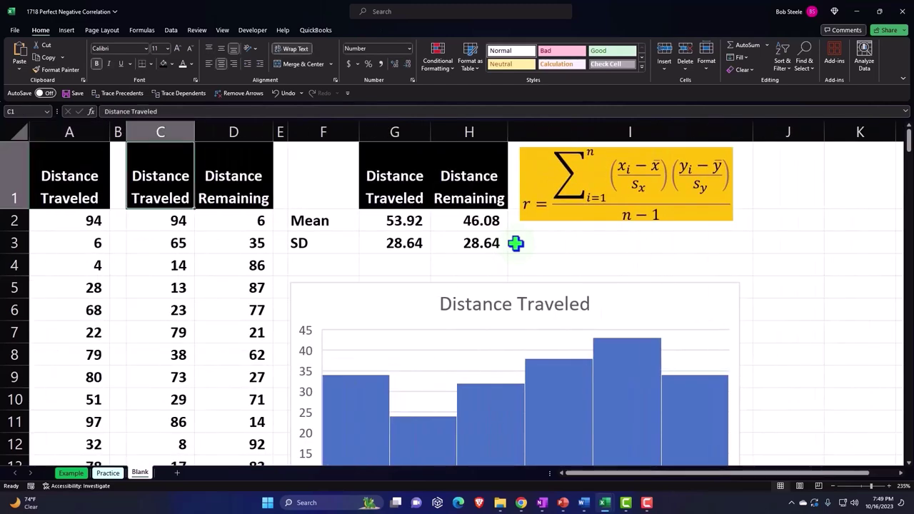
{"action": "key", "text": "shift+Right"}
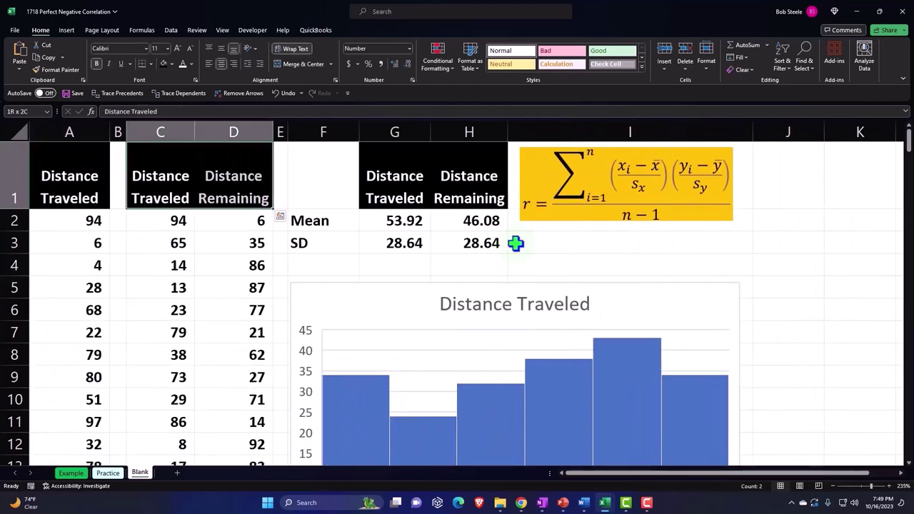
{"action": "key", "text": "ctrl+shift+Down"}
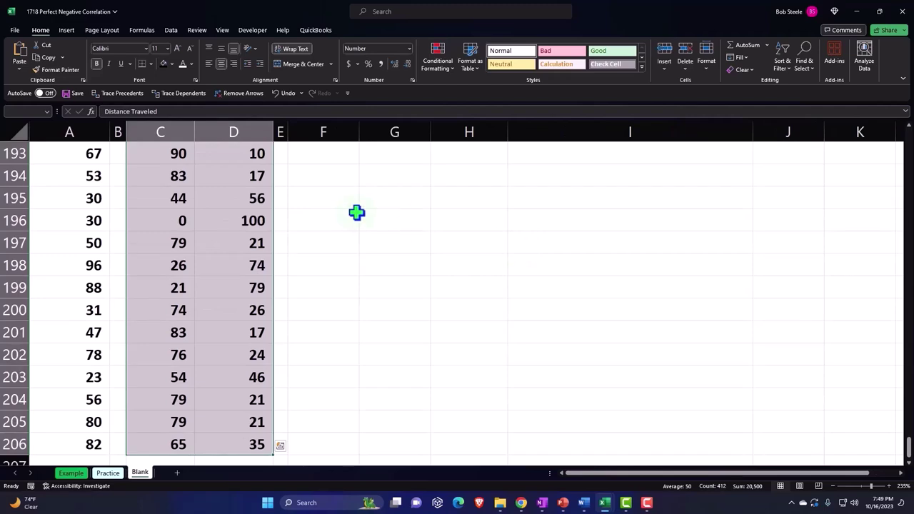
{"action": "right_click", "coordinate": [235, 213]}
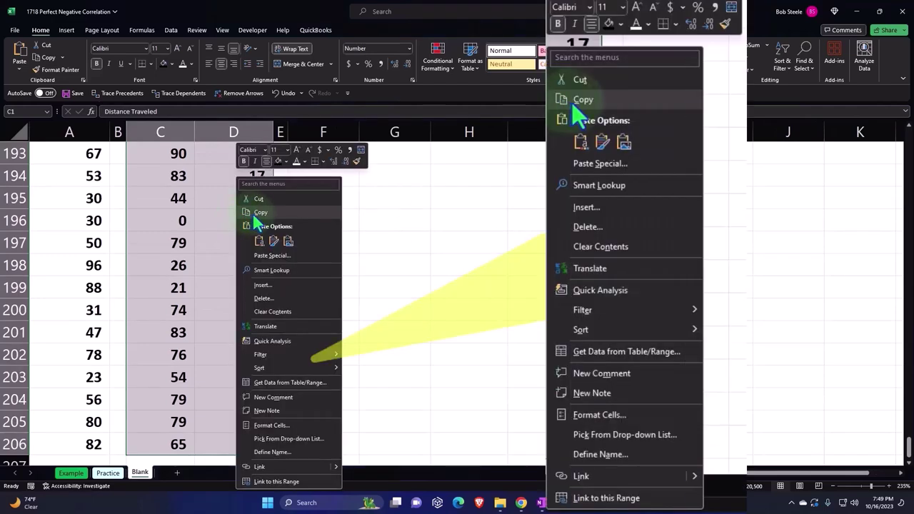
{"action": "left_click", "coordinate": [257, 223]}
Step: Paste the copied columns starting at cell J1
{"action": "left_click", "coordinate": [803, 174]}
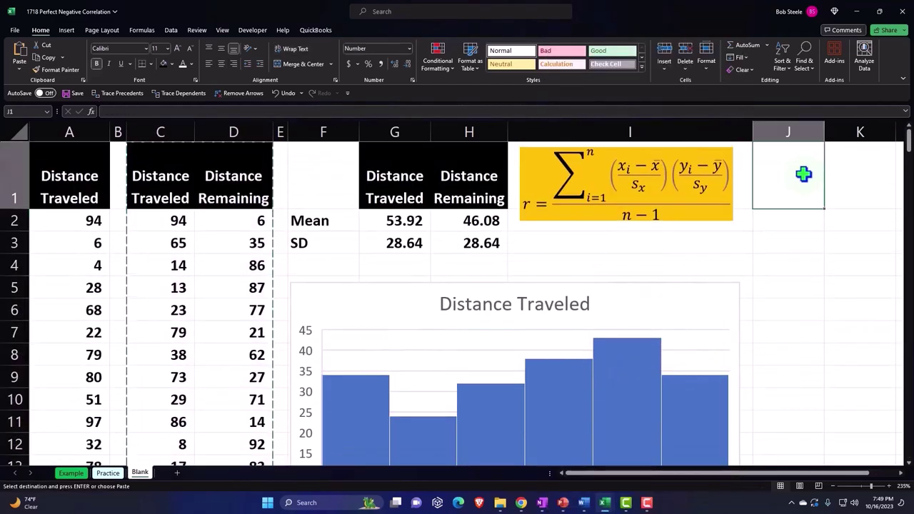
{"action": "scroll", "coordinate": [804, 174], "scroll_direction": "right", "scroll_amount": 6}
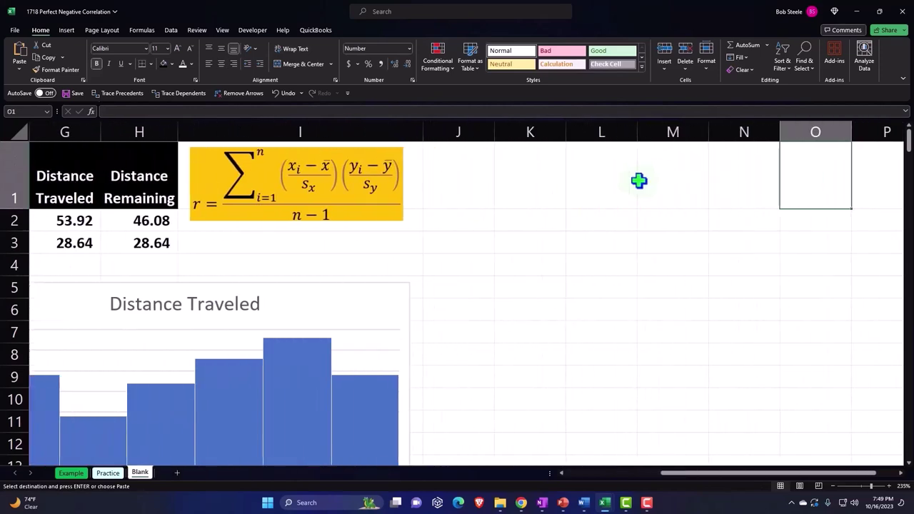
{"action": "right_click", "coordinate": [460, 181]}
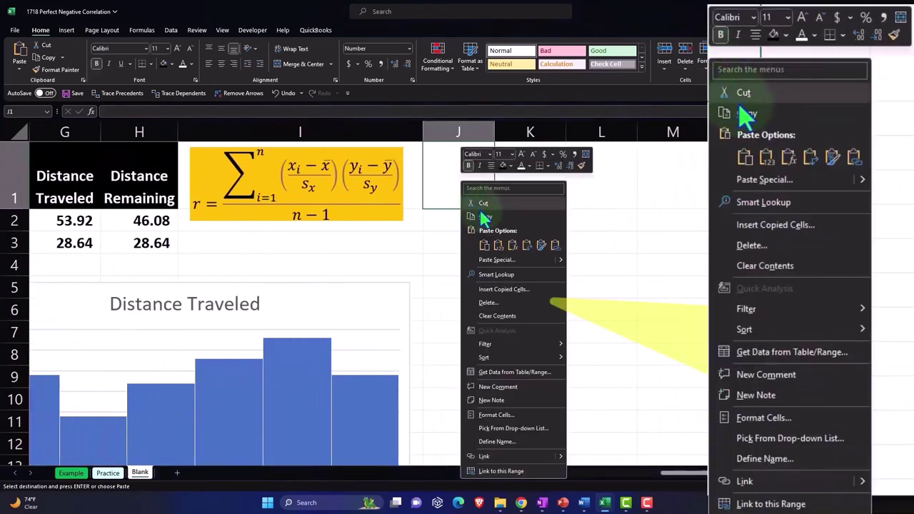
{"action": "left_click", "coordinate": [488, 247]}
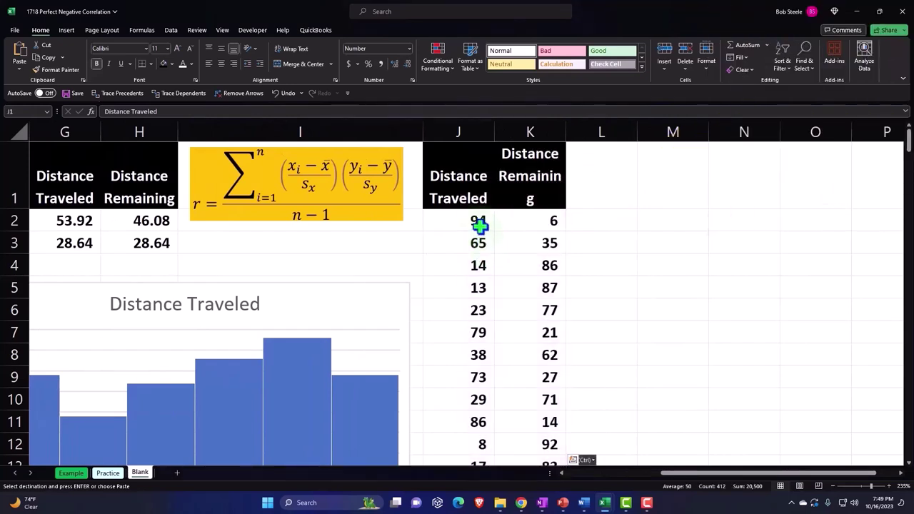
{"action": "key", "text": "Down"}
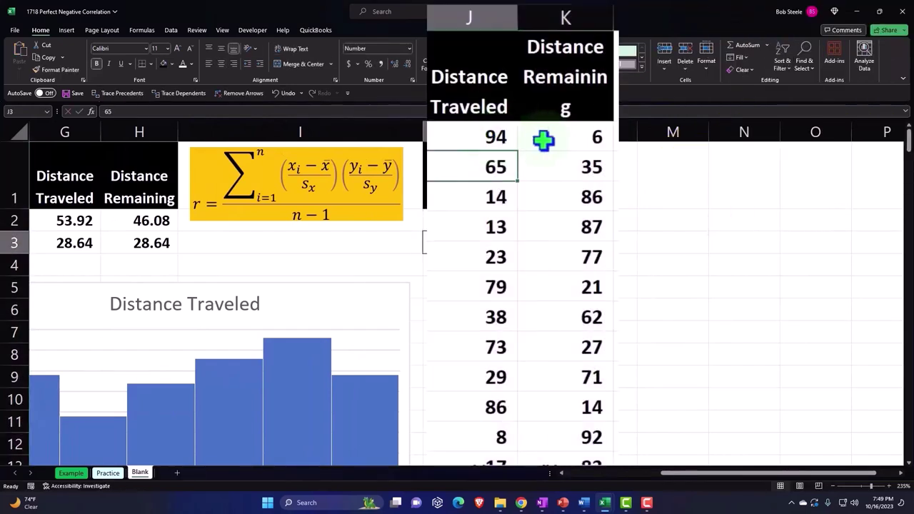
Step: Confirm K2 holds =100-J2, then widen column K to fit the Distance Remaining header
{"action": "left_click", "coordinate": [543, 139]}
{"action": "double_click", "coordinate": [547, 141]}
{"action": "key", "text": "Return"}
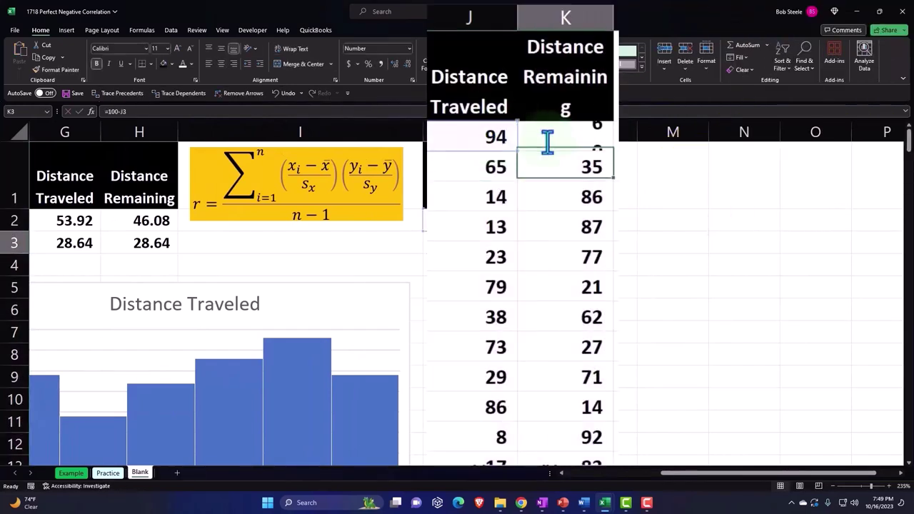
{"action": "left_click", "coordinate": [548, 140]}
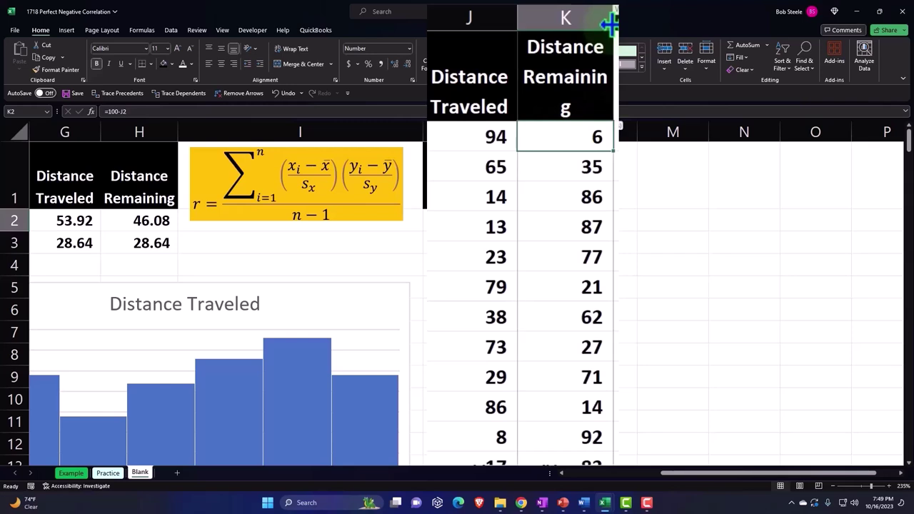
{"action": "left_click_drag", "start_coordinate": [612, 21], "coordinate": [619, 21]}
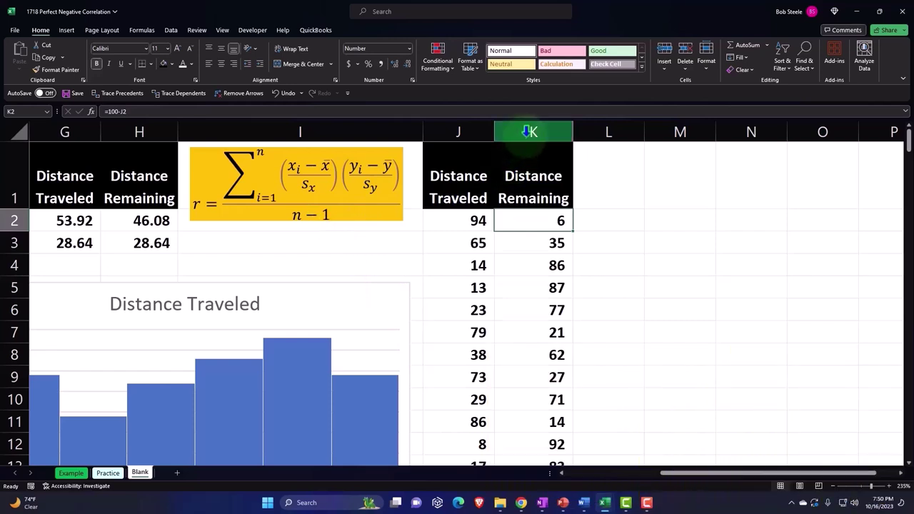
Step: Insert a new column at K headed 'Z Distance Traveled'
{"action": "left_click", "coordinate": [530, 131]}
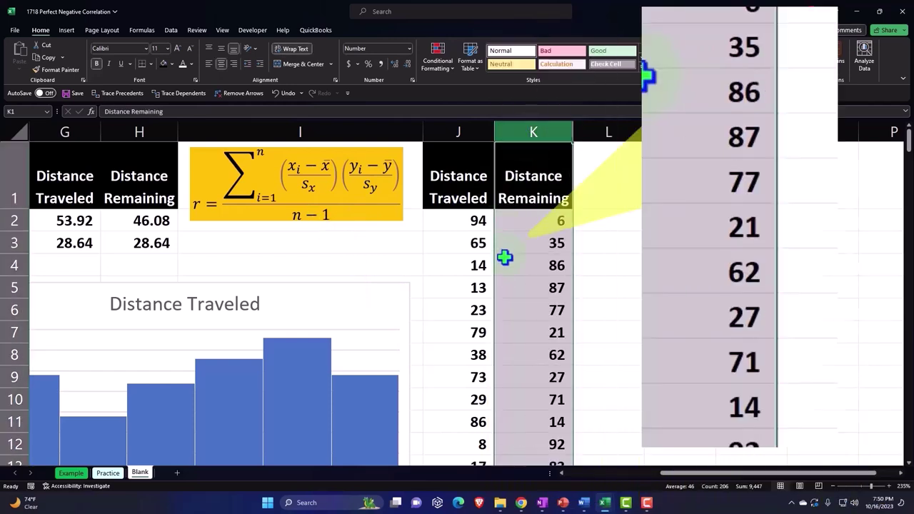
{"action": "right_click", "coordinate": [505, 257]}
{"action": "left_click", "coordinate": [533, 350]}
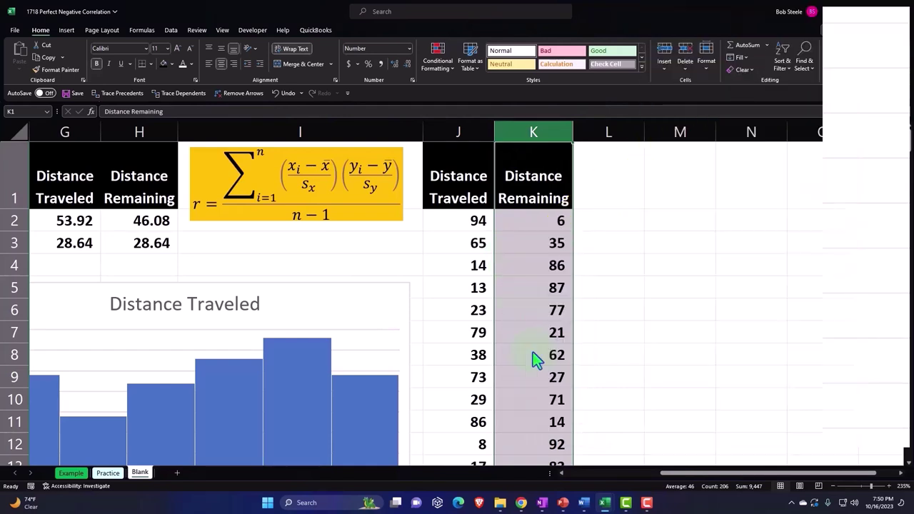
{"action": "left_click", "coordinate": [524, 190]}
{"action": "type", "text": "X"}
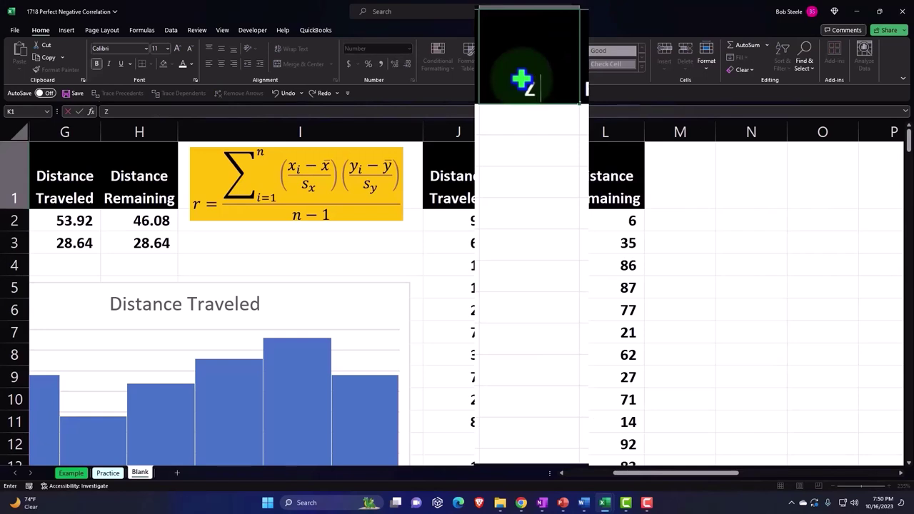
{"action": "type", "text": "Distance"}
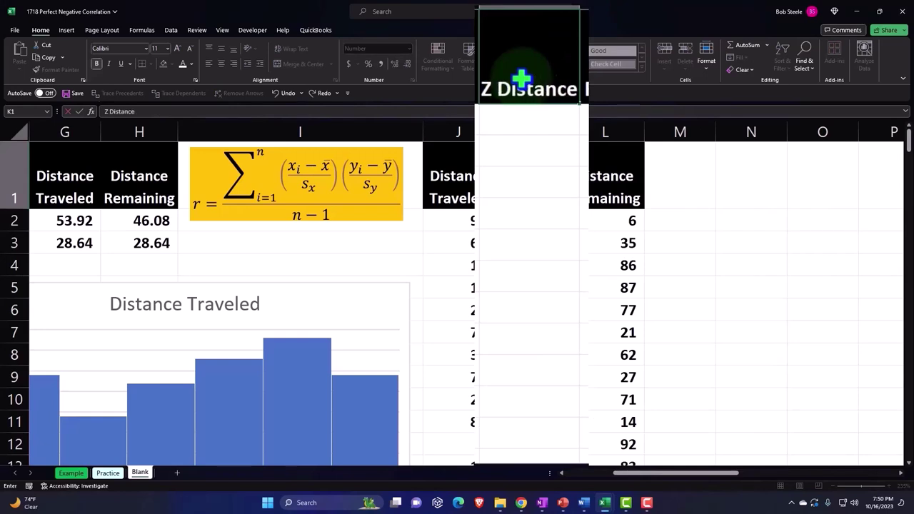
{"action": "type", "text": " Re"}
{"action": "key", "text": "BackSpace"}
{"action": "key", "text": "BackSpace"}
{"action": "key", "text": "BackSpace"}
{"action": "type", "text": "Tra"}
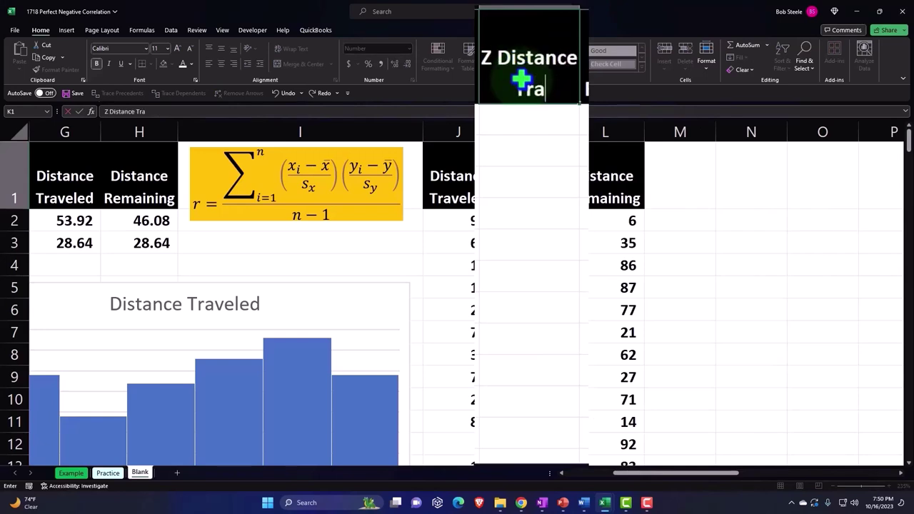
{"action": "type", "text": "veled"}
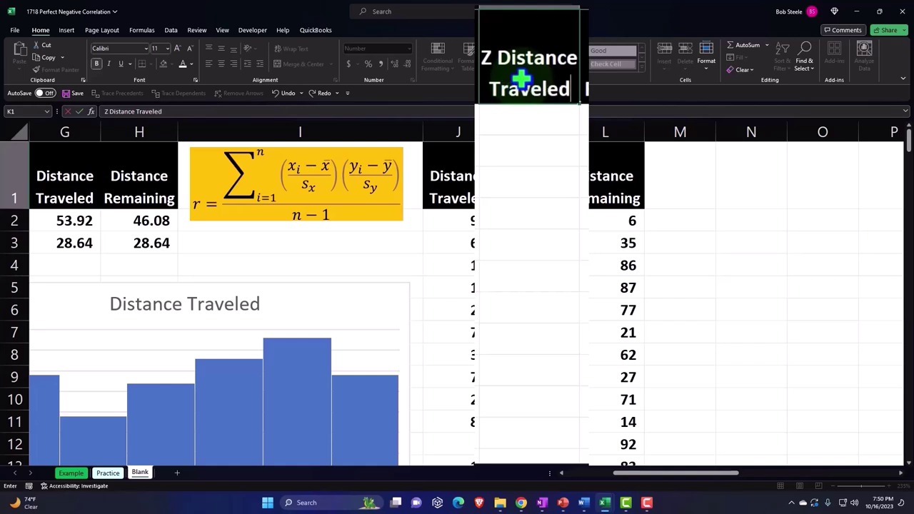
{"action": "key", "text": "Return"}
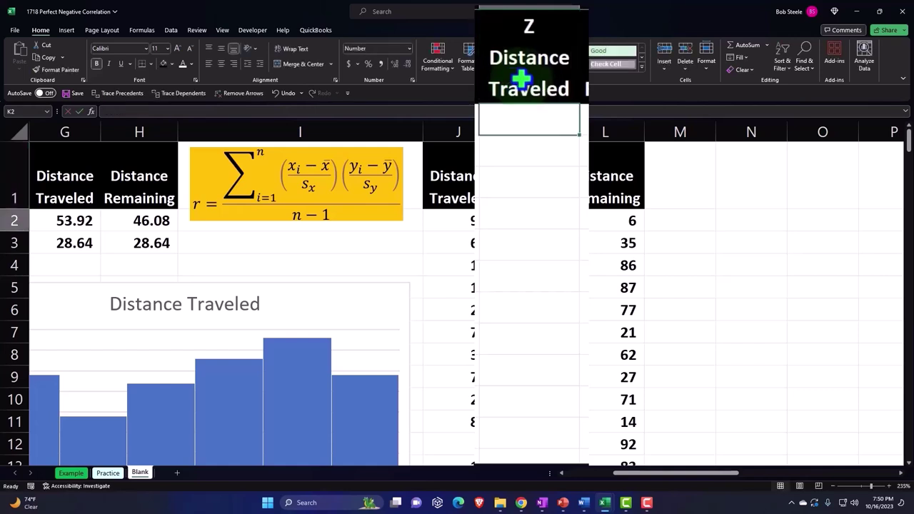
Step: Enter the z-score formula =(J2-$G$2)/$G$3 in K2
{"action": "type", "text": "=("}
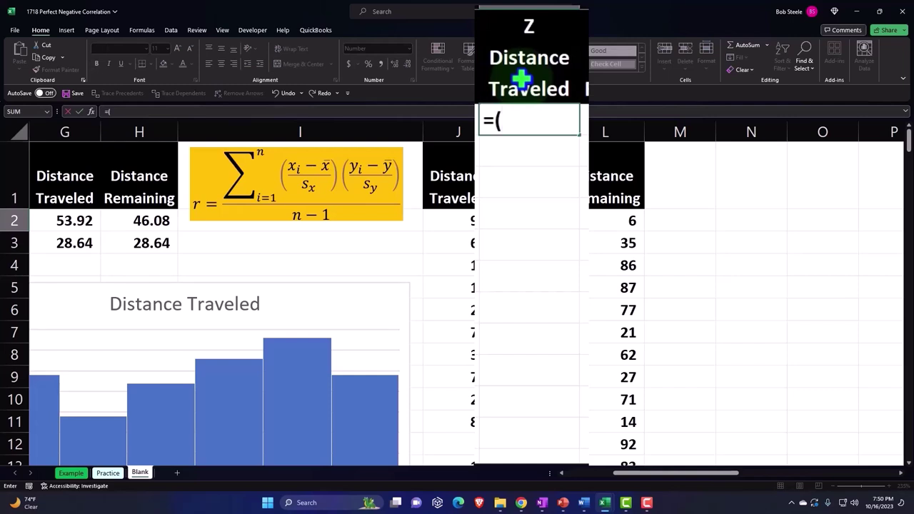
{"action": "key", "text": "Left"}
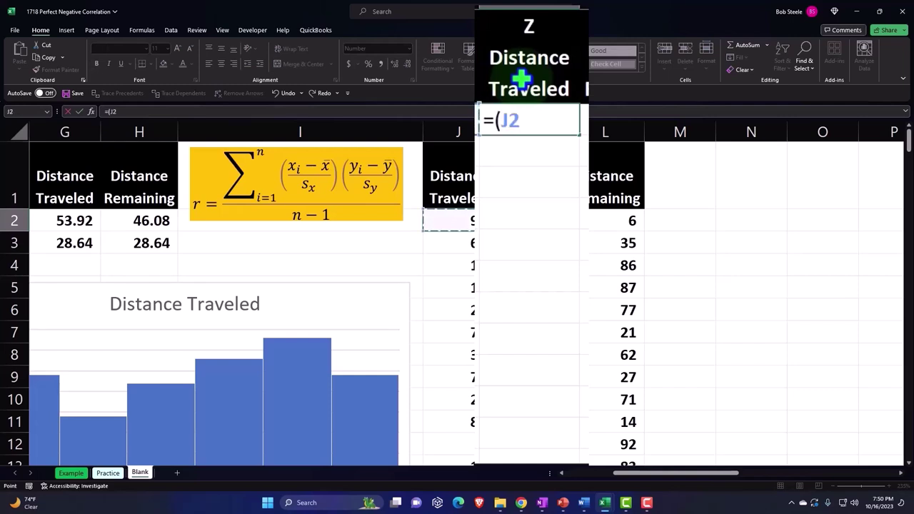
{"action": "type", "text": "-"}
{"action": "key", "text": "Left"}
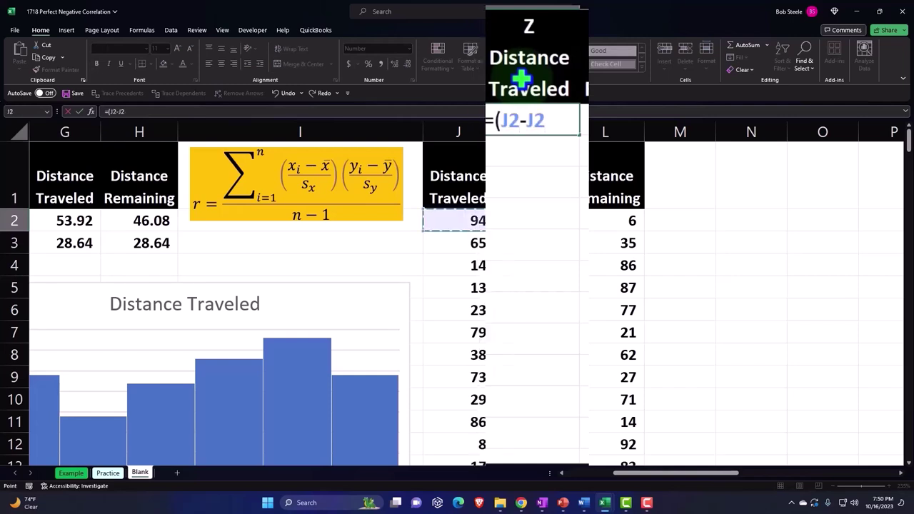
{"action": "key", "text": "Left"}
{"action": "key", "text": "Left"}
{"action": "key", "text": "Left"}
{"action": "key", "text": "Left"}
{"action": "key", "text": "Left"}
{"action": "key", "text": "Right"}
{"action": "key", "text": "Right"}
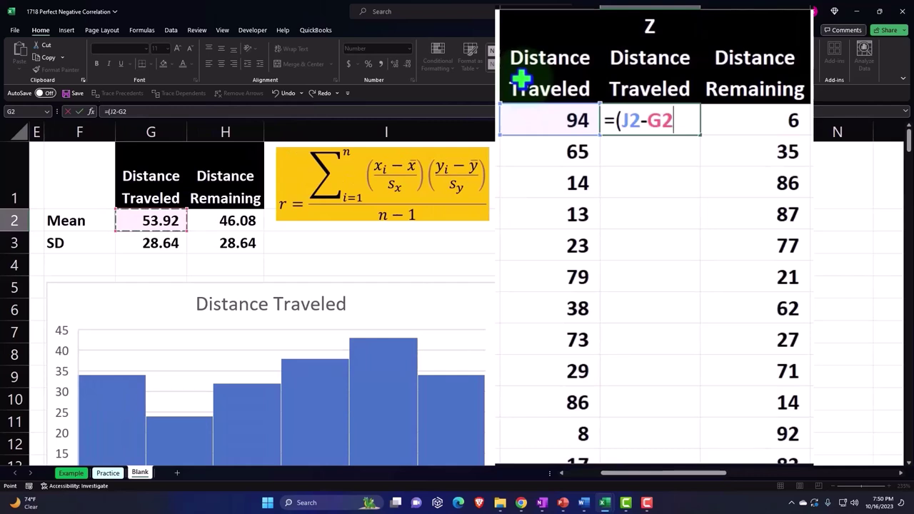
{"action": "key", "text": "F4"}
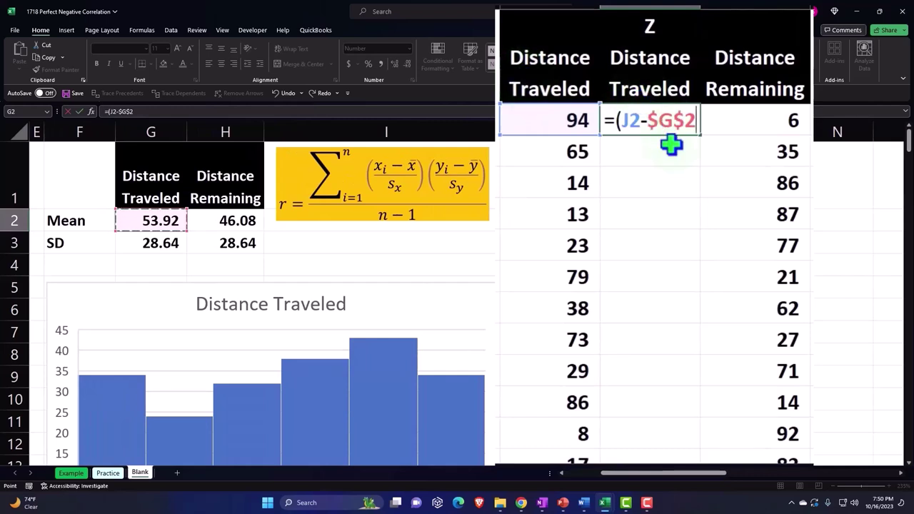
{"action": "type", "text": ")"}
{"action": "type", "text": "/"}
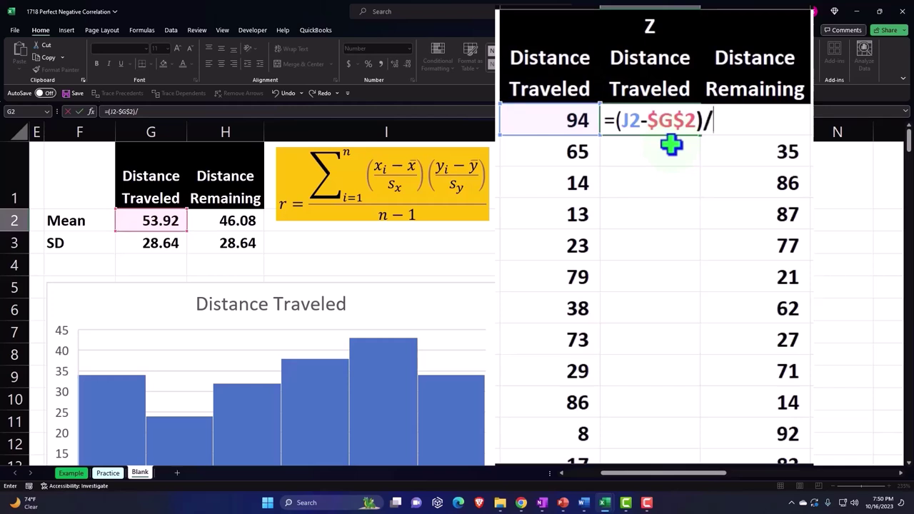
{"action": "key", "text": "Left"}
{"action": "key", "text": "Left"}
{"action": "key", "text": "Left"}
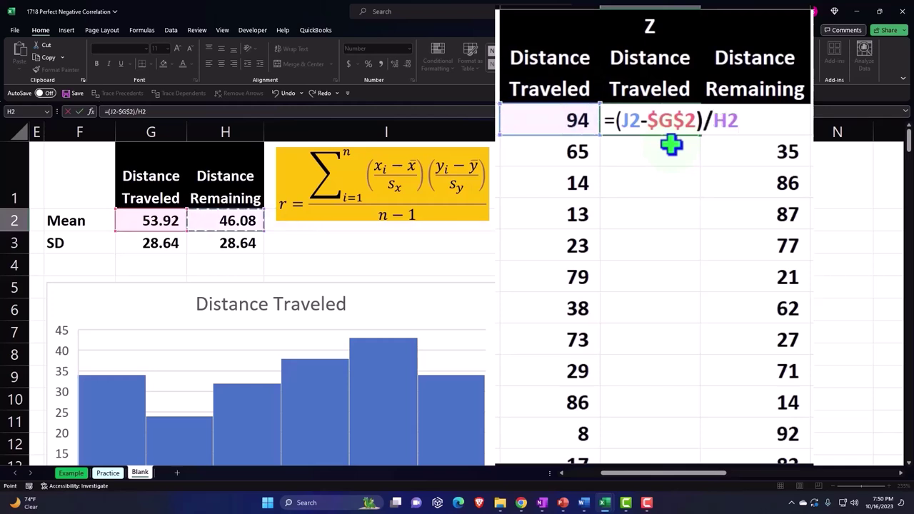
{"action": "key", "text": "Left"}
{"action": "key", "text": "Left"}
{"action": "key", "text": "Down"}
{"action": "key", "text": "Right"}
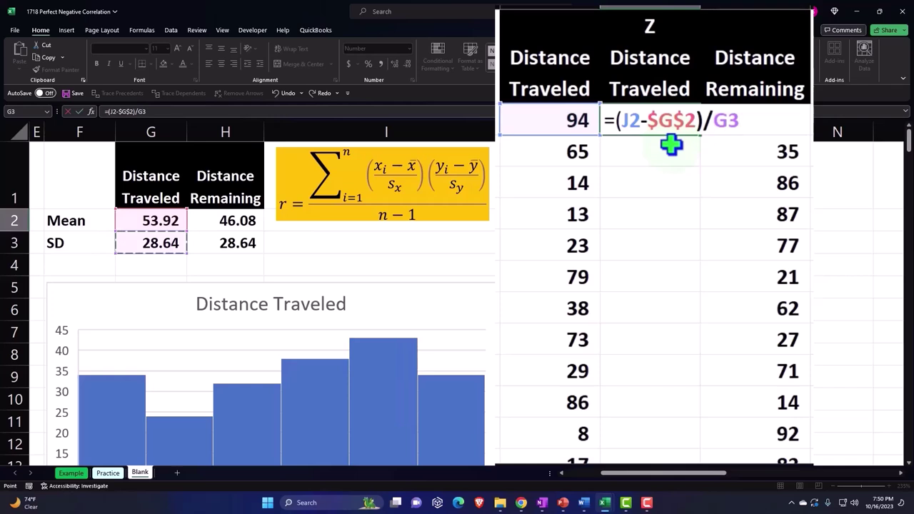
{"action": "key", "text": "F4"}
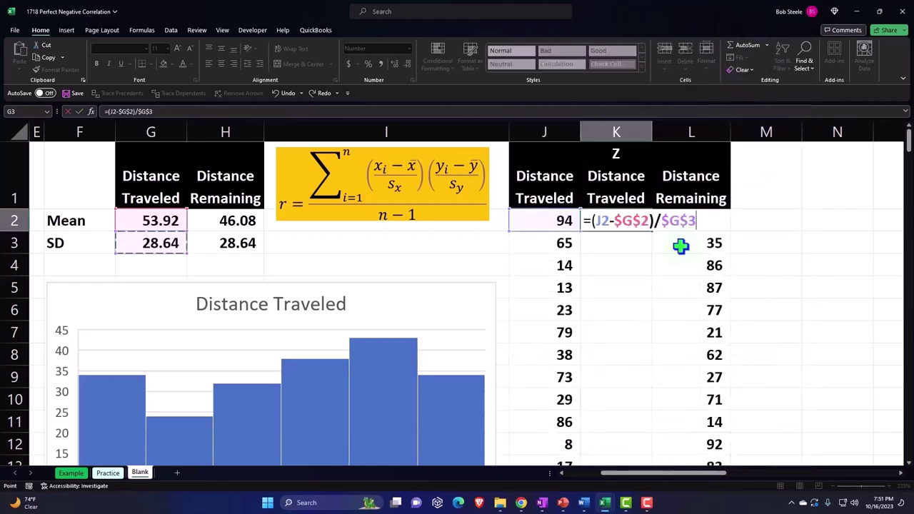
{"action": "key", "text": "Return"}
{"action": "left_click", "coordinate": [615, 225]}
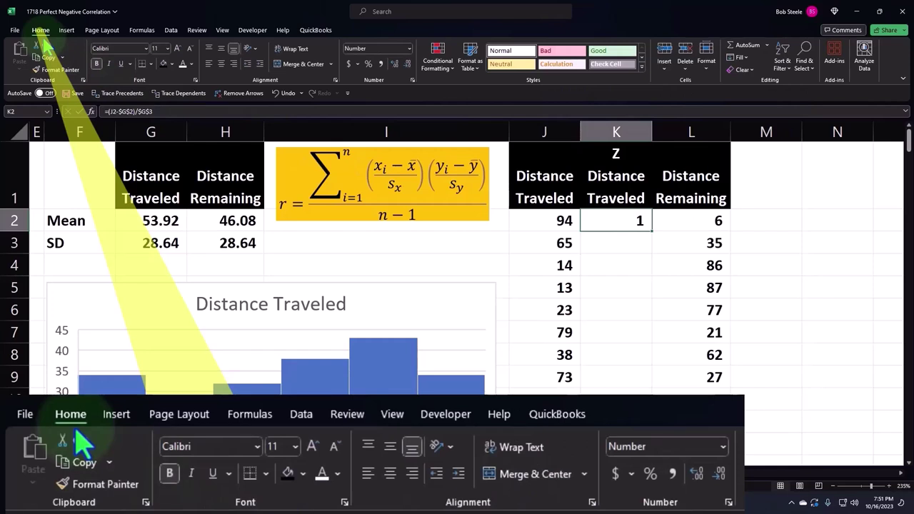
{"action": "left_click", "coordinate": [393, 63]}
{"action": "left_click", "coordinate": [393, 63]}
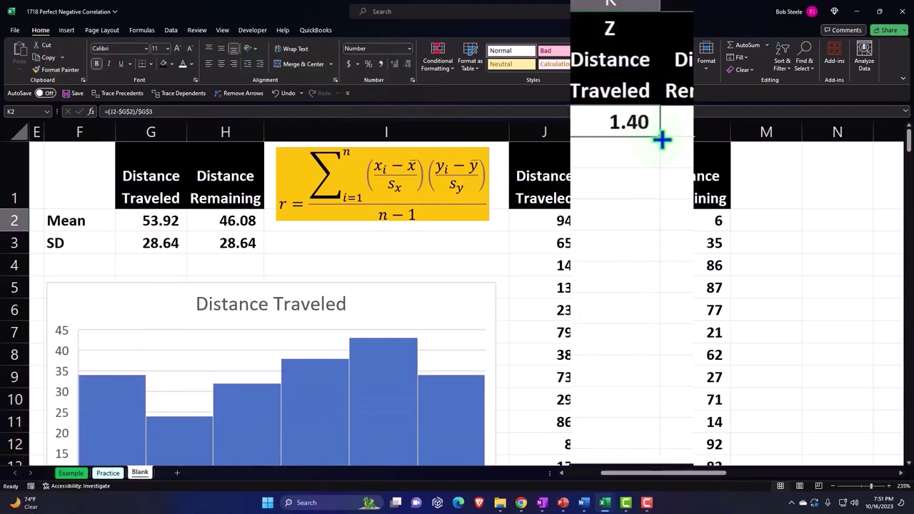
{"action": "double_click", "coordinate": [662, 140]}
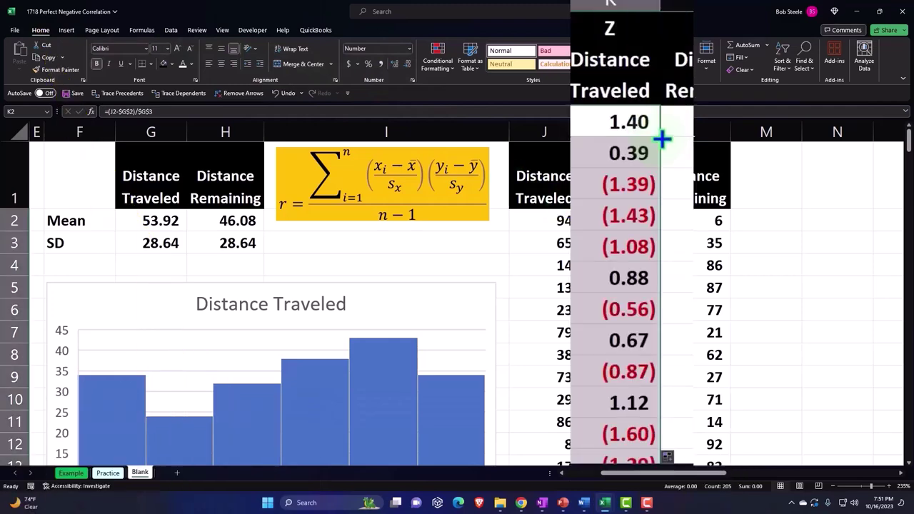
{"action": "scroll", "coordinate": [662, 140], "scroll_direction": "down", "scroll_amount": 2}
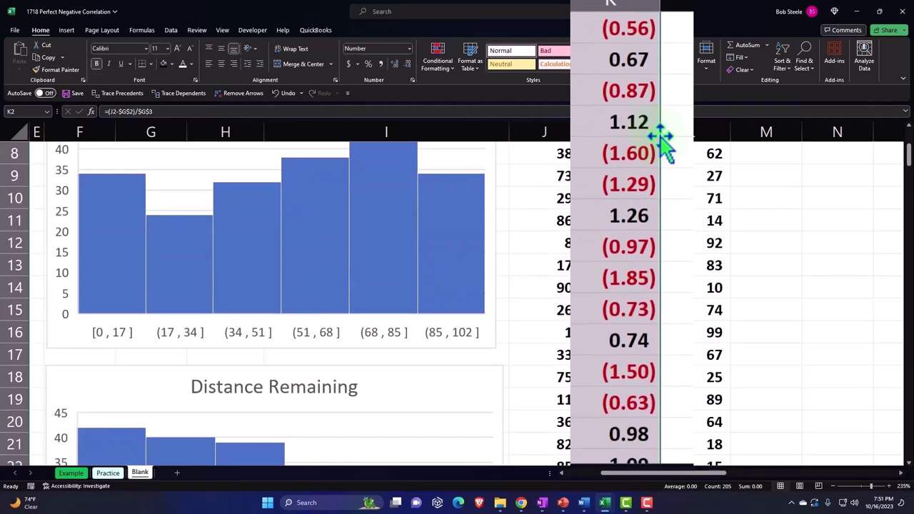
{"action": "scroll", "coordinate": [663, 140], "scroll_direction": "up", "scroll_amount": 2}
{"action": "left_click", "coordinate": [648, 82]}
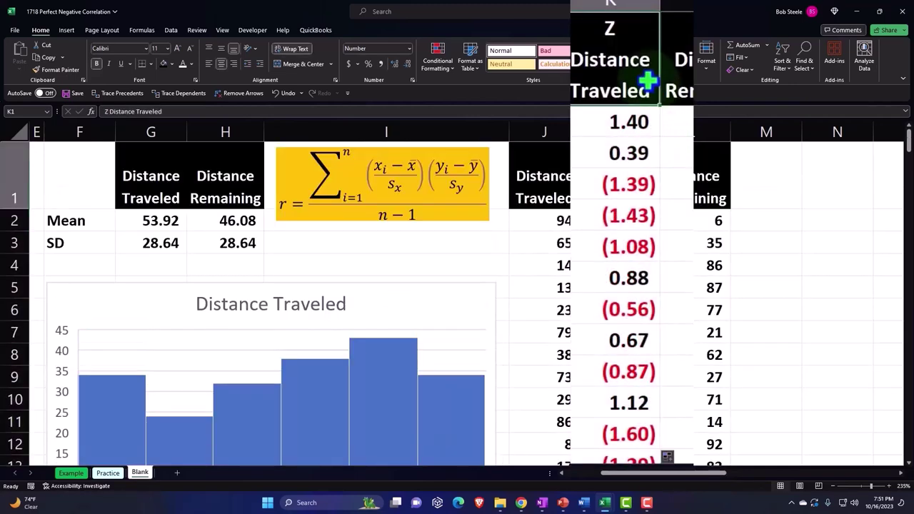
{"action": "key", "text": "Right"}
{"action": "key", "text": "Right"}
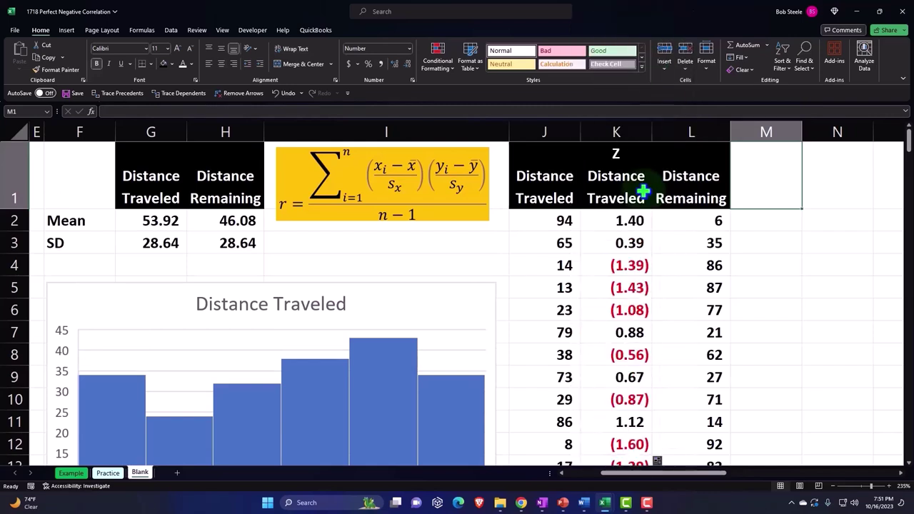
Step: Type the header 'Z Distance Remaining' in M1
{"action": "type", "text": "Z"}
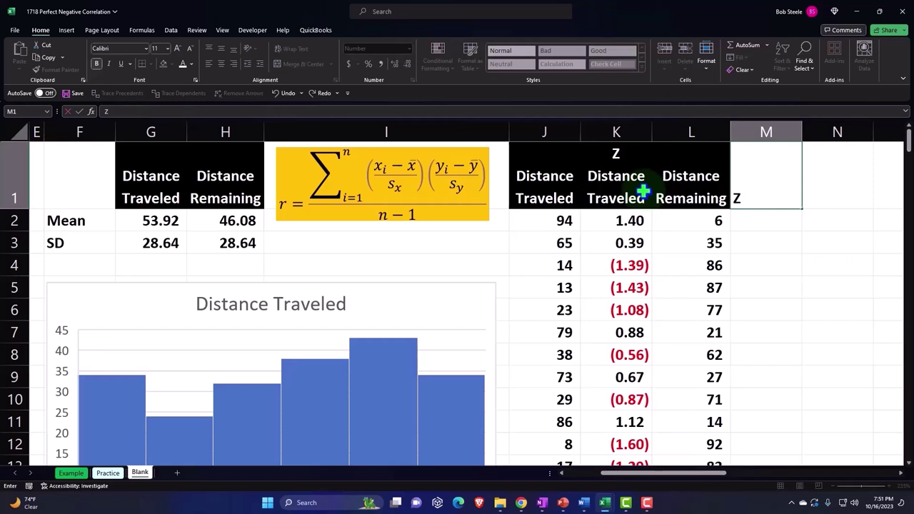
{"action": "type", "text": " Distance Remaini"}
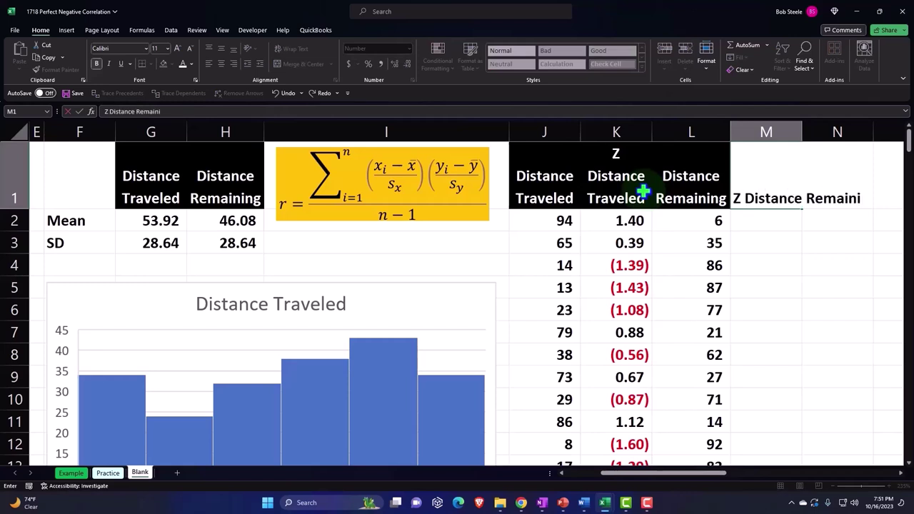
{"action": "type", "text": "ng"}
{"action": "key", "text": "Return"}
Step: Copy L1's black header format onto M1 and widen column M to fit
{"action": "key", "text": "Up"}
{"action": "key", "text": "Left"}
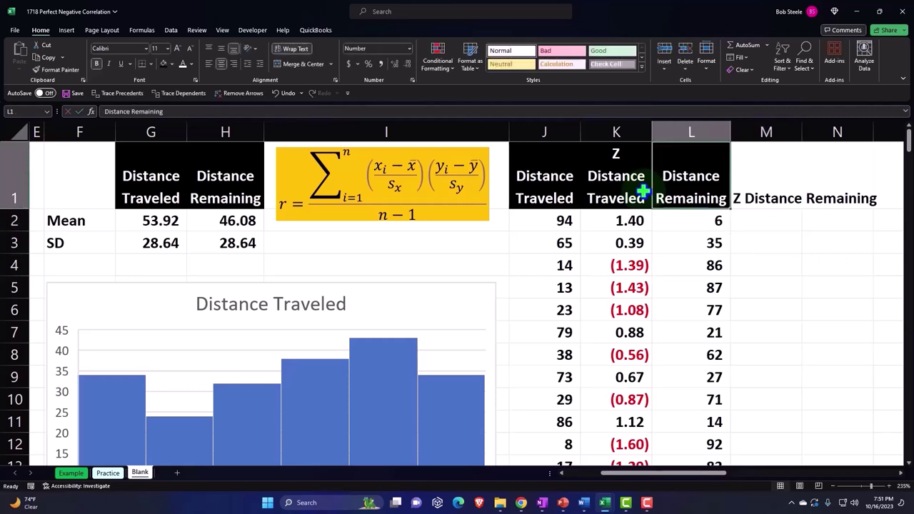
{"action": "left_click", "coordinate": [60, 70]}
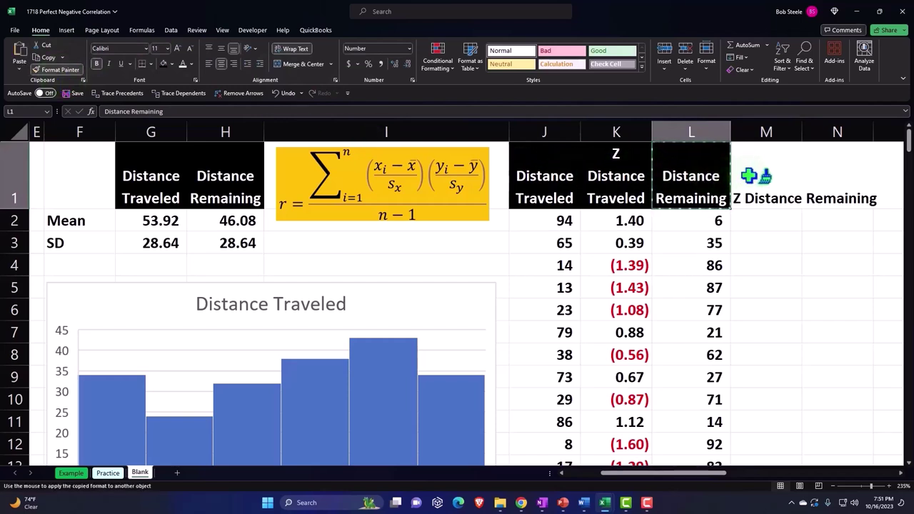
{"action": "left_click", "coordinate": [775, 175]}
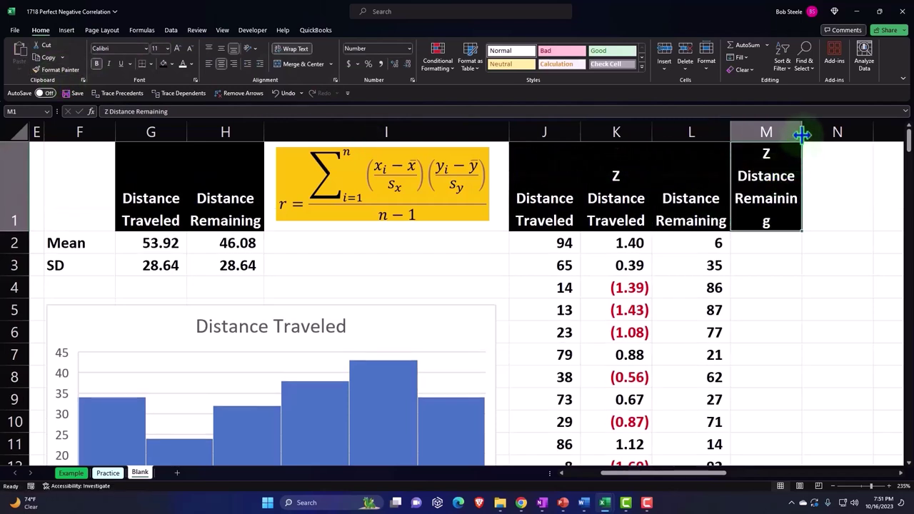
{"action": "left_click_drag", "start_coordinate": [802, 133], "coordinate": [810, 133]}
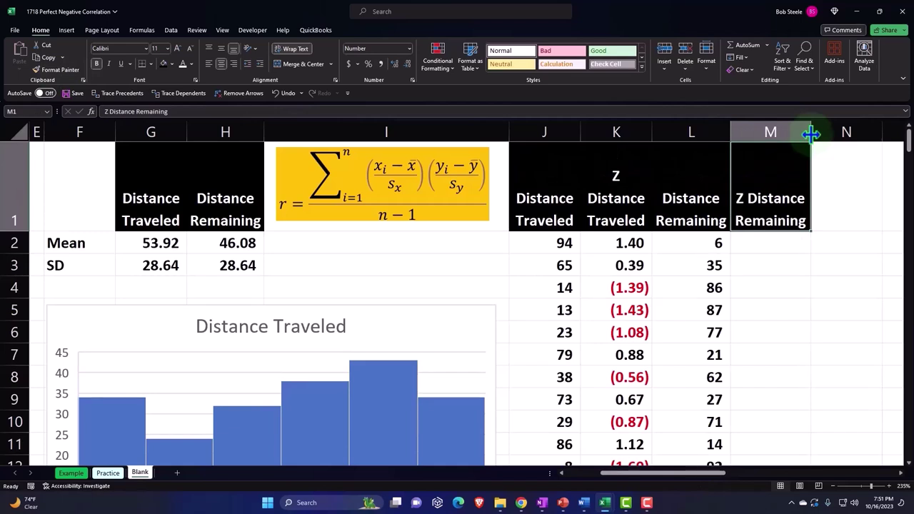
{"action": "left_click", "coordinate": [778, 243]}
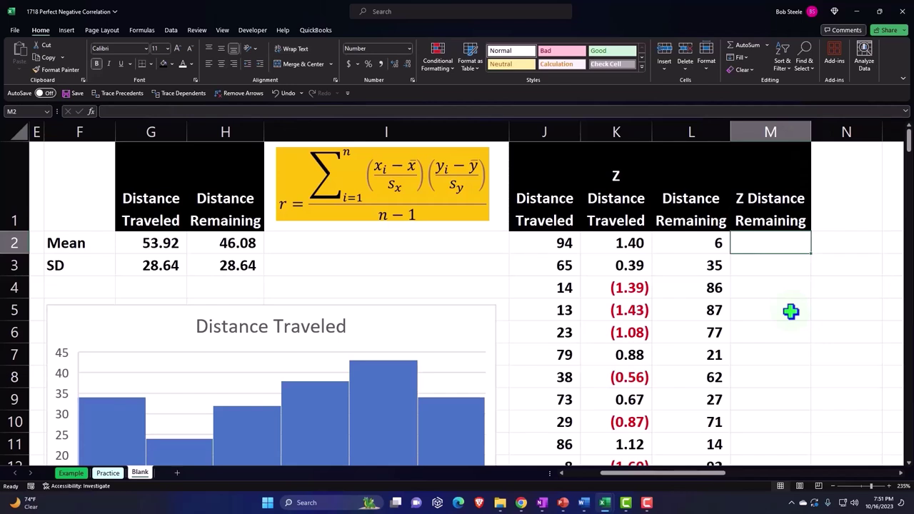
Step: Enter =(L2-$H$2)/$H$3 in M2, with absolute references to the mean and SD
{"action": "type", "text": "="}
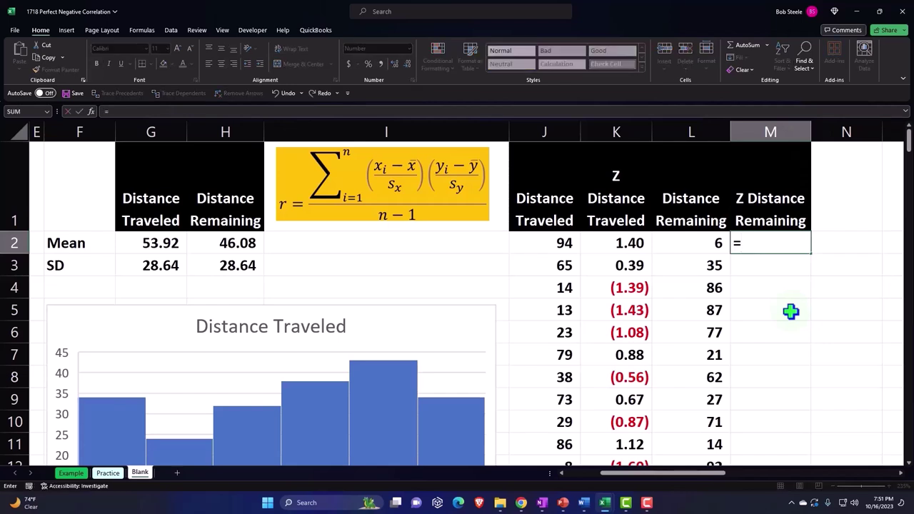
{"action": "type", "text": "("}
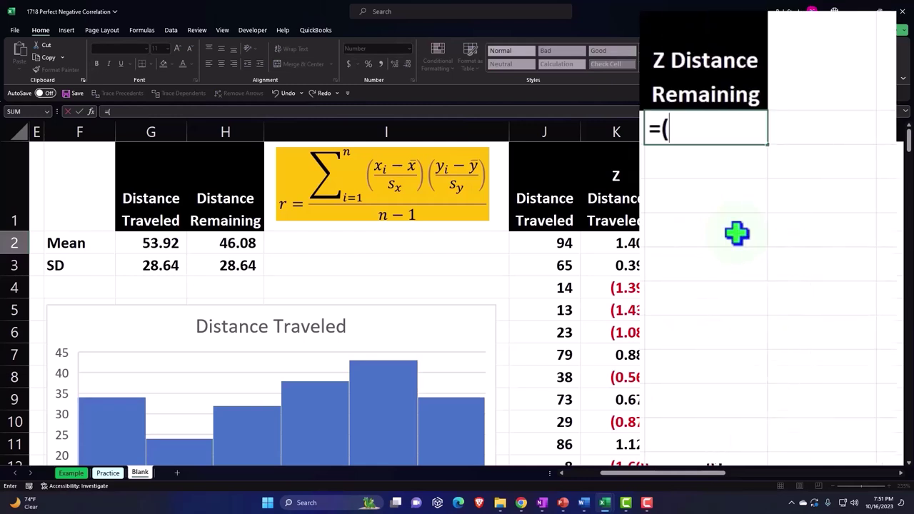
{"action": "left_click", "coordinate": [736, 233]}
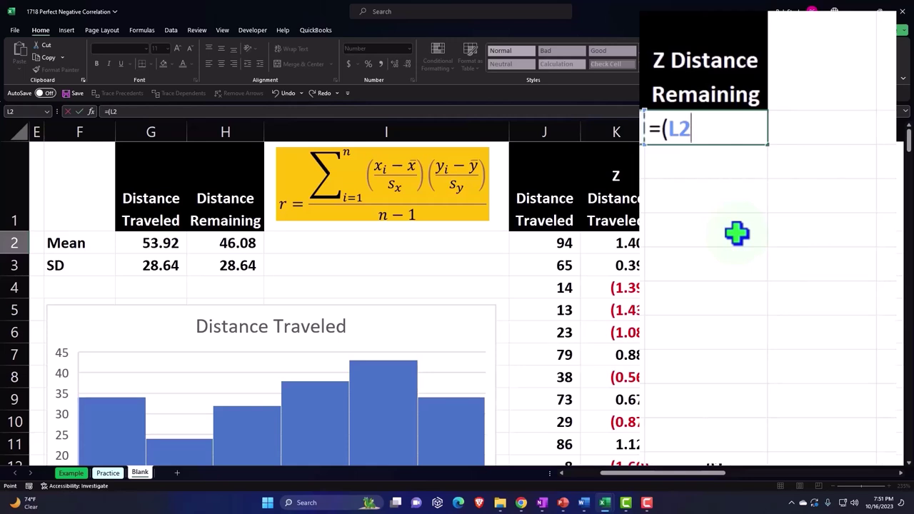
{"action": "type", "text": "-"}
{"action": "key", "text": "Left"}
{"action": "key", "text": "Left"}
{"action": "key", "text": "Left"}
{"action": "key", "text": "Left"}
{"action": "key", "text": "Left"}
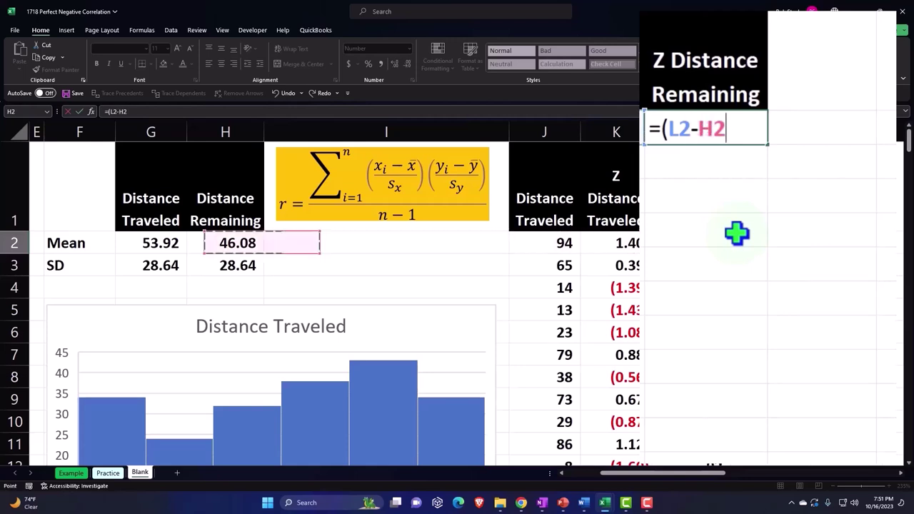
{"action": "key", "text": "Left"}
{"action": "key", "text": "Right"}
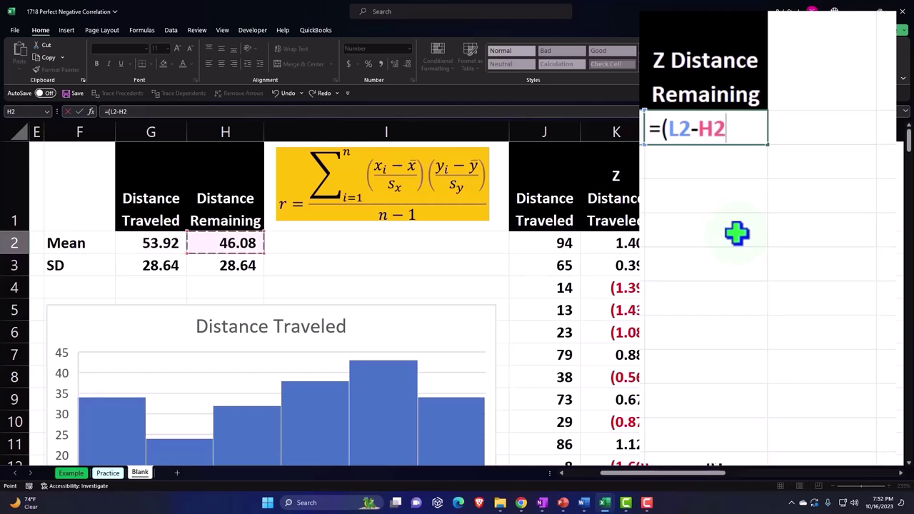
{"action": "key", "text": "F4"}
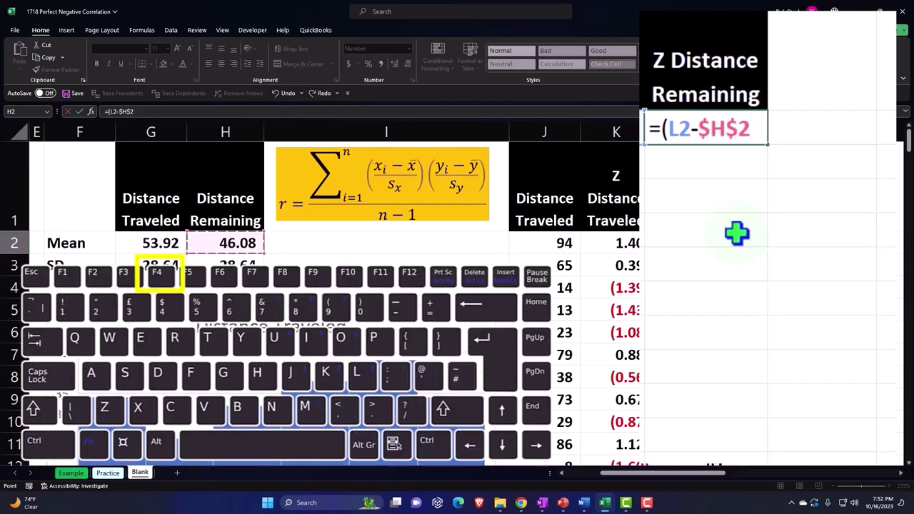
{"action": "type", "text": ")"}
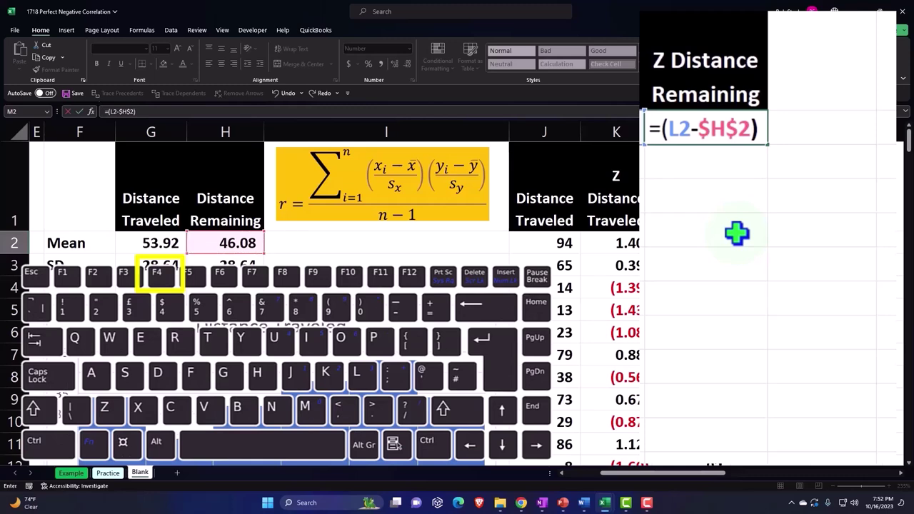
{"action": "type", "text": "/"}
{"action": "key", "text": "Left"}
{"action": "key", "text": "Left"}
{"action": "key", "text": "Left"}
{"action": "key", "text": "Left"}
{"action": "key", "text": "Left"}
{"action": "key", "text": "Left"}
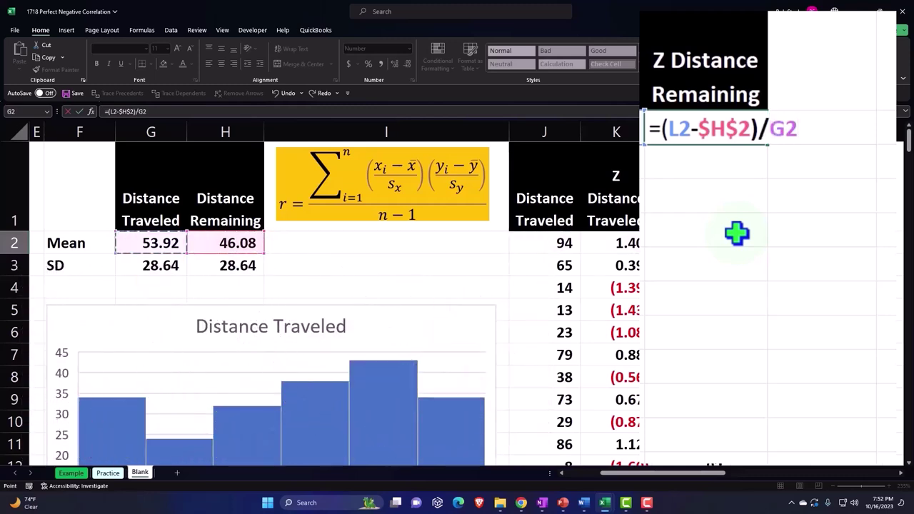
{"action": "key", "text": "Right"}
{"action": "key", "text": "Down"}
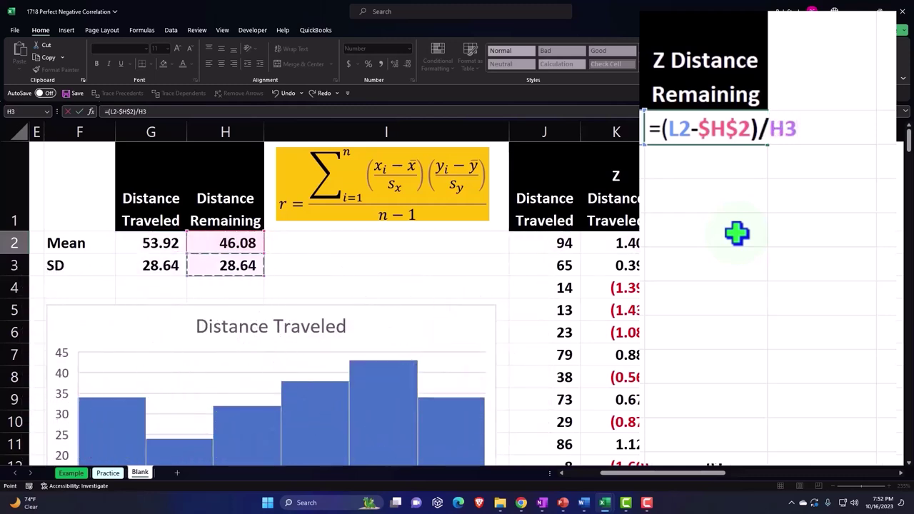
{"action": "key", "text": "F4"}
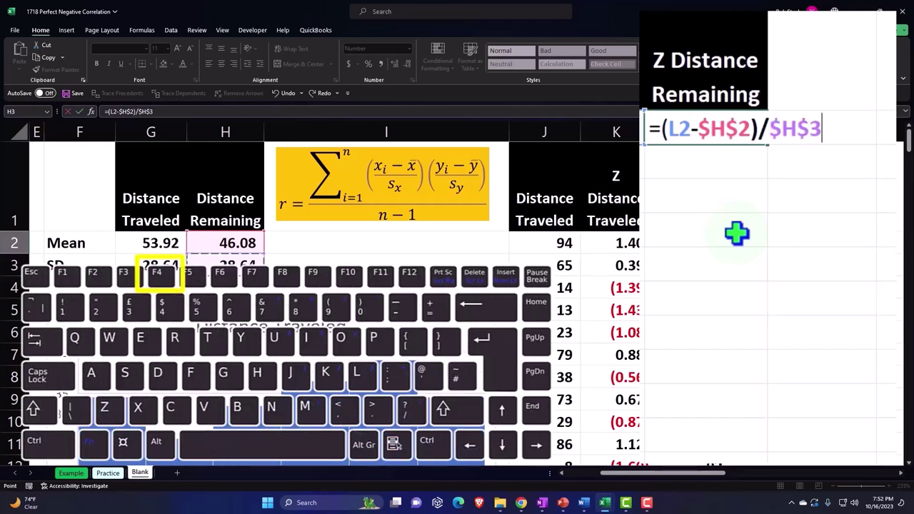
{"action": "key", "text": "Return"}
Step: Show M2 with two decimals and fill the z-score formula down column M
{"action": "left_click", "coordinate": [782, 244]}
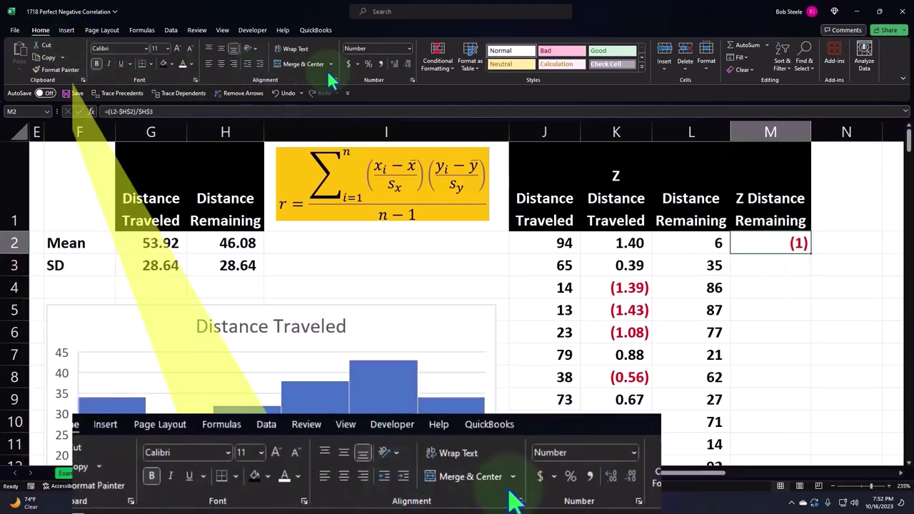
{"action": "left_click", "coordinate": [391, 64]}
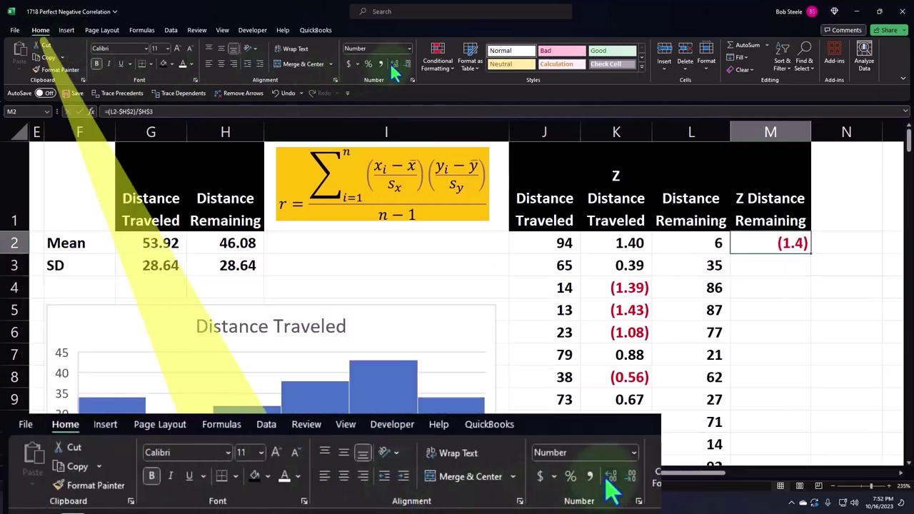
{"action": "left_click", "coordinate": [391, 63]}
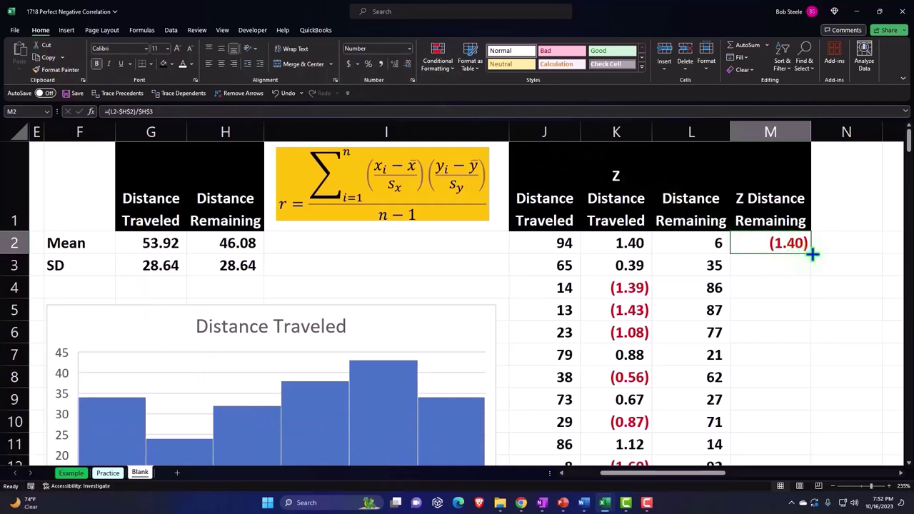
{"action": "double_click", "coordinate": [813, 255]}
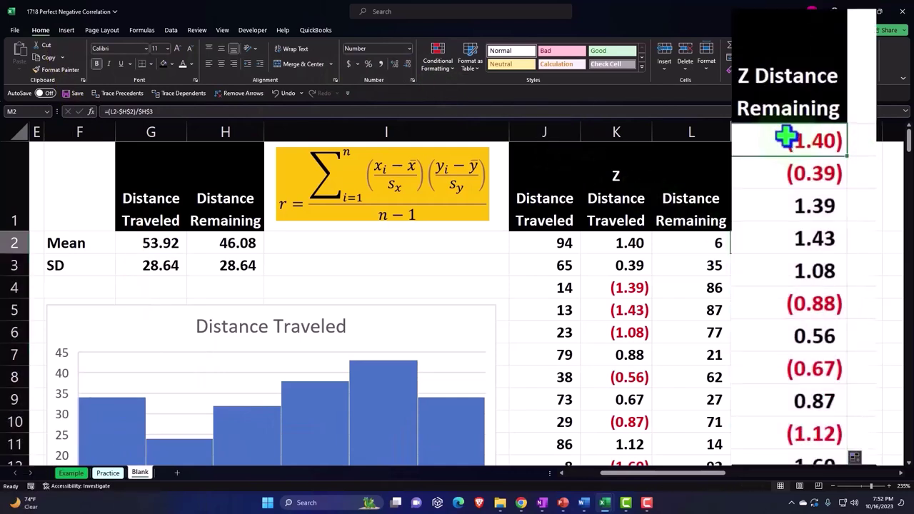
{"action": "key", "text": "Right"}
{"action": "key", "text": "Right"}
{"action": "key", "text": "Right"}
{"action": "key", "text": "Up"}
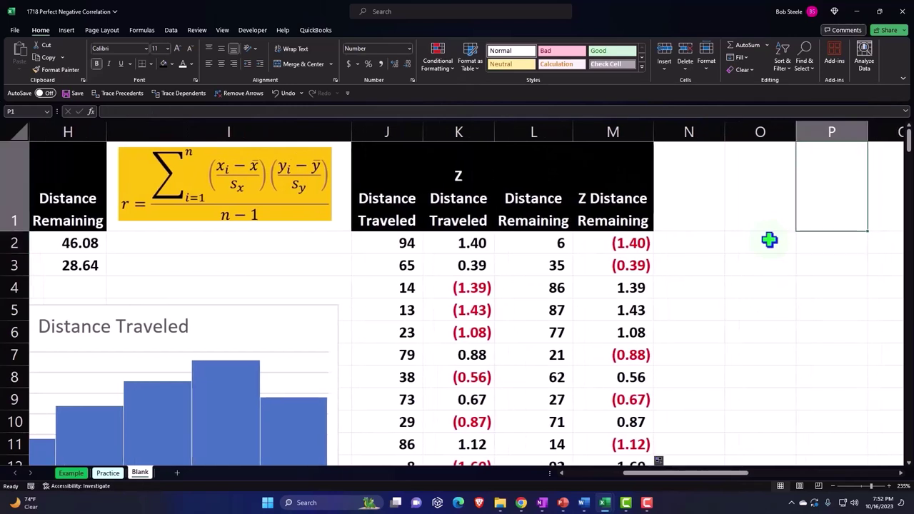
{"action": "key", "text": "Left"}
{"action": "key", "text": "Left"}
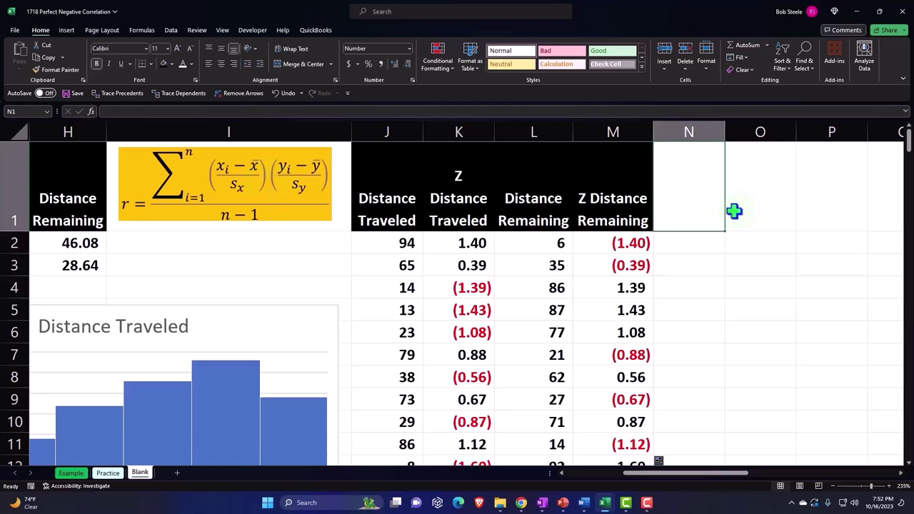
Step: Add the header 'Z Trav * Z Rem' in N1, formatted like M1
{"action": "type", "text": "Z"}
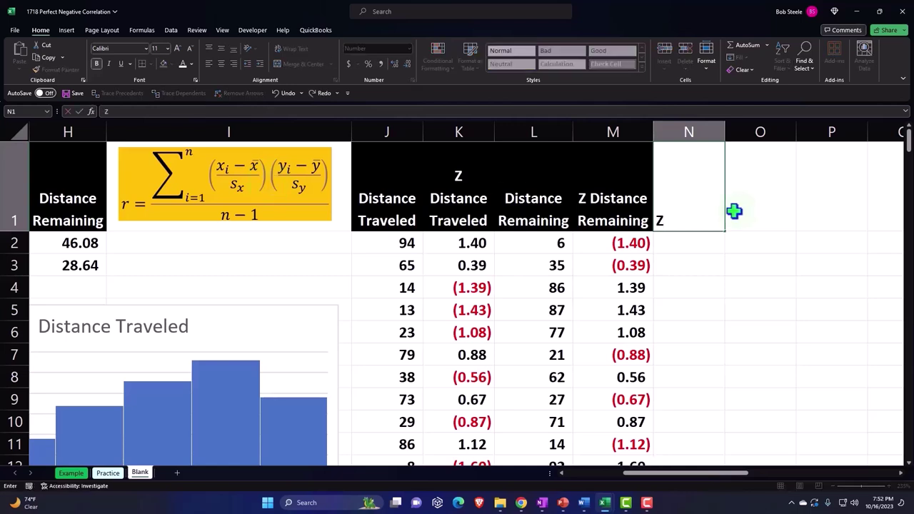
{"action": "type", "text": " Trav"}
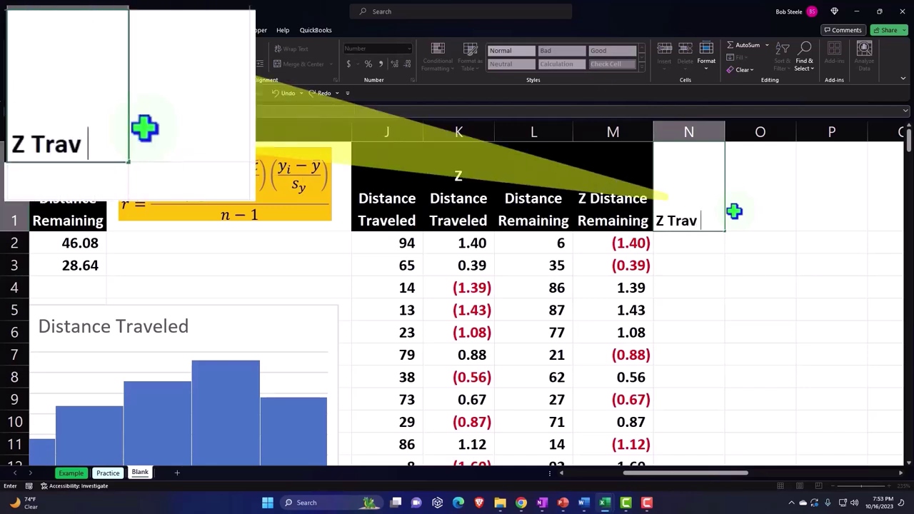
{"action": "type", "text": " *"}
{"action": "type", "text": " ZX"}
{"action": "key", "text": "BackSpace"}
{"action": "key", "text": "BackSpace"}
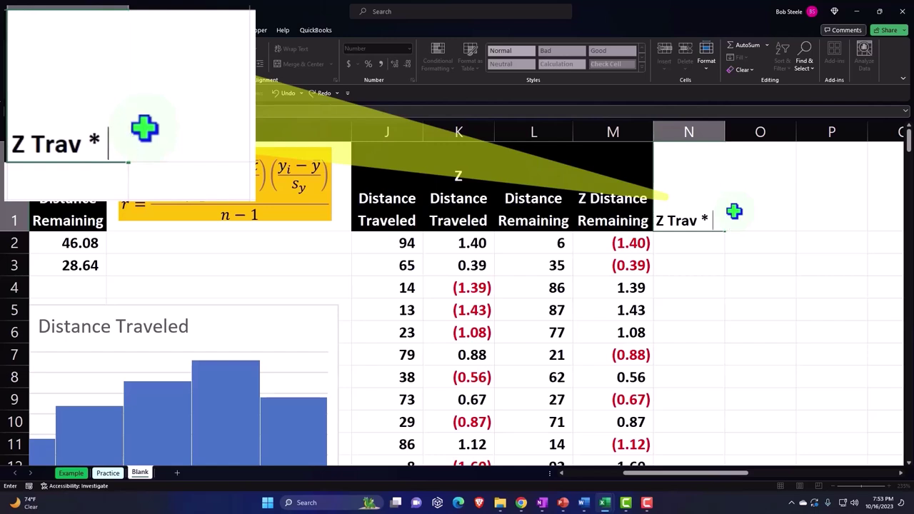
{"action": "type", "text": "Z Rem"}
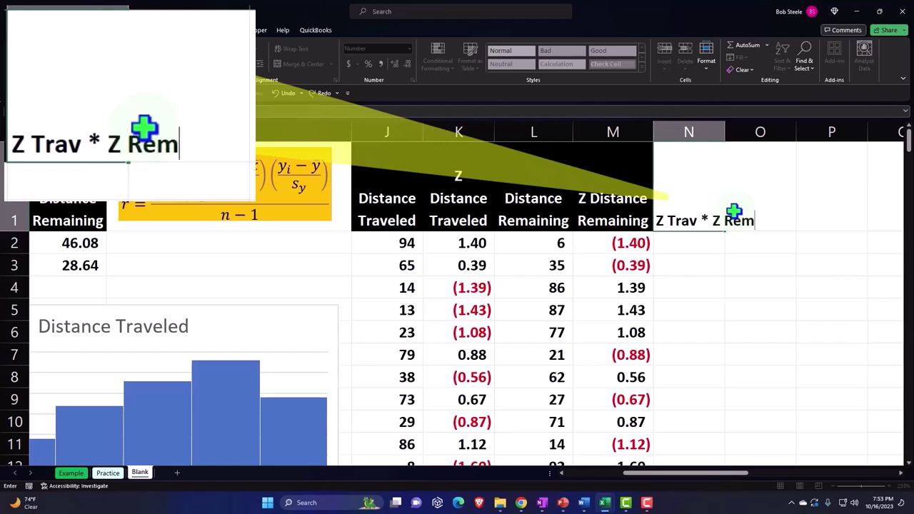
{"action": "key", "text": "Return"}
{"action": "key", "text": "Up"}
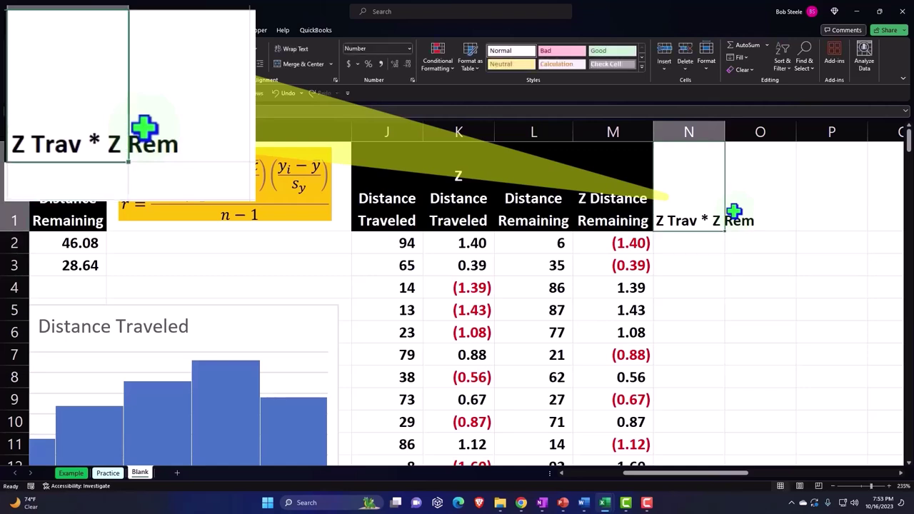
{"action": "key", "text": "Left"}
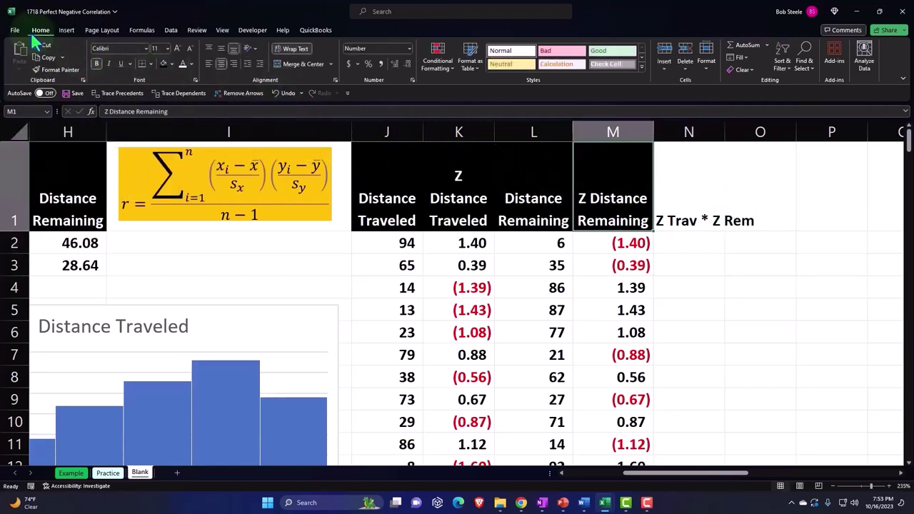
{"action": "left_click", "coordinate": [49, 71]}
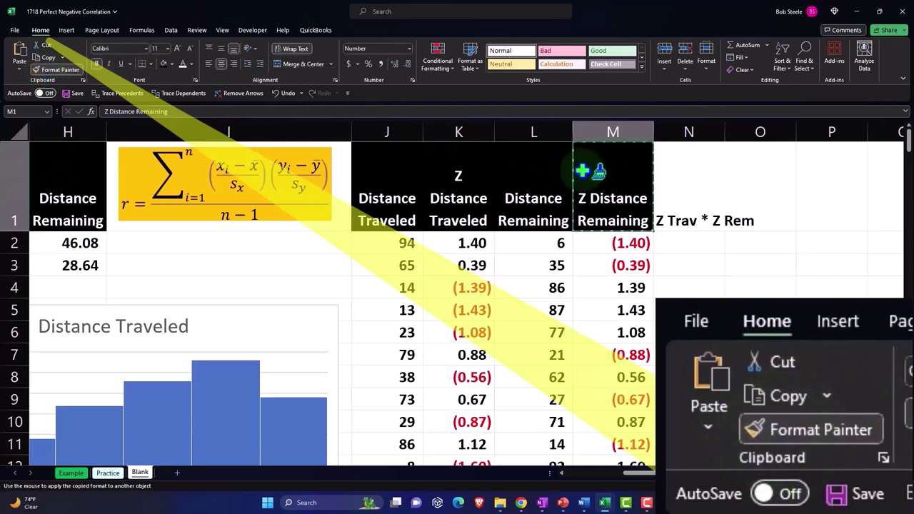
{"action": "left_click", "coordinate": [684, 188]}
Step: Enter =K2*M2 in N2 to multiply the row-2 z-scores
{"action": "left_click", "coordinate": [686, 218]}
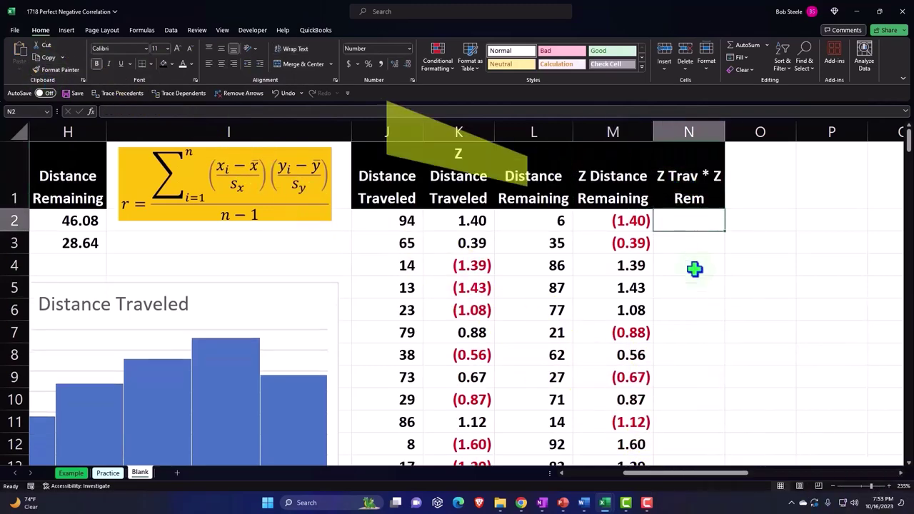
{"action": "type", "text": "="}
{"action": "key", "text": "Left"}
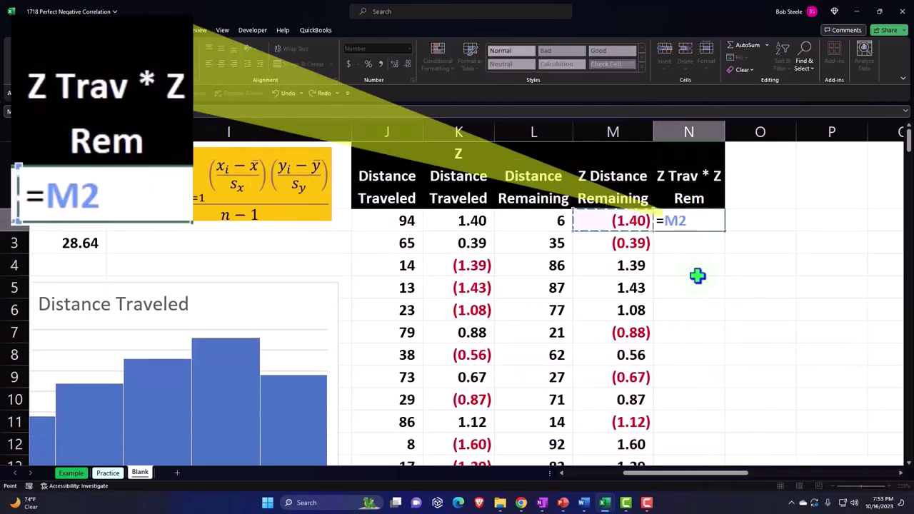
{"action": "key", "text": "Left"}
{"action": "key", "text": "Left"}
{"action": "type", "text": "*"}
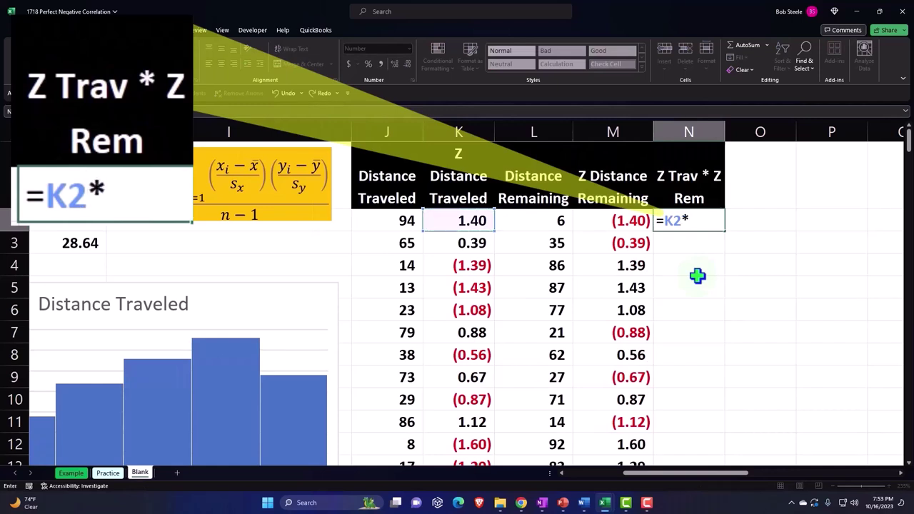
{"action": "key", "text": "Left"}
{"action": "key", "text": "Return"}
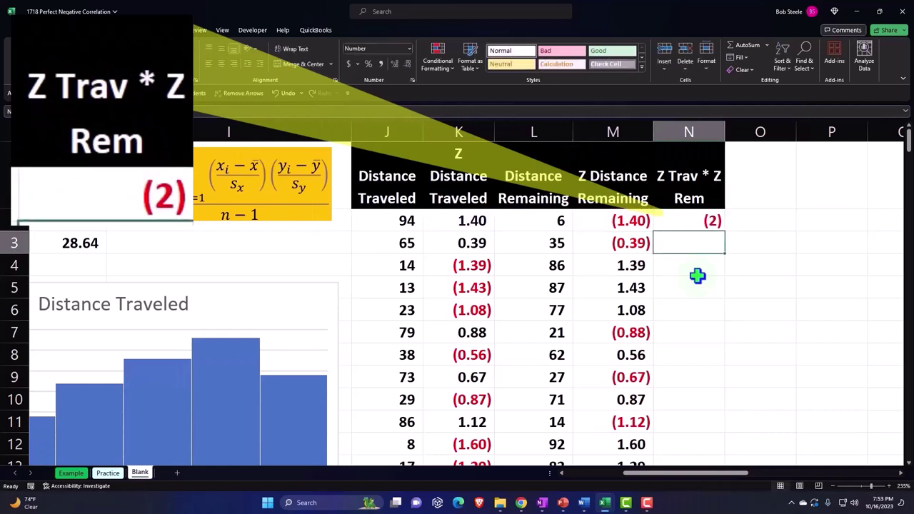
{"action": "key", "text": "Up"}
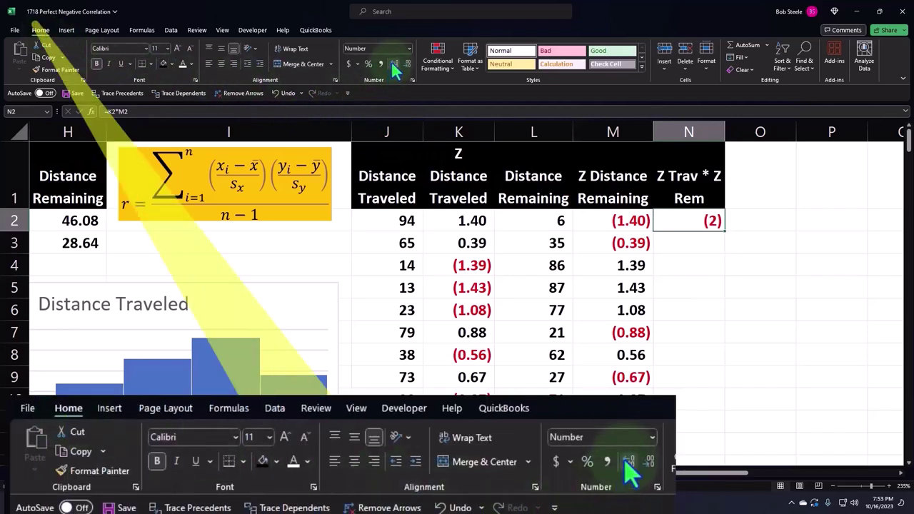
Step: Show the N2 product with two decimals, (1.96), and fill it down column N
{"action": "left_click", "coordinate": [393, 65]}
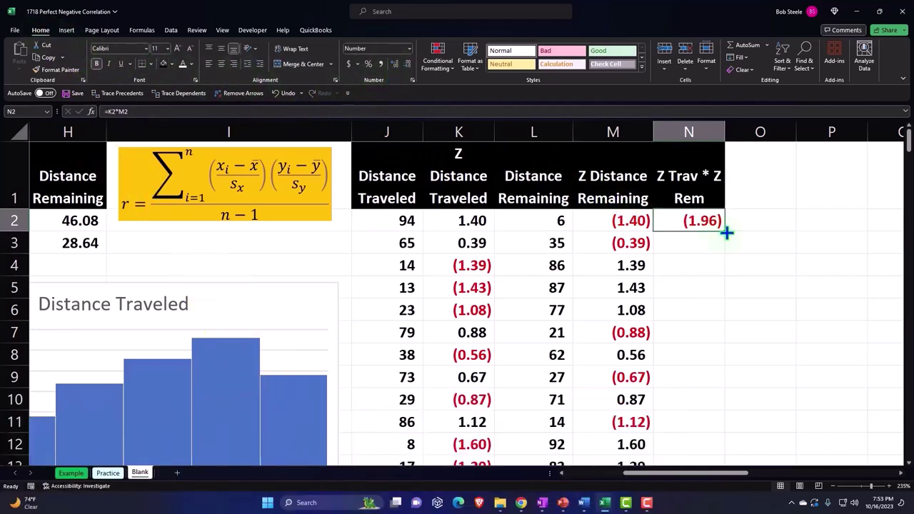
{"action": "double_click", "coordinate": [726, 232]}
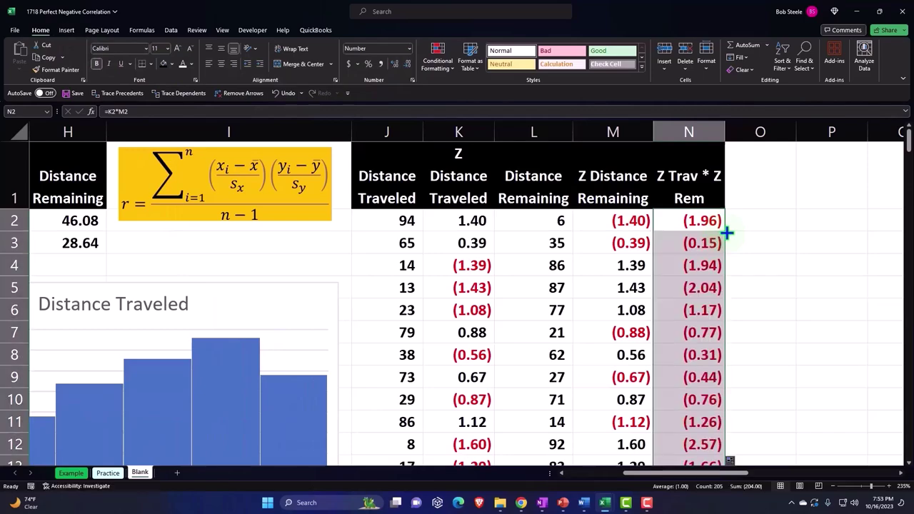
{"action": "scroll", "coordinate": [736, 154], "scroll_direction": "down", "scroll_amount": 4}
{"action": "scroll", "coordinate": [735, 153], "scroll_direction": "down", "scroll_amount": 5}
{"action": "scroll", "coordinate": [735, 153], "scroll_direction": "down", "scroll_amount": 5}
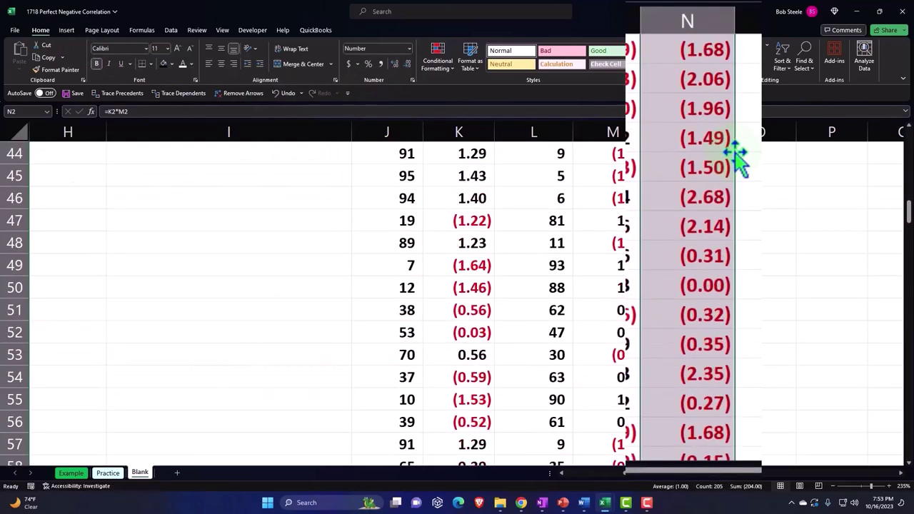
{"action": "scroll", "coordinate": [739, 163], "scroll_direction": "down", "scroll_amount": 9}
{"action": "scroll", "coordinate": [738, 159], "scroll_direction": "down", "scroll_amount": 6}
{"action": "scroll", "coordinate": [739, 153], "scroll_direction": "down", "scroll_amount": 10}
{"action": "scroll", "coordinate": [743, 161], "scroll_direction": "down", "scroll_amount": 10}
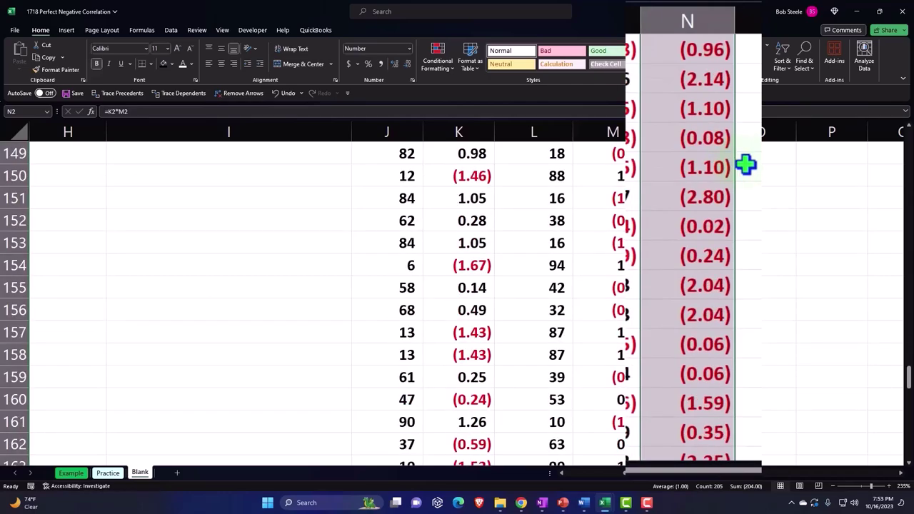
{"action": "scroll", "coordinate": [745, 163], "scroll_direction": "down", "scroll_amount": 5}
Step: Narrow the spacer column O beside the table
{"action": "left_click_drag", "start_coordinate": [908, 401], "coordinate": [857, 142]}
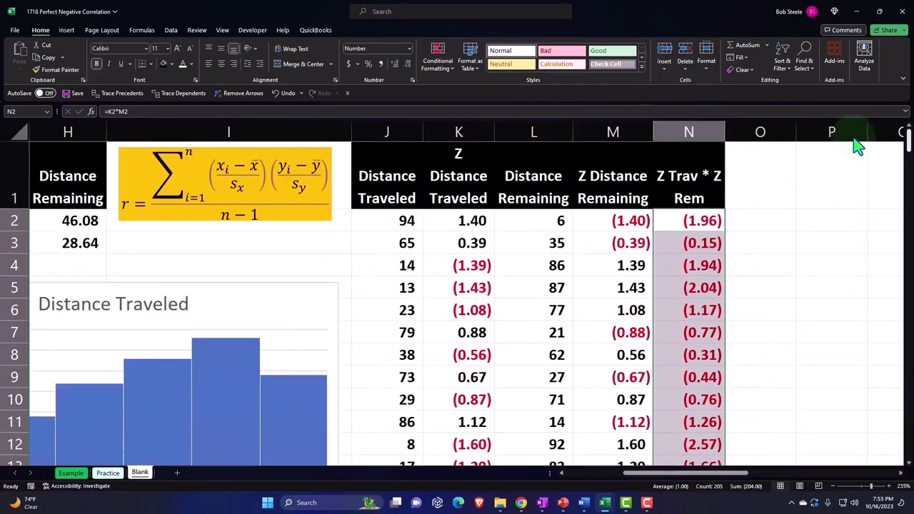
{"action": "left_click", "coordinate": [621, 221]}
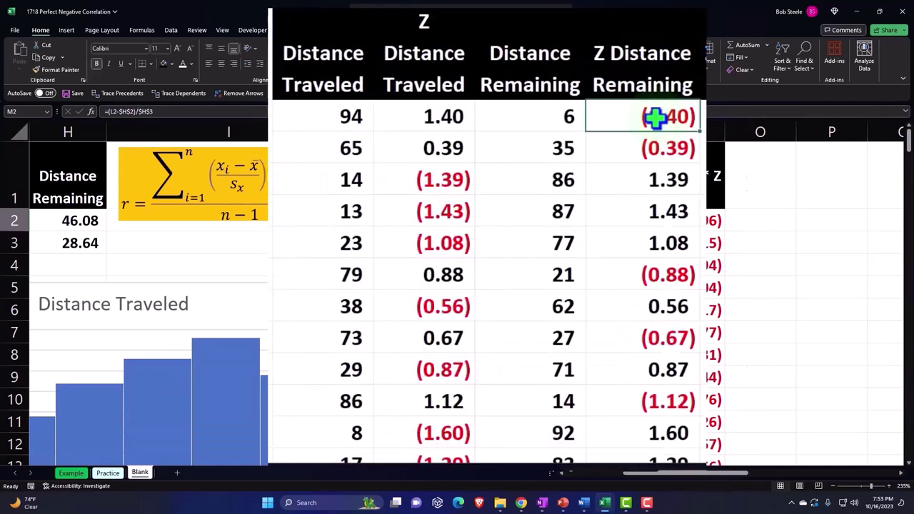
{"action": "key", "text": "Right"}
{"action": "key", "text": "Right"}
{"action": "key", "text": "Right"}
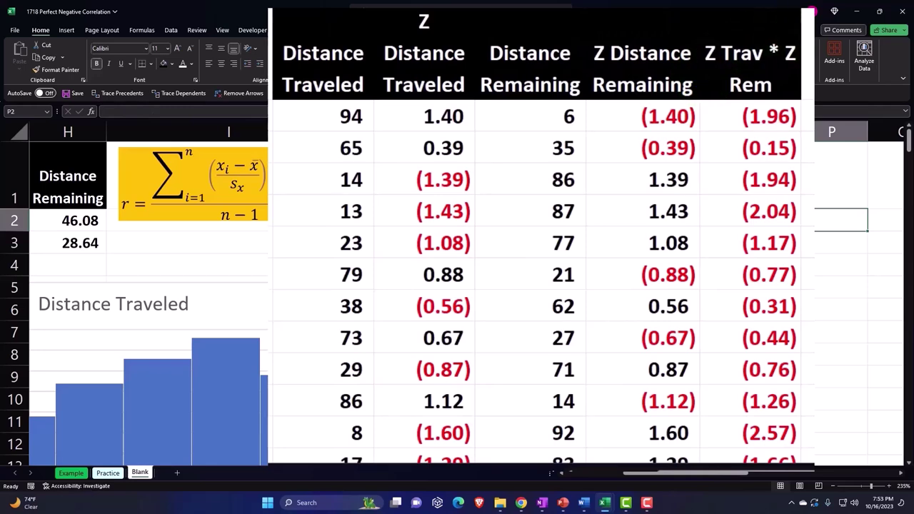
{"action": "left_click_drag", "start_coordinate": [867, 132], "coordinate": [813, 132]}
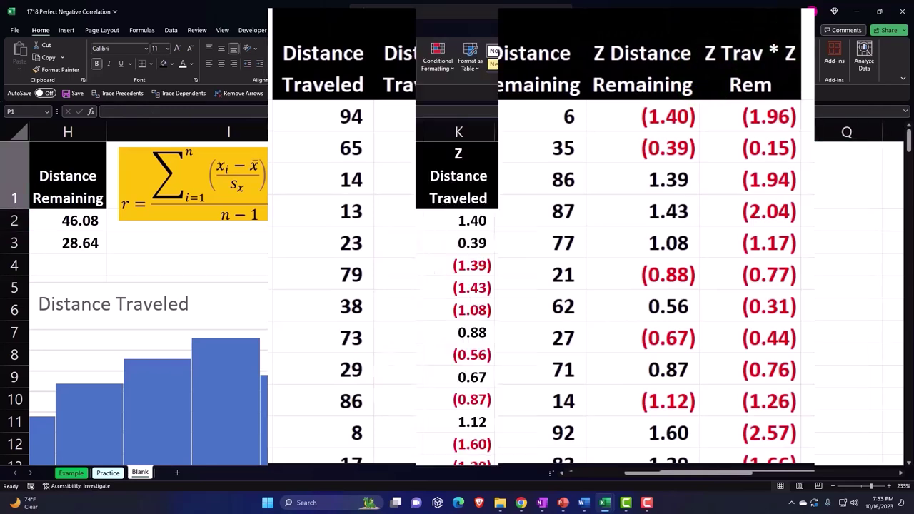
Step: Enter the heading 'Corralation R' in cell P1
{"action": "left_click", "coordinate": [762, 180]}
{"action": "type", "text": "Co"}
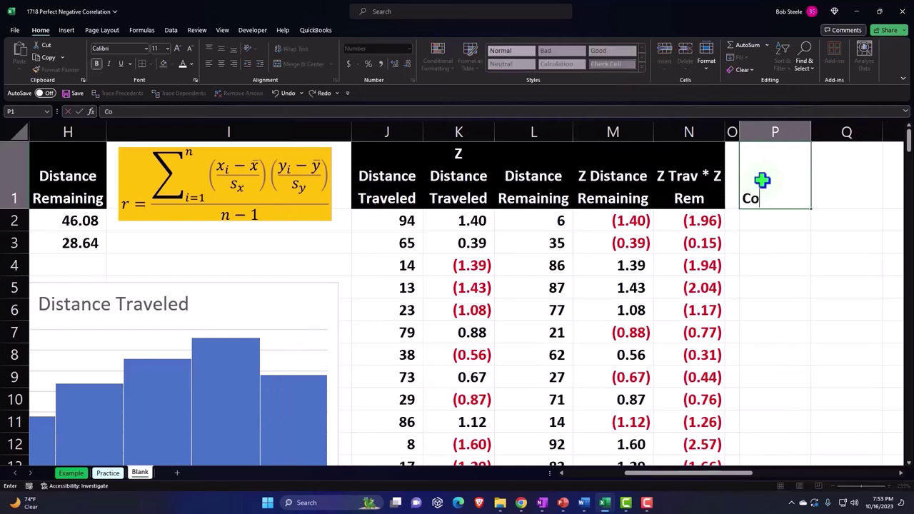
{"action": "type", "text": "rralation"}
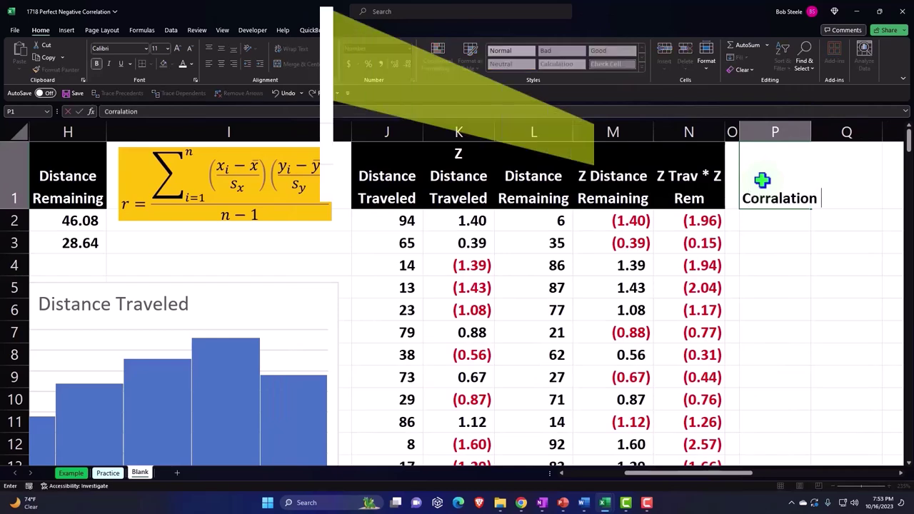
{"action": "type", "text": " R"}
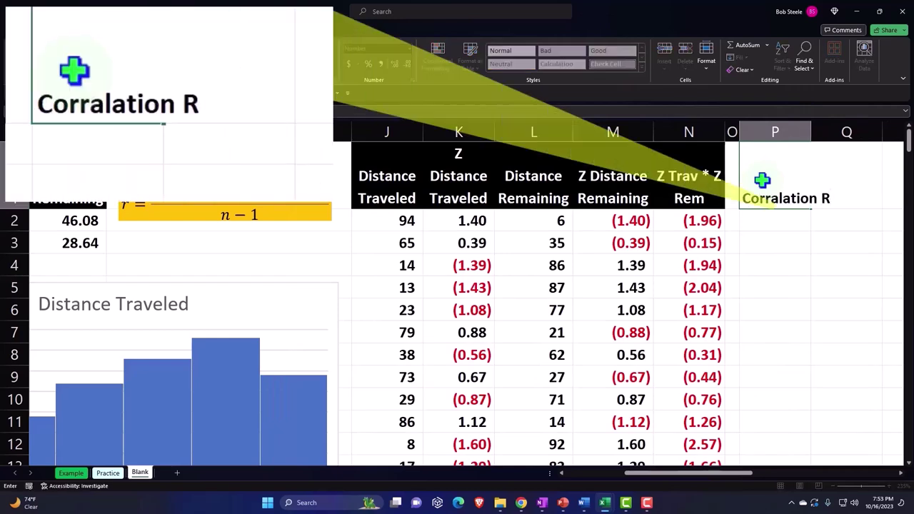
{"action": "key", "text": "Return"}
Step: Give the P1:R1 heading band a black fill with white text
{"action": "left_click", "coordinate": [762, 180]}
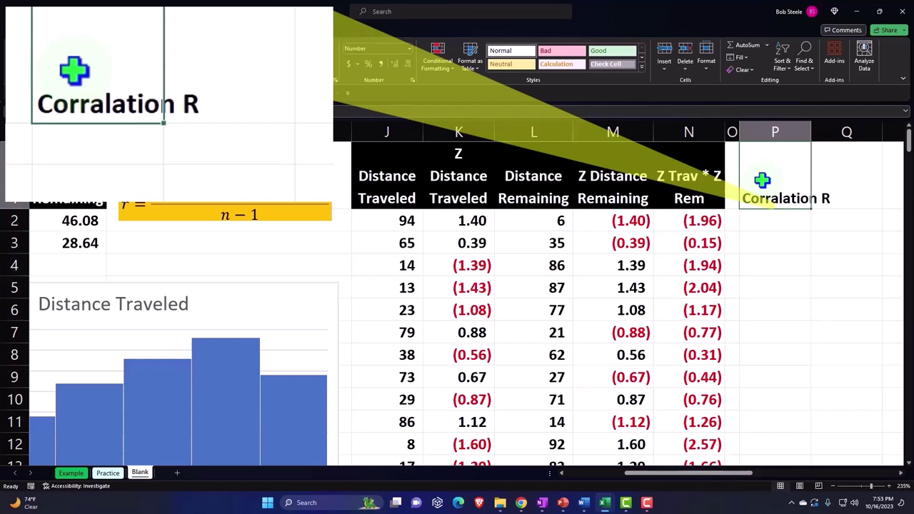
{"action": "key", "text": "shift+Right"}
{"action": "key", "text": "shift+Right"}
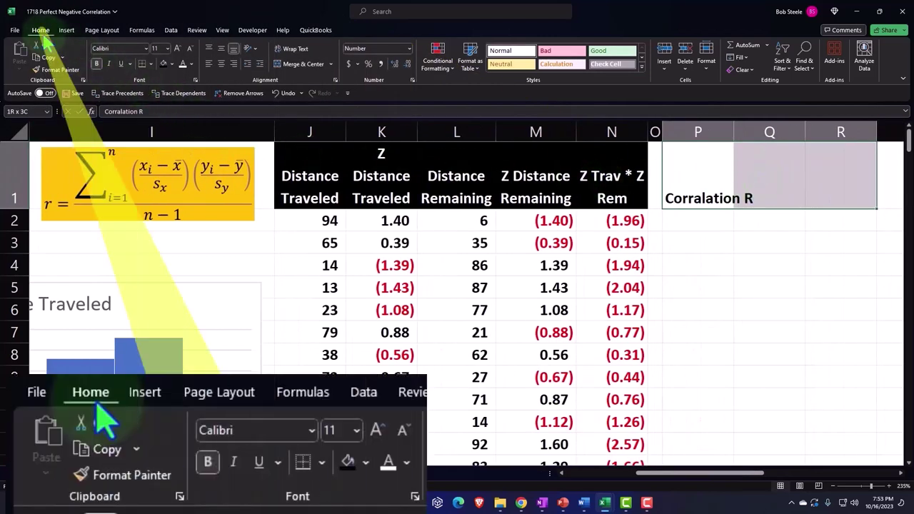
{"action": "left_click", "coordinate": [164, 63]}
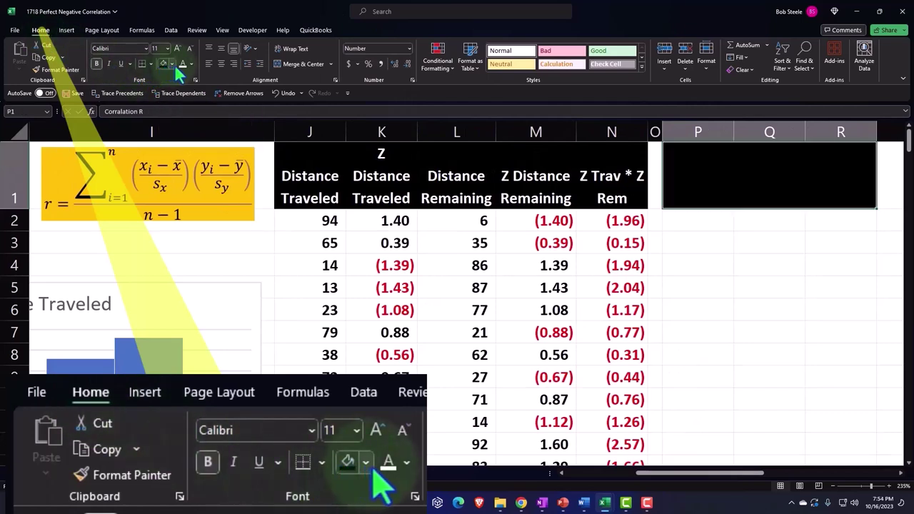
{"action": "left_click", "coordinate": [183, 63]}
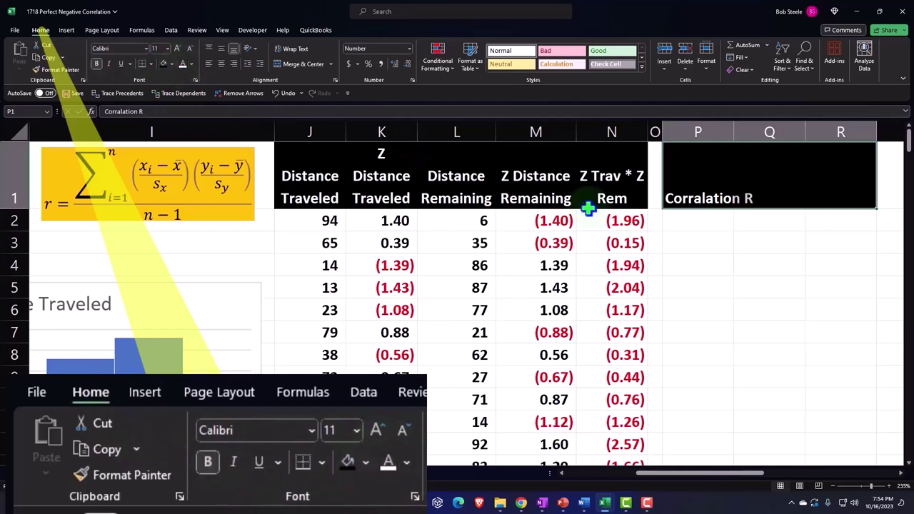
{"action": "left_click", "coordinate": [679, 222]}
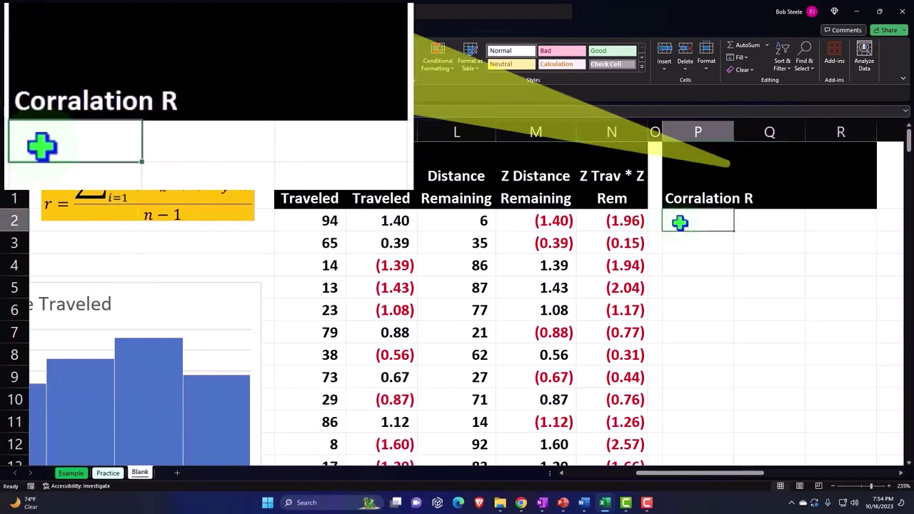
Step: Label P2 'Sum of Z Trav * Z Rem' and widen column P to fit it
{"action": "type", "text": "Sum"}
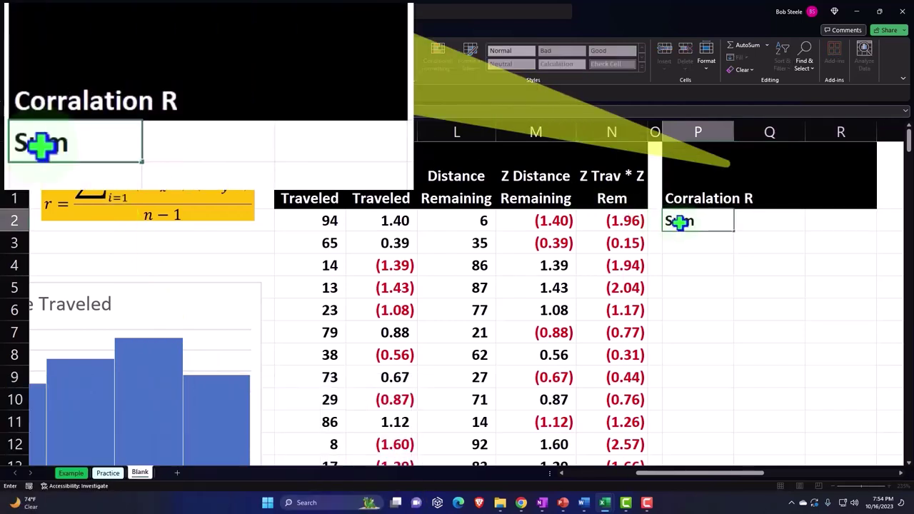
{"action": "type", "text": " of "}
{"action": "type", "text": "X"}
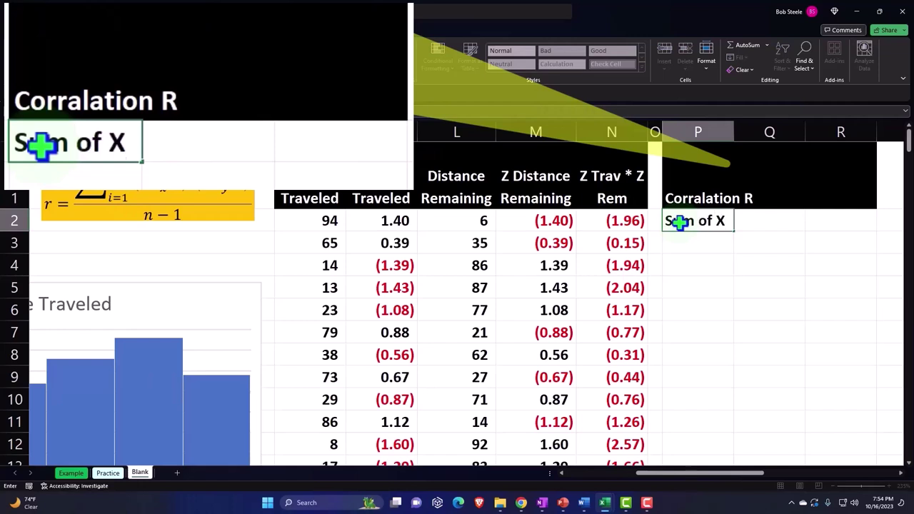
{"action": "key", "text": "BackSpace"}
{"action": "type", "text": "Z "}
{"action": "type", "text": "Trav"}
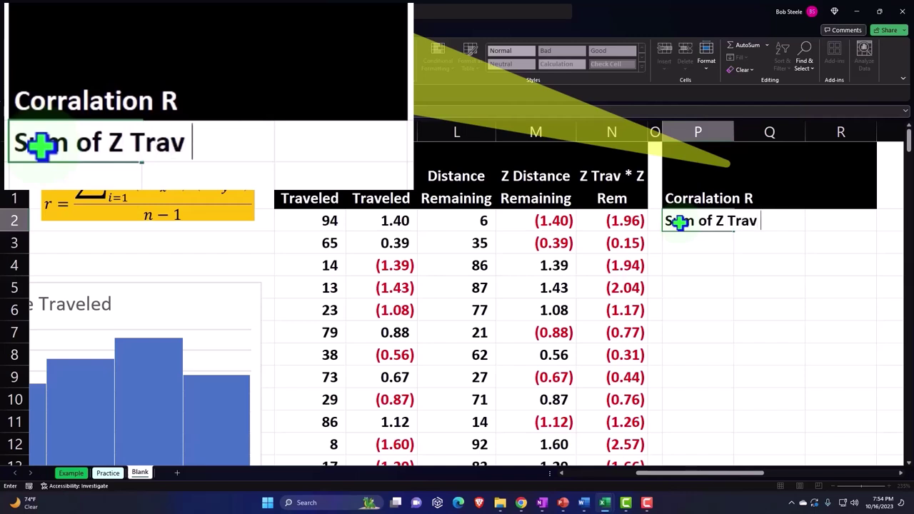
{"action": "type", "text": " *"}
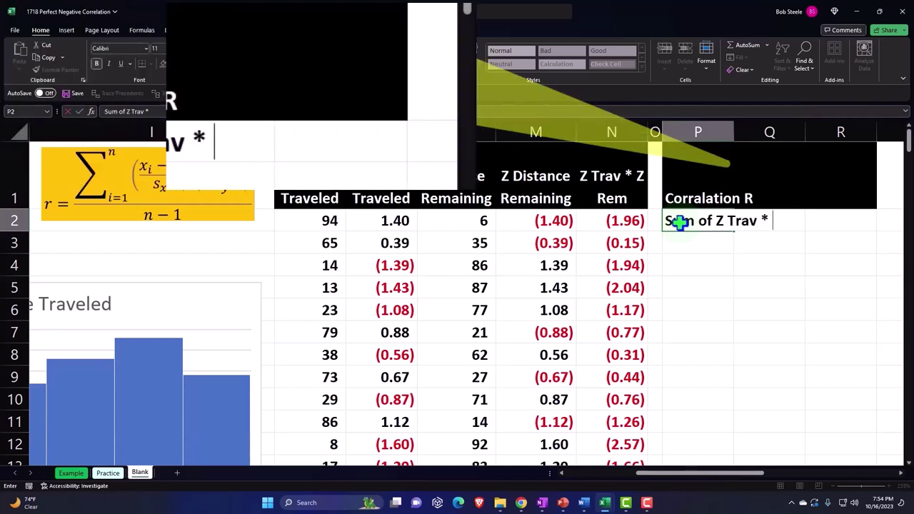
{"action": "type", "text": " Z Rem"}
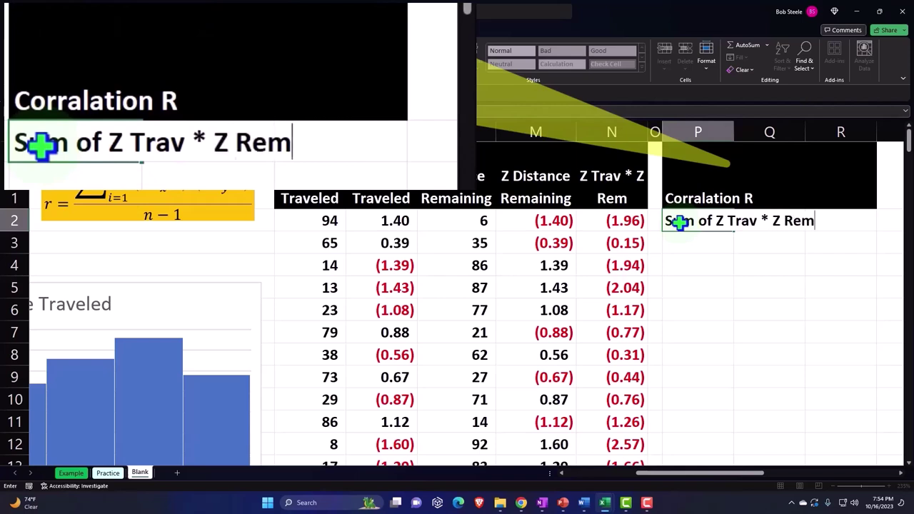
{"action": "key", "text": "Return"}
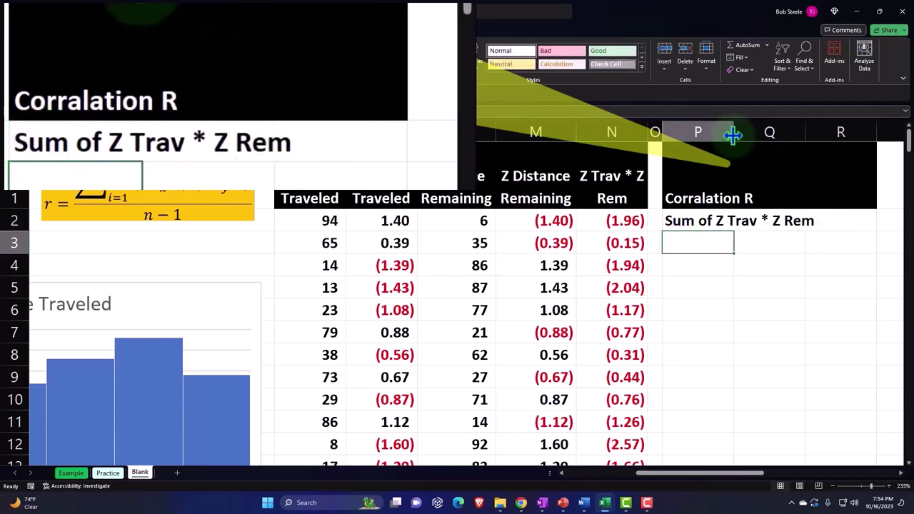
{"action": "left_click_drag", "start_coordinate": [734, 133], "coordinate": [756, 136]}
Step: Begin the =SUM( formula in R2 for the Z product column
{"action": "left_click", "coordinate": [843, 220]}
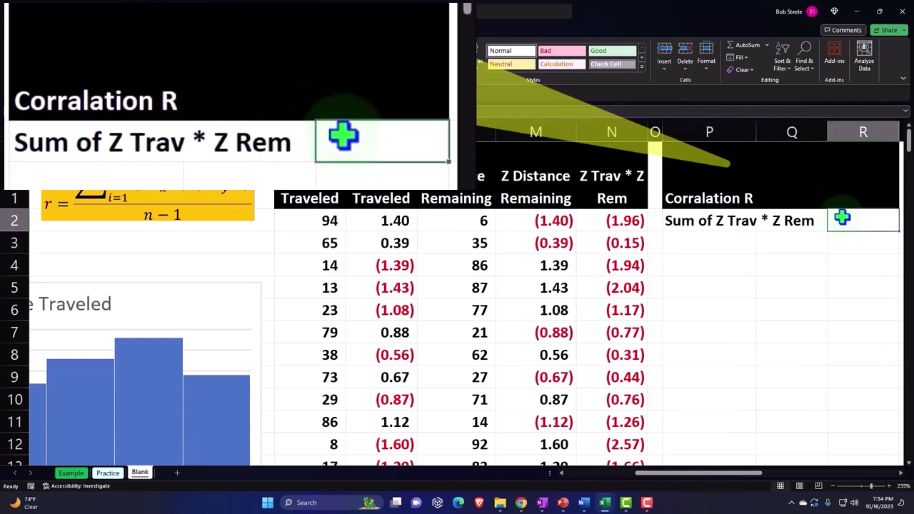
{"action": "type", "text": "="}
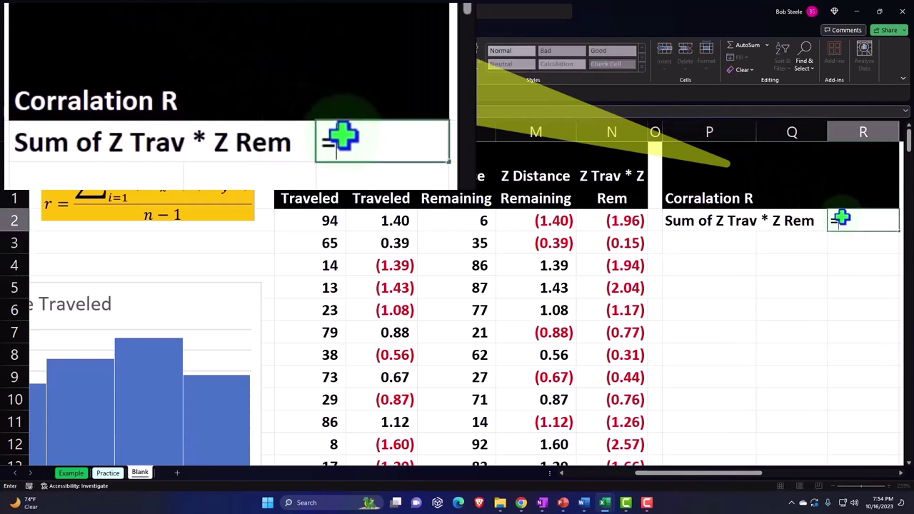
{"action": "type", "text": "sum"}
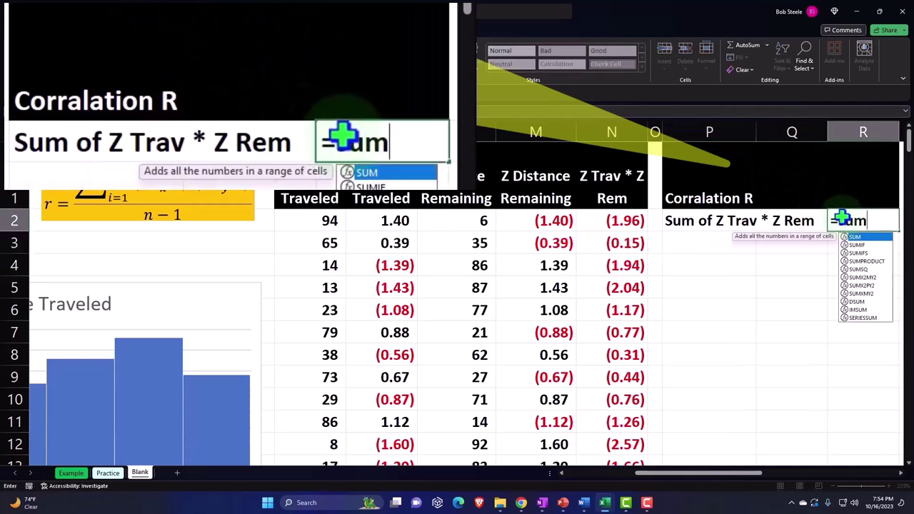
{"action": "type", "text": "("}
{"action": "key", "text": "Left"}
{"action": "key", "text": "Left"}
{"action": "key", "text": "Left"}
{"action": "key", "text": "Left"}
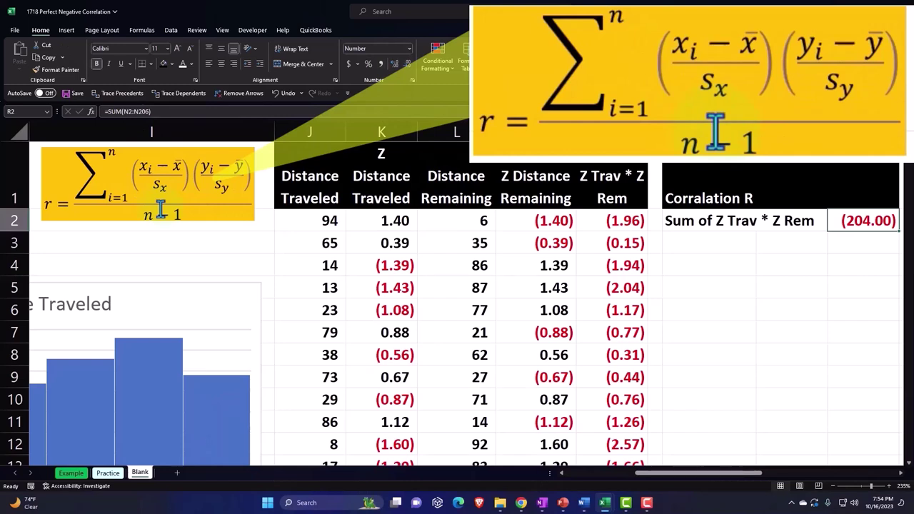
Step: Enter the labels 'n-1:' in P3 and 'n' in P4
{"action": "left_click", "coordinate": [694, 242]}
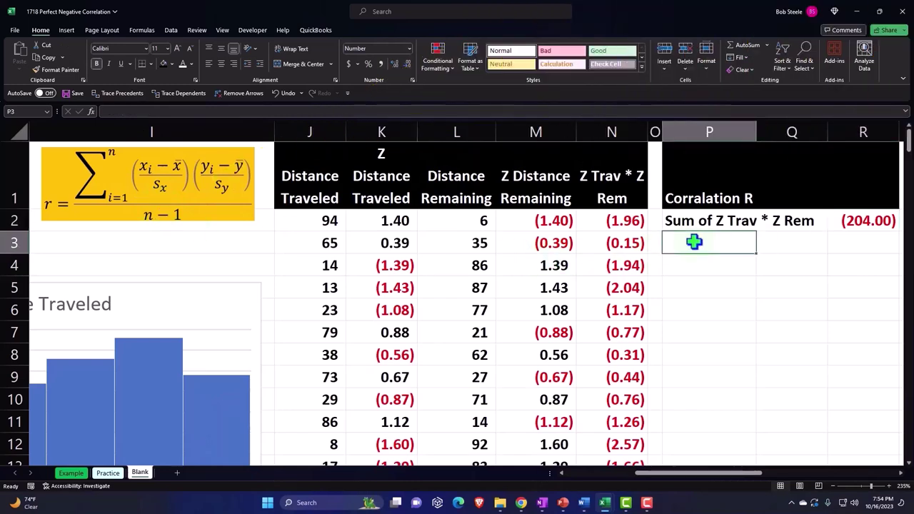
{"action": "type", "text": "N"}
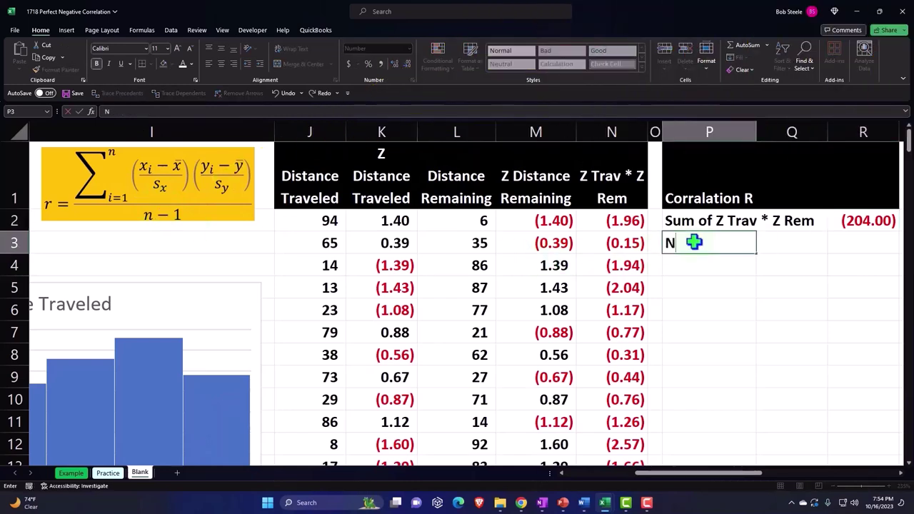
{"action": "key", "text": "BackSpace"}
{"action": "type", "text": "n"}
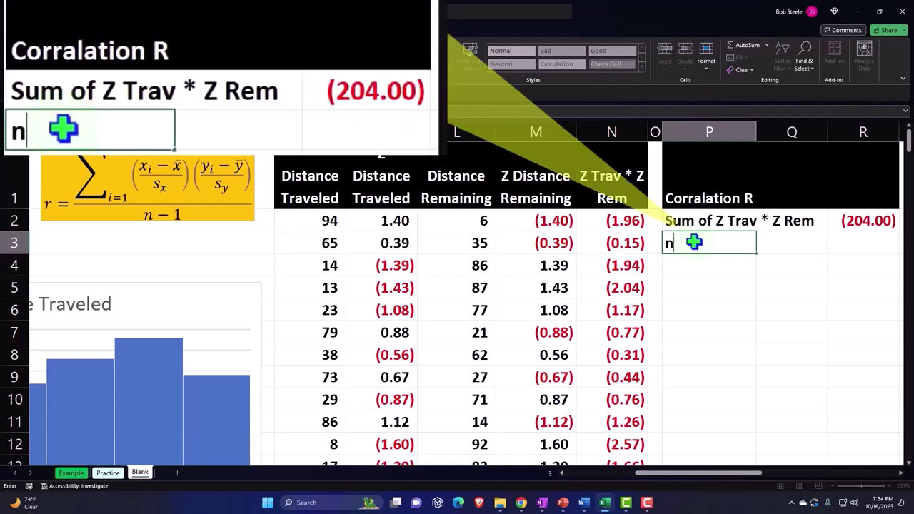
{"action": "type", "text": "-1"}
{"action": "key", "text": "Return"}
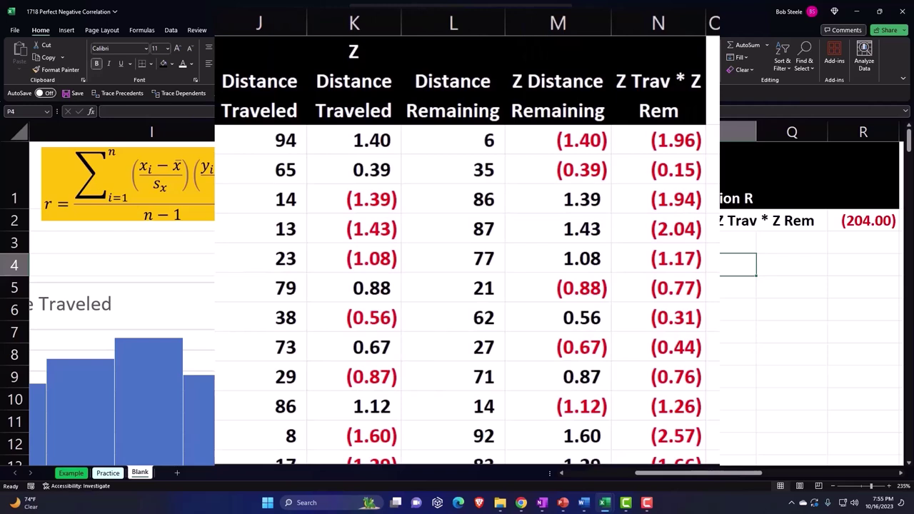
{"action": "type", "text": "n-1:"}
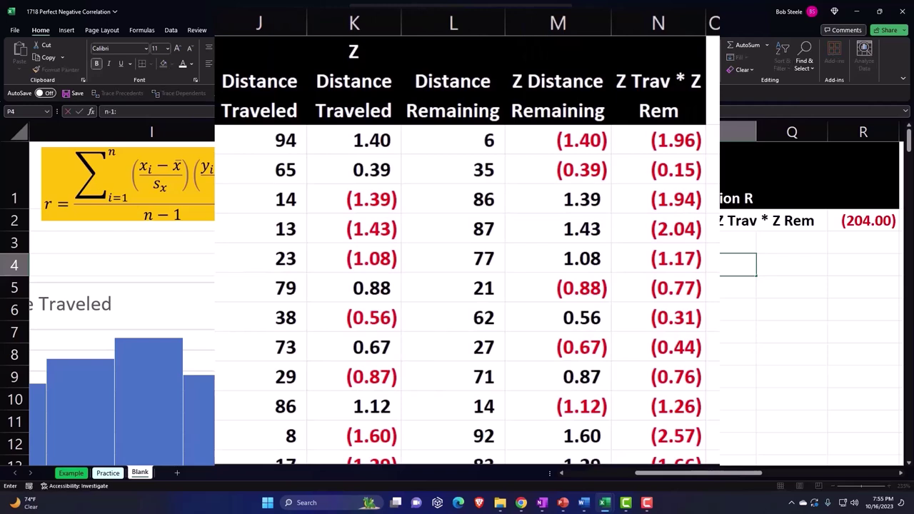
{"action": "key", "text": "Tab"}
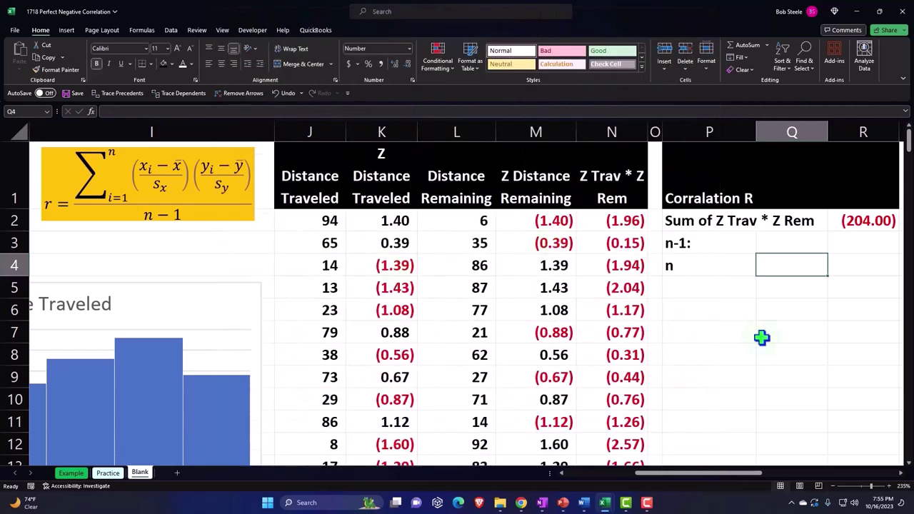
Step: Enter =COUNT(J2:J206) in Q4 to count the Distance Traveled values, giving 205
{"action": "type", "text": "="}
{"action": "type", "text": "cou"}
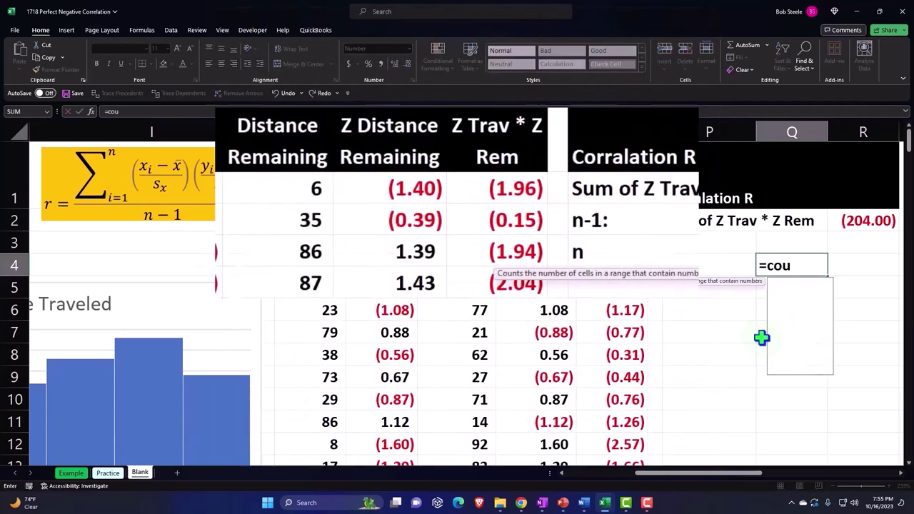
{"action": "type", "text": "n"}
{"action": "key", "text": "Tab"}
{"action": "key", "text": "Left"}
{"action": "key", "text": "Left"}
{"action": "key", "text": "Left"}
{"action": "key", "text": "Left"}
{"action": "key", "text": "Left"}
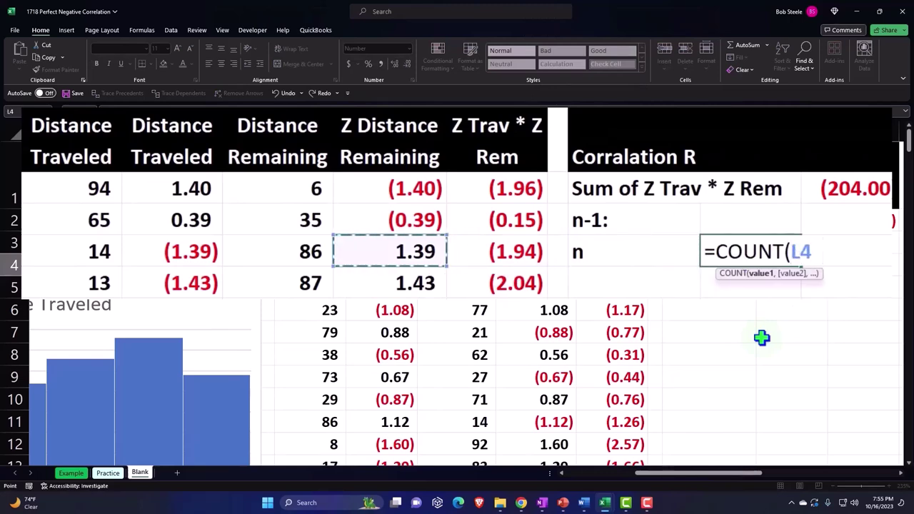
{"action": "key", "text": "Left"}
{"action": "key", "text": "Left"}
{"action": "key", "text": "Up"}
{"action": "key", "text": "Up"}
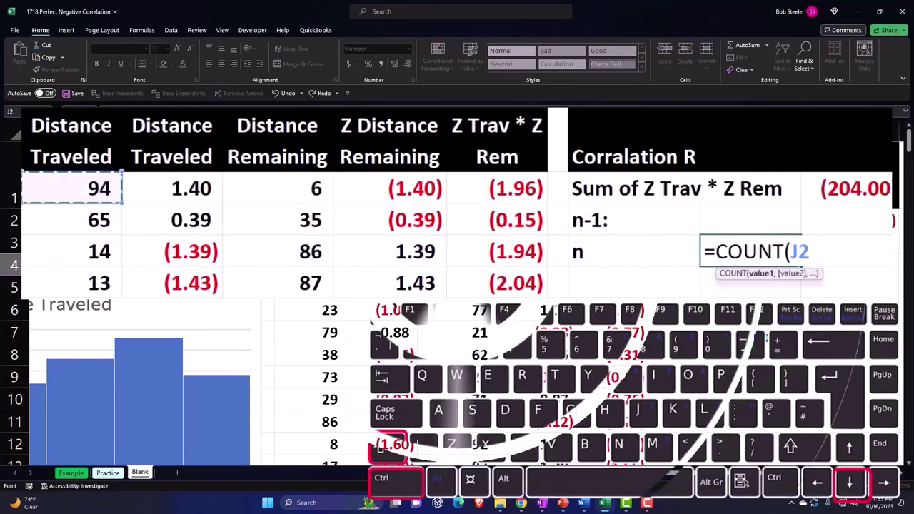
{"action": "key", "text": "ctrl+shift+Down"}
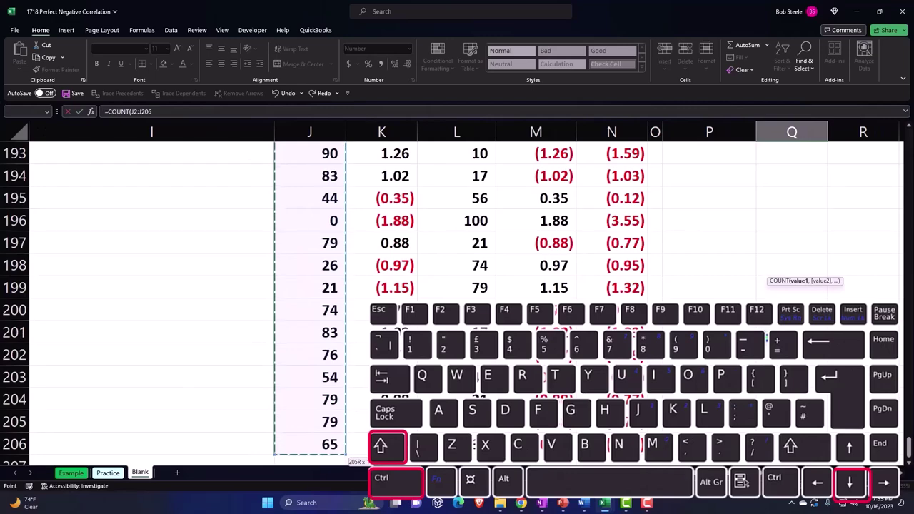
{"action": "key", "text": "Return"}
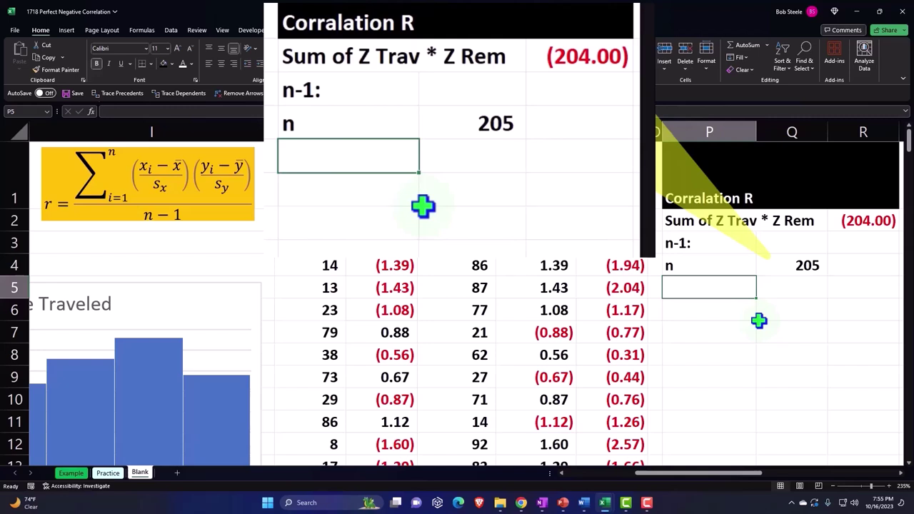
Step: Add a 'Less' row in P5 with the value 1 in Q5
{"action": "type", "text": "Less"}
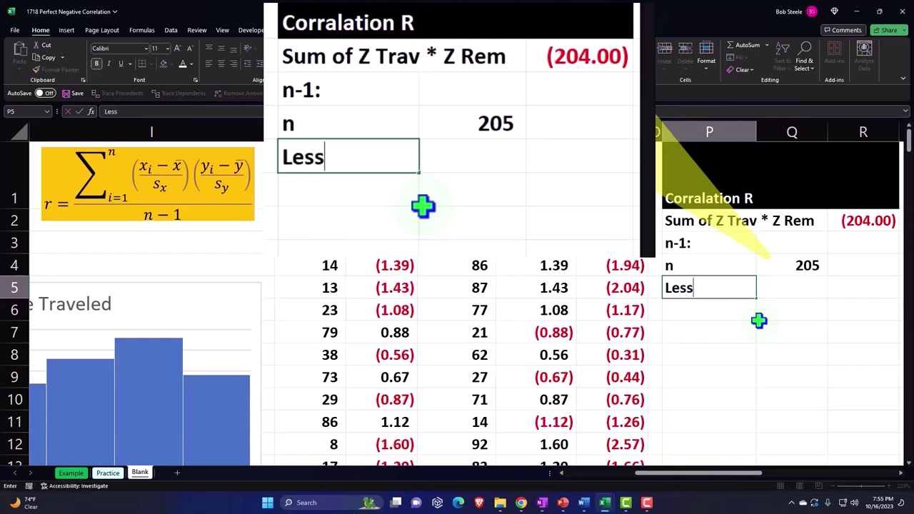
{"action": "key", "text": "Tab"}
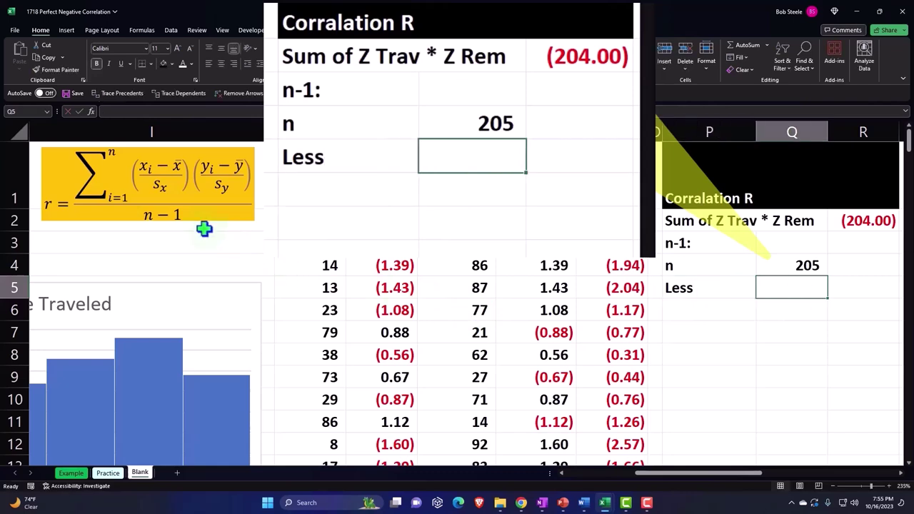
{"action": "type", "text": "1"}
{"action": "key", "text": "Return"}
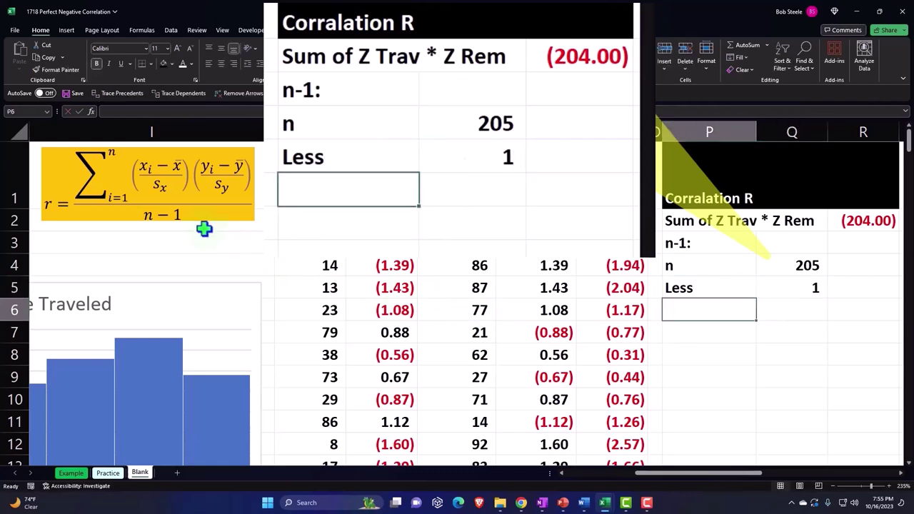
Step: Add an 'n-1' row in P6 whose formula =Q4-Q5 shows 204
{"action": "type", "text": "n"}
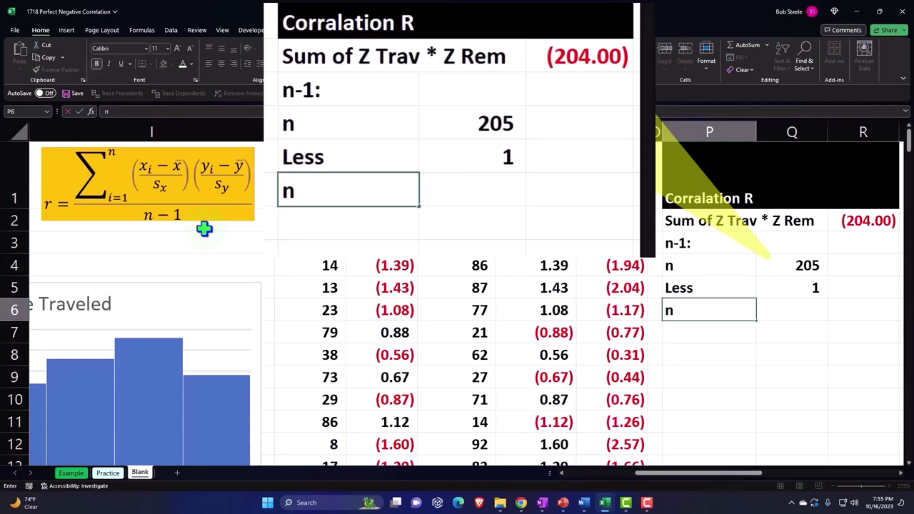
{"action": "type", "text": "-1"}
{"action": "key", "text": "BackSpace"}
{"action": "key", "text": "Tab"}
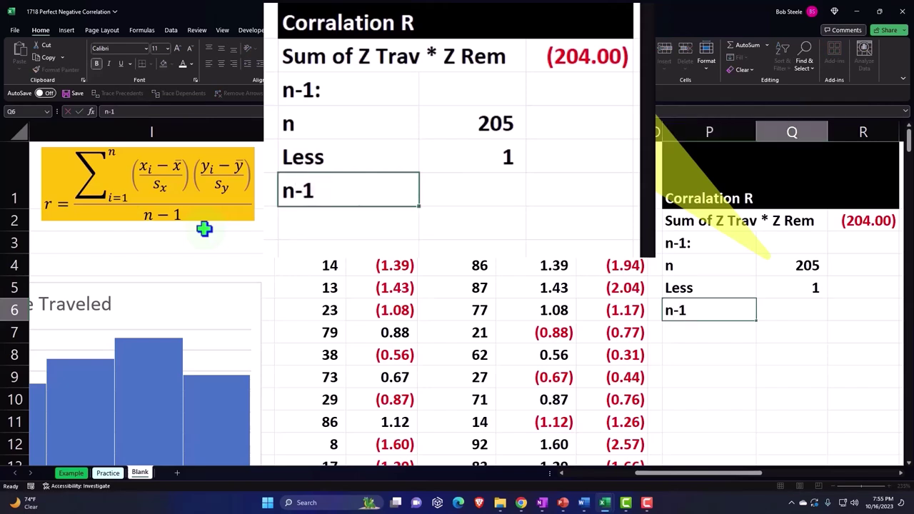
{"action": "key", "text": "Tab"}
{"action": "type", "text": "="}
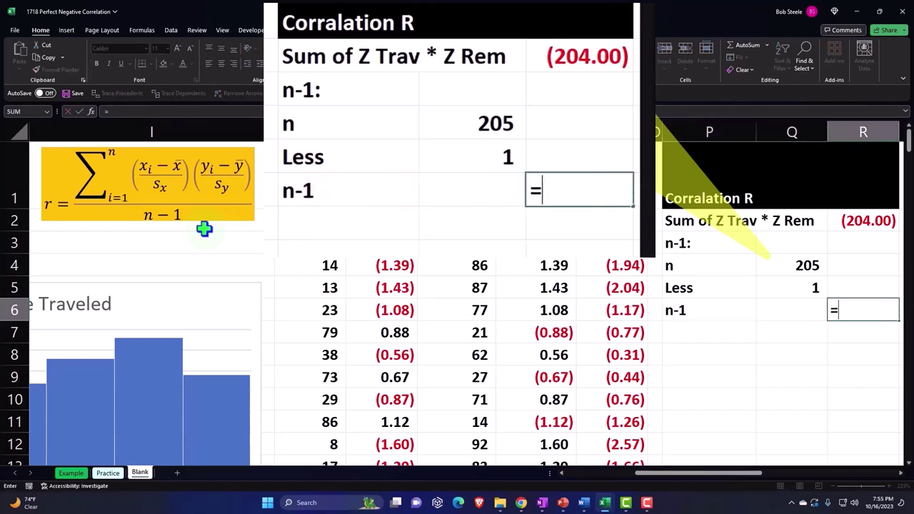
{"action": "key", "text": "Up"}
{"action": "key", "text": "Up"}
{"action": "key", "text": "Left"}
{"action": "type", "text": "-"}
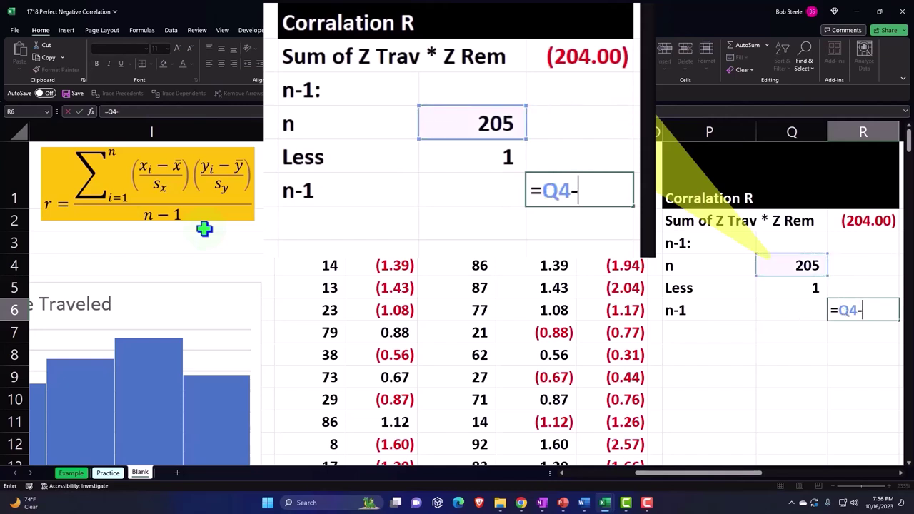
{"action": "key", "text": "Up"}
{"action": "key", "text": "Left"}
{"action": "key", "text": "Return"}
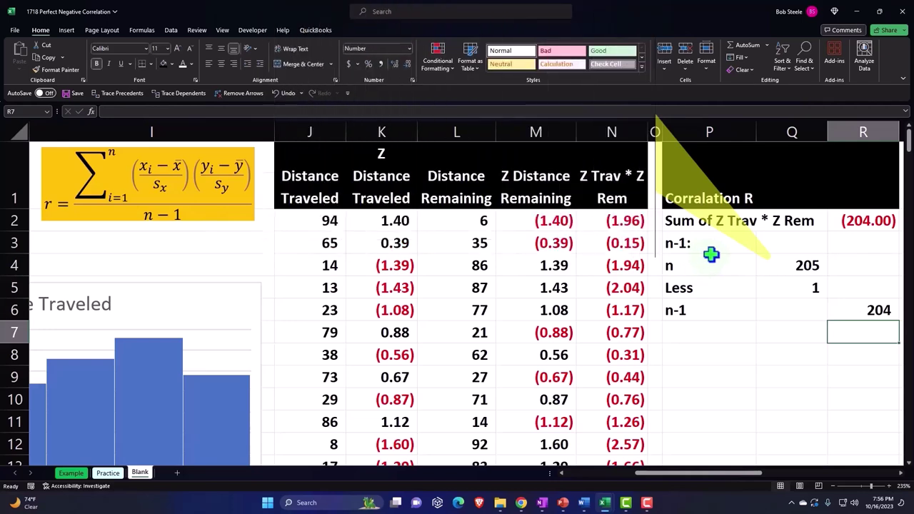
Step: Indent the n, Less and n-1 labels, with n-1 indented one extra level
{"action": "left_click_drag", "start_coordinate": [705, 265], "coordinate": [706, 303]}
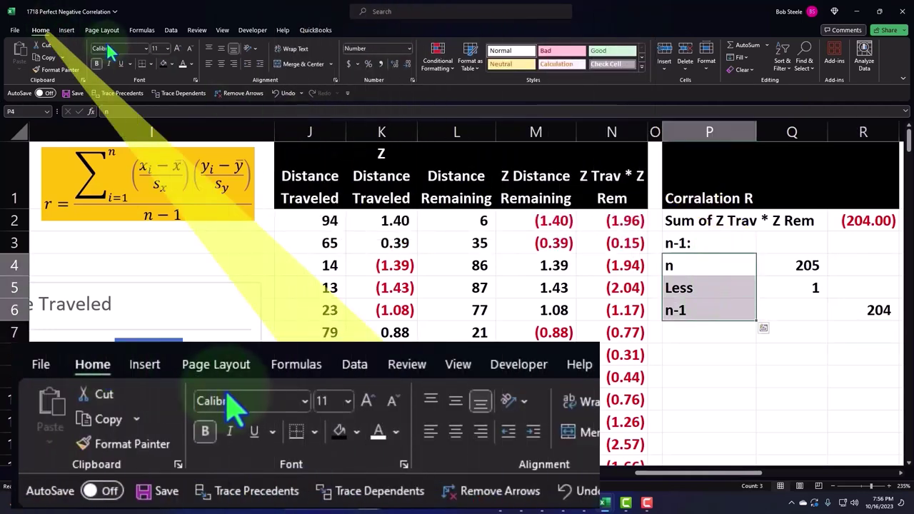
{"action": "left_click", "coordinate": [260, 63]}
{"action": "left_click", "coordinate": [692, 306]}
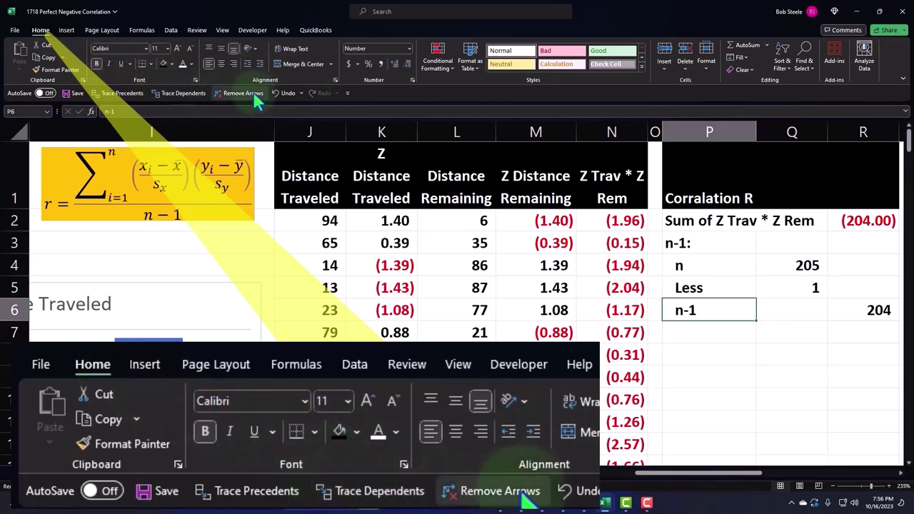
{"action": "left_click", "coordinate": [260, 64]}
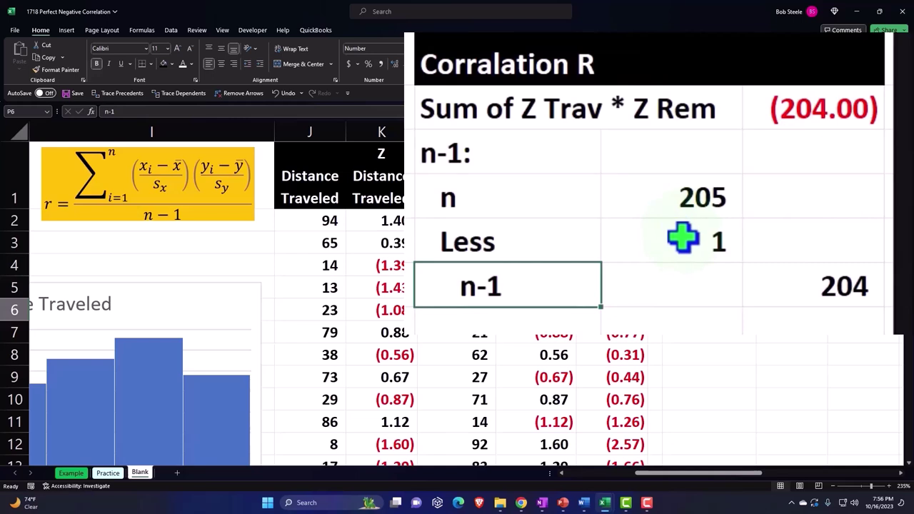
Step: Underline the value 1 in the Less row
{"action": "left_click", "coordinate": [684, 238]}
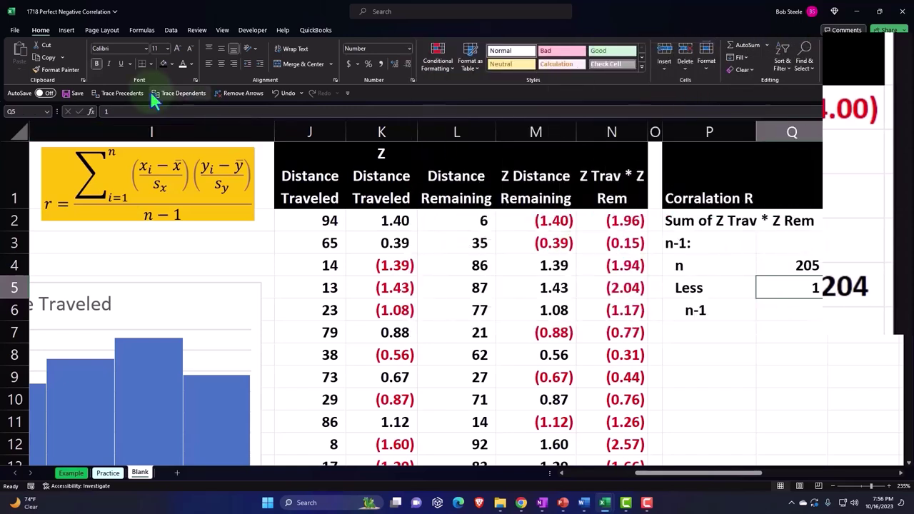
{"action": "left_click", "coordinate": [120, 63]}
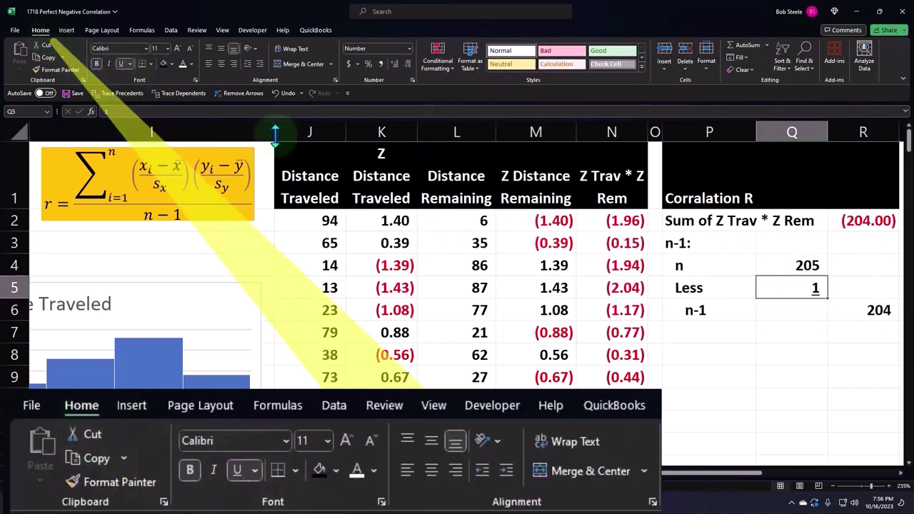
{"action": "left_click", "coordinate": [720, 338]}
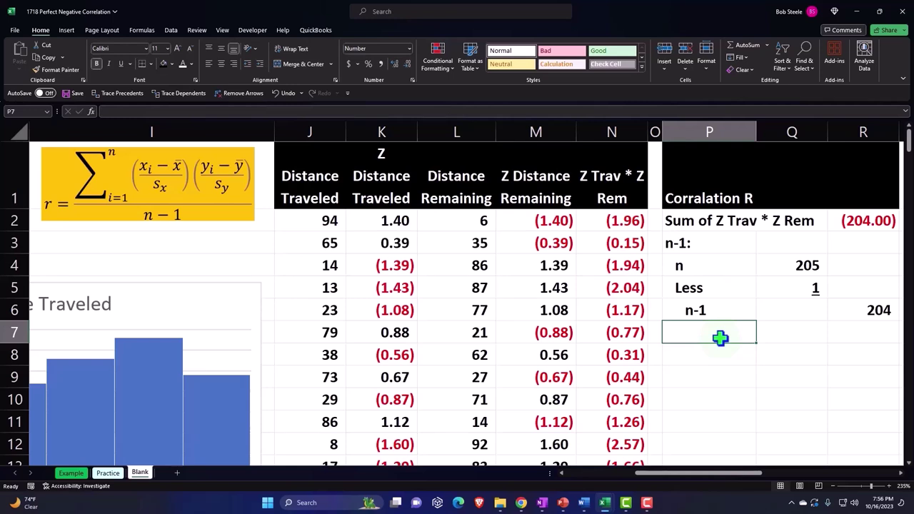
Step: Rename the table heading to 'R-Corralation'
{"action": "type", "text": "R"}
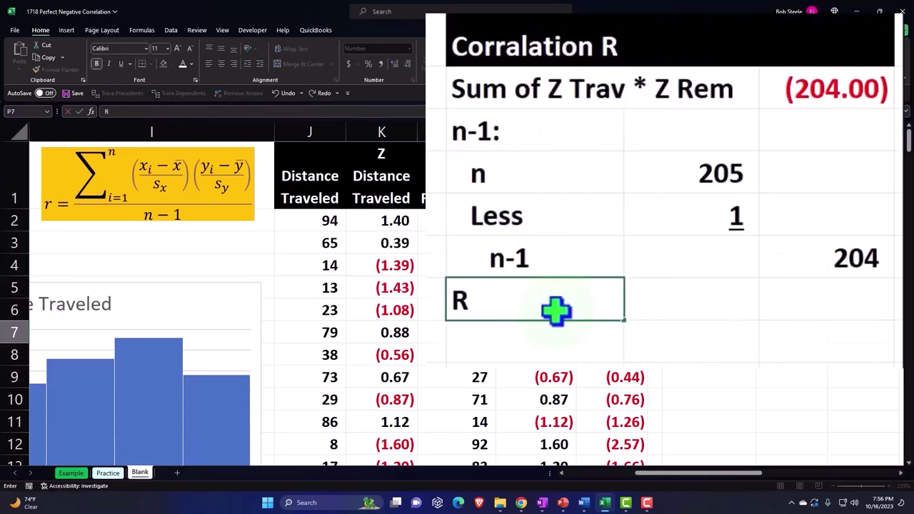
{"action": "type", "text": "-"}
{"action": "type", "text": "Corralation"}
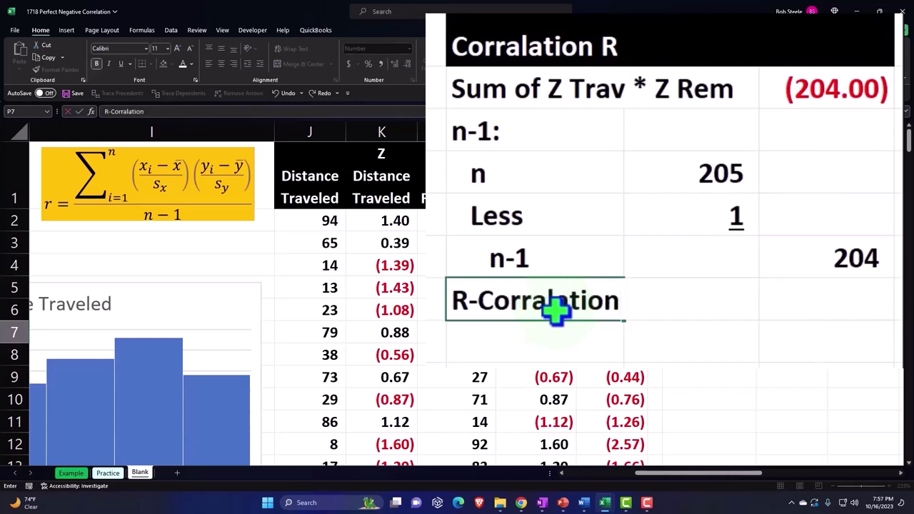
{"action": "double_click", "coordinate": [458, 44]}
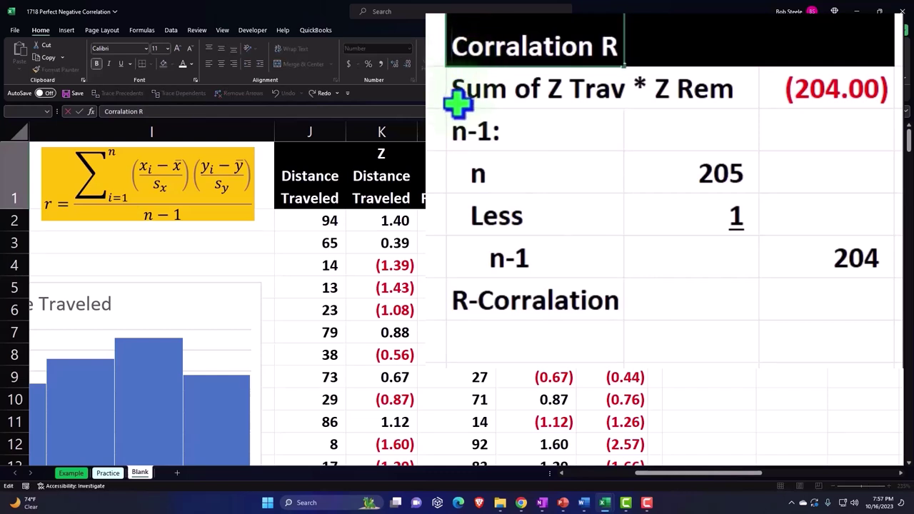
{"action": "type", "text": "R-"}
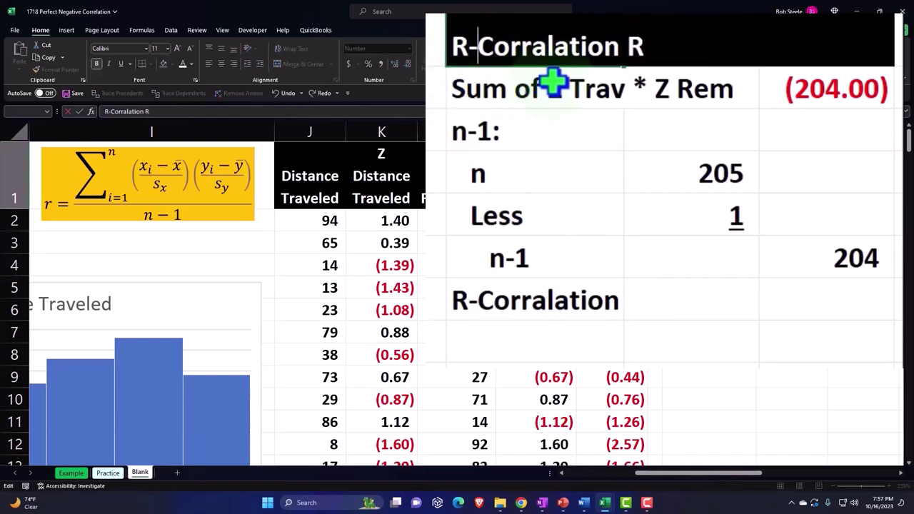
{"action": "left_click", "coordinate": [652, 47]}
{"action": "key", "text": "Return"}
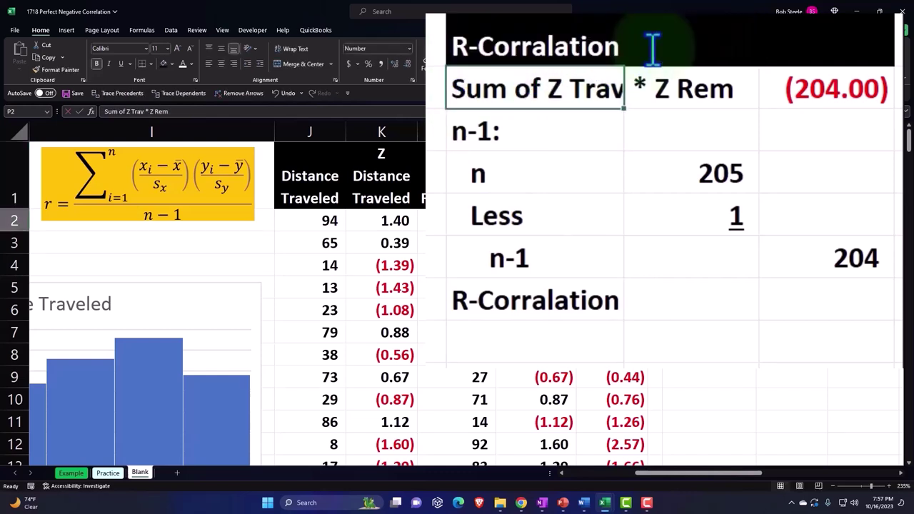
Step: Underline the n-1 value 204
{"action": "key", "text": "Down"}
{"action": "key", "text": "Down"}
{"action": "key", "text": "Down"}
{"action": "key", "text": "Down"}
{"action": "key", "text": "Right"}
{"action": "key", "text": "Right"}
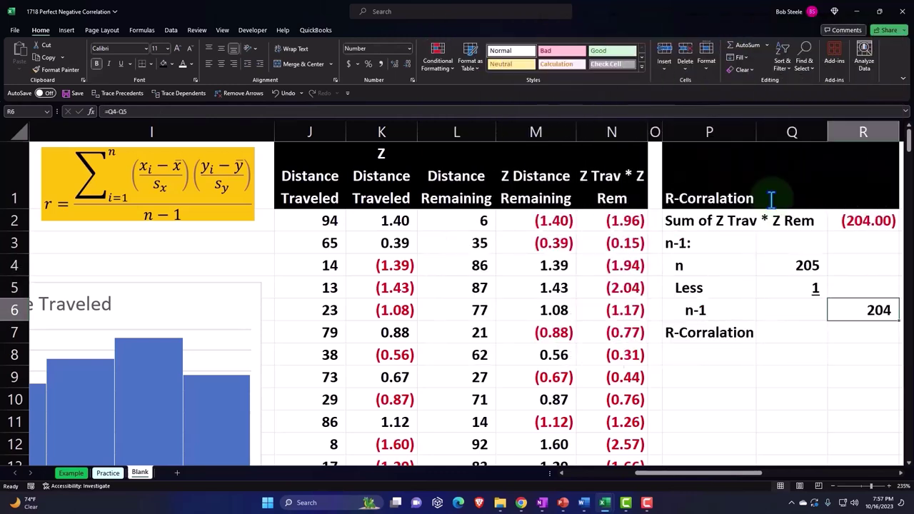
{"action": "left_click", "coordinate": [120, 63]}
Step: Enter =R2/R6 in R7 beside R-Corralation, showing the correlation (1)
{"action": "left_click", "coordinate": [861, 335]}
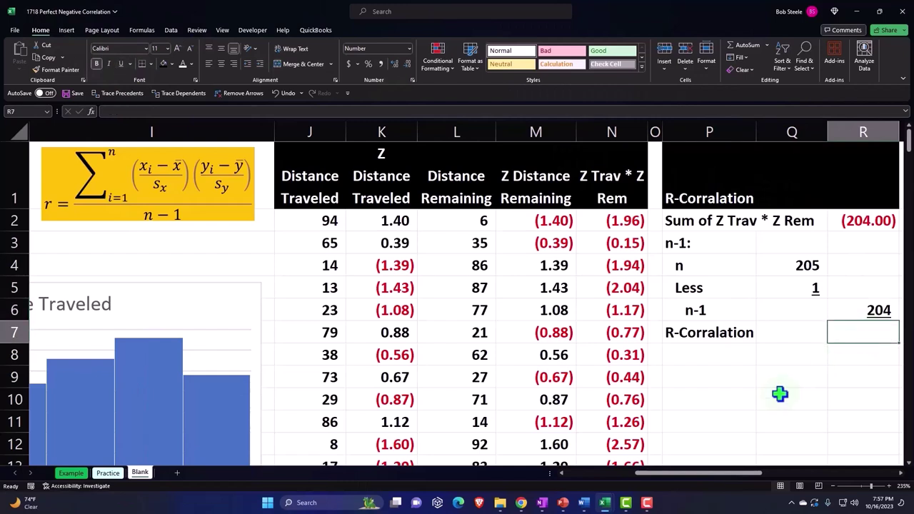
{"action": "type", "text": "="}
{"action": "key", "text": "Up"}
{"action": "key", "text": "Up"}
{"action": "key", "text": "Up"}
{"action": "key", "text": "Up"}
{"action": "key", "text": "Up"}
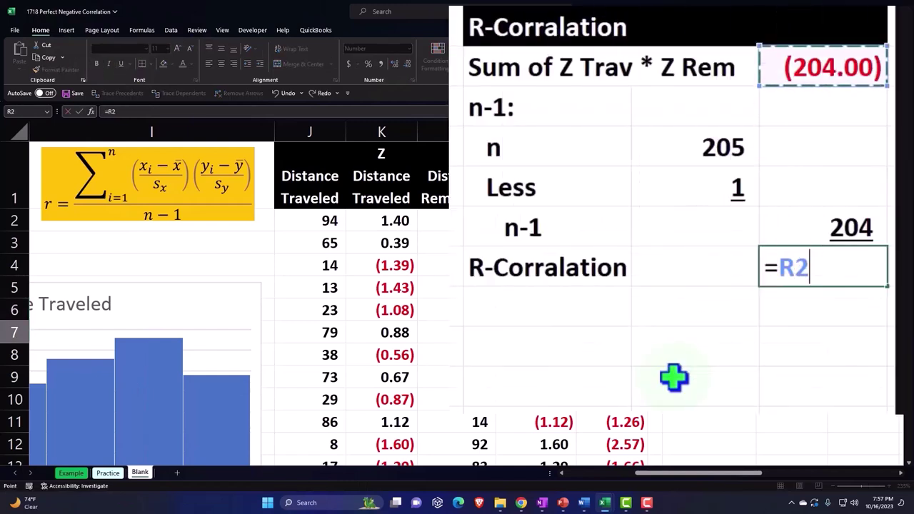
{"action": "type", "text": "/"}
{"action": "key", "text": "Up"}
{"action": "key", "text": "Return"}
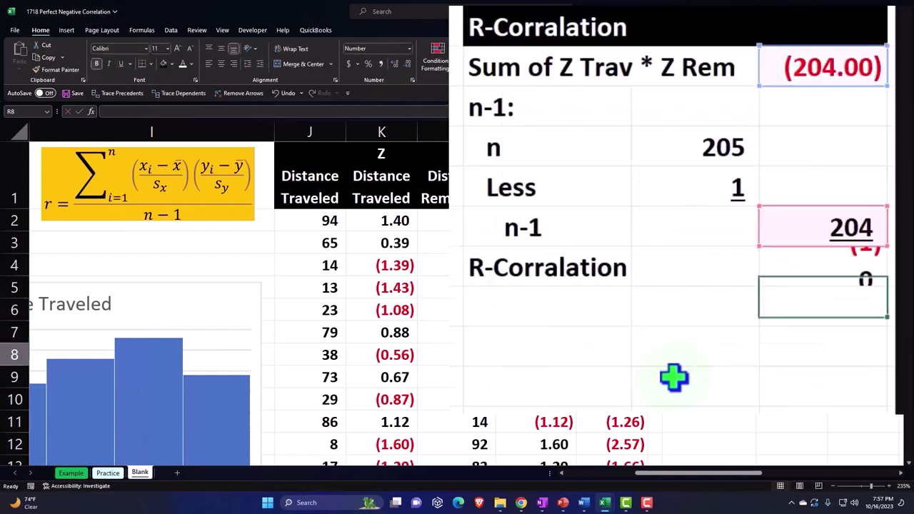
{"action": "key", "text": "Up"}
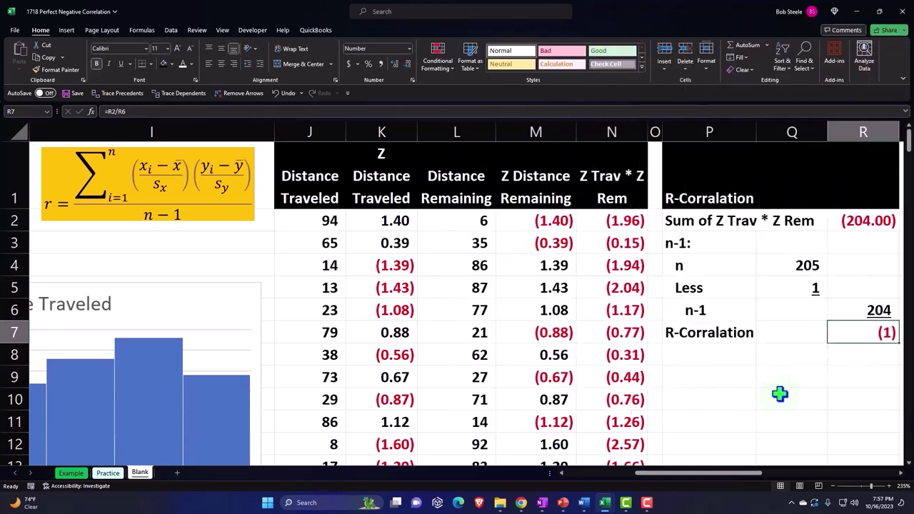
{"action": "key", "text": "Right"}
{"action": "key", "text": "Right"}
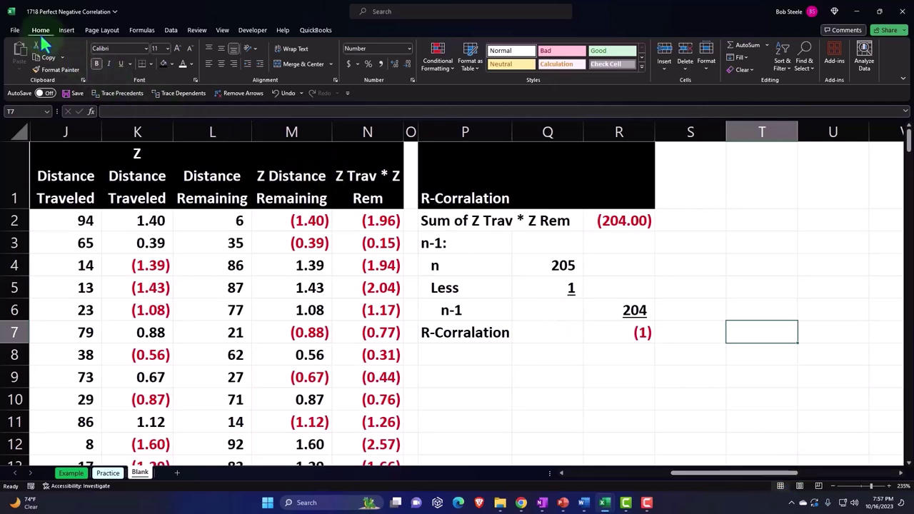
Step: Confirm Analysis ToolPak is checked in the Excel Add-ins list under File > Options
{"action": "left_click", "coordinate": [170, 32]}
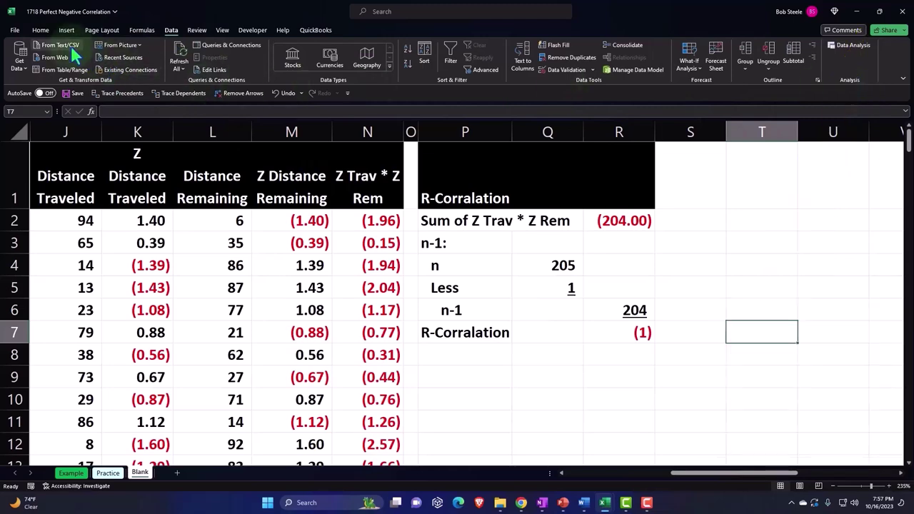
{"action": "left_click", "coordinate": [15, 30]}
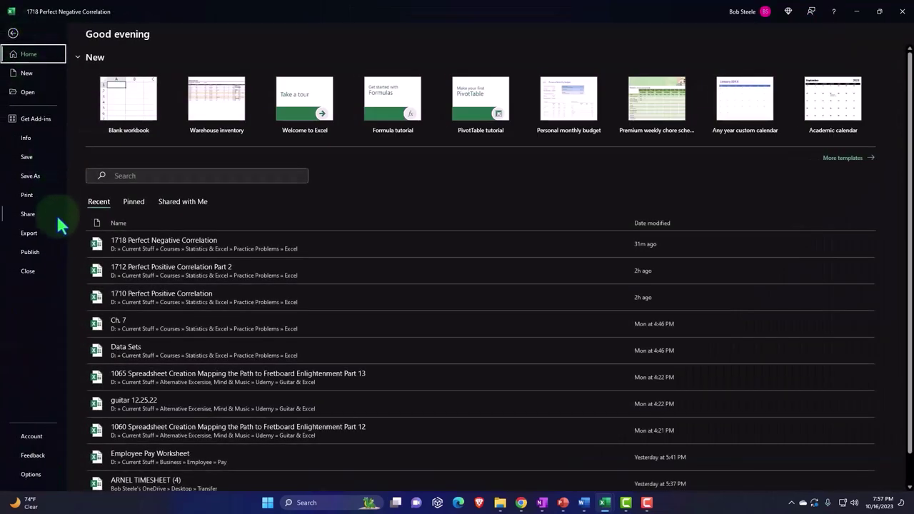
{"action": "left_click", "coordinate": [30, 474]}
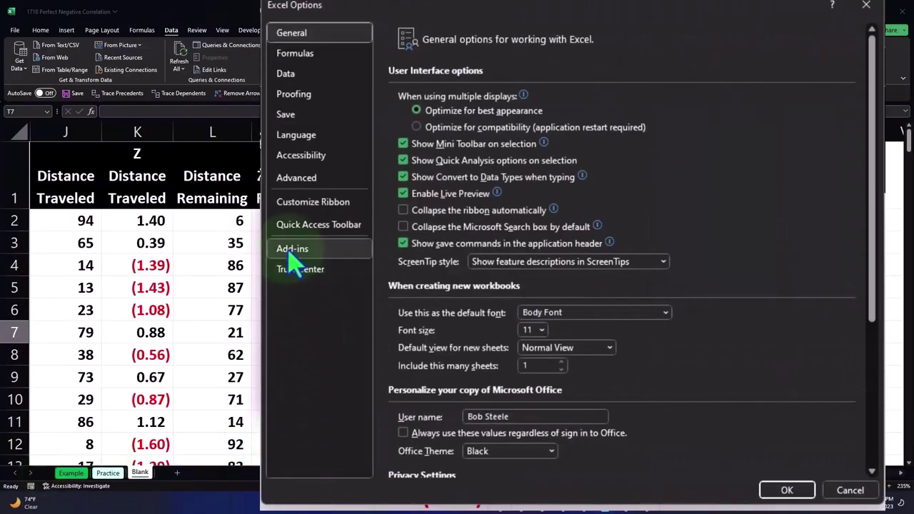
{"action": "left_click", "coordinate": [292, 248]}
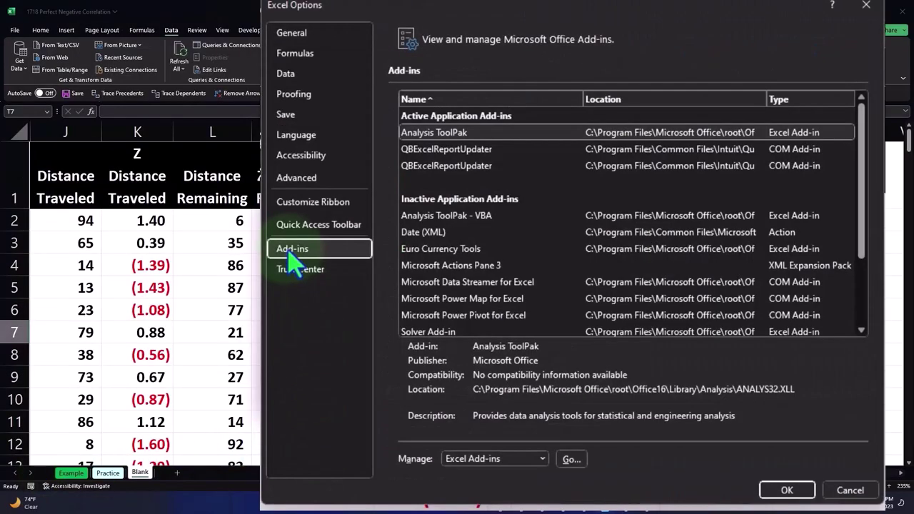
{"action": "left_click", "coordinate": [526, 461]}
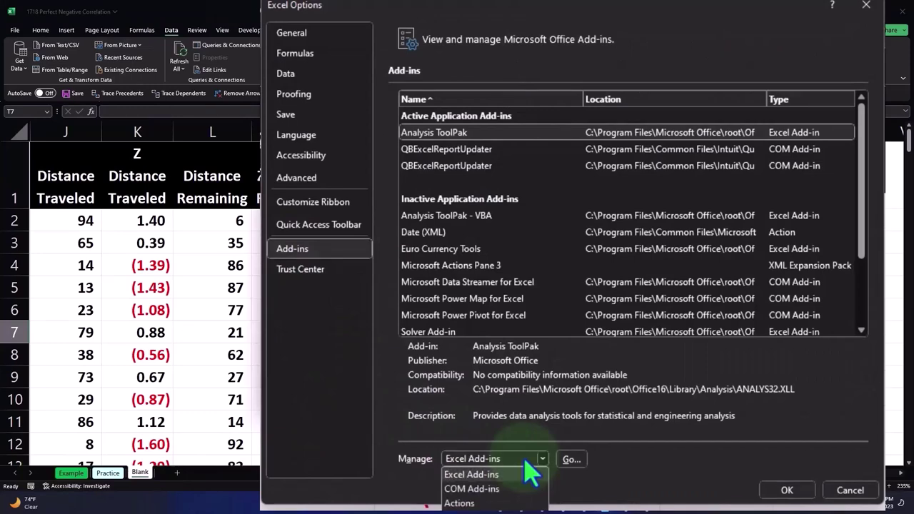
{"action": "left_click", "coordinate": [572, 459]}
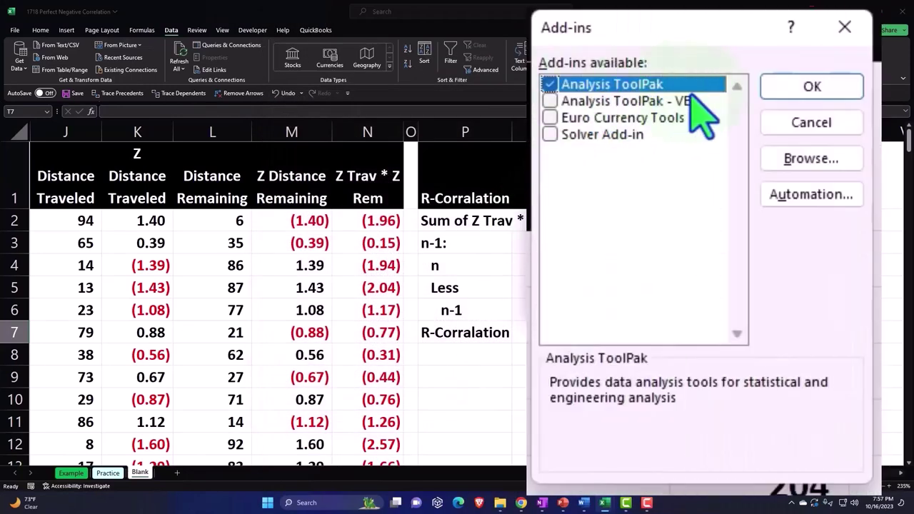
{"action": "left_click", "coordinate": [770, 91]}
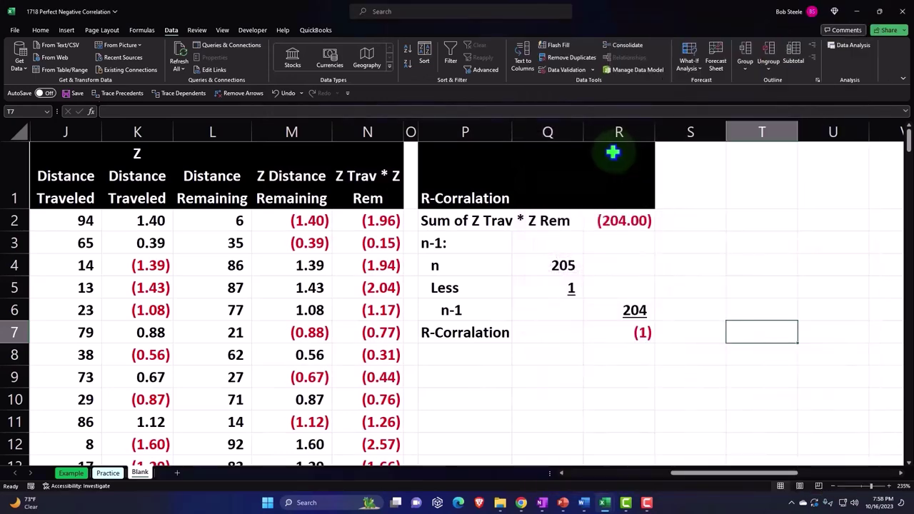
Step: Choose the Correlation tool from the Data Analysis list
{"action": "left_click", "coordinate": [848, 56]}
{"action": "left_click_drag", "start_coordinate": [550, 184], "coordinate": [482, 218]}
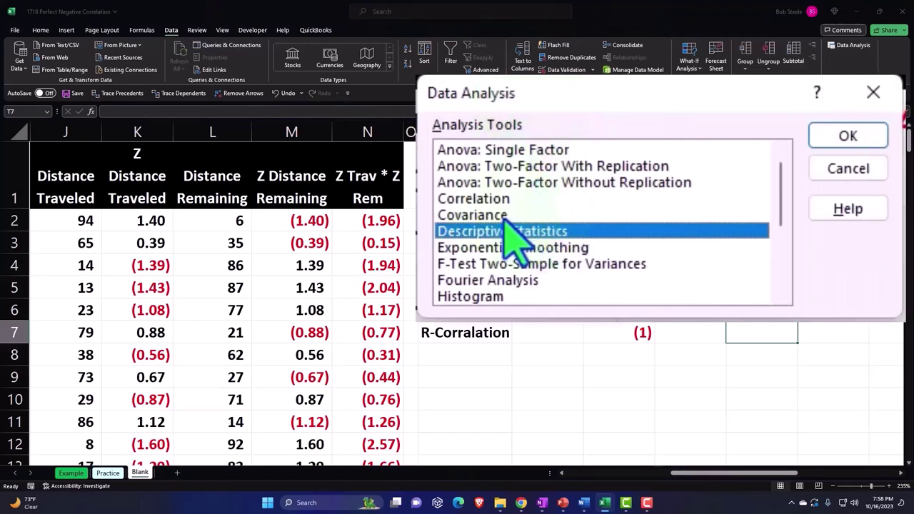
{"action": "left_click", "coordinate": [479, 204]}
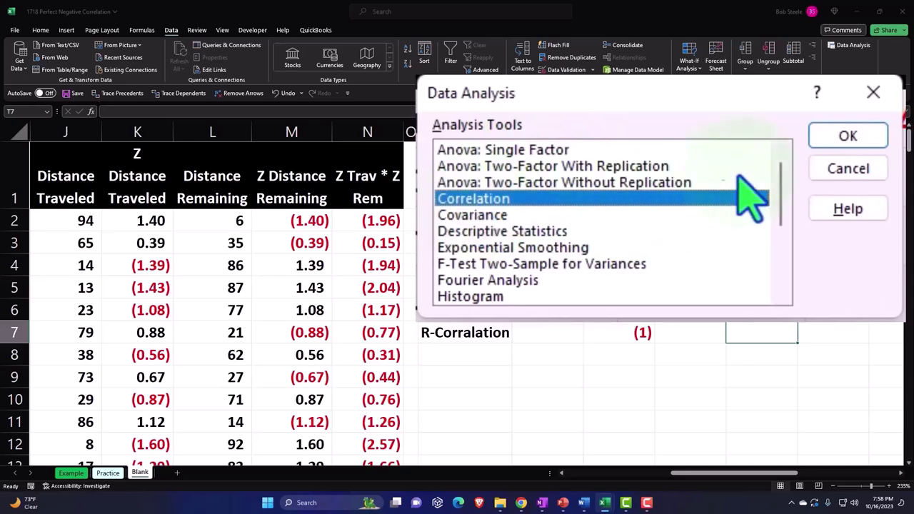
{"action": "left_click", "coordinate": [842, 139]}
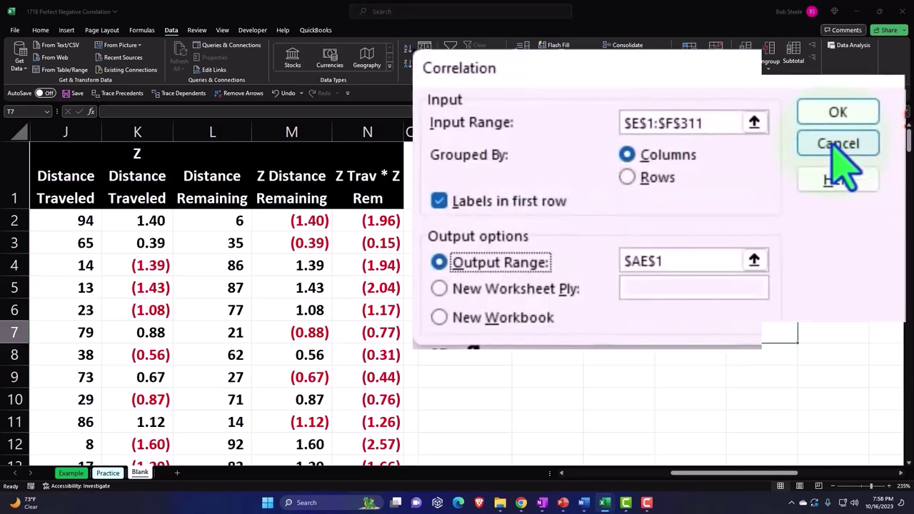
Step: Set the Correlation input range to $C$1:$D$206 with labels in the first row
{"action": "left_click", "coordinate": [719, 123]}
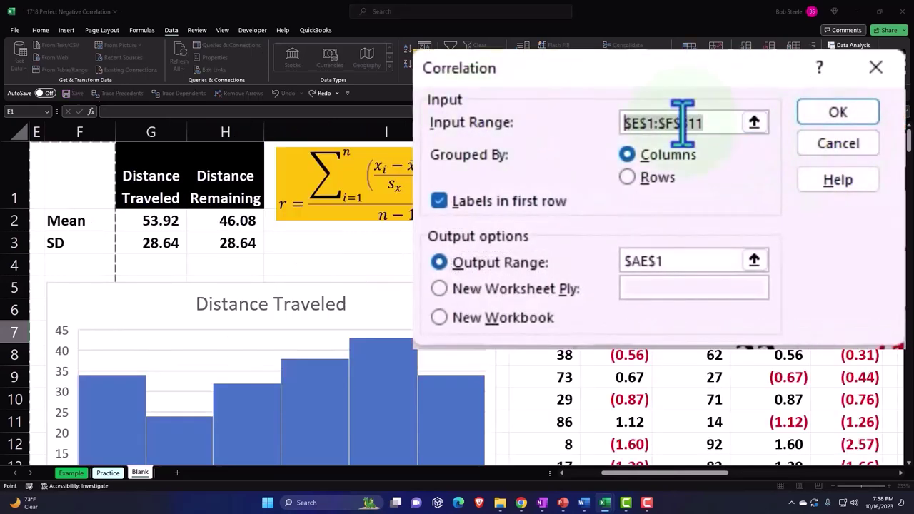
{"action": "left_click", "coordinate": [754, 122]}
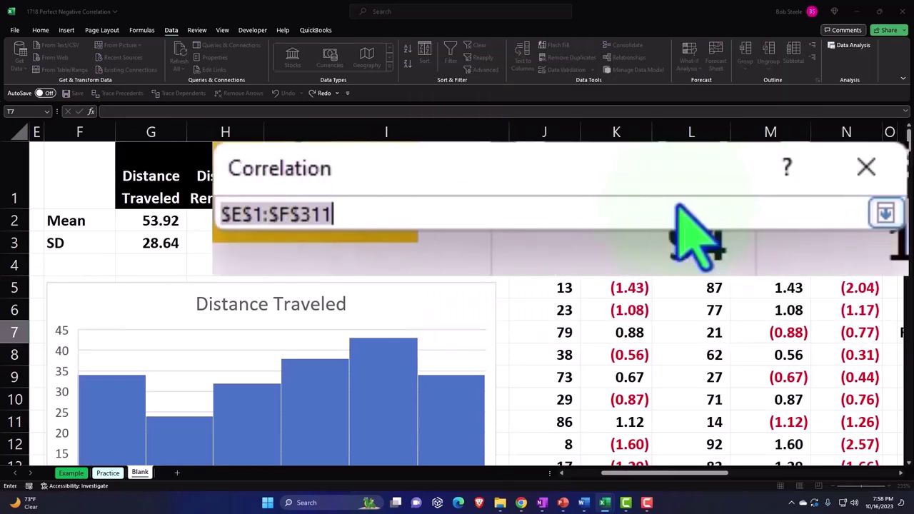
{"action": "key", "text": "BackSpace"}
{"action": "left_click", "coordinate": [399, 261]}
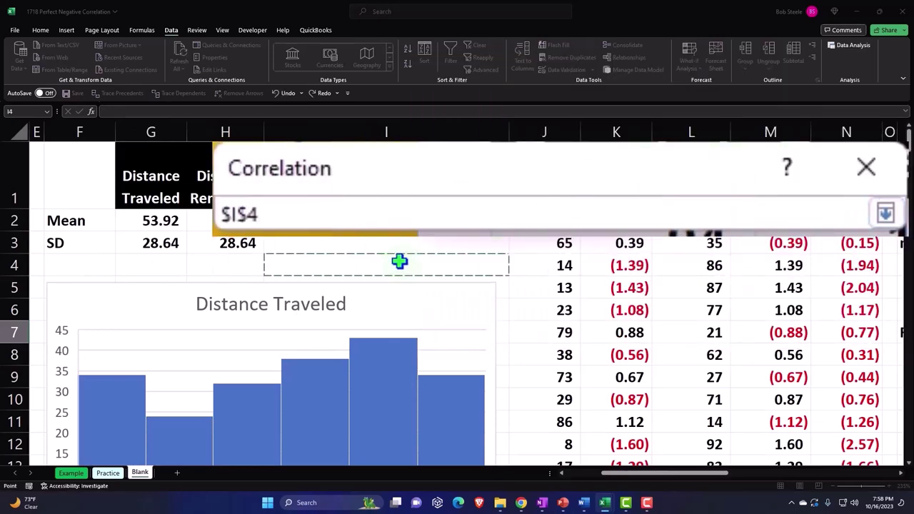
{"action": "key", "text": "Left"}
{"action": "key", "text": "Left"}
{"action": "key", "text": "Left"}
{"action": "key", "text": "Left"}
{"action": "key", "text": "Right"}
{"action": "key", "text": "Right"}
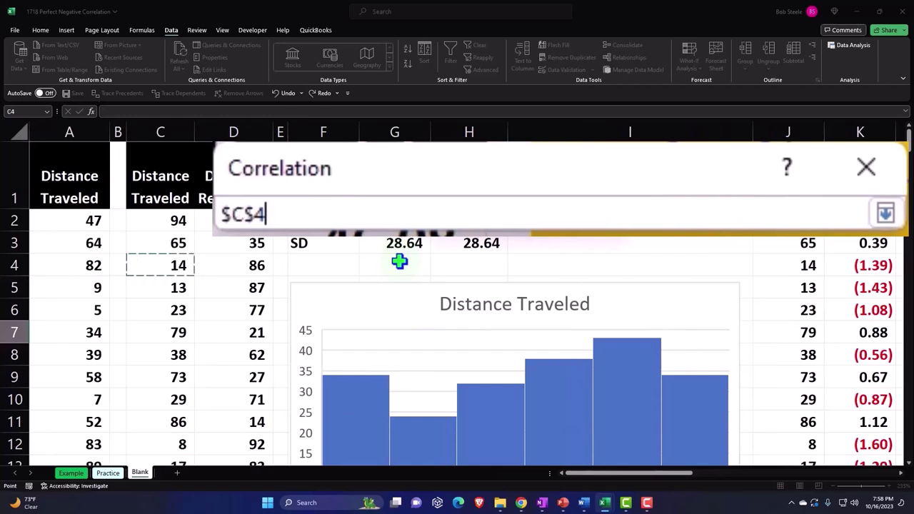
{"action": "key", "text": "Up"}
{"action": "key", "text": "Up"}
{"action": "key", "text": "Up"}
{"action": "key", "text": "shift+Right"}
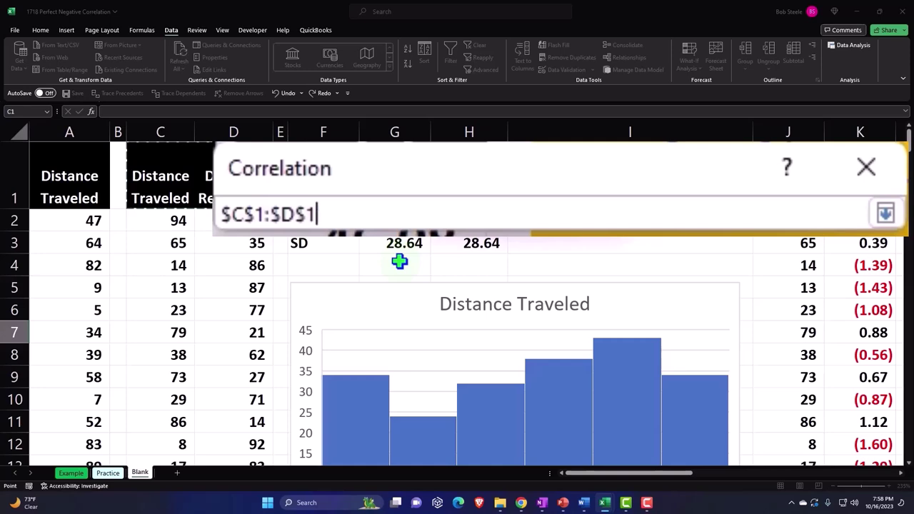
{"action": "key", "text": "ctrl+shift+Down"}
{"action": "scroll", "coordinate": [400, 261], "scroll_direction": "up", "scroll_amount": 6}
{"action": "scroll", "coordinate": [377, 270], "scroll_direction": "up", "scroll_amount": 11}
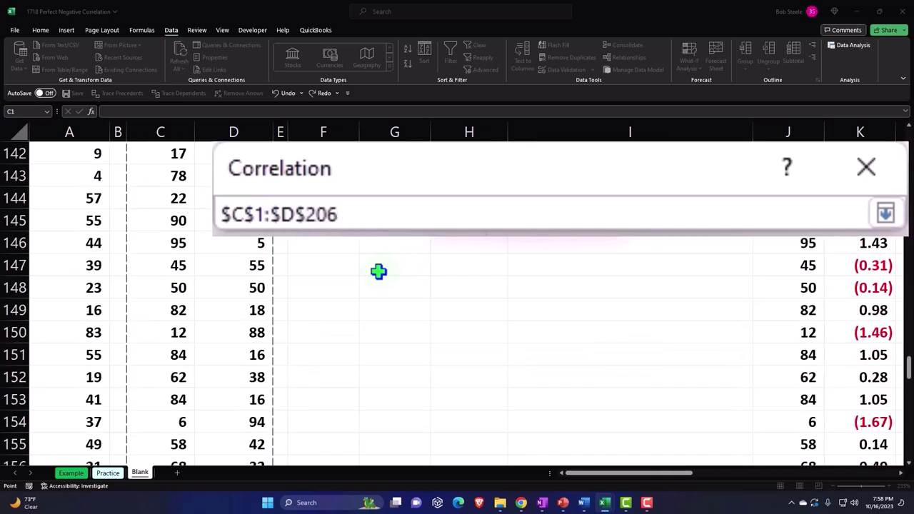
{"action": "scroll", "coordinate": [377, 269], "scroll_direction": "up", "scroll_amount": 4}
{"action": "scroll", "coordinate": [378, 271], "scroll_direction": "up", "scroll_amount": 4}
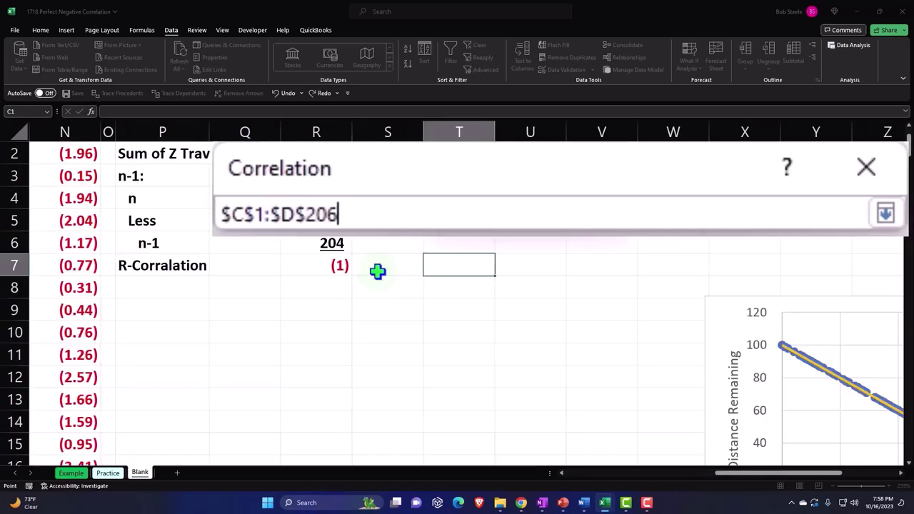
{"action": "mouse_move", "coordinate": [738, 477]}
{"action": "left_mouse_down"}
{"action": "mouse_move", "coordinate": [623, 487]}
{"action": "mouse_move", "coordinate": [755, 470]}
{"action": "left_mouse_up"}
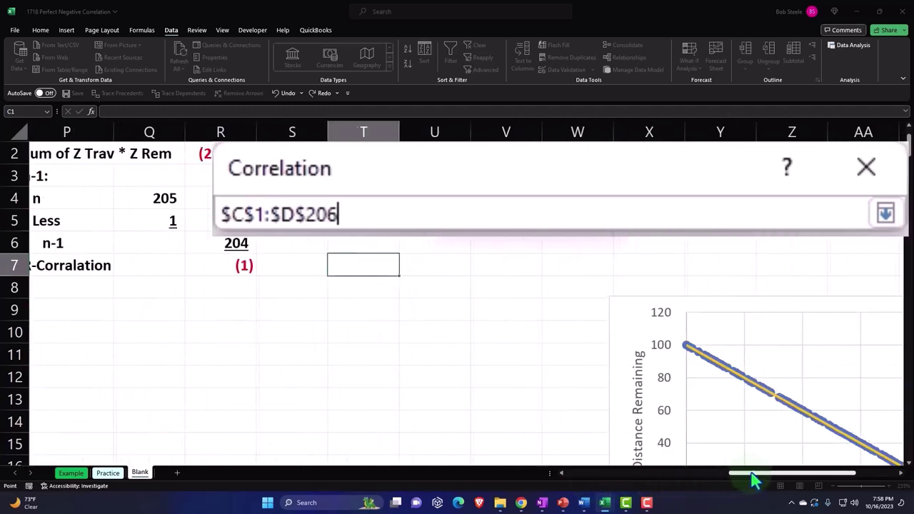
{"action": "left_click", "coordinate": [886, 213]}
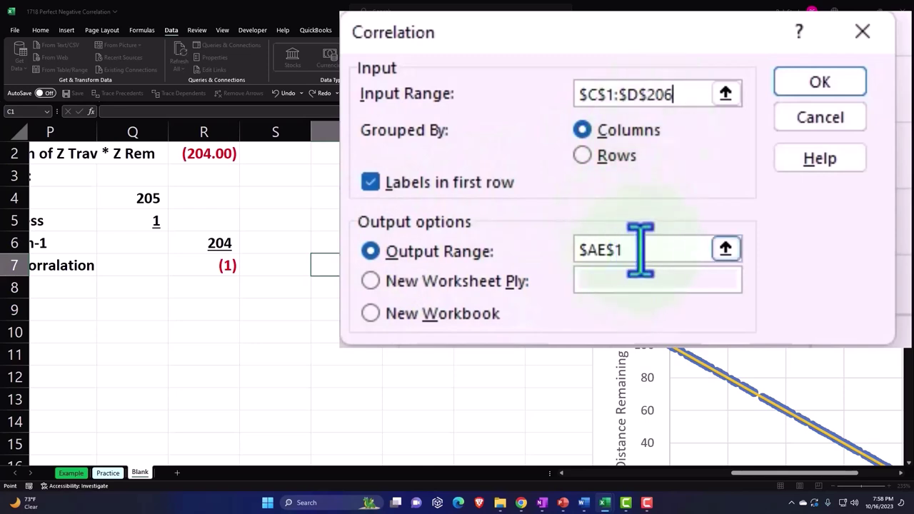
Step: Replace the $AE$1 output location with $T$1
{"action": "left_click", "coordinate": [459, 249]}
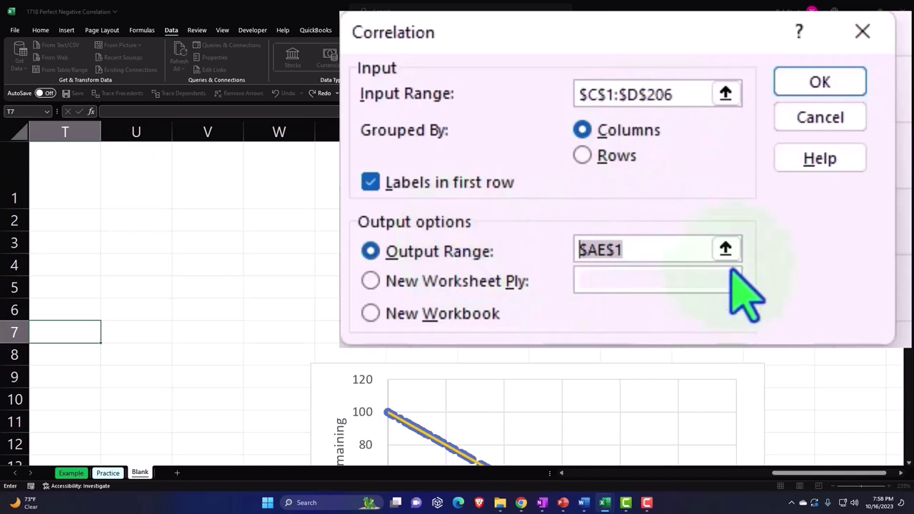
{"action": "left_click", "coordinate": [726, 249]}
{"action": "key", "text": "BackSpace"}
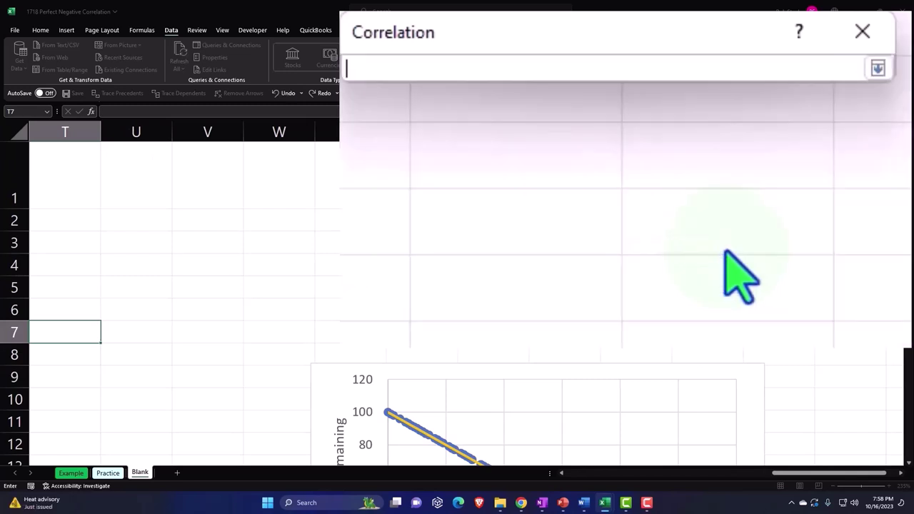
{"action": "left_click", "coordinate": [195, 199]}
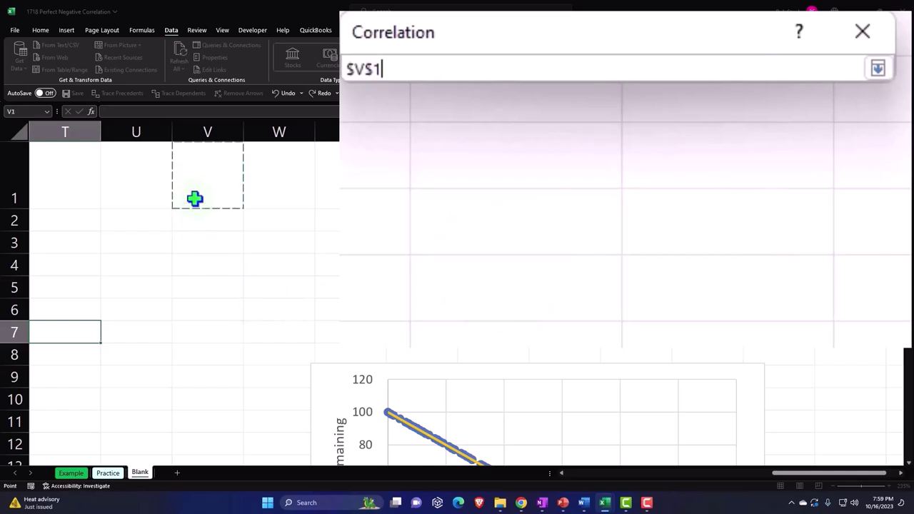
{"action": "key", "text": "Left"}
{"action": "key", "text": "Left"}
{"action": "key", "text": "Left"}
{"action": "key", "text": "Left"}
{"action": "key", "text": "Left"}
{"action": "key", "text": "Right"}
{"action": "key", "text": "Right"}
{"action": "key", "text": "Right"}
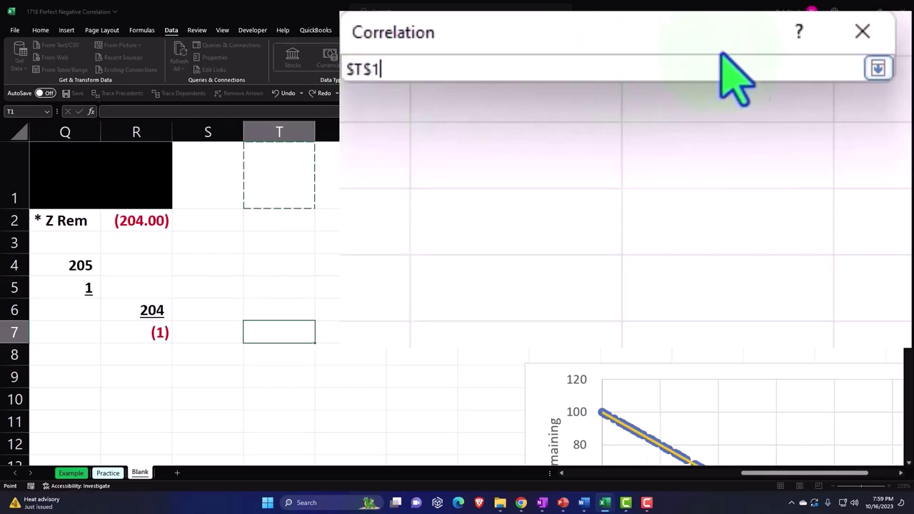
{"action": "left_click", "coordinate": [878, 68]}
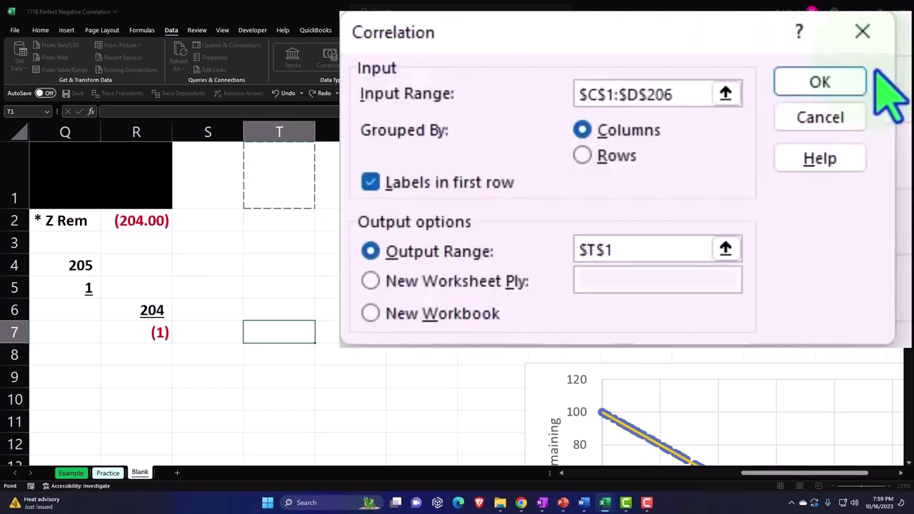
Step: Run the correlation analysis, placing its output table at T1:V3 beside the R-Correlation table
{"action": "left_click", "coordinate": [828, 84]}
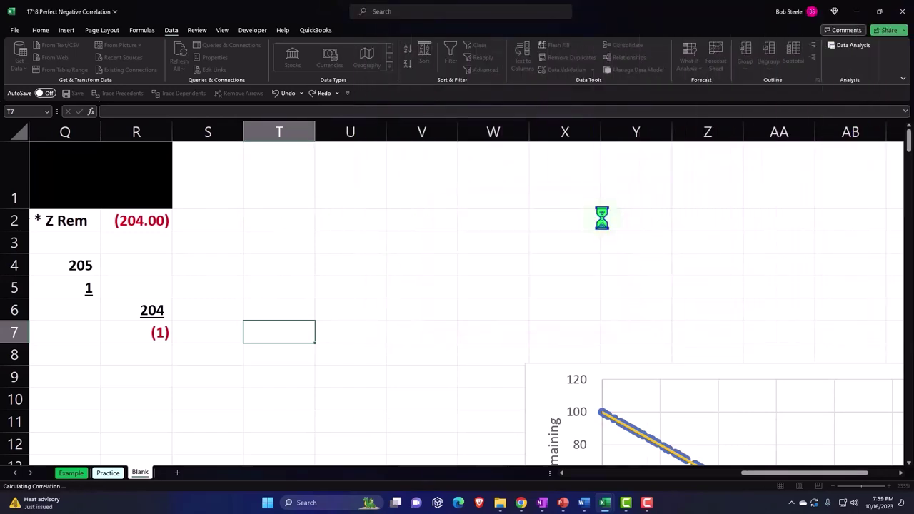
{"action": "left_click", "coordinate": [504, 295]}
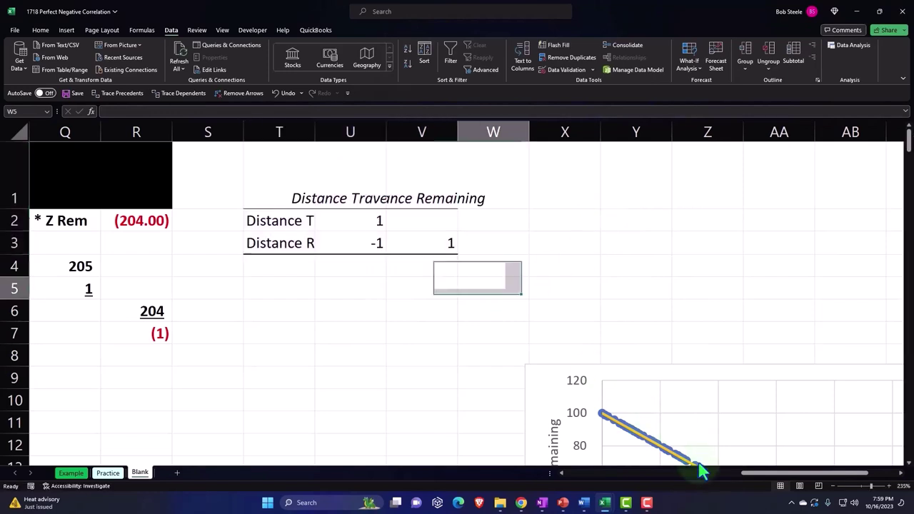
{"action": "left_click", "coordinate": [562, 473]}
{"action": "left_click", "coordinate": [562, 474]}
{"action": "left_click", "coordinate": [562, 474]}
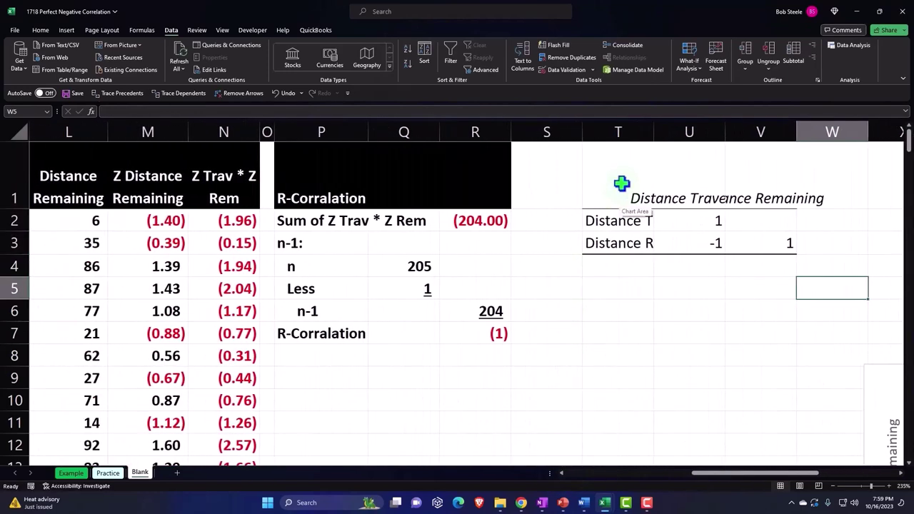
Step: Give the correlation header row T1:V1 a black fill with white, wrapped text
{"action": "left_click_drag", "start_coordinate": [621, 183], "coordinate": [778, 182]}
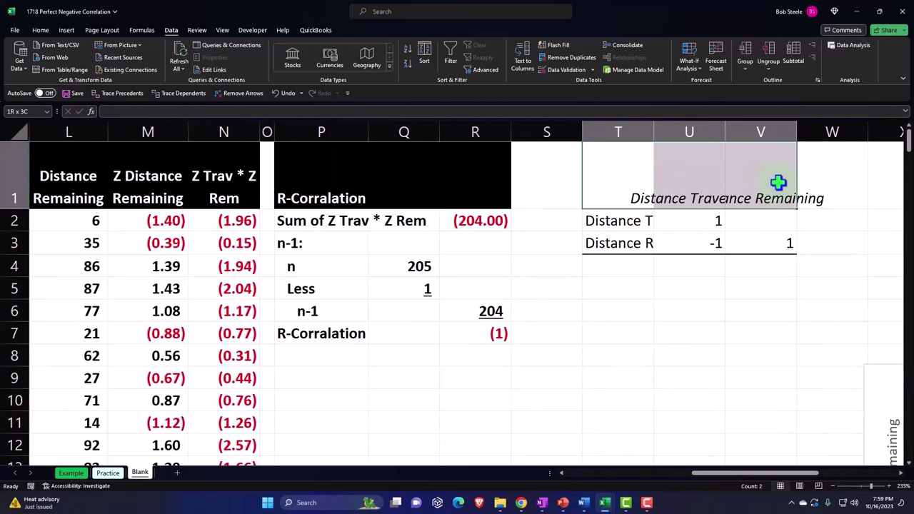
{"action": "left_click", "coordinate": [43, 31]}
{"action": "left_click", "coordinate": [163, 64]}
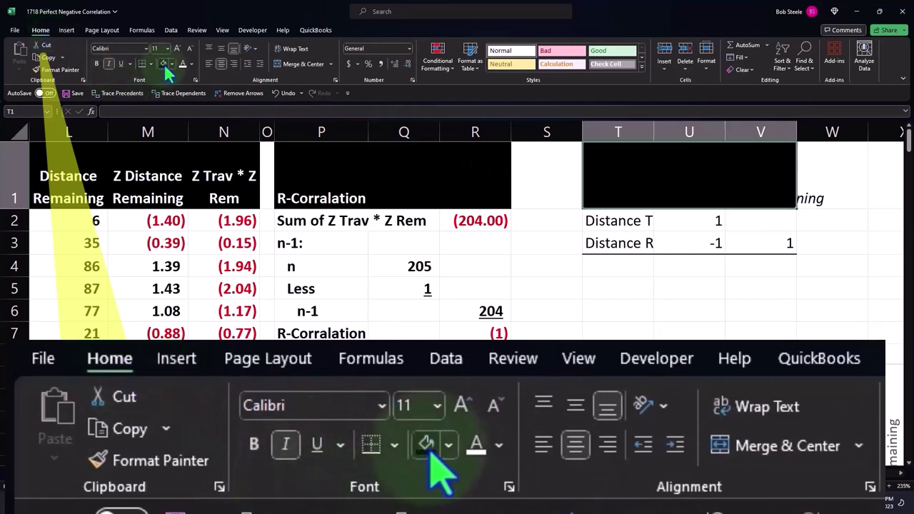
{"action": "left_click", "coordinate": [183, 63]}
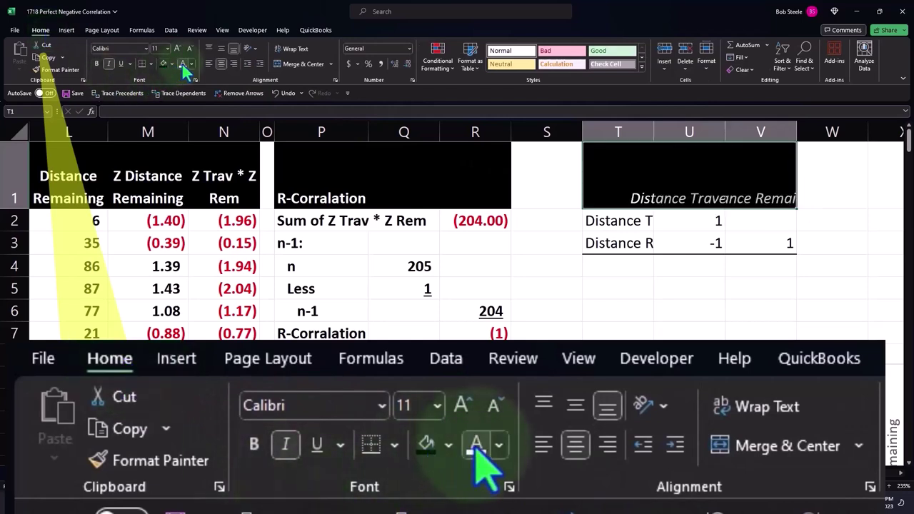
{"action": "left_click", "coordinate": [288, 51]}
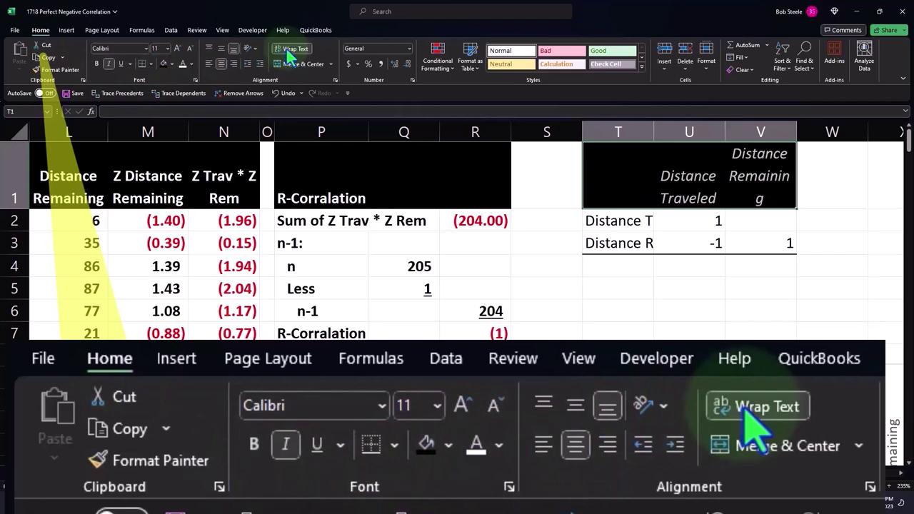
{"action": "left_click", "coordinate": [568, 284]}
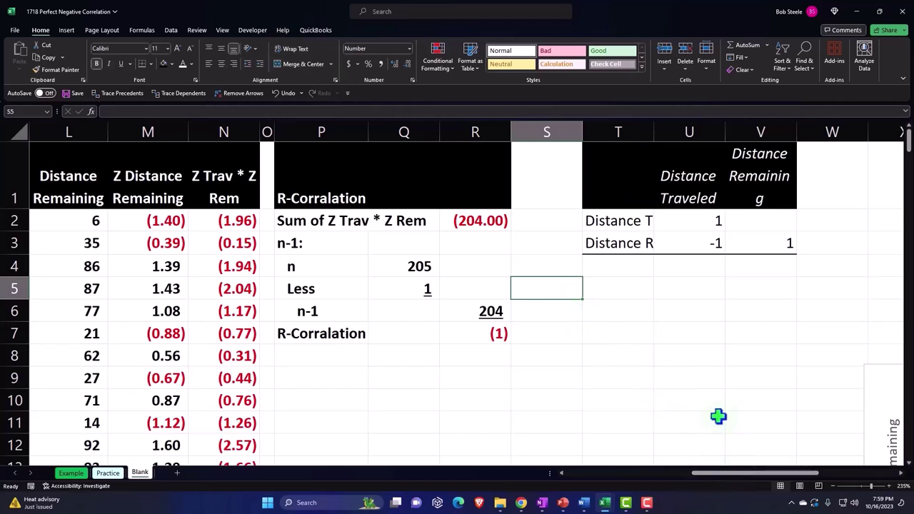
Step: Move Chart 7 and Chart 8 left, stacked beneath the R-Correlation table
{"action": "scroll", "coordinate": [727, 353], "scroll_direction": "down", "scroll_amount": 1}
{"action": "mouse_move", "coordinate": [878, 301]}
{"action": "left_mouse_down"}
{"action": "mouse_move", "coordinate": [539, 319]}
{"action": "mouse_move", "coordinate": [296, 307]}
{"action": "left_mouse_up"}
{"action": "scroll", "coordinate": [443, 339], "scroll_direction": "down", "scroll_amount": 2}
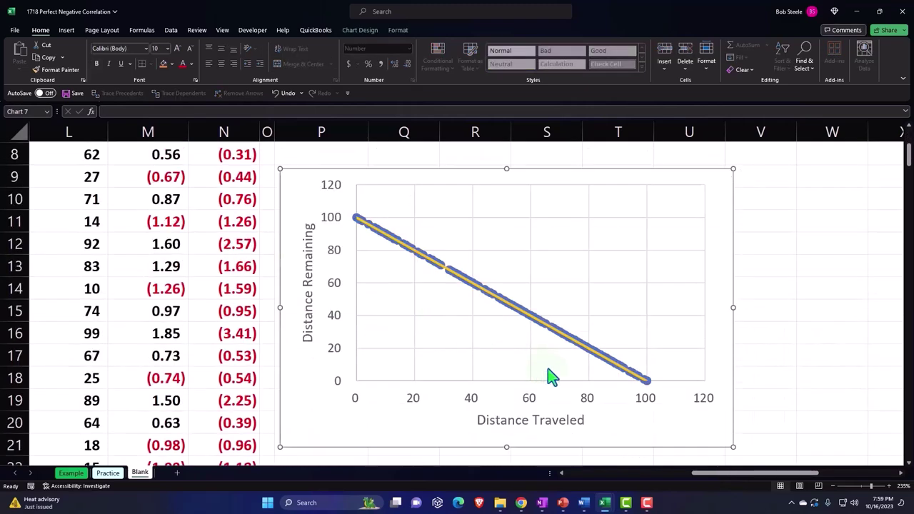
{"action": "scroll", "coordinate": [621, 414], "scroll_direction": "down", "scroll_amount": 3}
{"action": "left_click_drag", "start_coordinate": [878, 303], "coordinate": [283, 277]}
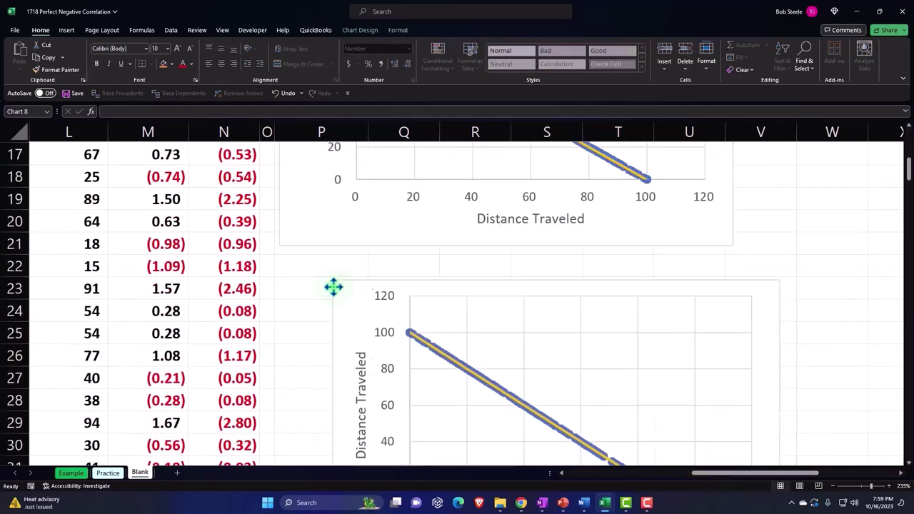
Step: Narrow column S to a thin spacer of about 0.92 width
{"action": "scroll", "coordinate": [403, 312], "scroll_direction": "up", "scroll_amount": 5}
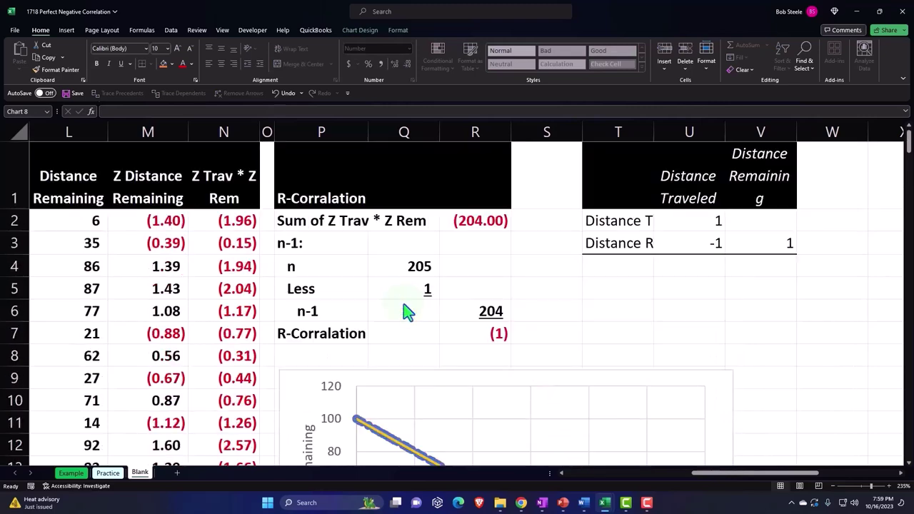
{"action": "left_click", "coordinate": [814, 314]}
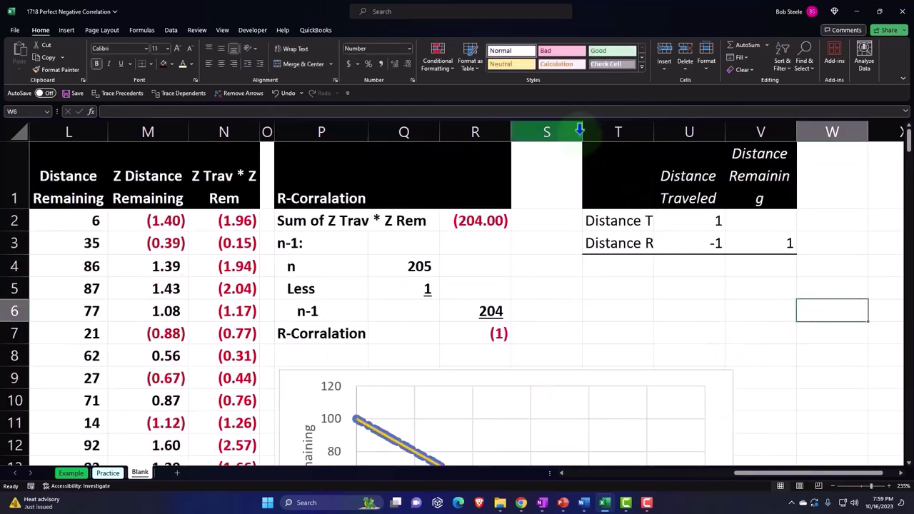
{"action": "left_click_drag", "start_coordinate": [583, 130], "coordinate": [524, 133]}
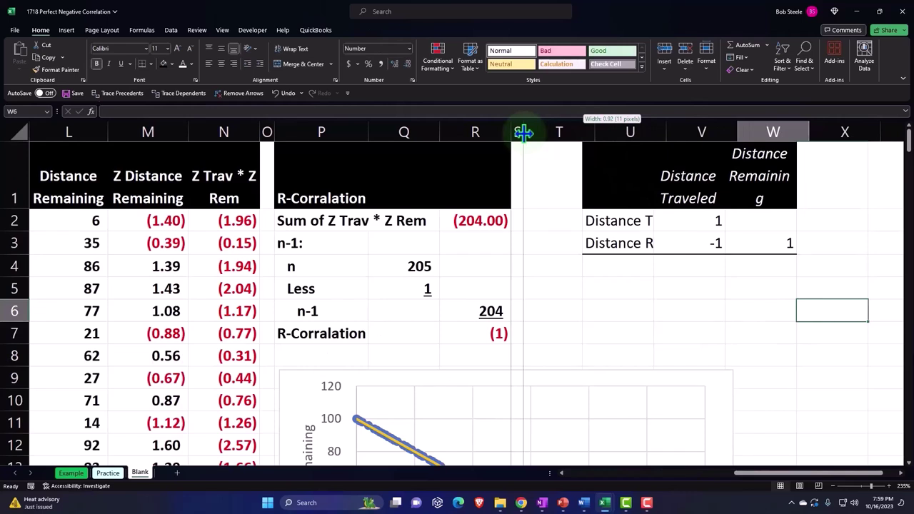
{"action": "left_click", "coordinate": [650, 310]}
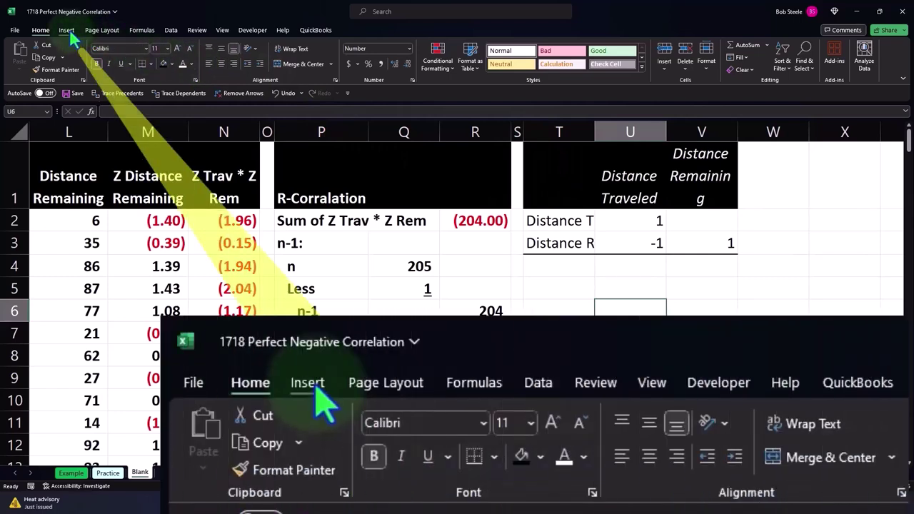
Step: Start Descriptive Statistics with the input range $C$1:$D$206
{"action": "left_click", "coordinate": [172, 30]}
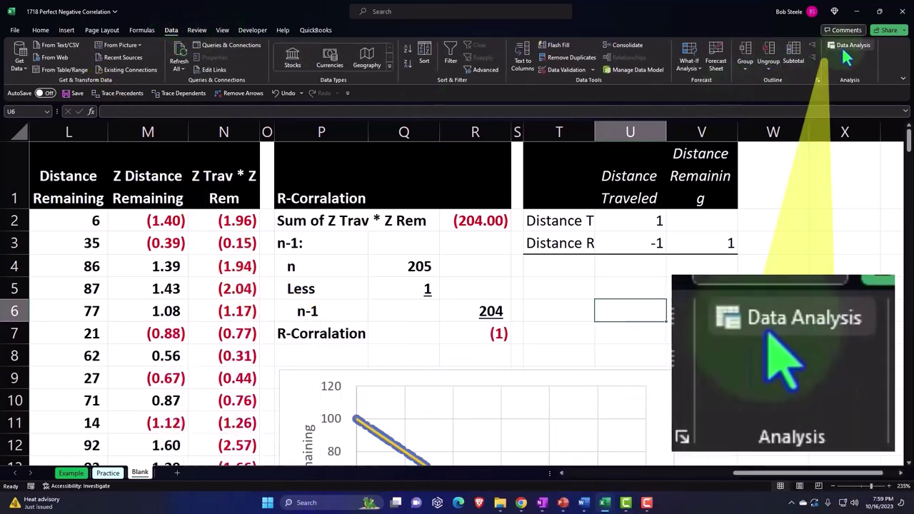
{"action": "left_click", "coordinate": [850, 45]}
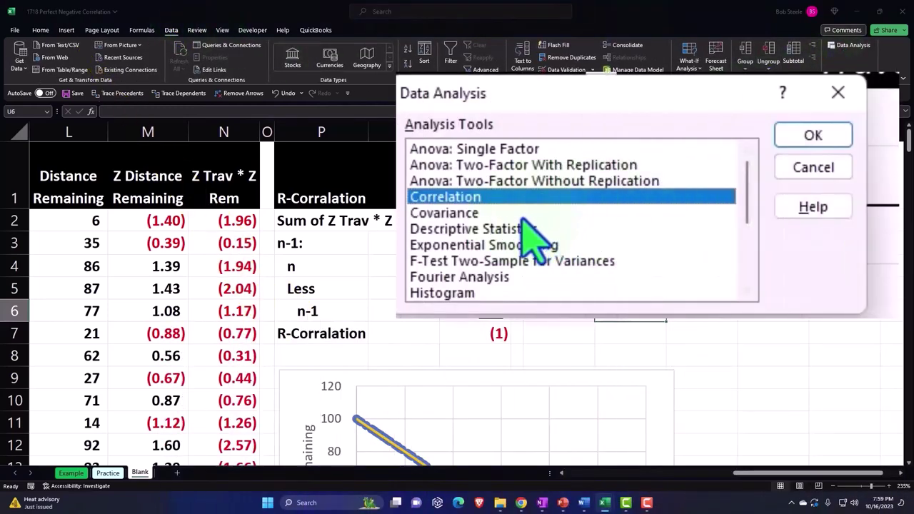
{"action": "left_click", "coordinate": [512, 227]}
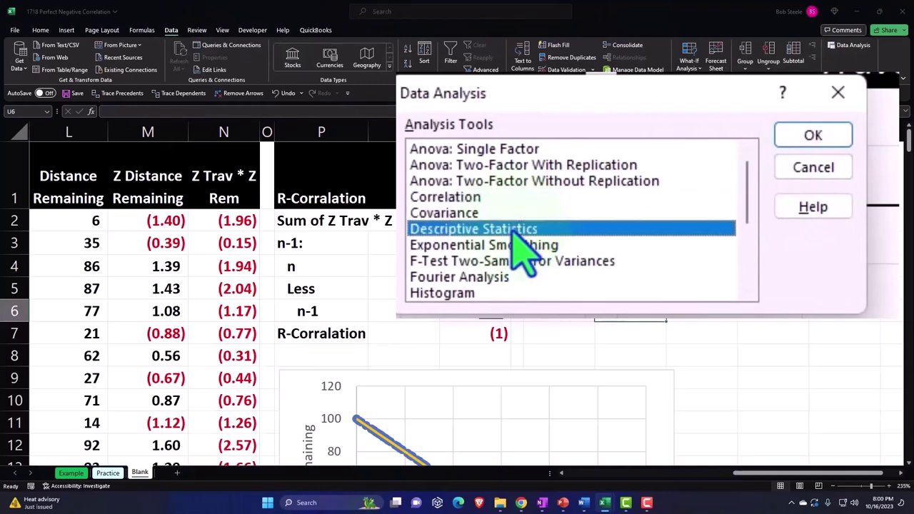
{"action": "left_click", "coordinate": [812, 140]}
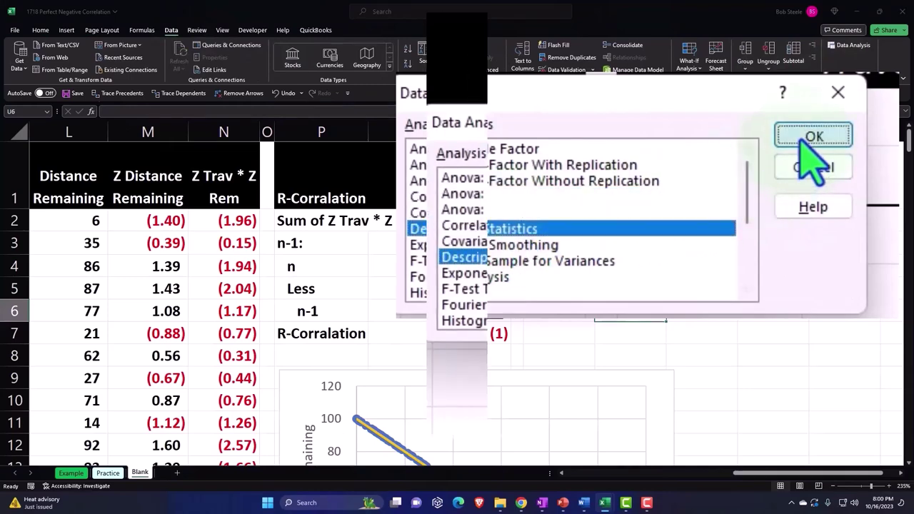
{"action": "left_click", "coordinate": [751, 83]}
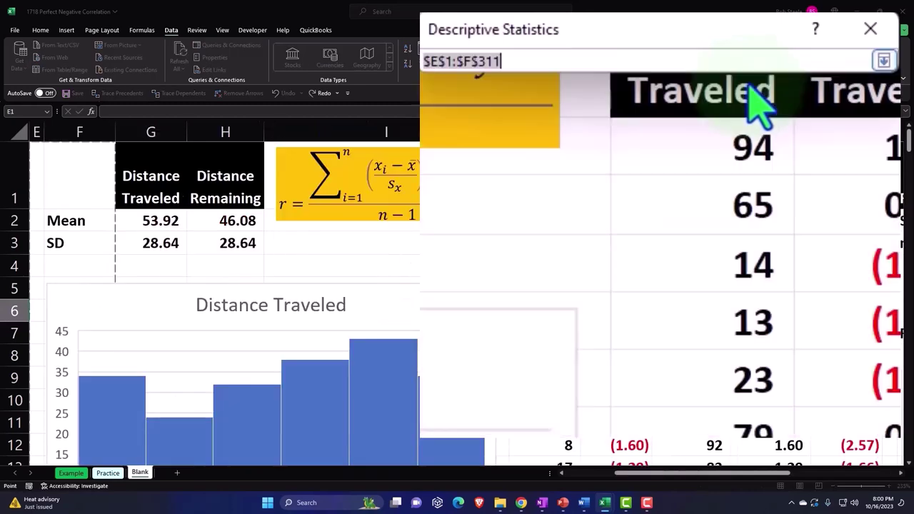
{"action": "left_click", "coordinate": [325, 256]}
{"action": "key", "text": "Left"}
{"action": "key", "text": "Left"}
{"action": "key", "text": "Left"}
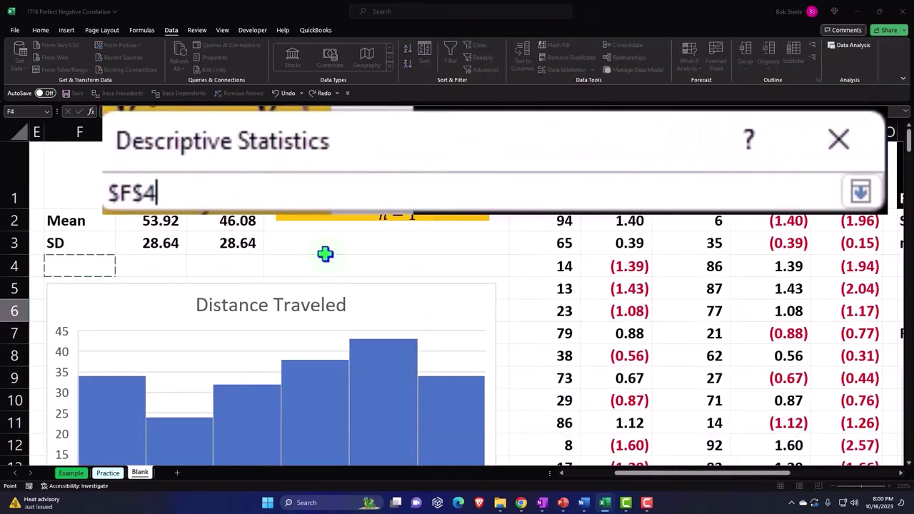
{"action": "key", "text": "Left"}
{"action": "key", "text": "Left"}
{"action": "key", "text": "Left"}
{"action": "key", "text": "Left"}
{"action": "key", "text": "Left"}
{"action": "key", "text": "Right"}
{"action": "key", "text": "Right"}
{"action": "key", "text": "Up"}
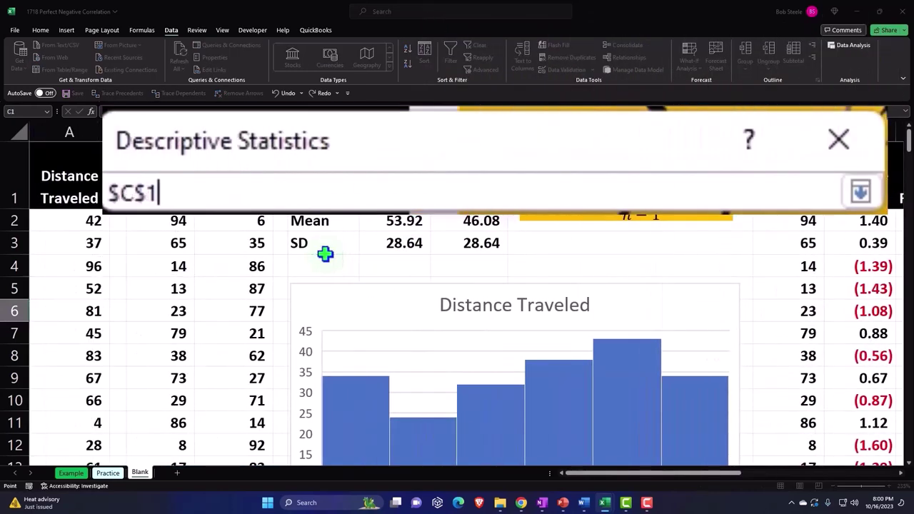
{"action": "key", "text": "shift+Right"}
{"action": "key", "text": "ctrl+shift+Down"}
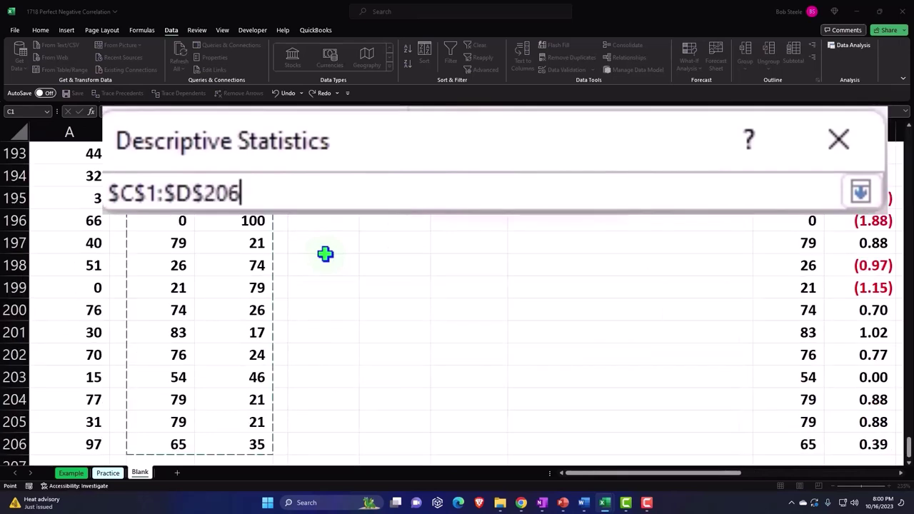
{"action": "key", "text": "Return"}
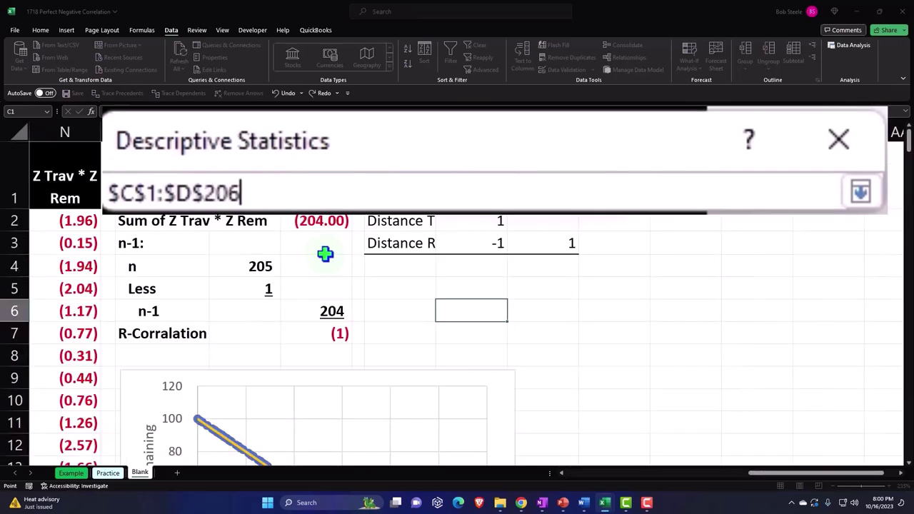
Step: Set the output range to $X$1 with labels and Summary statistics, and run it
{"action": "left_click", "coordinate": [614, 188]}
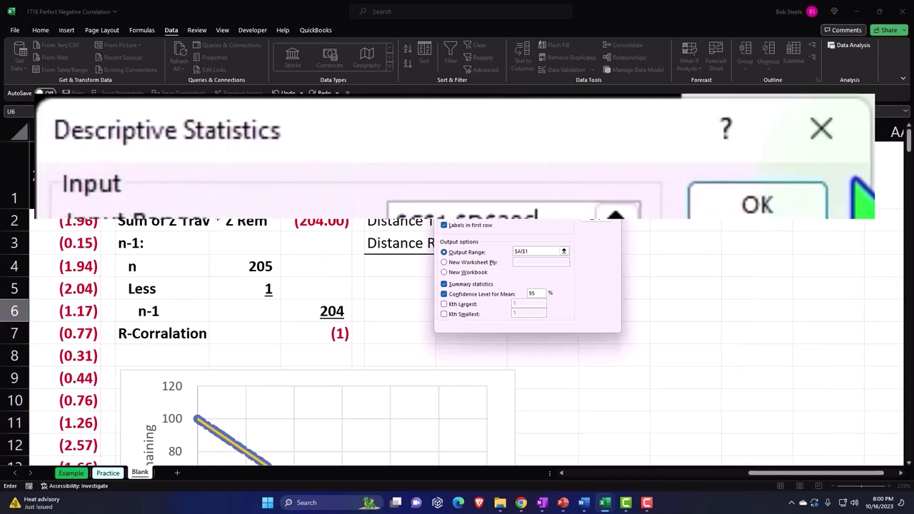
{"action": "left_click", "coordinate": [563, 252]}
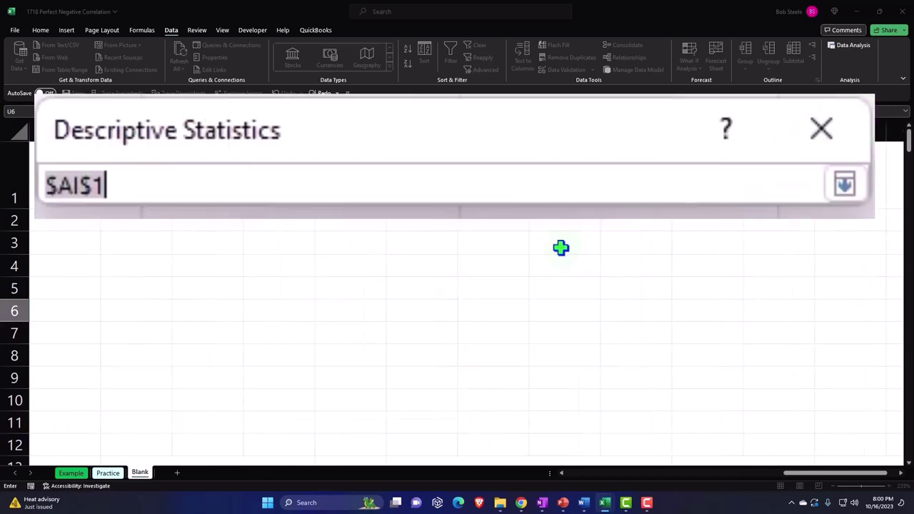
{"action": "key", "text": "BackSpace"}
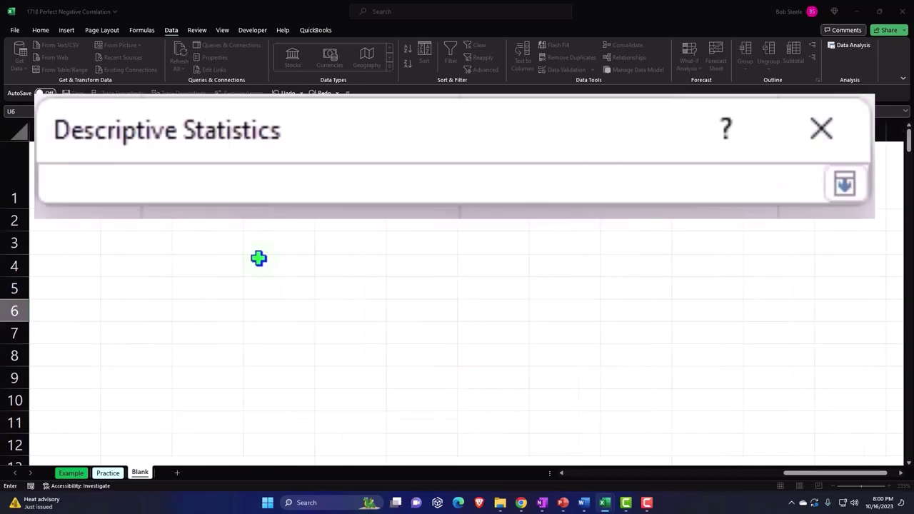
{"action": "left_click", "coordinate": [755, 473]}
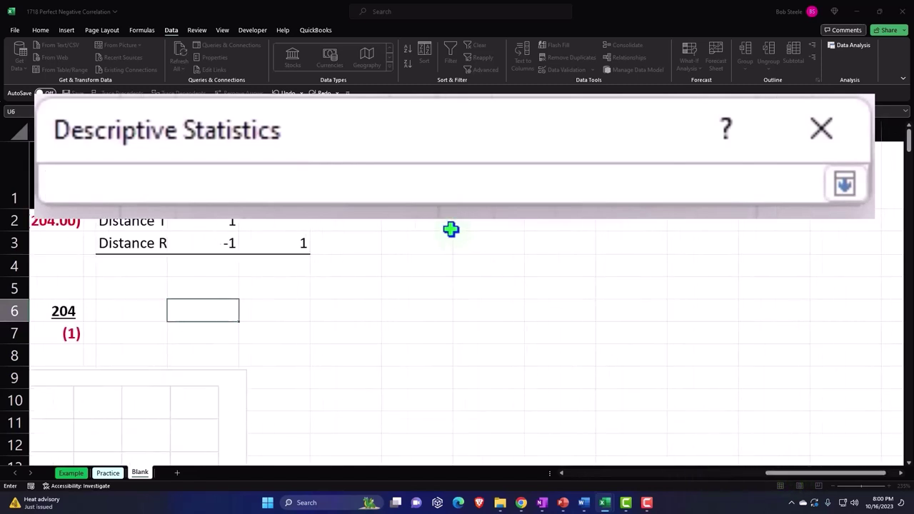
{"action": "left_click", "coordinate": [450, 207]}
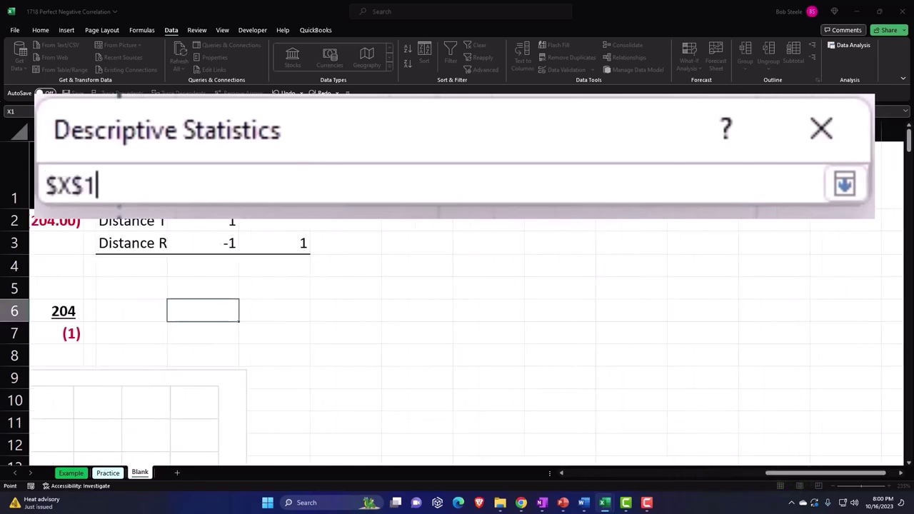
{"action": "left_click", "coordinate": [844, 186]}
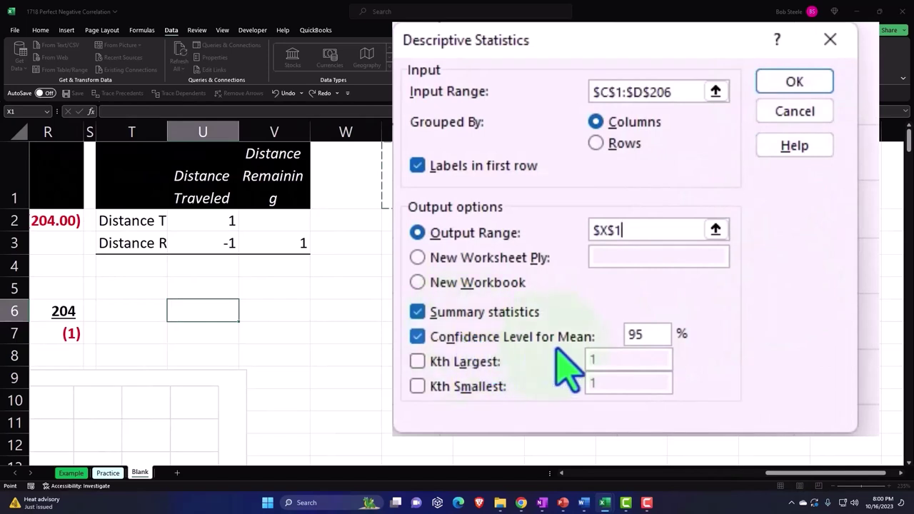
{"action": "left_click", "coordinate": [783, 91]}
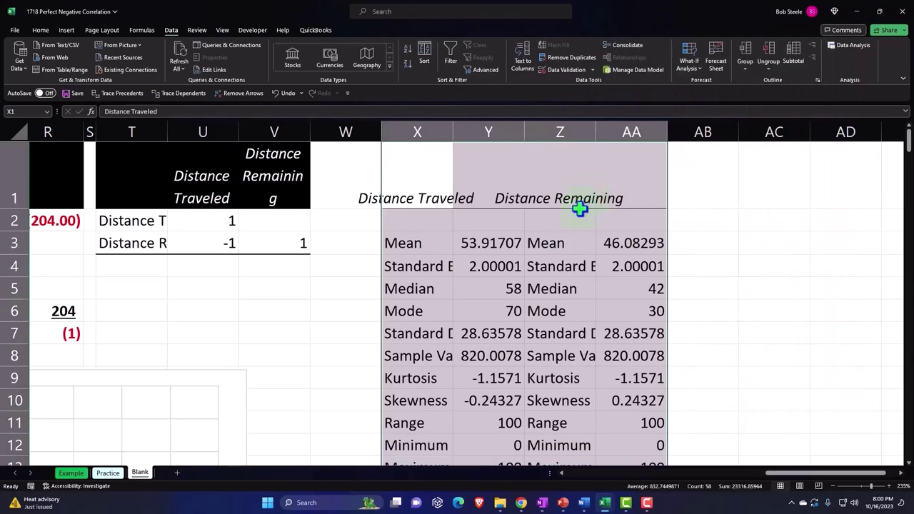
Step: AutoFit columns X and Z so labels like Standard Deviation show in full
{"action": "double_click", "coordinate": [455, 132]}
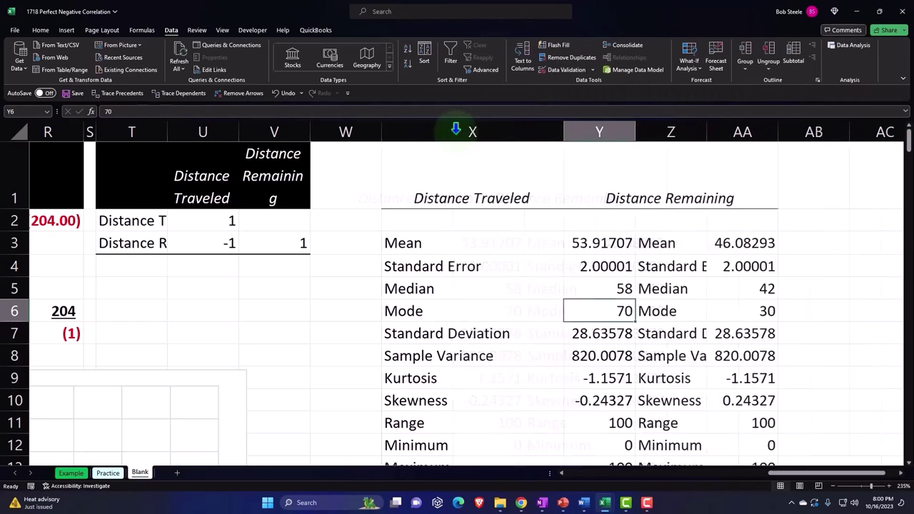
{"action": "double_click", "coordinate": [708, 132]}
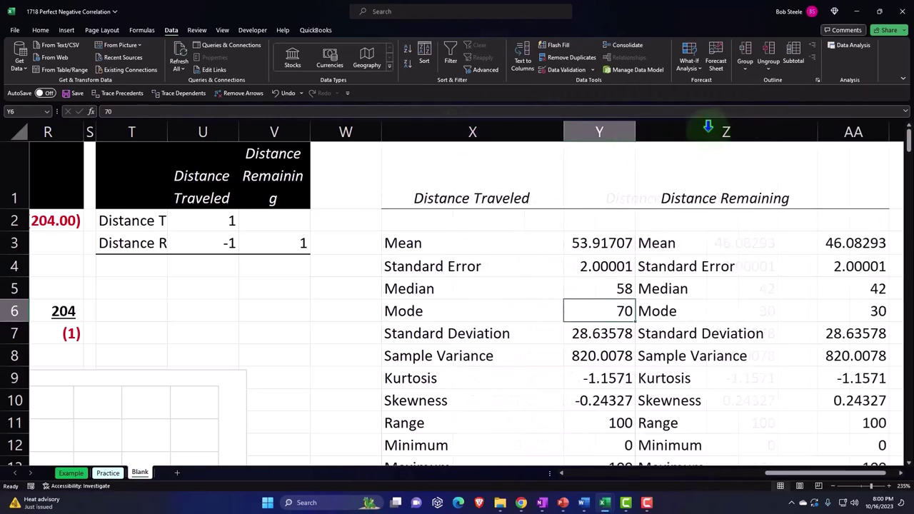
{"action": "left_click", "coordinate": [508, 240]}
{"action": "key", "text": "Down"}
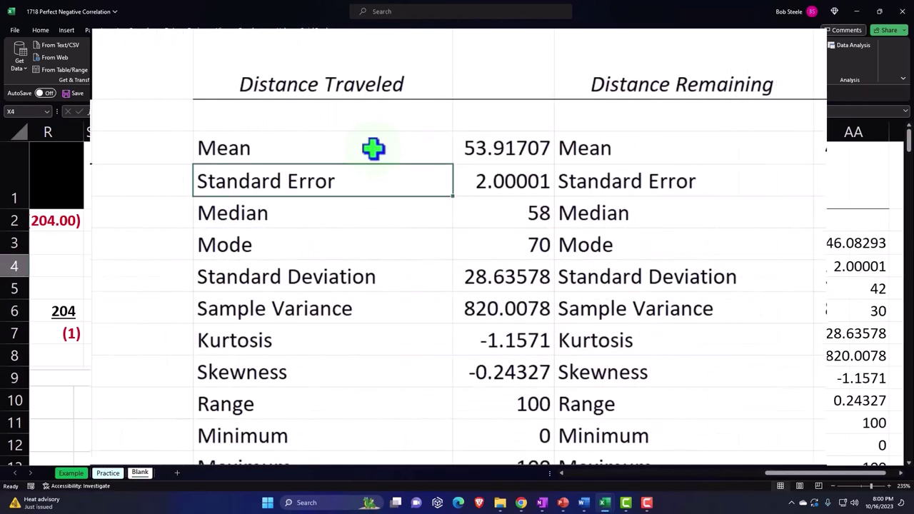
{"action": "key", "text": "Down"}
{"action": "key", "text": "Down"}
{"action": "key", "text": "Down"}
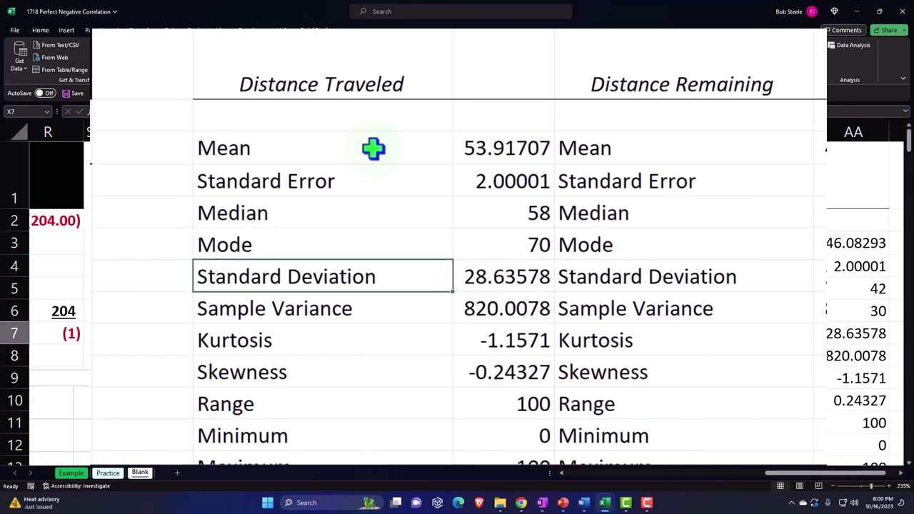
{"action": "key", "text": "Down"}
{"action": "key", "text": "Down"}
{"action": "key", "text": "Down"}
{"action": "key", "text": "Down"}
{"action": "key", "text": "Down"}
{"action": "key", "text": "Down"}
{"action": "key", "text": "Down"}
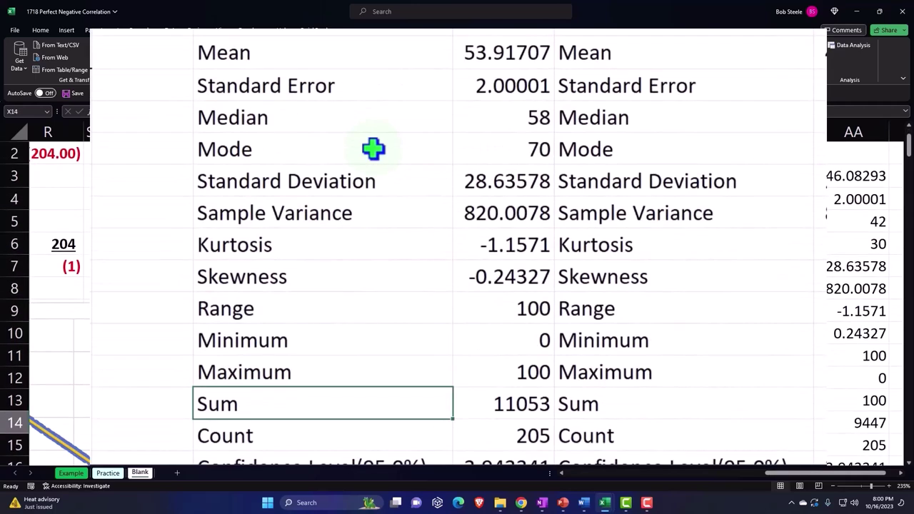
Step: Review the statistics values, including the full unrounded Mean, without changing anything
{"action": "key", "text": "Right"}
{"action": "key", "text": "Right"}
{"action": "key", "text": "Right"}
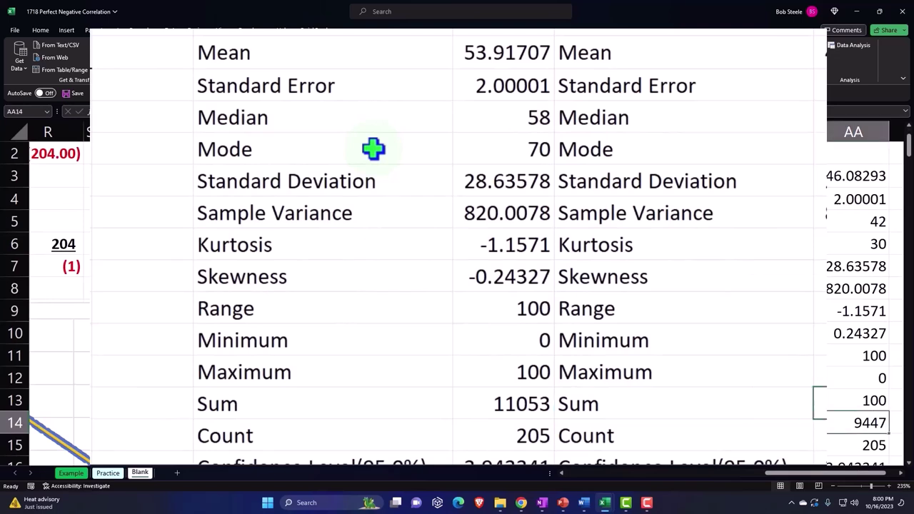
{"action": "key", "text": "Right"}
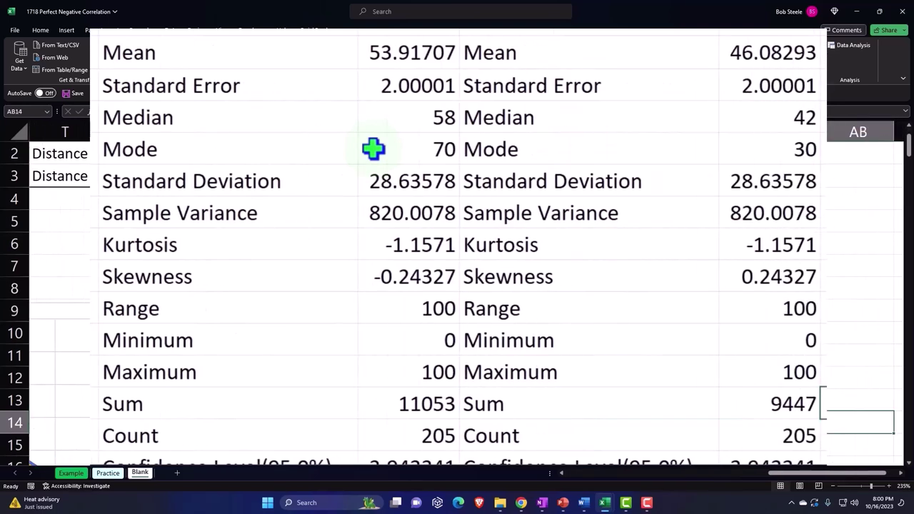
{"action": "scroll", "coordinate": [373, 148], "scroll_direction": "up", "scroll_amount": 1}
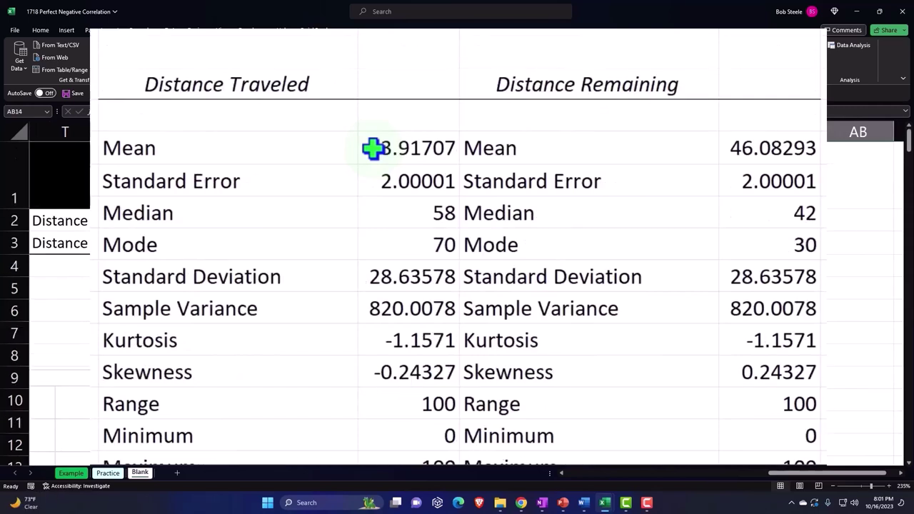
{"action": "double_click", "coordinate": [431, 148]}
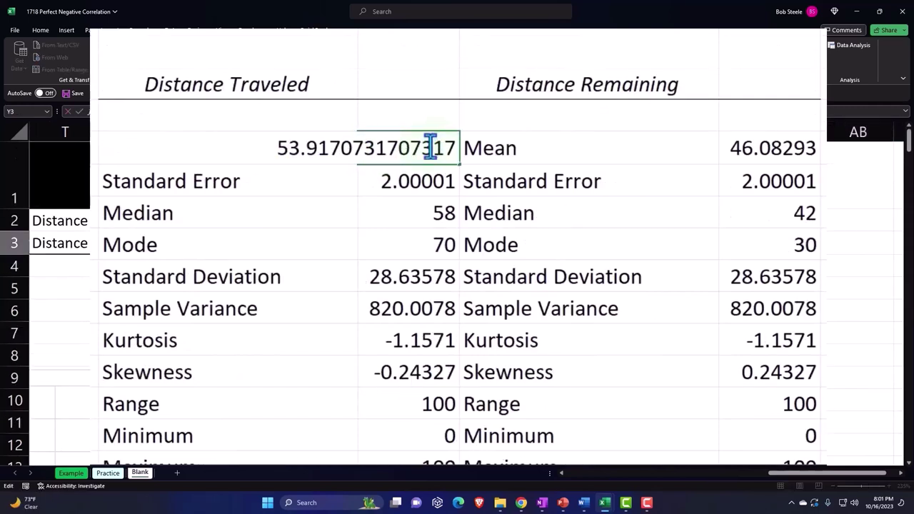
{"action": "key", "text": "Return"}
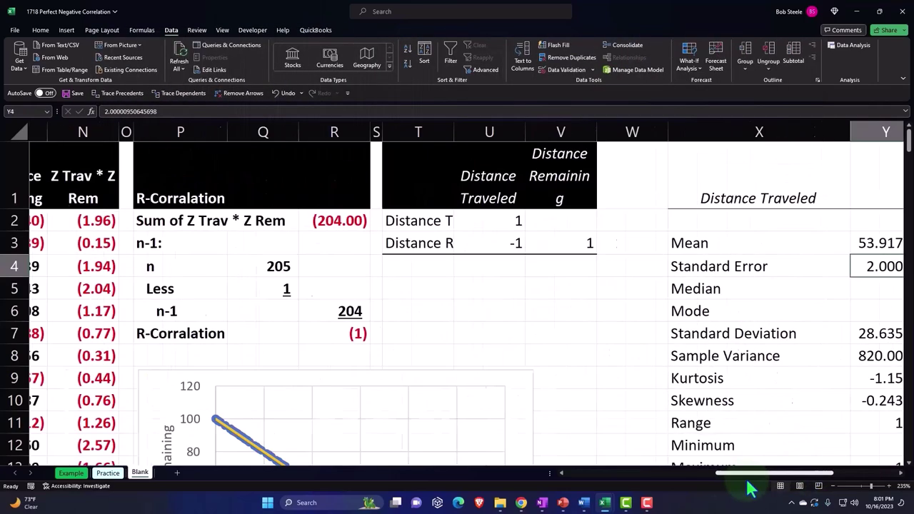
{"action": "left_click_drag", "start_coordinate": [811, 472], "coordinate": [500, 486]}
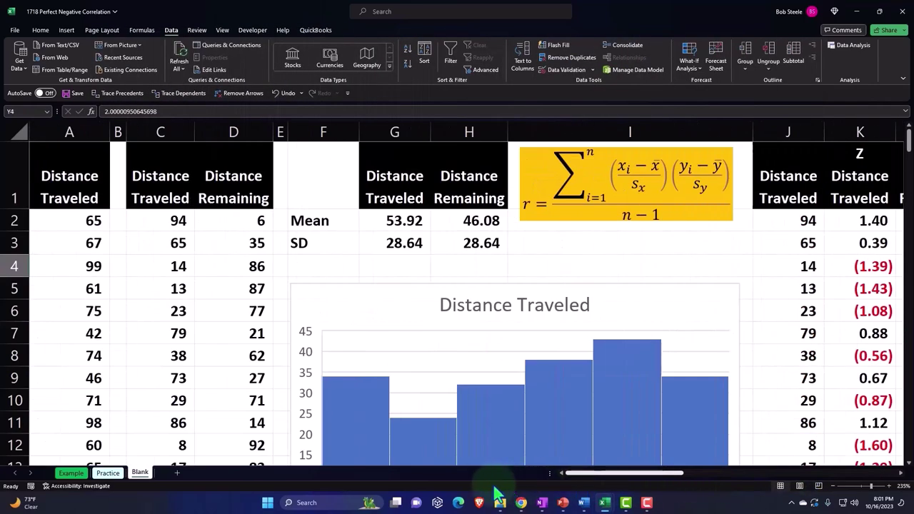
Step: Fill the column A Distance Traveled data light blue and give it all borders
{"action": "left_click", "coordinate": [74, 221]}
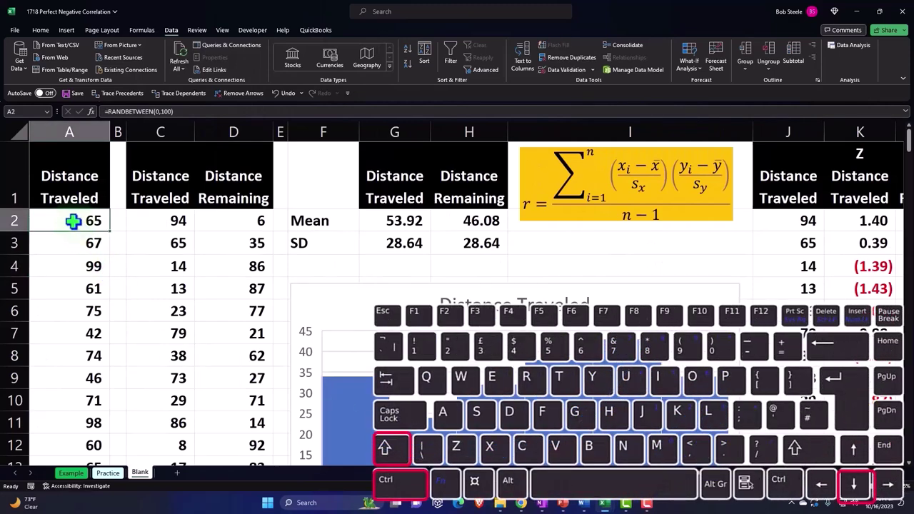
{"action": "key", "text": "ctrl+shift+Down"}
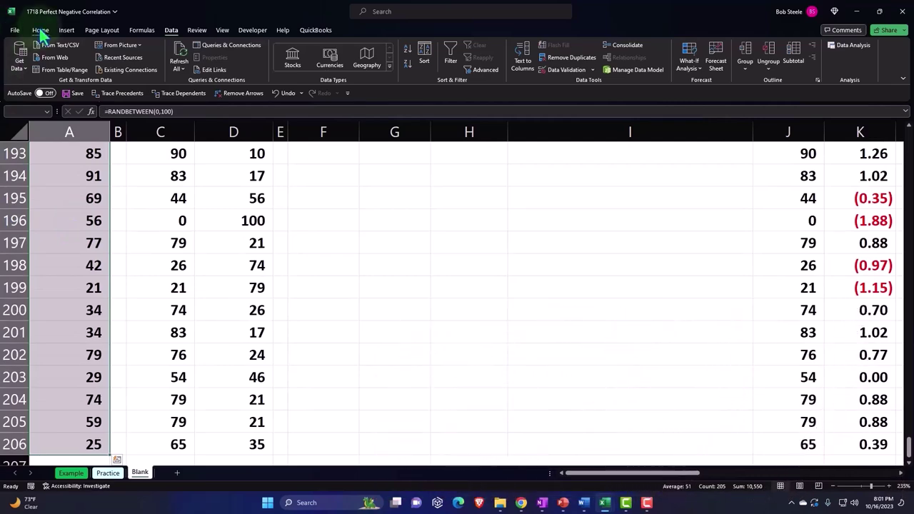
{"action": "left_click", "coordinate": [40, 30]}
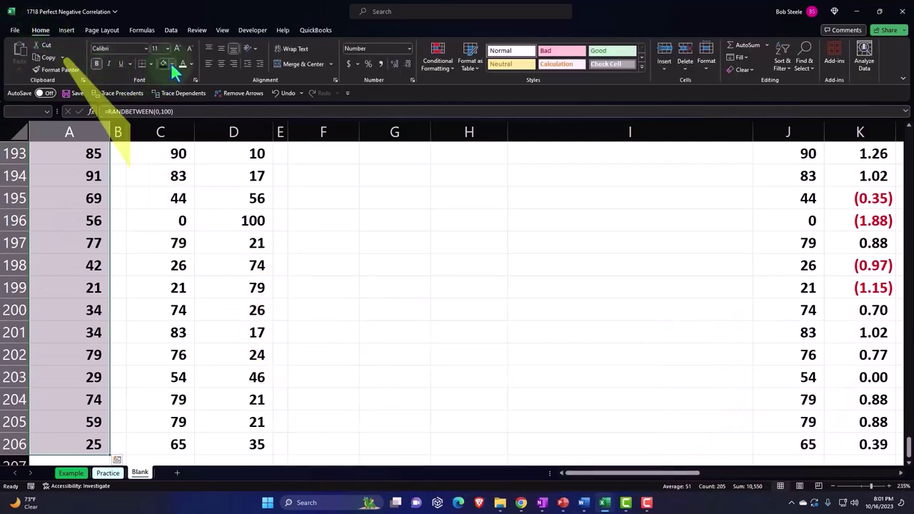
{"action": "left_click", "coordinate": [171, 63]}
{"action": "left_click", "coordinate": [162, 180]}
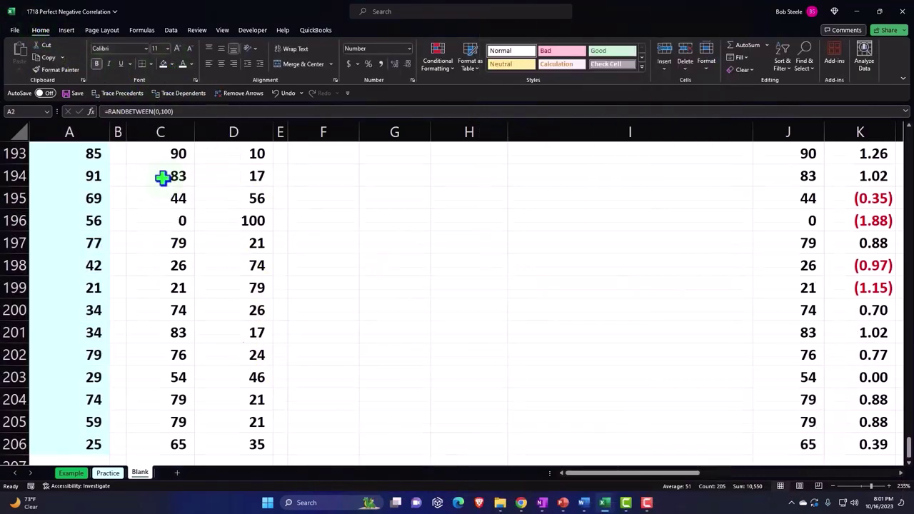
{"action": "key", "text": "ctrl+BackSpace"}
{"action": "left_click", "coordinate": [172, 64]}
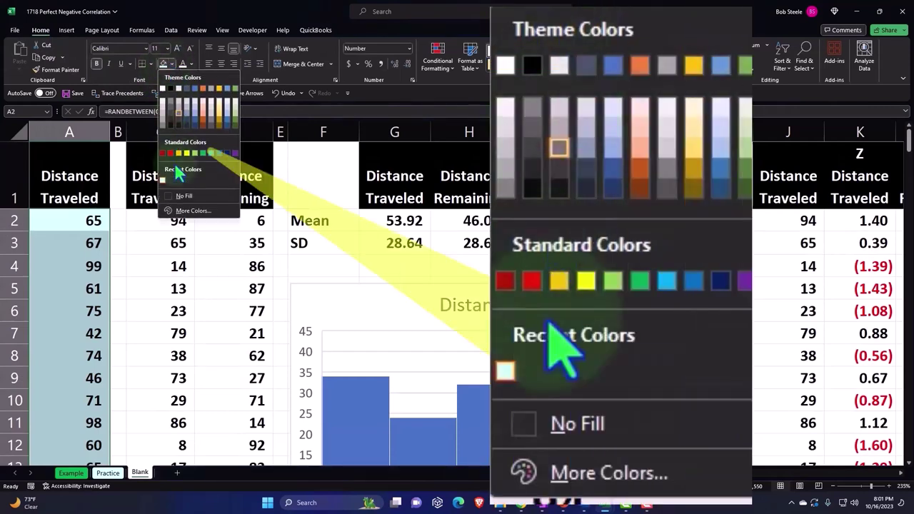
{"action": "left_click", "coordinate": [177, 214]}
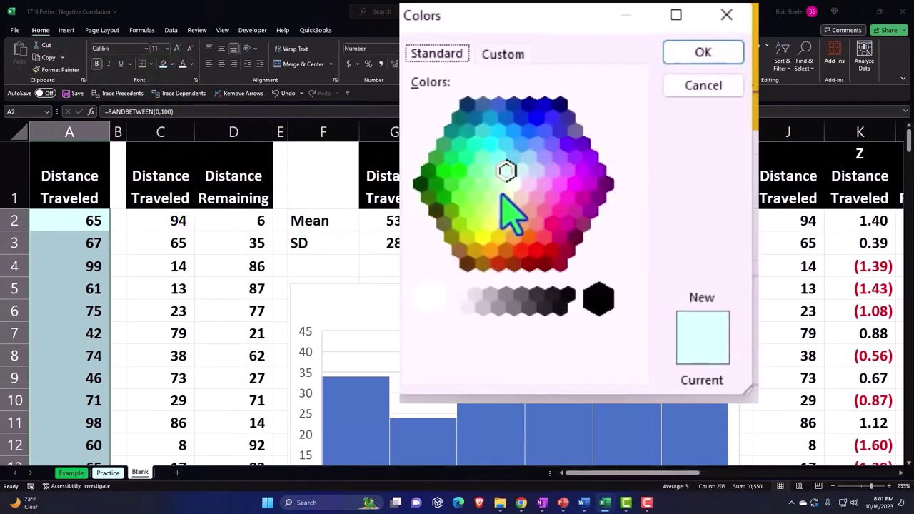
{"action": "left_click", "coordinate": [685, 58]}
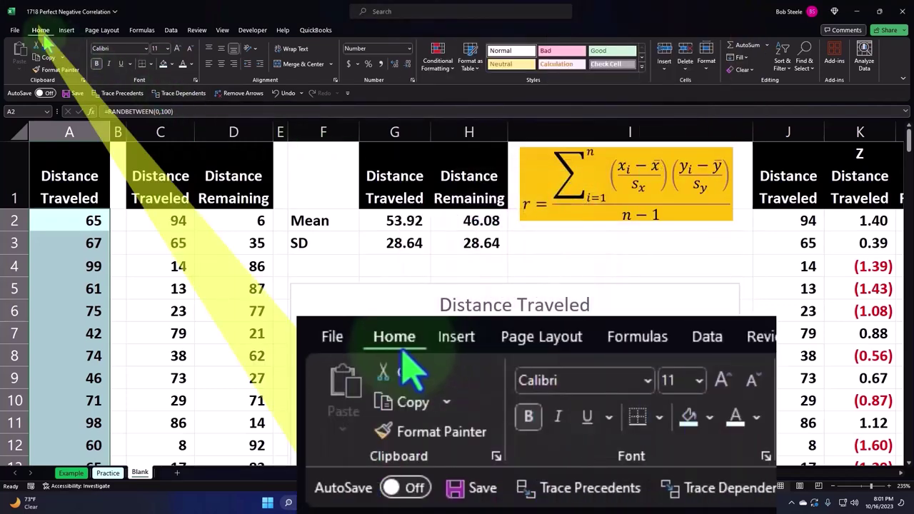
{"action": "left_click", "coordinate": [150, 64]}
{"action": "left_click", "coordinate": [167, 158]}
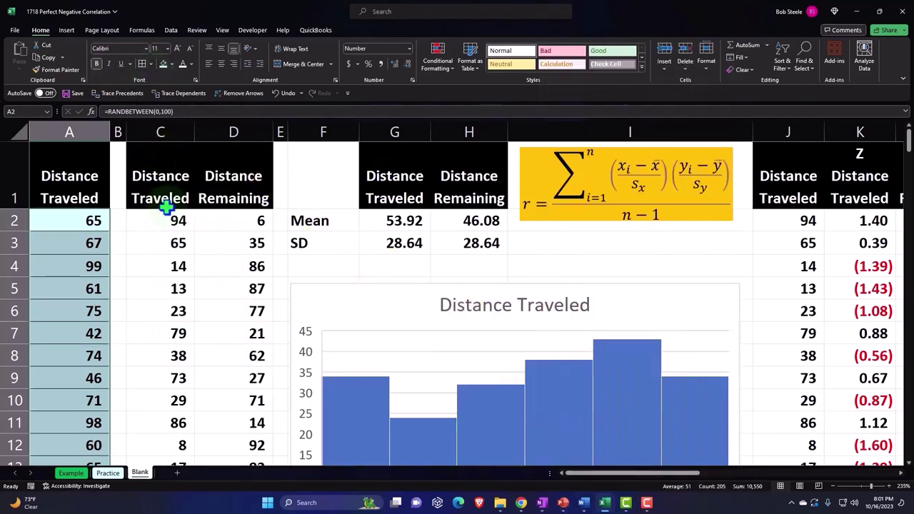
Step: Select the column C–D distance data, then fill the Mean and SD table light blue
{"action": "left_click", "coordinate": [169, 220]}
{"action": "key", "text": "ctrl+shift+Down"}
{"action": "left_click_drag", "start_coordinate": [169, 220], "coordinate": [199, 220]}
{"action": "key", "text": "ctrl+shift+Down"}
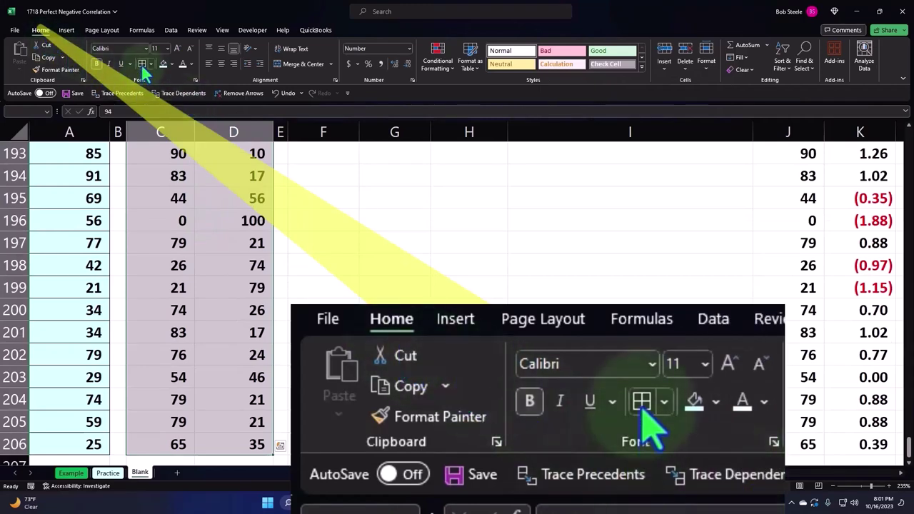
{"action": "key", "text": "ctrl+BackSpace"}
{"action": "left_click_drag", "start_coordinate": [329, 221], "coordinate": [465, 239]}
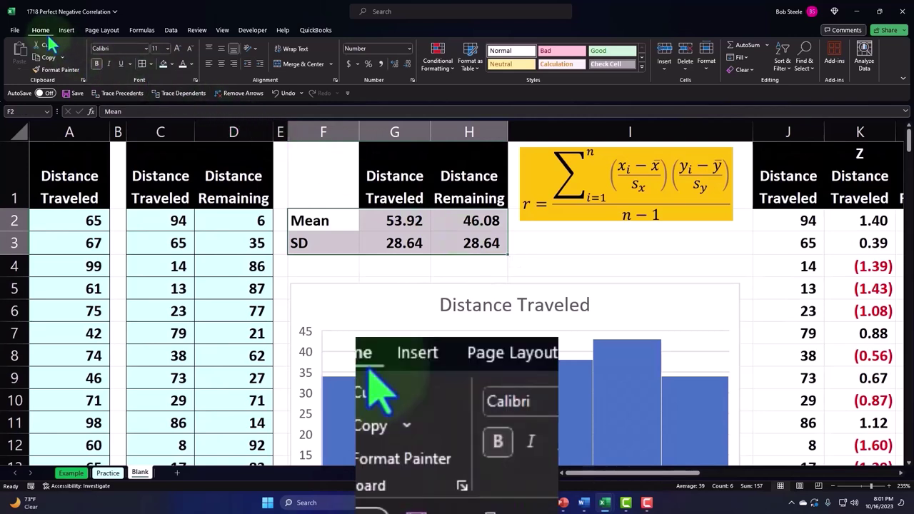
{"action": "left_click", "coordinate": [162, 64]}
{"action": "left_click", "coordinate": [605, 259]}
Step: Fill the z-score table light blue and put borders on all its cells
{"action": "key", "text": "Right"}
{"action": "key", "text": "Right"}
{"action": "key", "text": "Right"}
{"action": "key", "text": "Right"}
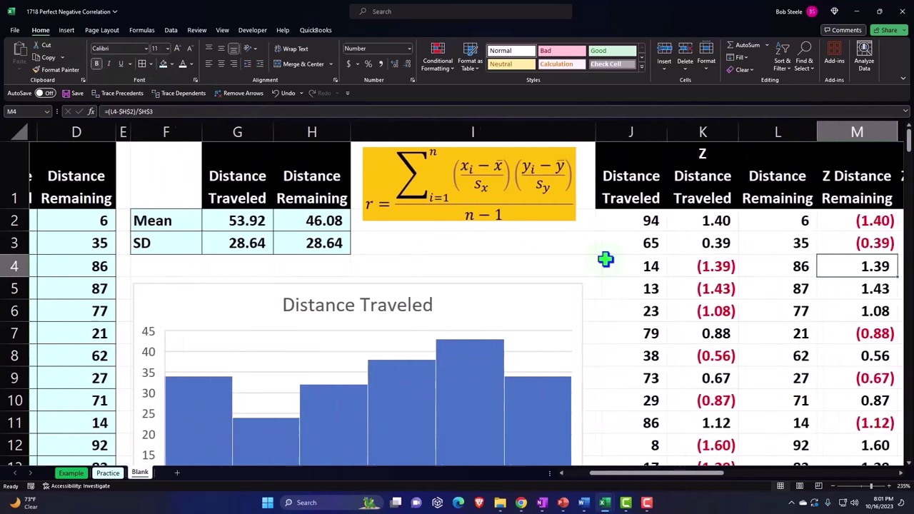
{"action": "key", "text": "Right"}
{"action": "key", "text": "Right"}
{"action": "key", "text": "Right"}
{"action": "key", "text": "Left"}
{"action": "key", "text": "Up"}
{"action": "key", "text": "Left"}
{"action": "key", "text": "Left"}
{"action": "key", "text": "Left"}
{"action": "key", "text": "Left"}
{"action": "key", "text": "Left"}
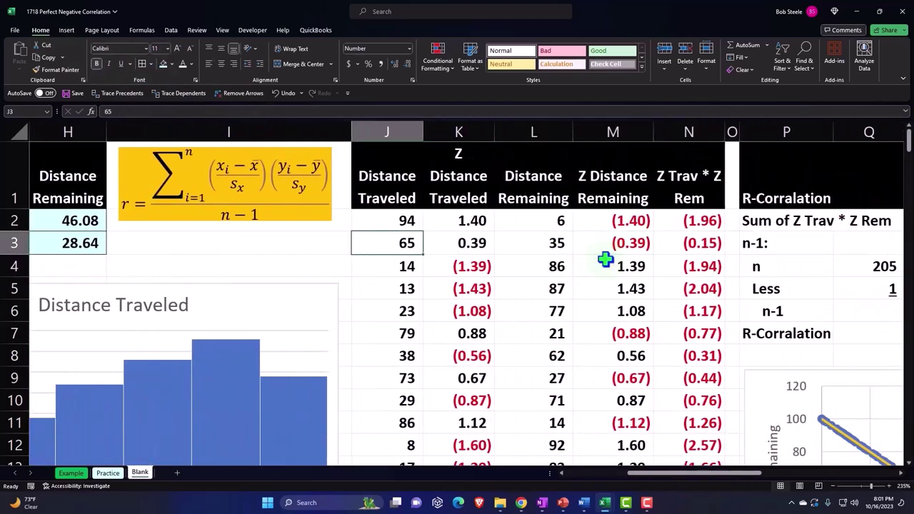
{"action": "key", "text": "shift+Right"}
{"action": "key", "text": "shift+Right"}
{"action": "key", "text": "shift+Right"}
{"action": "key", "text": "shift+Right"}
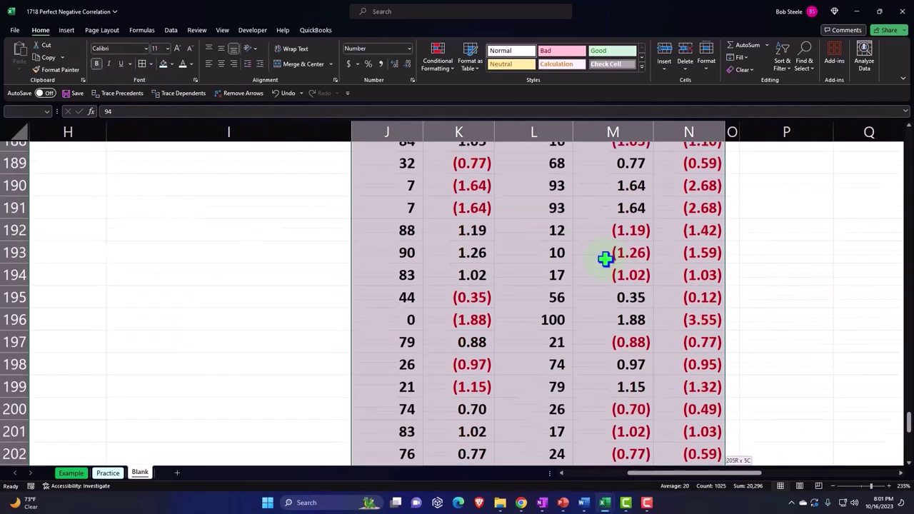
{"action": "key", "text": "ctrl+shift+Down"}
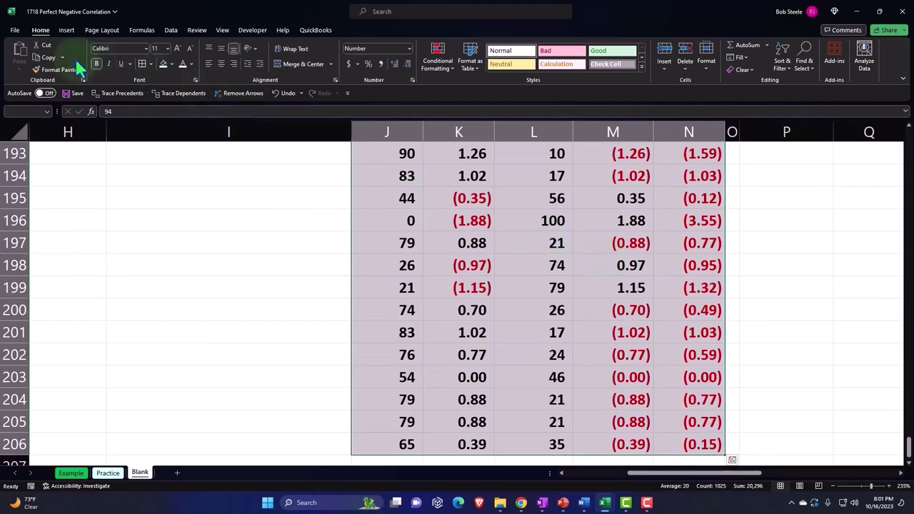
{"action": "key", "text": "ctrl+BackSpace"}
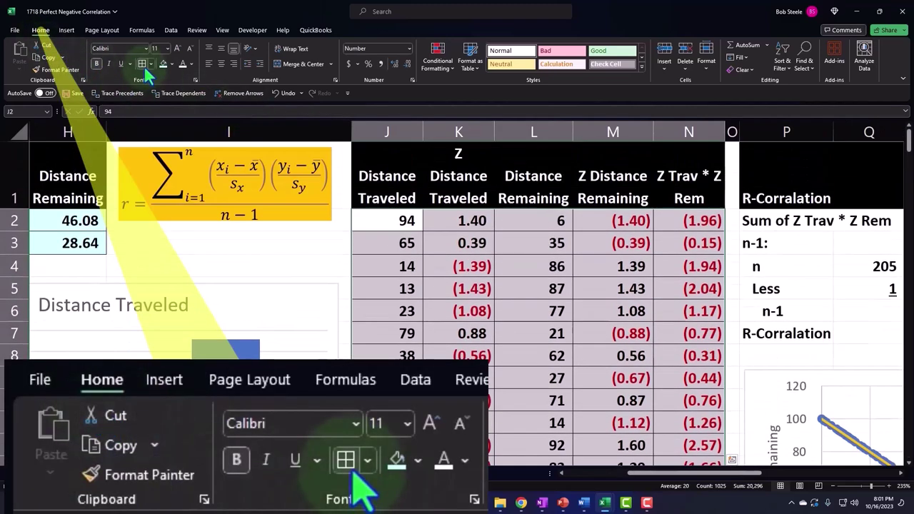
{"action": "left_click", "coordinate": [163, 64]}
Step: Fill the R-Correlation calculation block P2:R7 light blue
{"action": "left_click", "coordinate": [794, 218]}
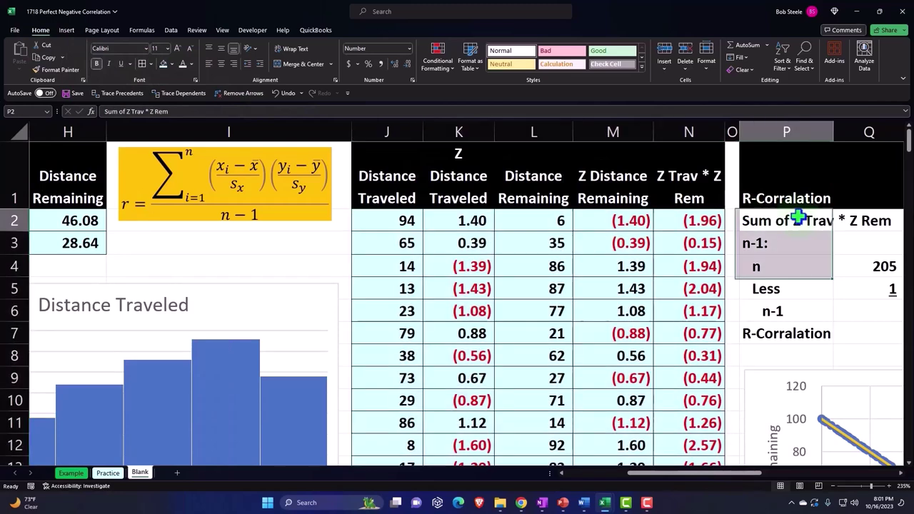
{"action": "key", "text": "shift+Right"}
{"action": "key", "text": "shift+Right"}
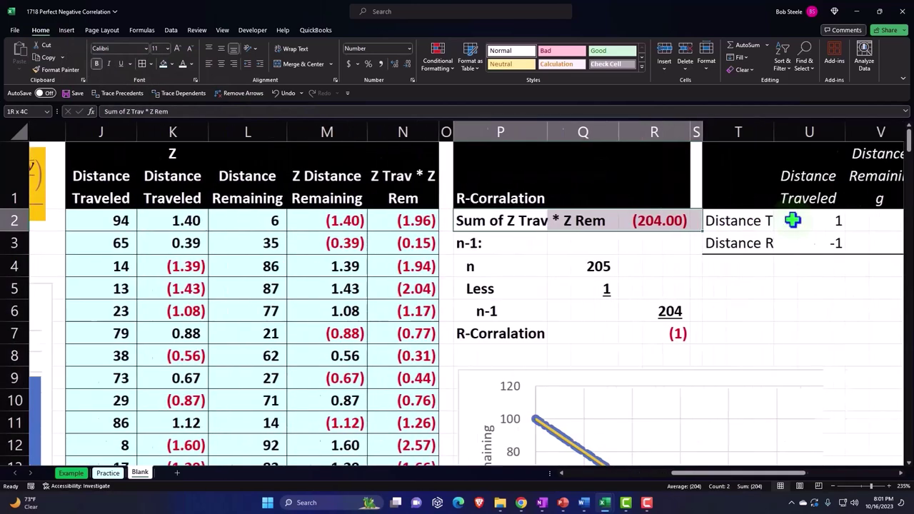
{"action": "key", "text": "ctrl+shift+Down"}
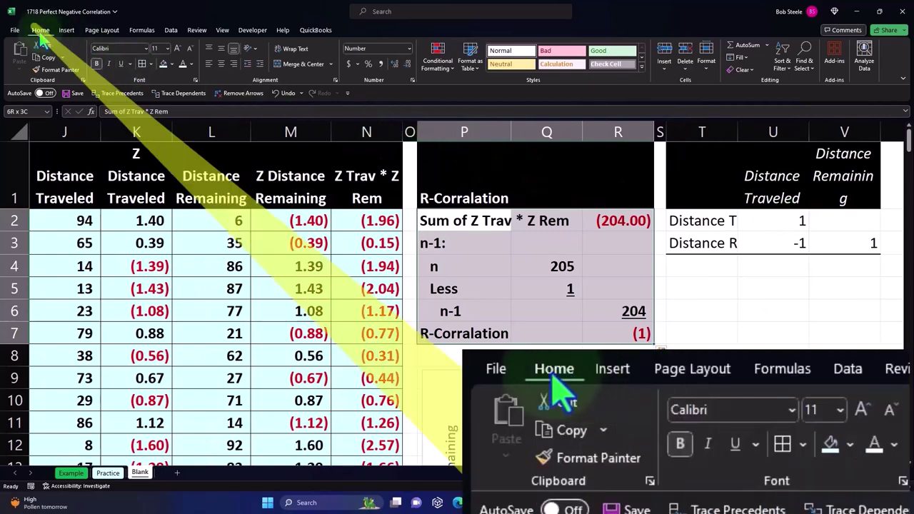
{"action": "left_click", "coordinate": [163, 64]}
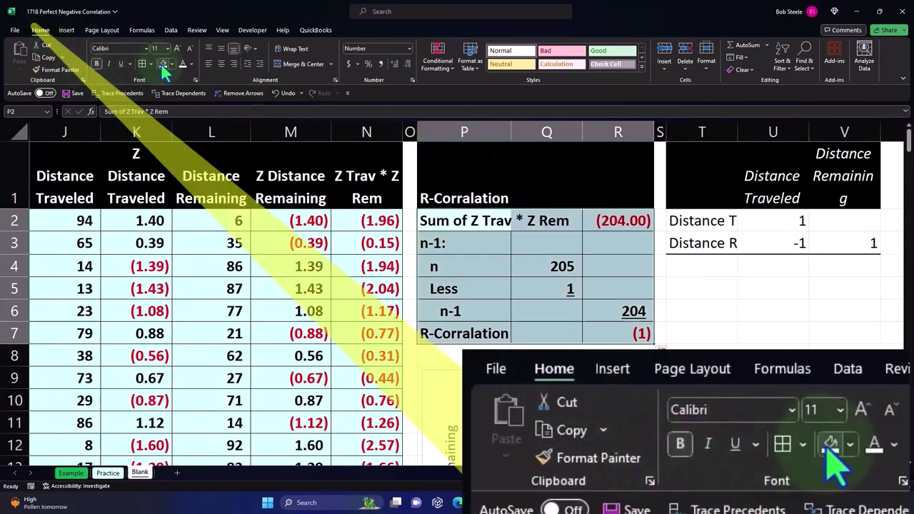
Step: Select the correlation matrix and undo a font colour change that hid its text
{"action": "left_click", "coordinate": [554, 241]}
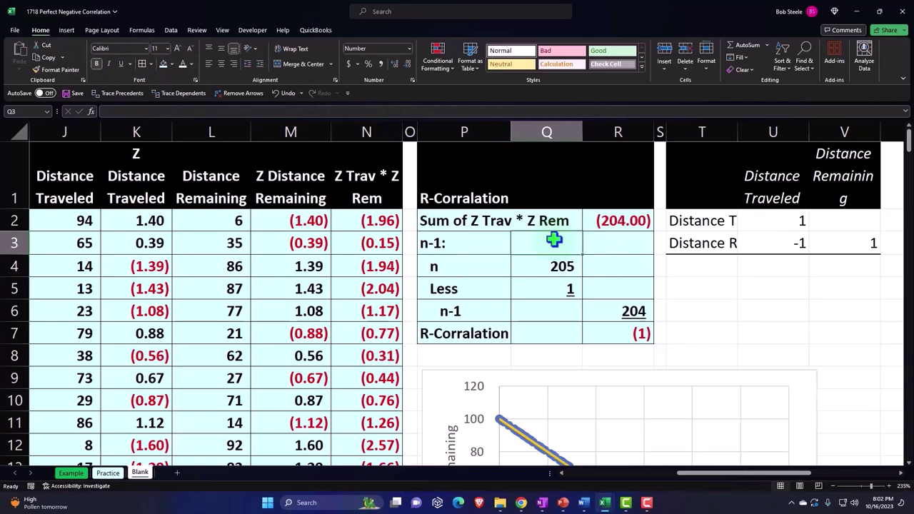
{"action": "key", "text": "Right"}
{"action": "key", "text": "Right"}
{"action": "key", "text": "Right"}
{"action": "key", "text": "Right"}
{"action": "key", "text": "Right"}
{"action": "key", "text": "Right"}
{"action": "key", "text": "Right"}
{"action": "key", "text": "Right"}
{"action": "key", "text": "Up"}
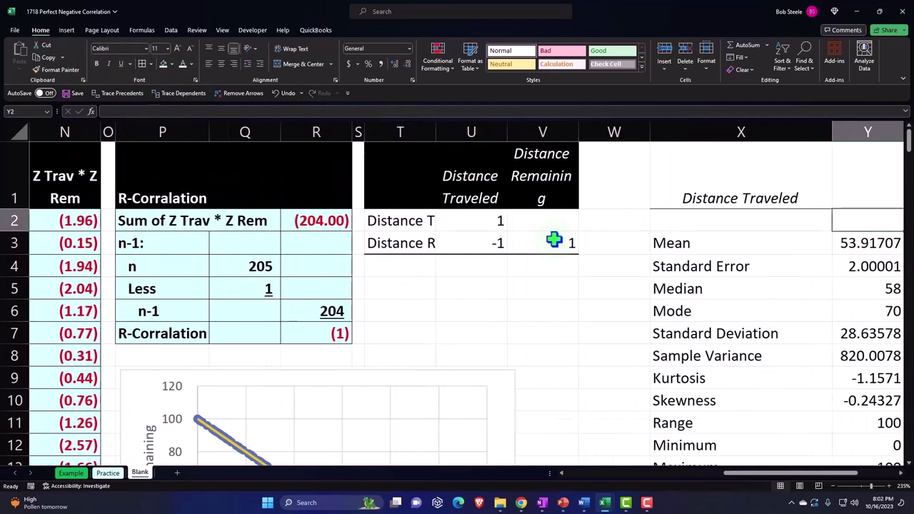
{"action": "key", "text": "Left"}
{"action": "key", "text": "Left"}
{"action": "key", "text": "Left"}
{"action": "key", "text": "Left"}
{"action": "key", "text": "Left"}
{"action": "key", "text": "shift+Right"}
{"action": "key", "text": "shift+Right"}
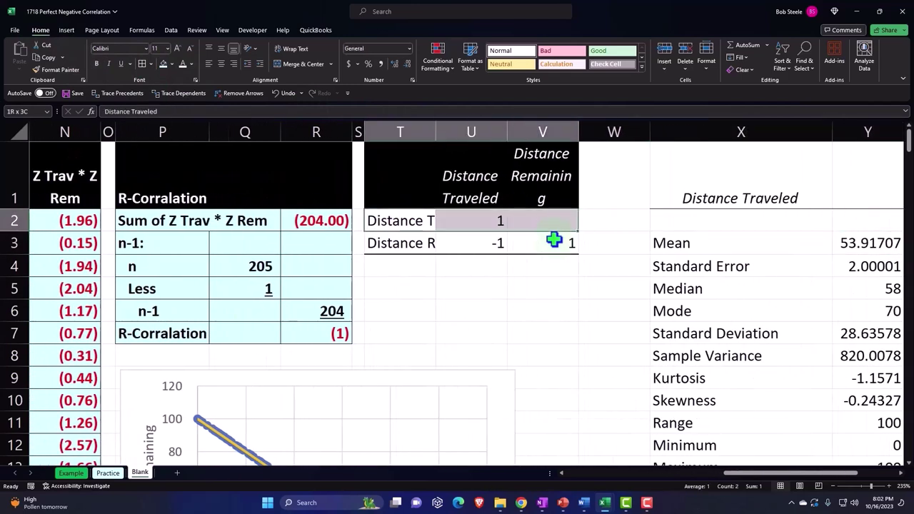
{"action": "key", "text": "shift+Down"}
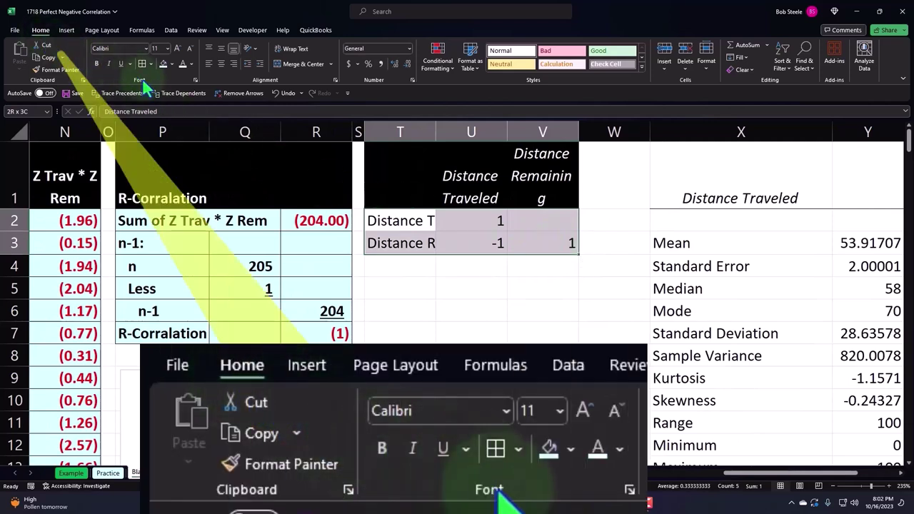
{"action": "left_click", "coordinate": [182, 63]}
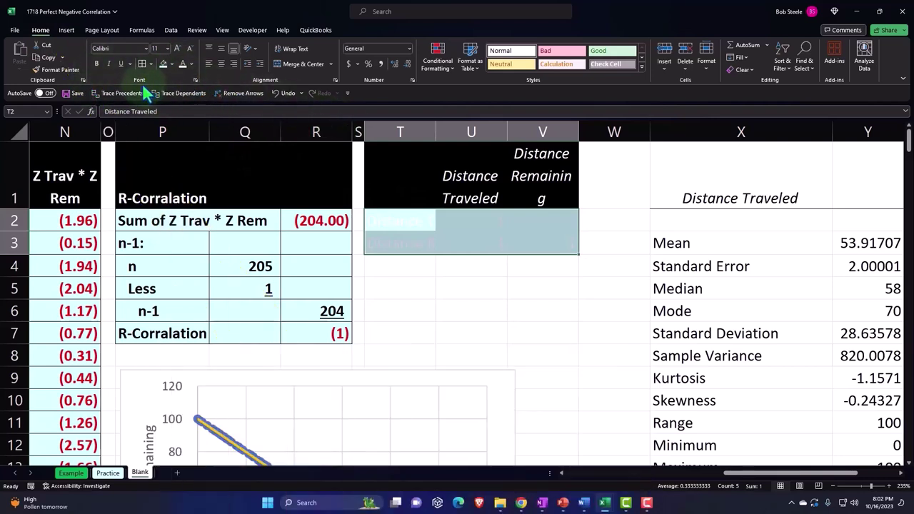
{"action": "left_click", "coordinate": [279, 93]}
Step: Fill the descriptive statistics body X2:AA16 light blue
{"action": "left_click", "coordinate": [763, 211]}
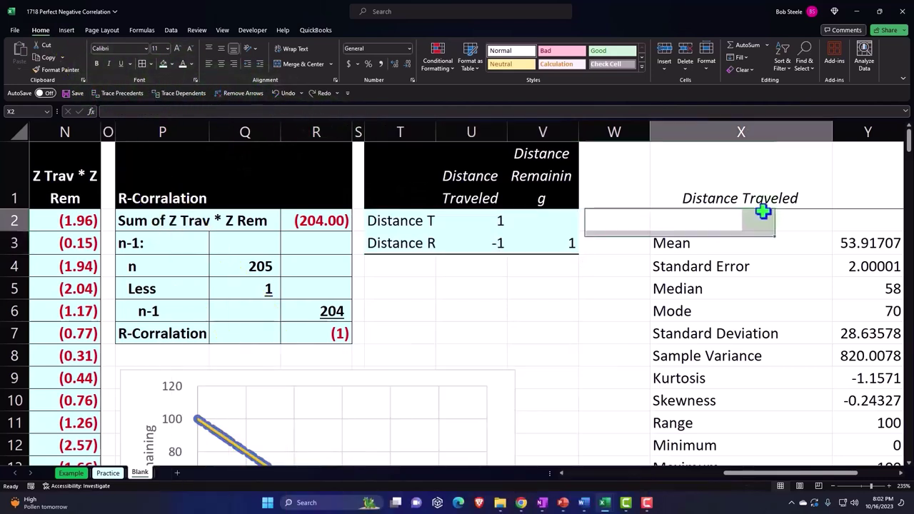
{"action": "key", "text": "Right"}
{"action": "scroll", "coordinate": [768, 214], "scroll_direction": "right", "scroll_amount": 5}
{"action": "key", "text": "Left"}
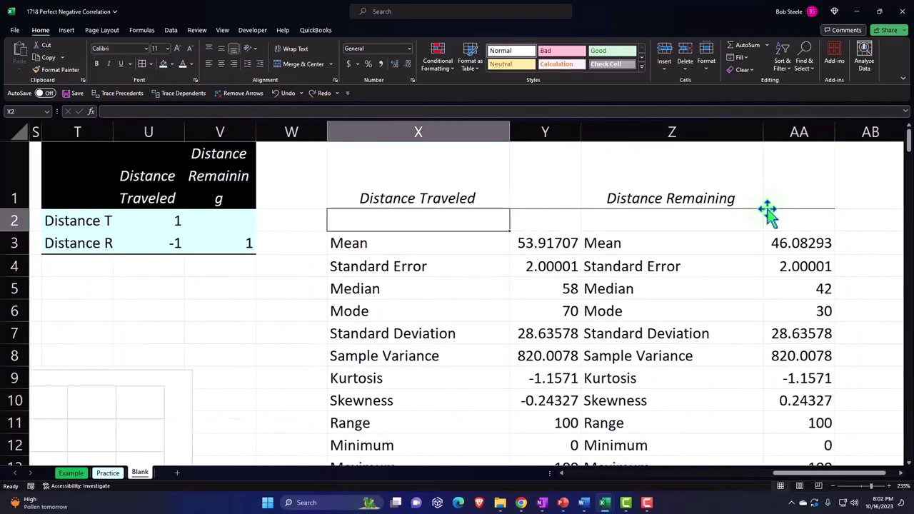
{"action": "key", "text": "shift+Right"}
{"action": "key", "text": "shift+Right"}
{"action": "key", "text": "shift+Right"}
{"action": "key", "text": "shift+Down"}
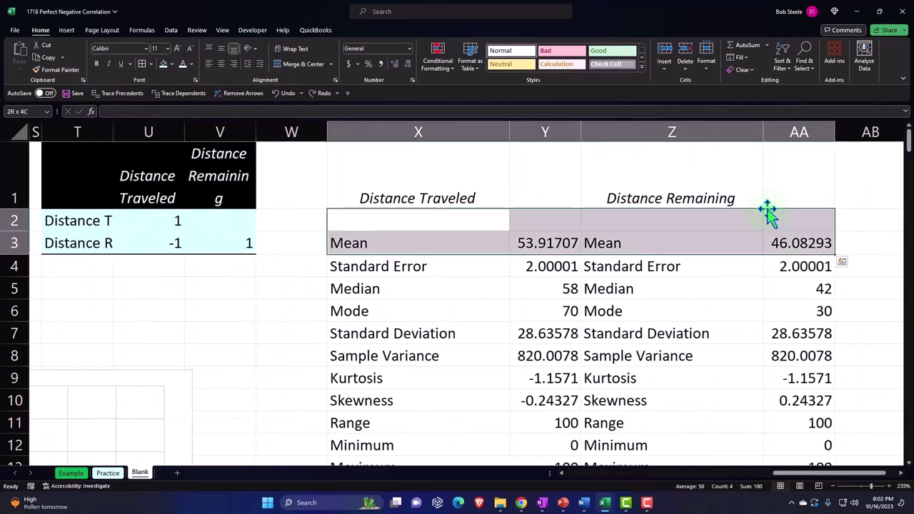
{"action": "key", "text": "ctrl+shift+Down"}
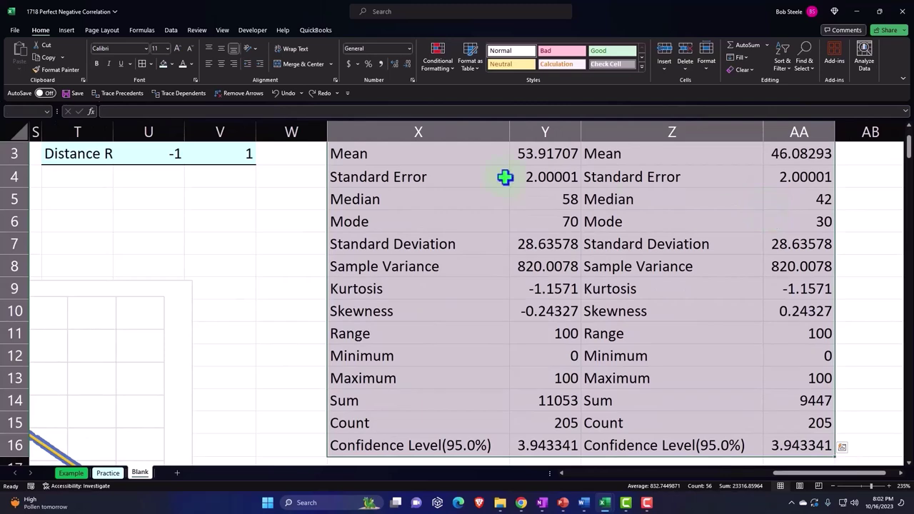
{"action": "left_click", "coordinate": [163, 64]}
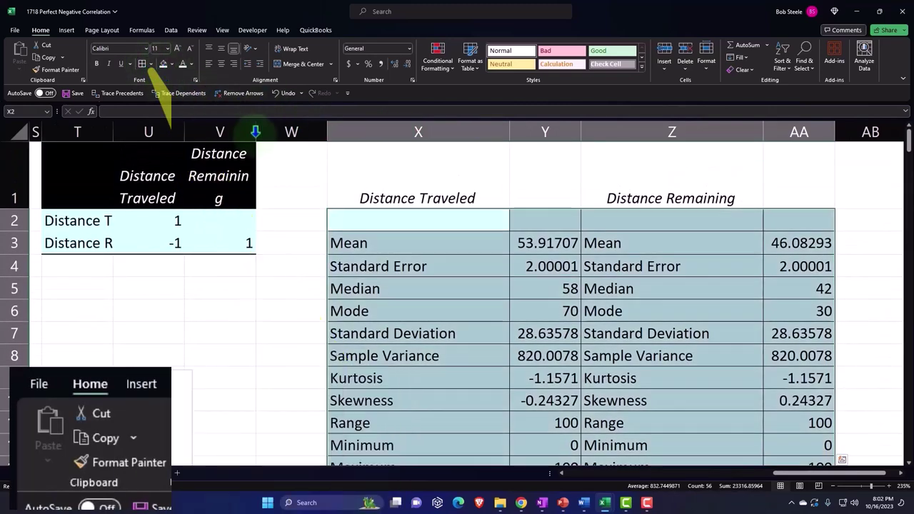
Step: Fill the statistics header X1:AA1 black and narrow column W to a spacer
{"action": "left_click_drag", "start_coordinate": [363, 176], "coordinate": [768, 175]}
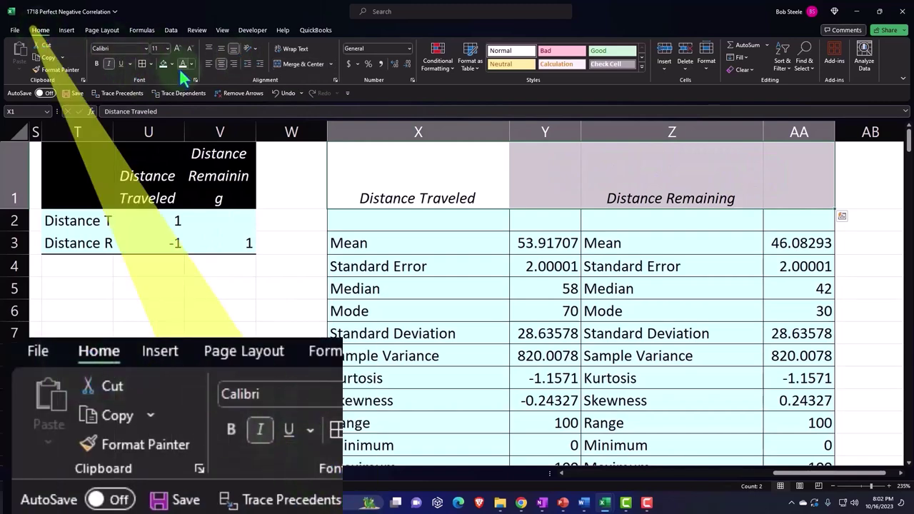
{"action": "left_click", "coordinate": [171, 64]}
{"action": "left_click", "coordinate": [172, 89]}
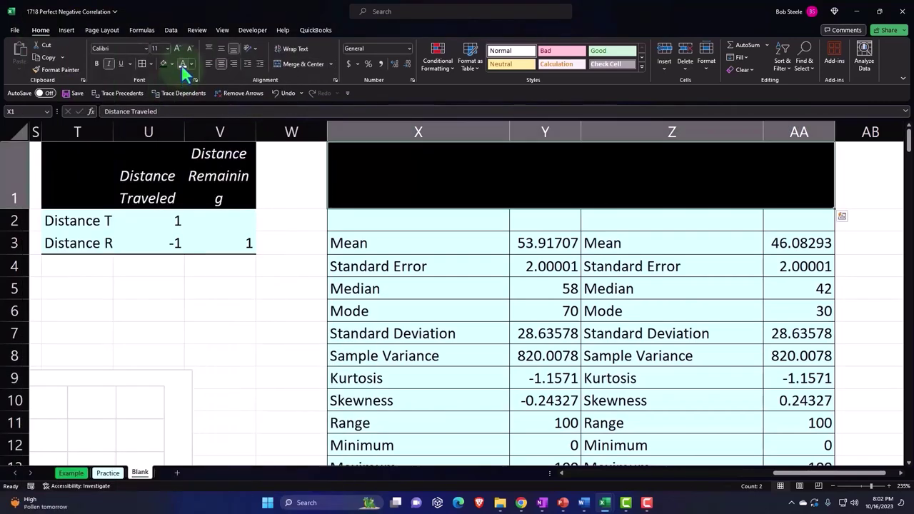
{"action": "left_click", "coordinate": [289, 314]}
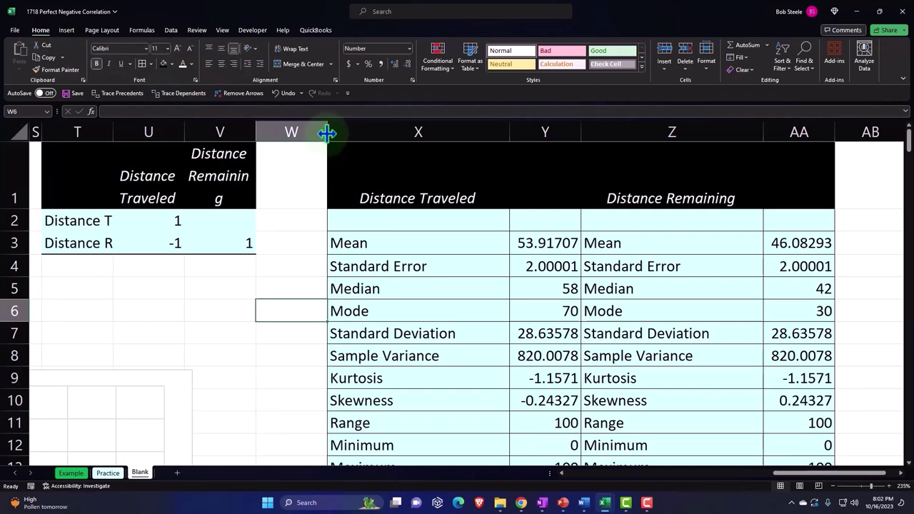
{"action": "left_click_drag", "start_coordinate": [326, 132], "coordinate": [272, 132]}
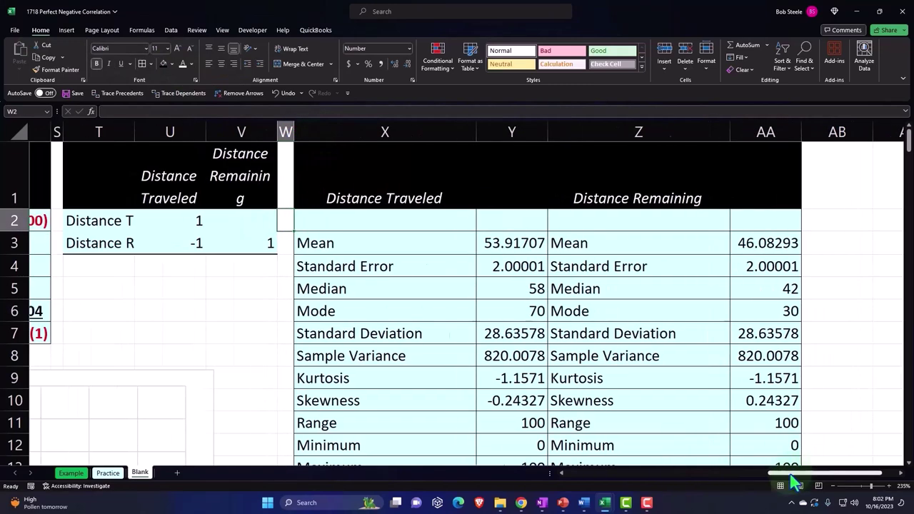
{"action": "left_click_drag", "start_coordinate": [799, 474], "coordinate": [756, 473]}
Step: Apply All Borders to the correlation matrix T2:V3
{"action": "left_click_drag", "start_coordinate": [400, 225], "coordinate": [515, 240]}
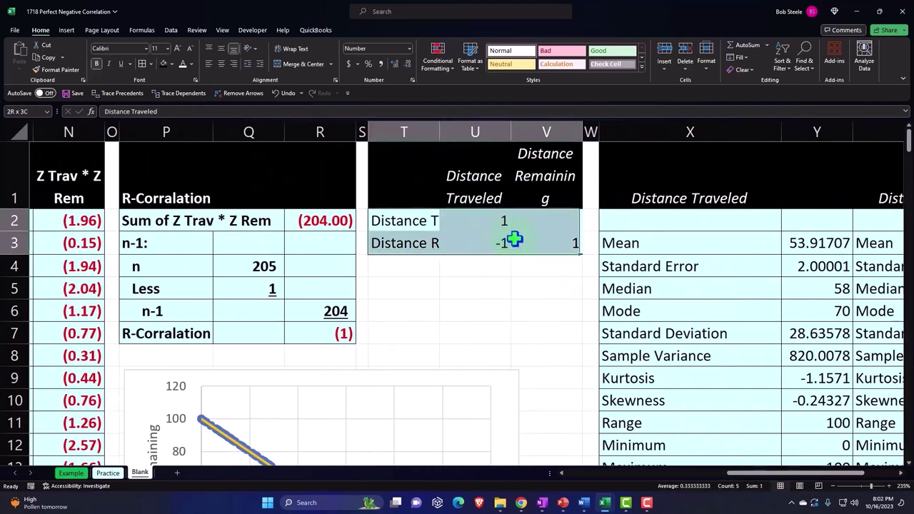
{"action": "left_click", "coordinate": [141, 64]}
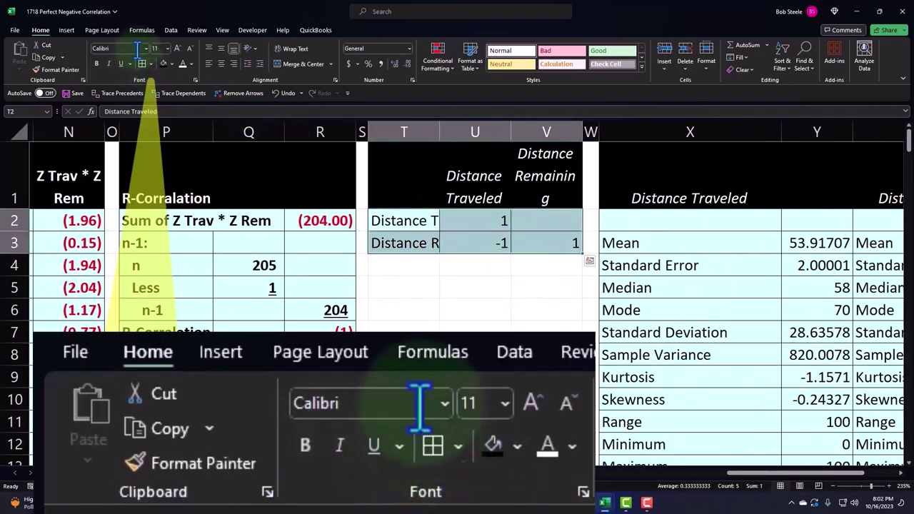
{"action": "left_click", "coordinate": [420, 305]}
Step: Spell-check the sheet, ignoring P7 once and changing P1's Corralation to Correlation
{"action": "left_click", "coordinate": [196, 30]}
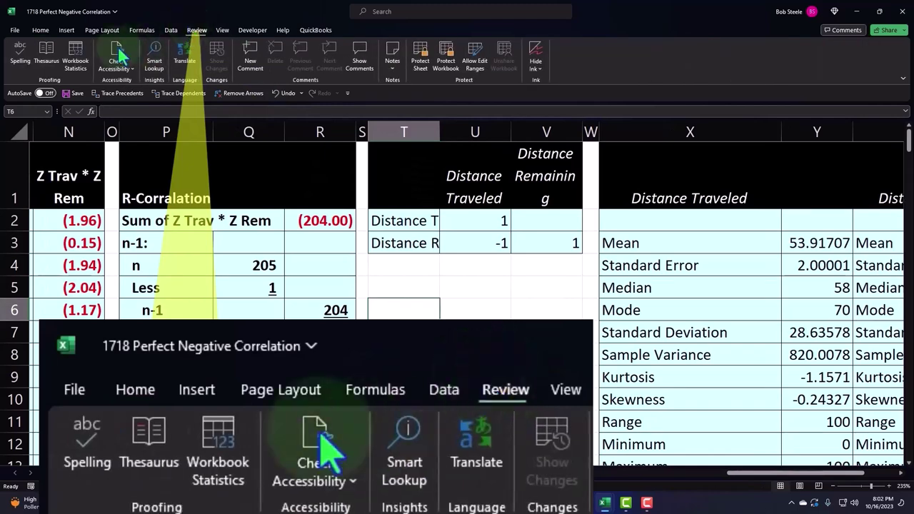
{"action": "left_click", "coordinate": [24, 57]}
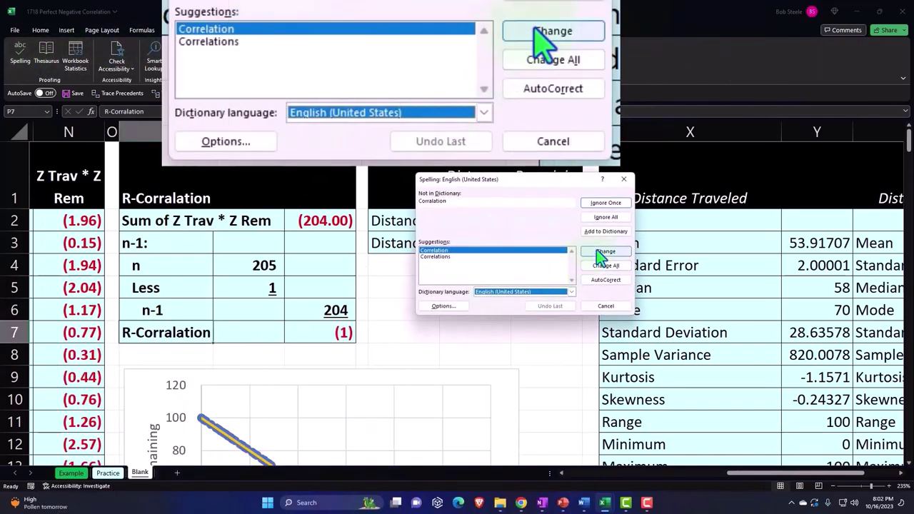
{"action": "left_click", "coordinate": [606, 206]}
{"action": "left_click", "coordinate": [516, 283]}
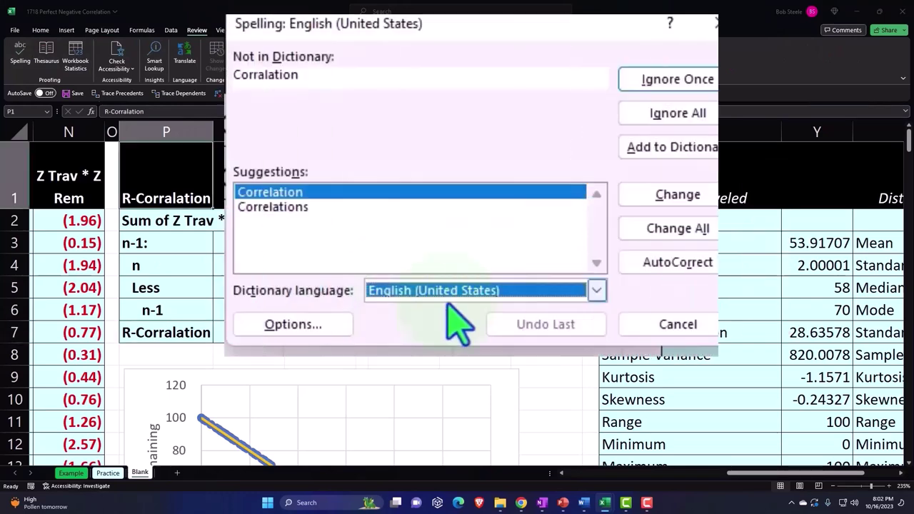
{"action": "left_click", "coordinate": [664, 200]}
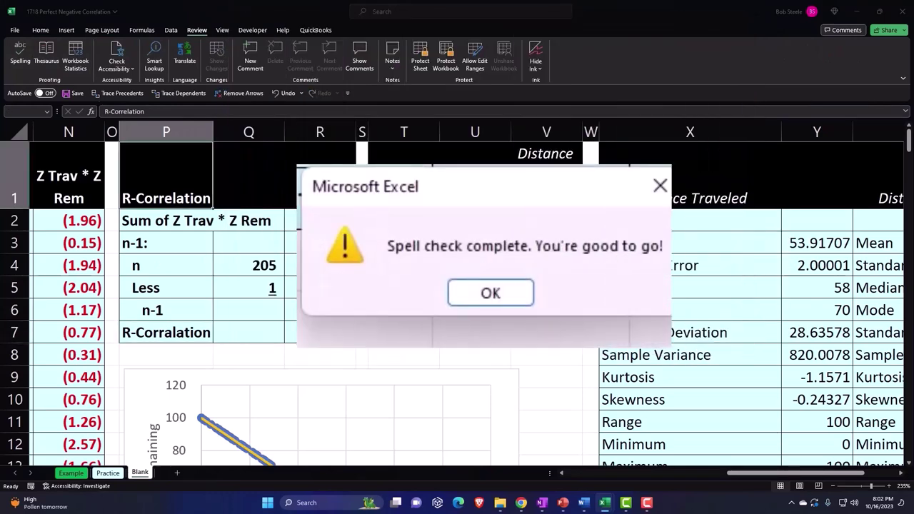
{"action": "left_click", "coordinate": [500, 293]}
{"action": "left_click", "coordinate": [466, 289]}
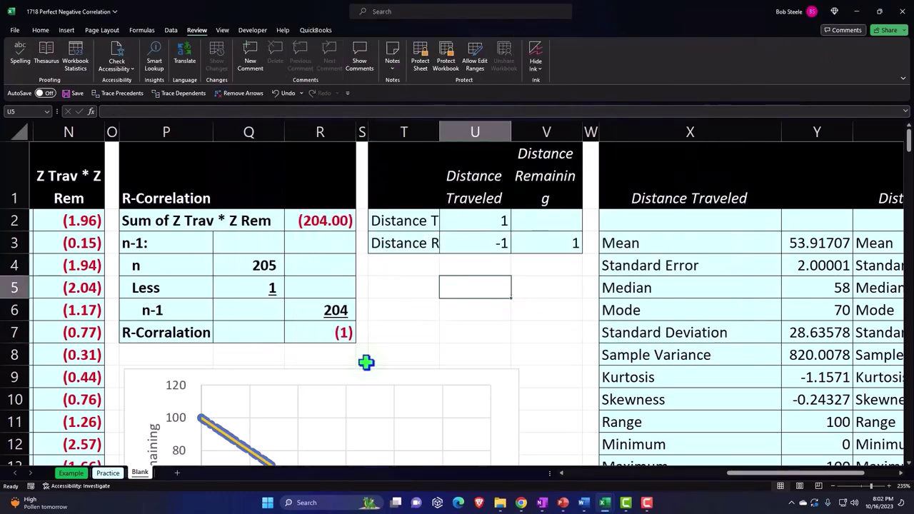